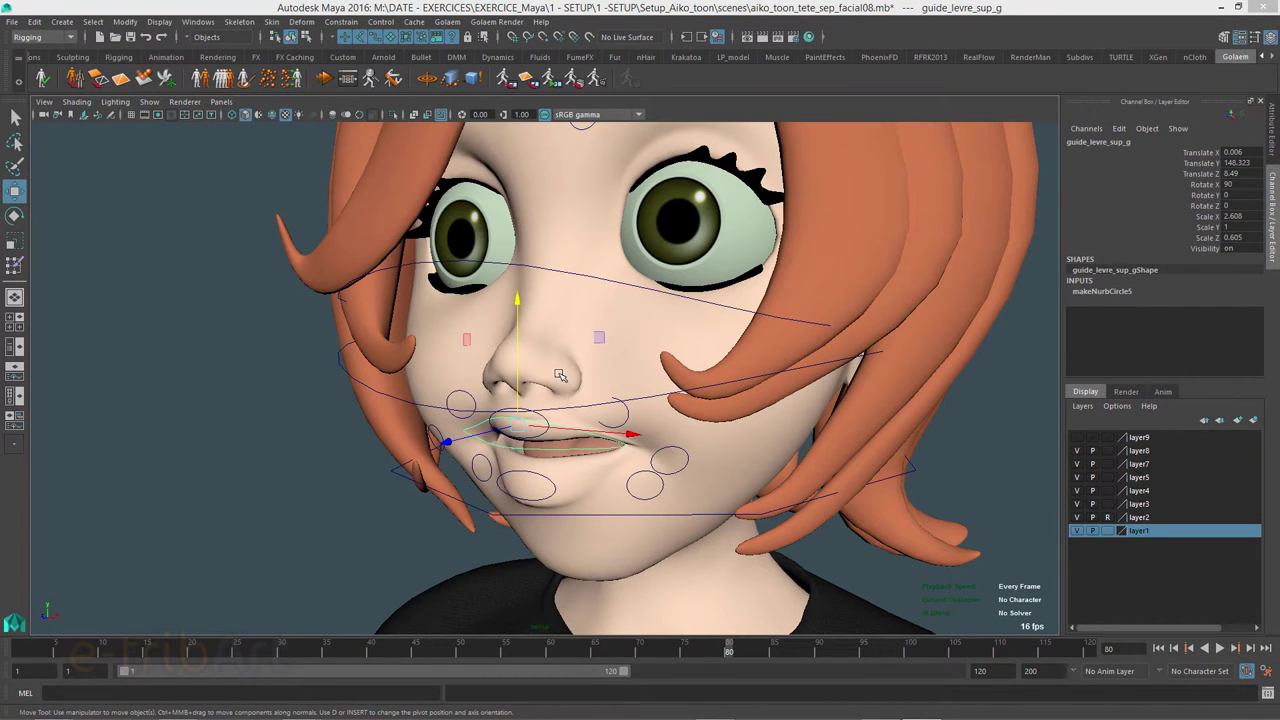
Step: Select guide_lev_sup_droite, the centre upper-lip guide and guide_lev_sup_gauche around the mouth
{"action": "left_click_drag", "start_coordinate": [565, 373], "coordinate": [610, 365], "text": "alt"}
{"action": "right_click_drag", "start_coordinate": [610, 365], "coordinate": [644, 370], "text": "alt"}
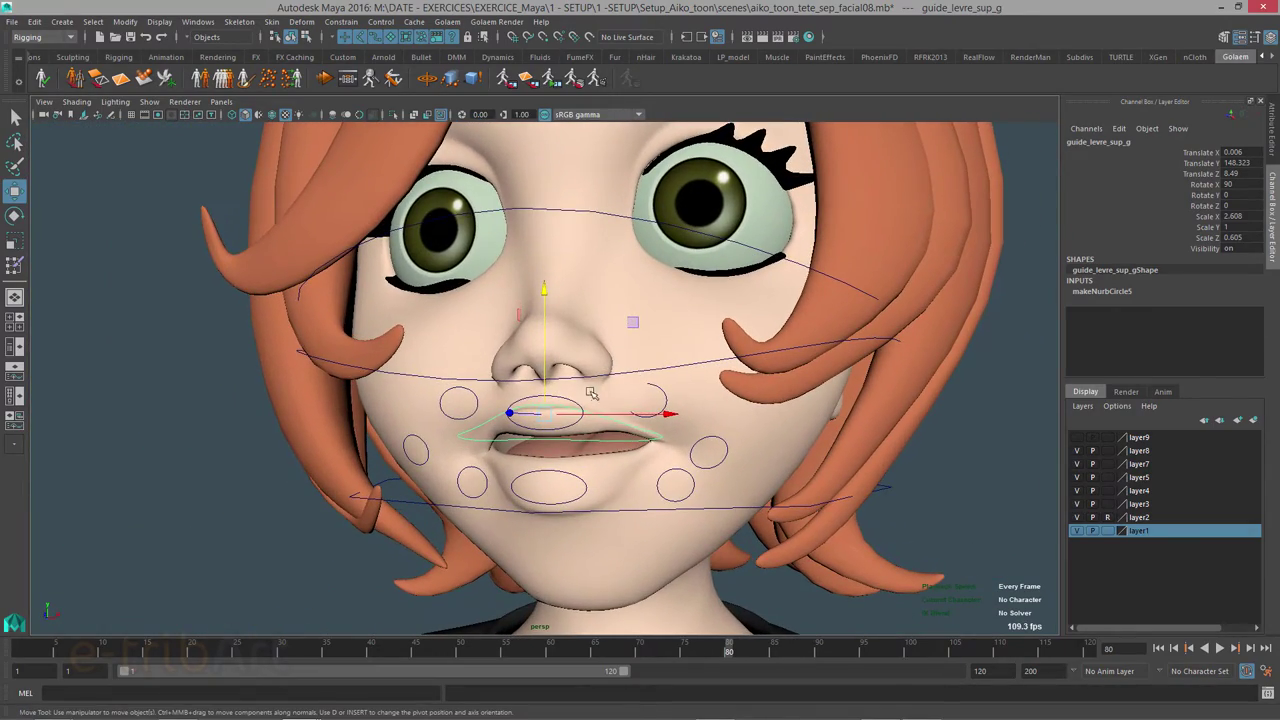
{"action": "left_click_drag", "start_coordinate": [580, 444], "coordinate": [567, 426], "text": "alt"}
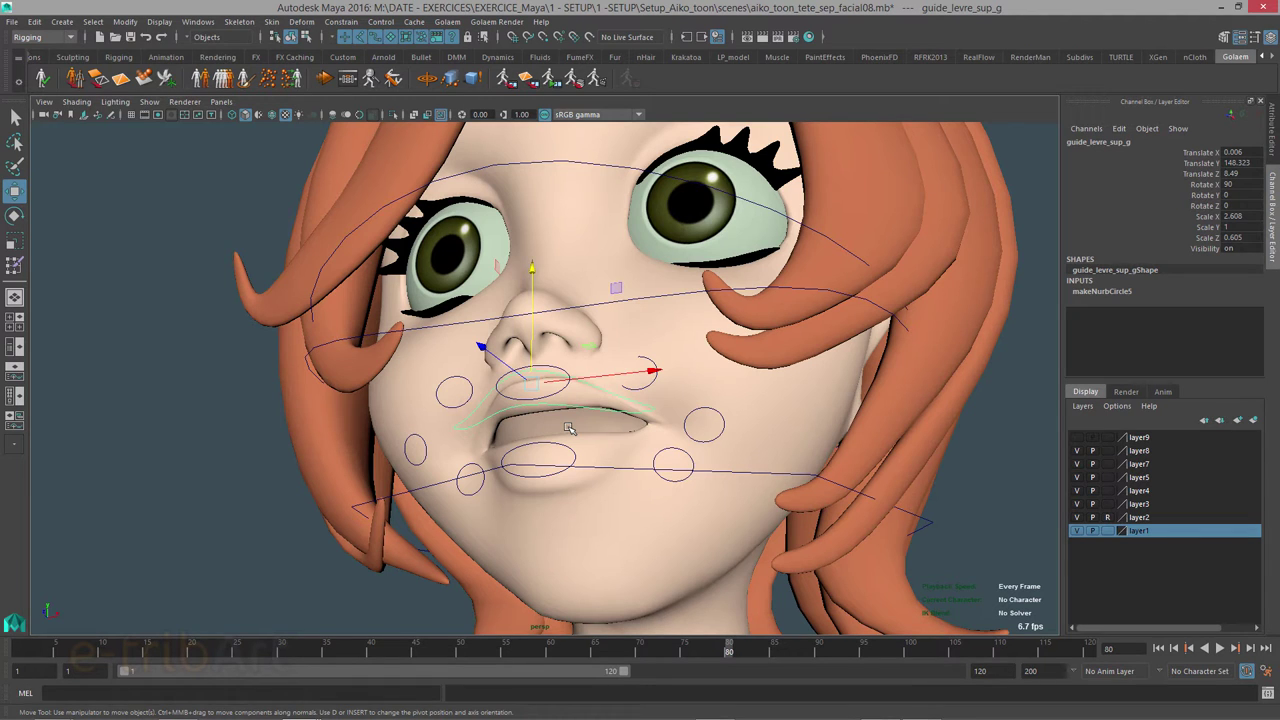
{"action": "left_click_drag", "start_coordinate": [580, 387], "coordinate": [632, 387], "text": "alt"}
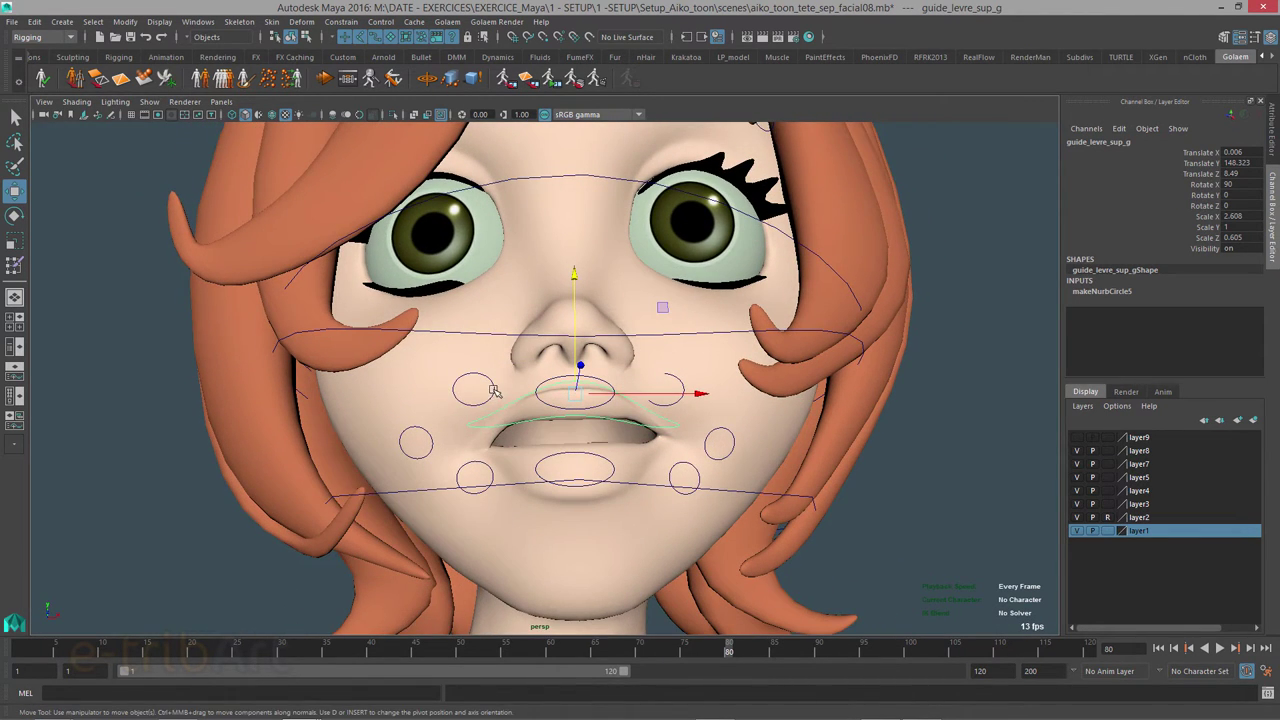
{"action": "left_click", "coordinate": [494, 392]}
{"action": "left_click", "coordinate": [566, 382]}
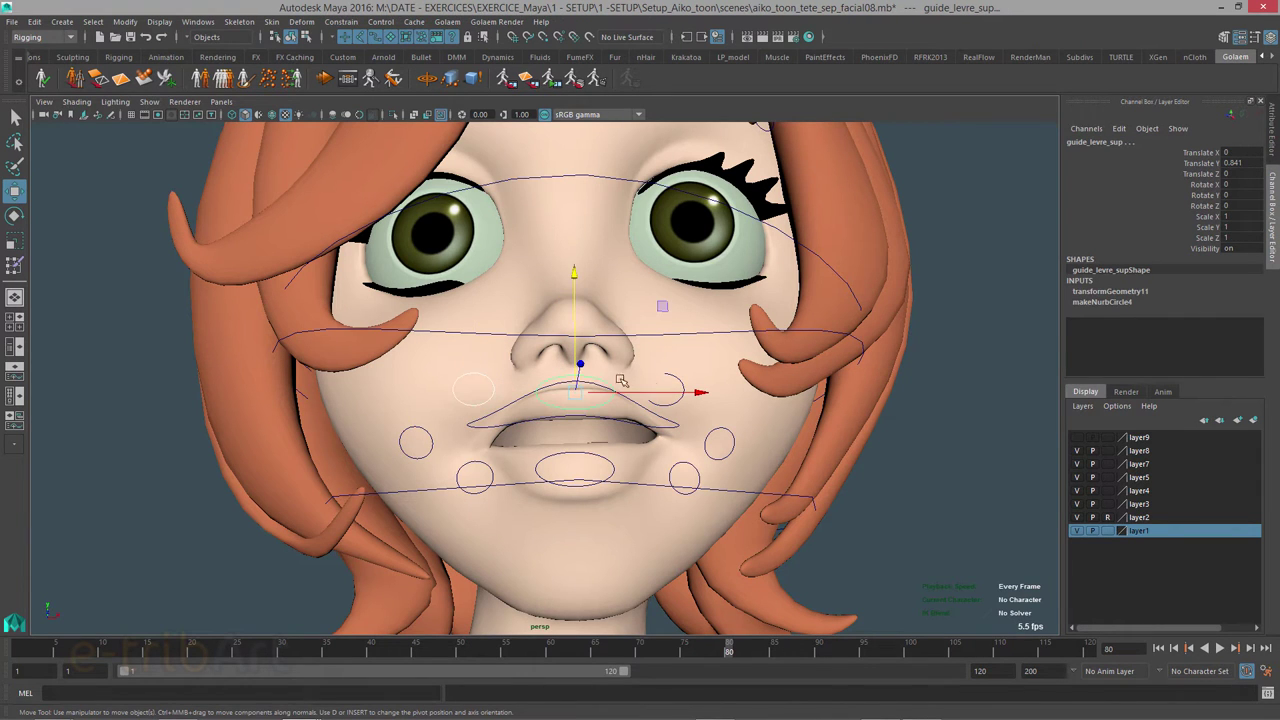
{"action": "left_click", "coordinate": [676, 382]}
Step: Drag the upper-lip guides down in Y, leaving guide_lev_sup_gauche at Translate Y 0.209
{"action": "mouse_move", "coordinate": [677, 420]}
{"action": "left_mouse_down", "text": "alt"}
{"action": "mouse_move", "coordinate": [657, 323]}
{"action": "mouse_move", "coordinate": [639, 326]}
{"action": "mouse_move", "coordinate": [631, 309]}
{"action": "mouse_move", "coordinate": [591, 320]}
{"action": "left_mouse_up", "text": "alt"}
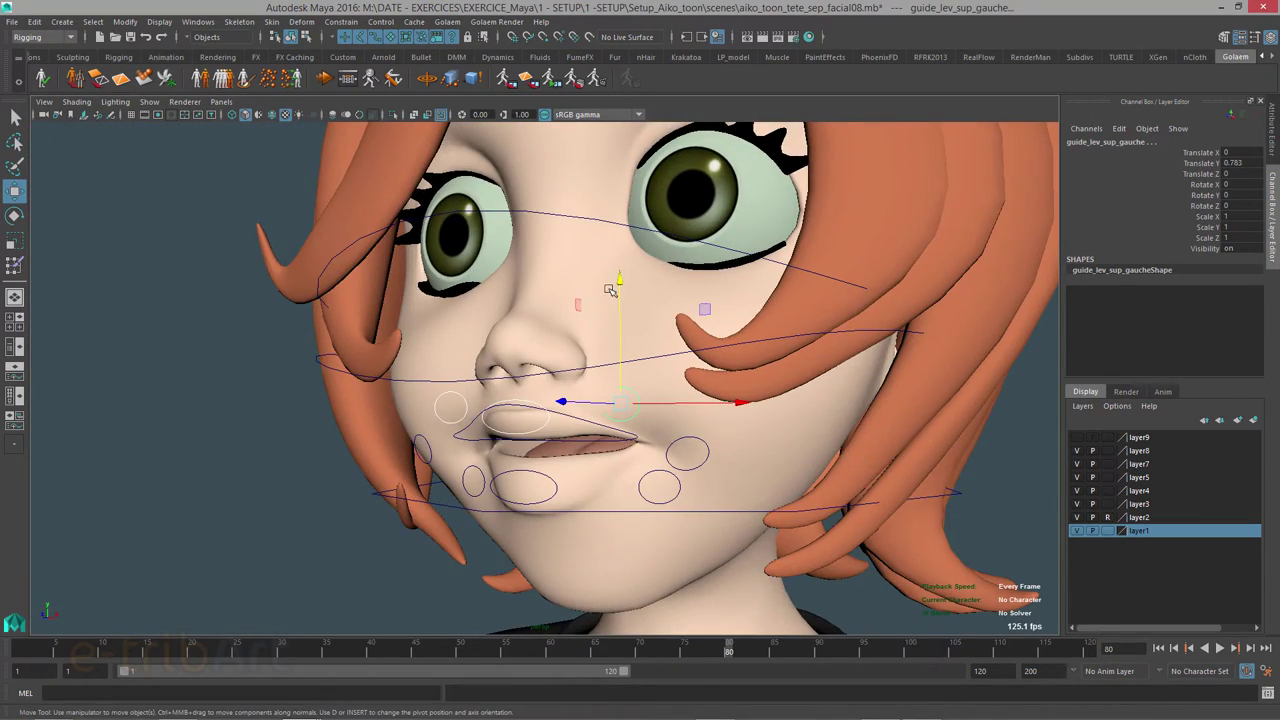
{"action": "left_click_drag", "start_coordinate": [619, 281], "coordinate": [640, 420]}
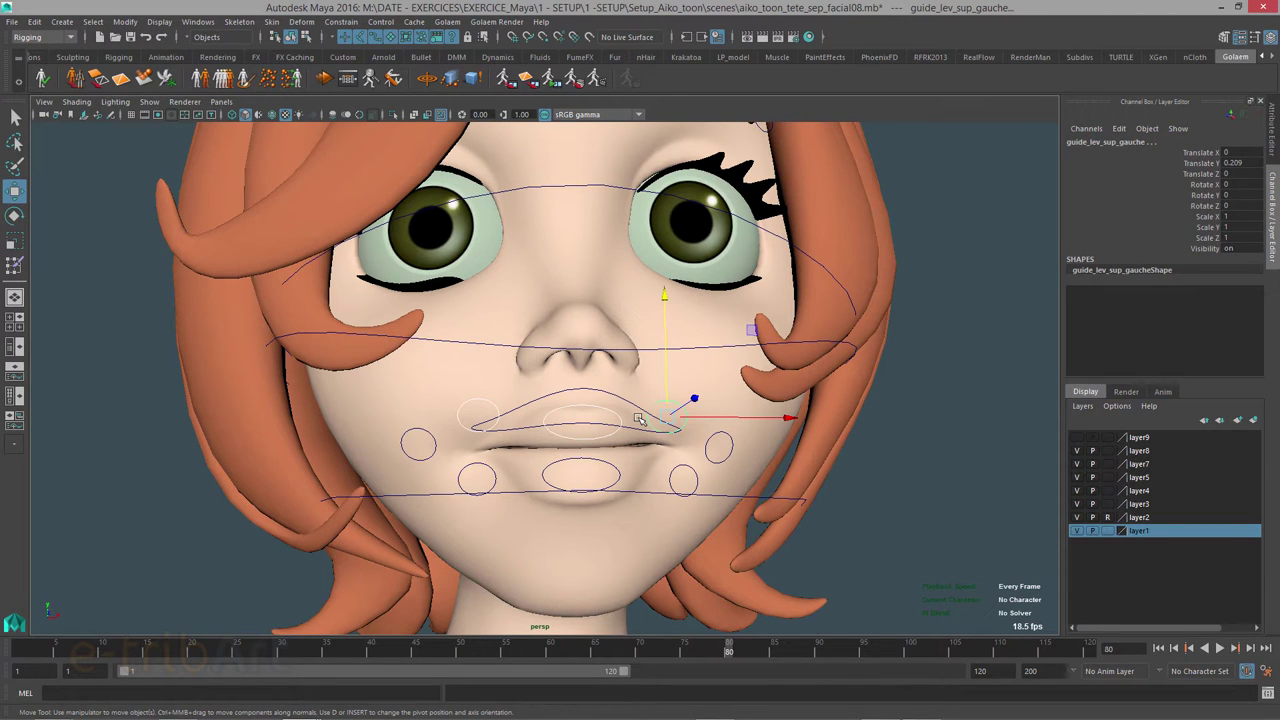
{"action": "left_click_drag", "start_coordinate": [596, 456], "coordinate": [577, 454], "text": "alt"}
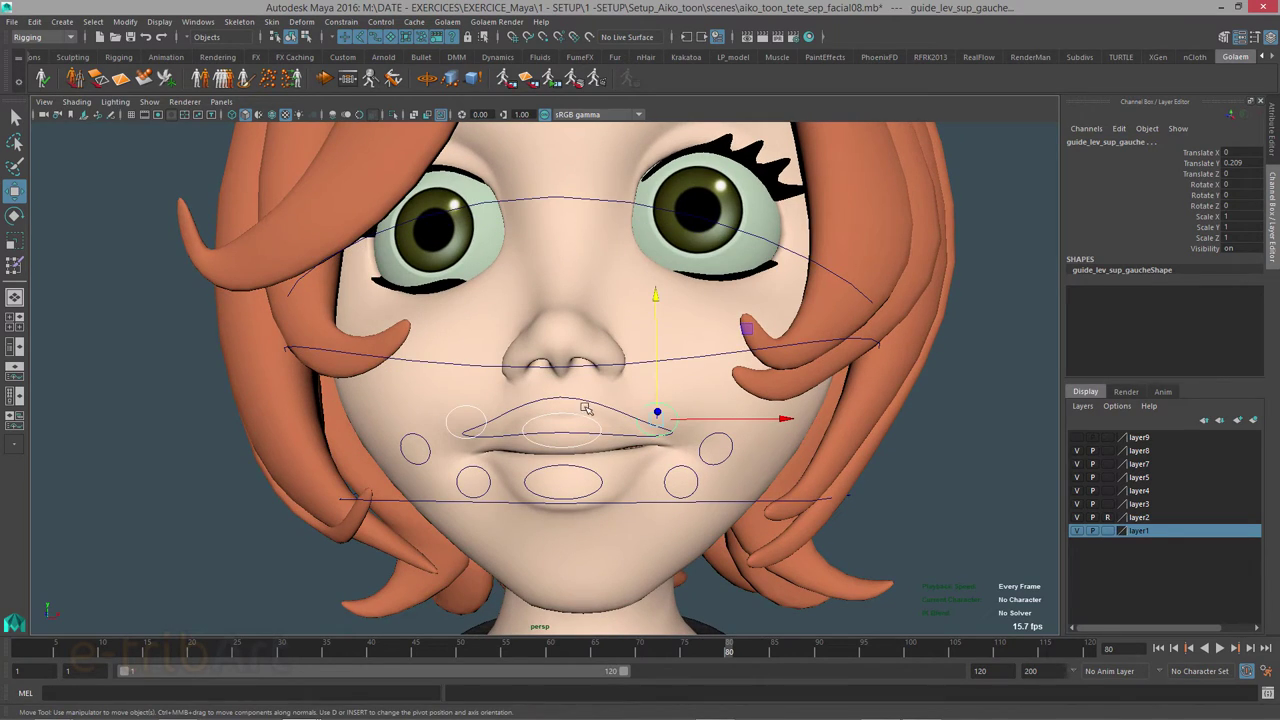
{"action": "left_click_drag", "start_coordinate": [584, 430], "coordinate": [626, 443], "text": "alt"}
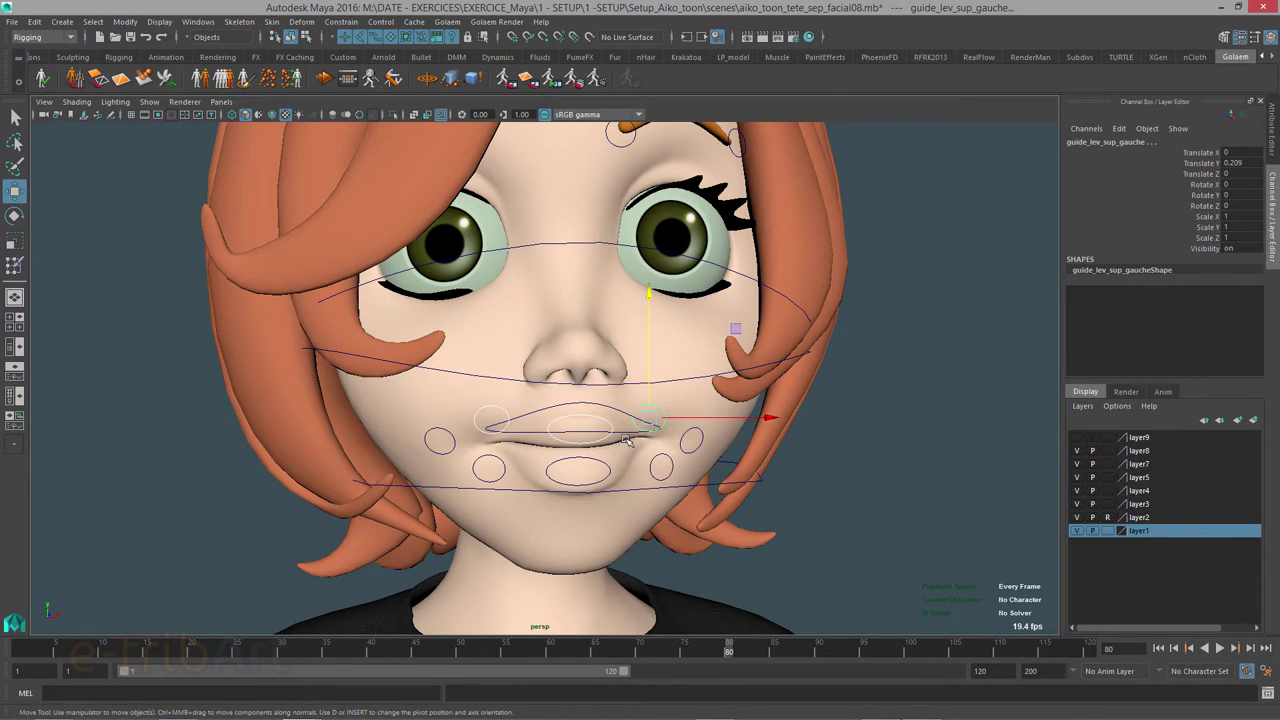
Step: Turn on joint display in the viewport's Show filter
{"action": "left_click", "coordinate": [149, 102]}
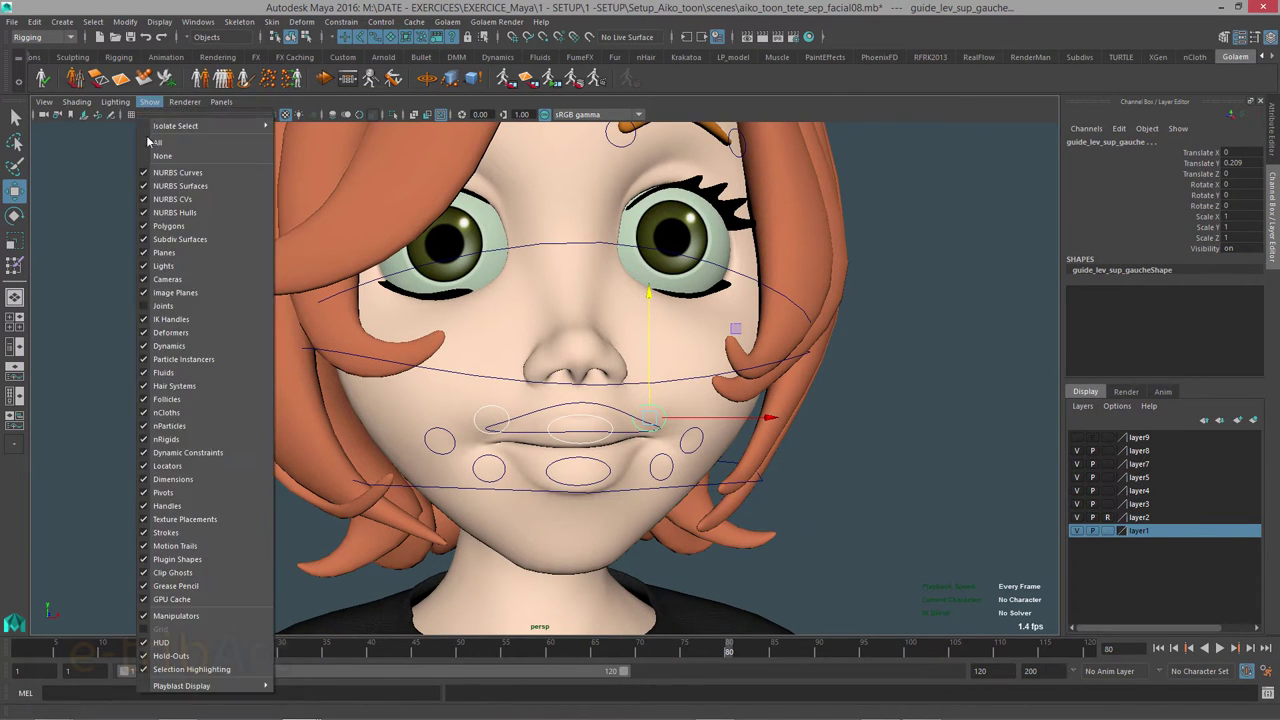
{"action": "left_click", "coordinate": [163, 305]}
{"action": "mouse_move", "coordinate": [605, 449]}
{"action": "left_mouse_down", "text": "alt"}
{"action": "mouse_move", "coordinate": [579, 449]}
{"action": "mouse_move", "coordinate": [661, 428]}
{"action": "mouse_move", "coordinate": [563, 441]}
{"action": "mouse_move", "coordinate": [616, 511]}
{"action": "mouse_move", "coordinate": [604, 490]}
{"action": "left_mouse_up", "text": "alt"}
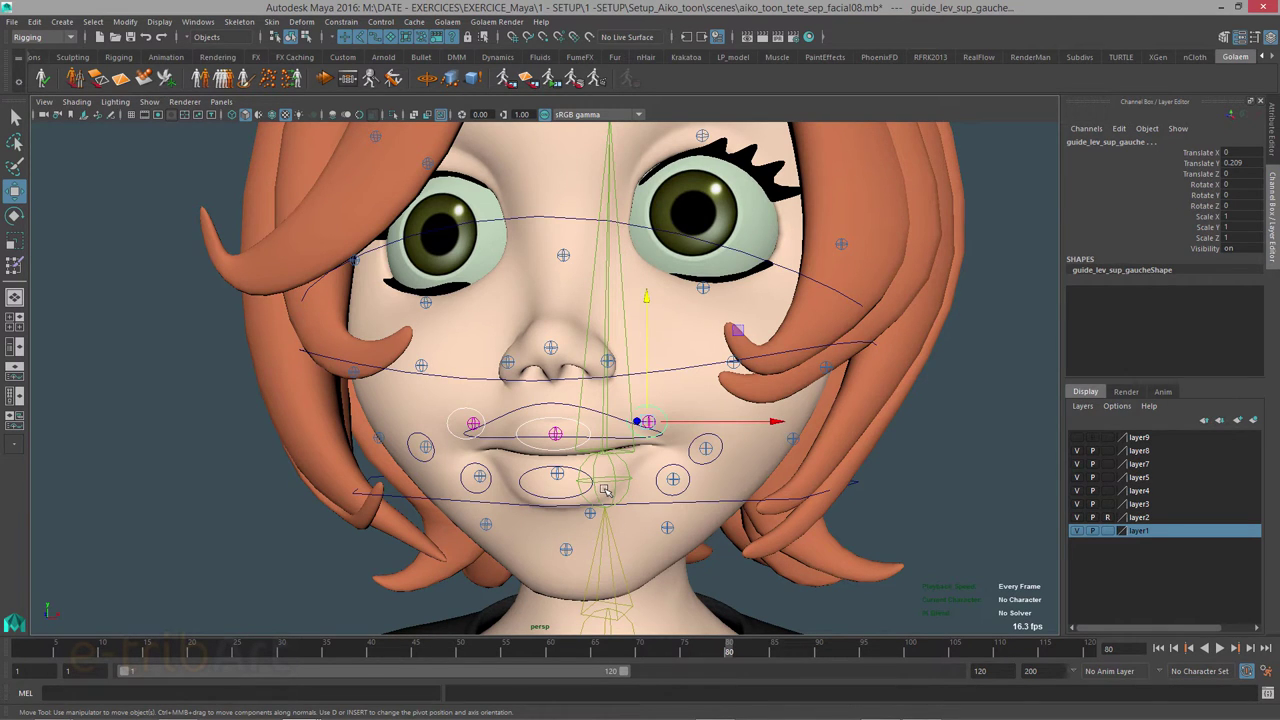
Step: Zoom in on the face and open the Outliner listing group1's lip guides
{"action": "scroll", "coordinate": [619, 422], "scroll_direction": "down", "scroll_amount": 2}
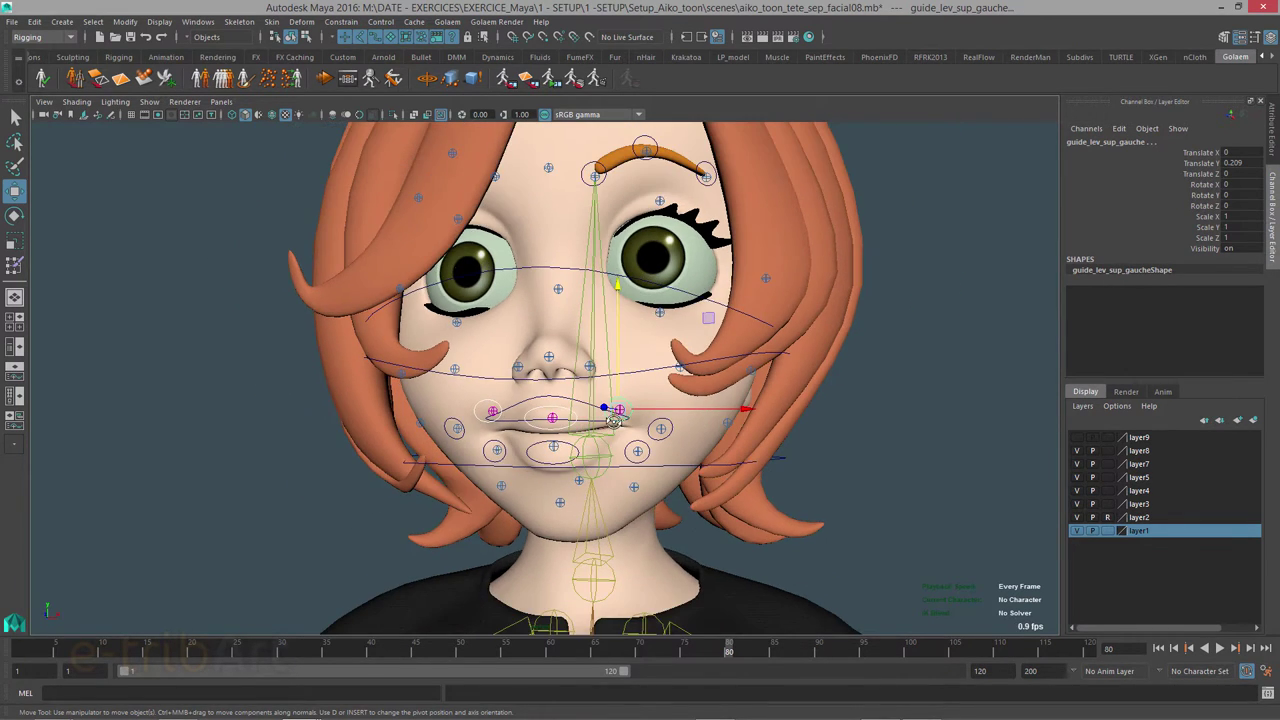
{"action": "mouse_move", "coordinate": [614, 421]}
{"action": "left_mouse_down", "text": "alt"}
{"action": "mouse_move", "coordinate": [680, 432]}
{"action": "mouse_move", "coordinate": [612, 428]}
{"action": "left_mouse_up", "text": "alt"}
{"action": "scroll", "coordinate": [610, 428], "scroll_direction": "up", "scroll_amount": 1}
{"action": "scroll", "coordinate": [609, 430], "scroll_direction": "up", "scroll_amount": 1}
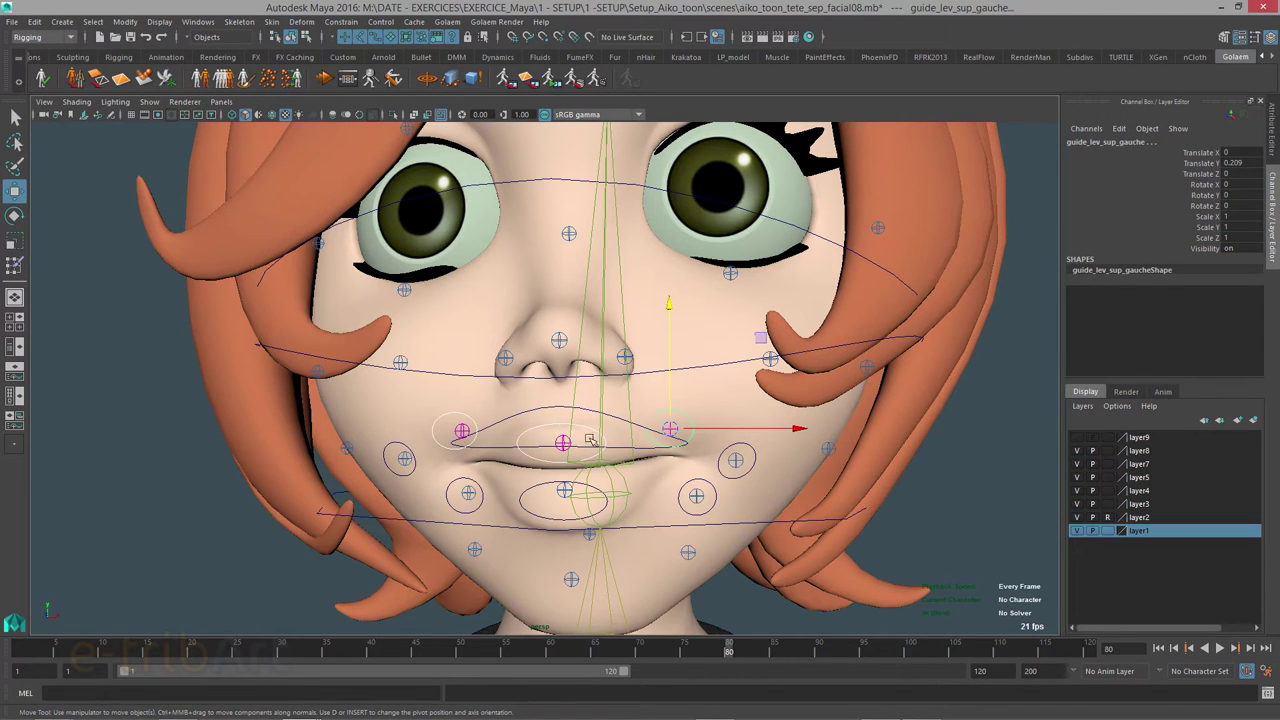
{"action": "key", "text": "shift+o"}
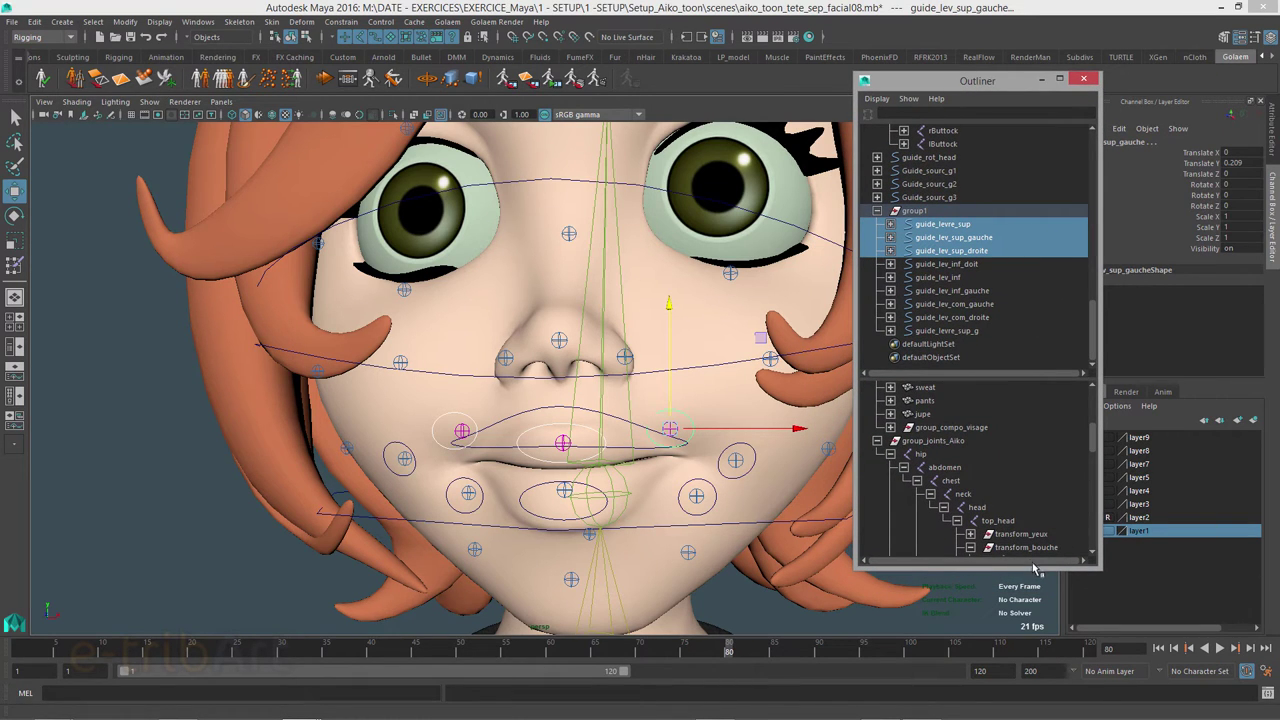
Step: Select guide_levre_sup, test-raise it to reshape the lip, then undo the move
{"action": "left_click_drag", "start_coordinate": [1035, 568], "coordinate": [1035, 626]}
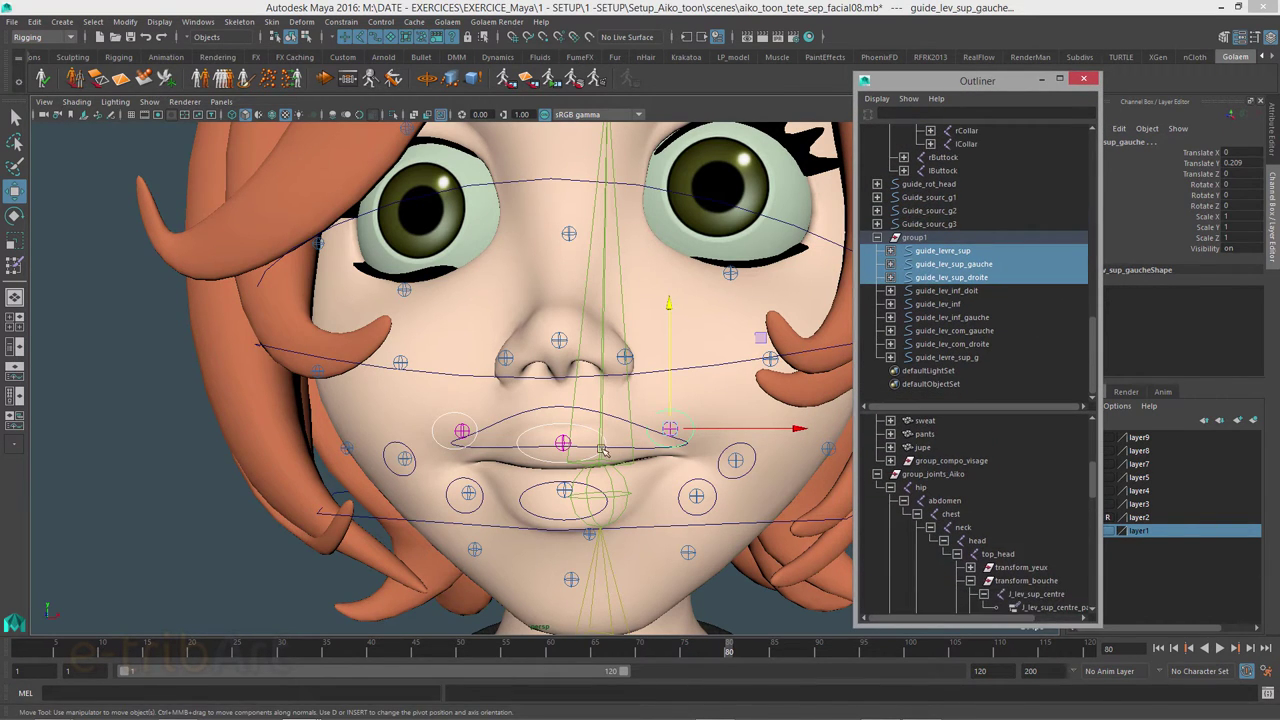
{"action": "left_click_drag", "start_coordinate": [593, 445], "coordinate": [549, 451], "text": "alt"}
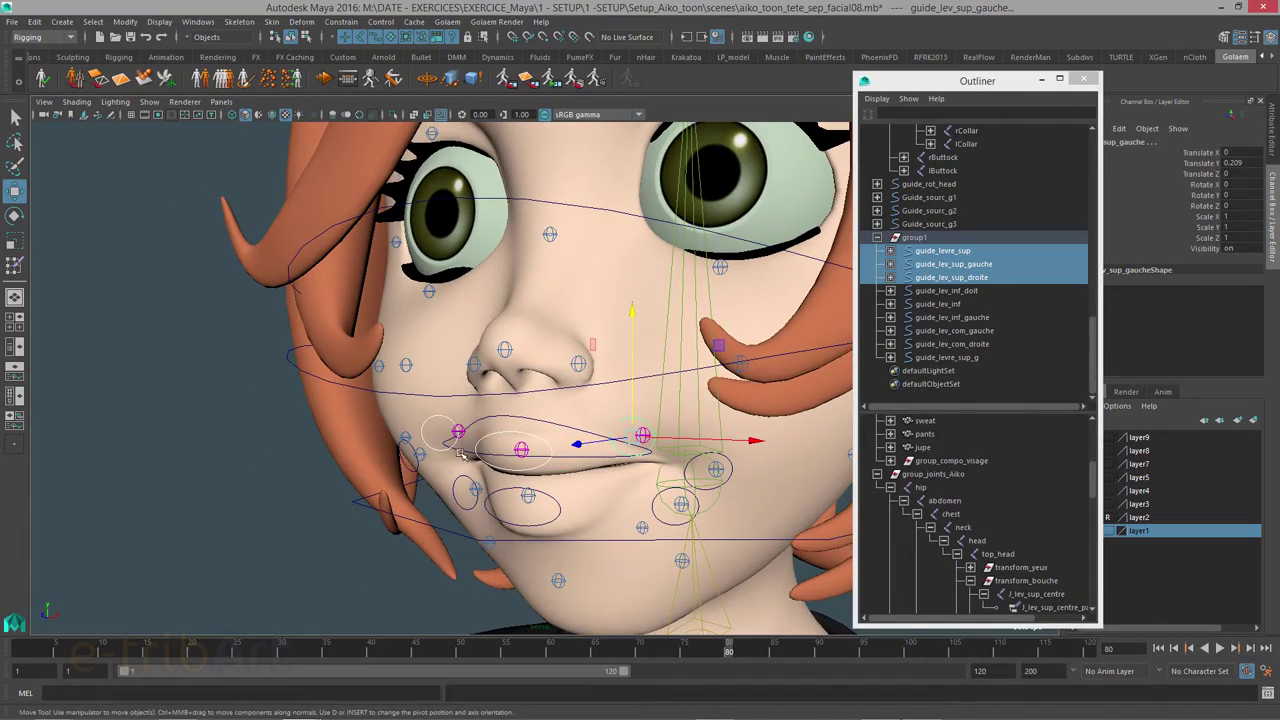
{"action": "mouse_move", "coordinate": [462, 453]}
{"action": "left_mouse_down", "text": "alt"}
{"action": "mouse_move", "coordinate": [566, 424]}
{"action": "mouse_move", "coordinate": [481, 468]}
{"action": "left_mouse_up", "text": "alt"}
{"action": "left_click", "coordinate": [566, 426]}
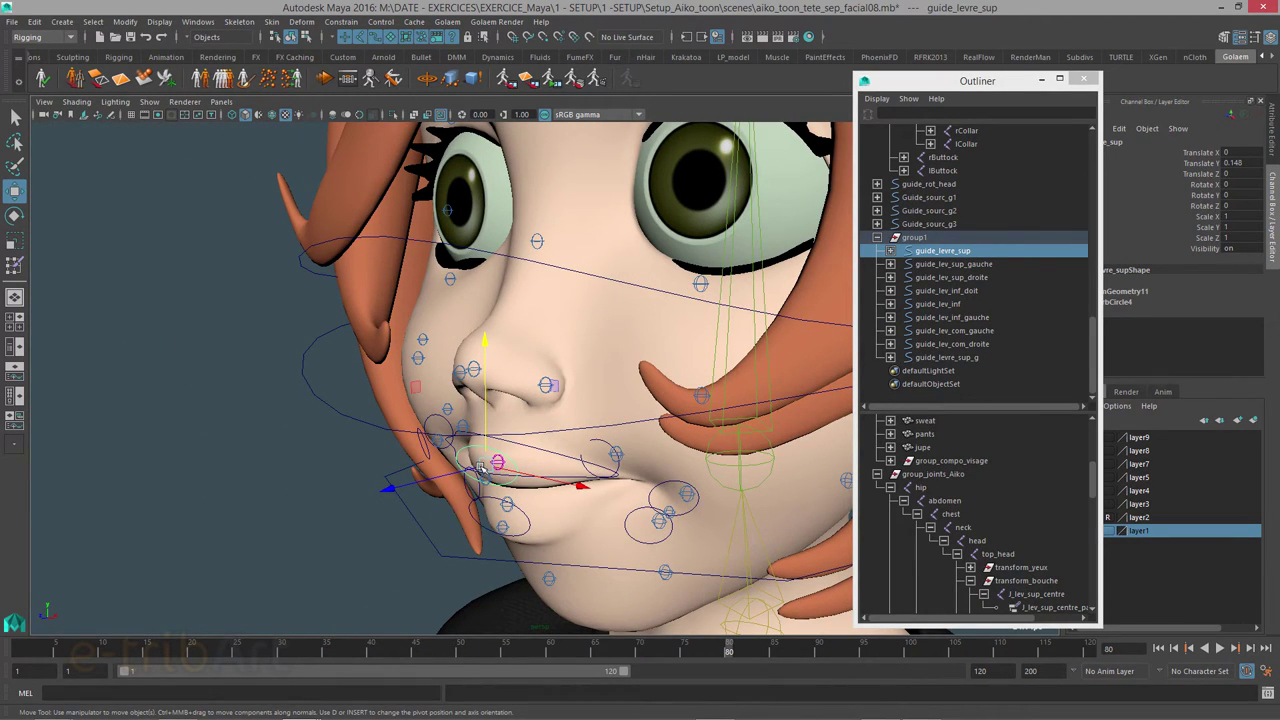
{"action": "mouse_move", "coordinate": [481, 468]}
{"action": "left_mouse_down", "text": "alt"}
{"action": "mouse_move", "coordinate": [465, 433]}
{"action": "mouse_move", "coordinate": [617, 481]}
{"action": "mouse_move", "coordinate": [692, 465]}
{"action": "left_mouse_up", "text": "alt"}
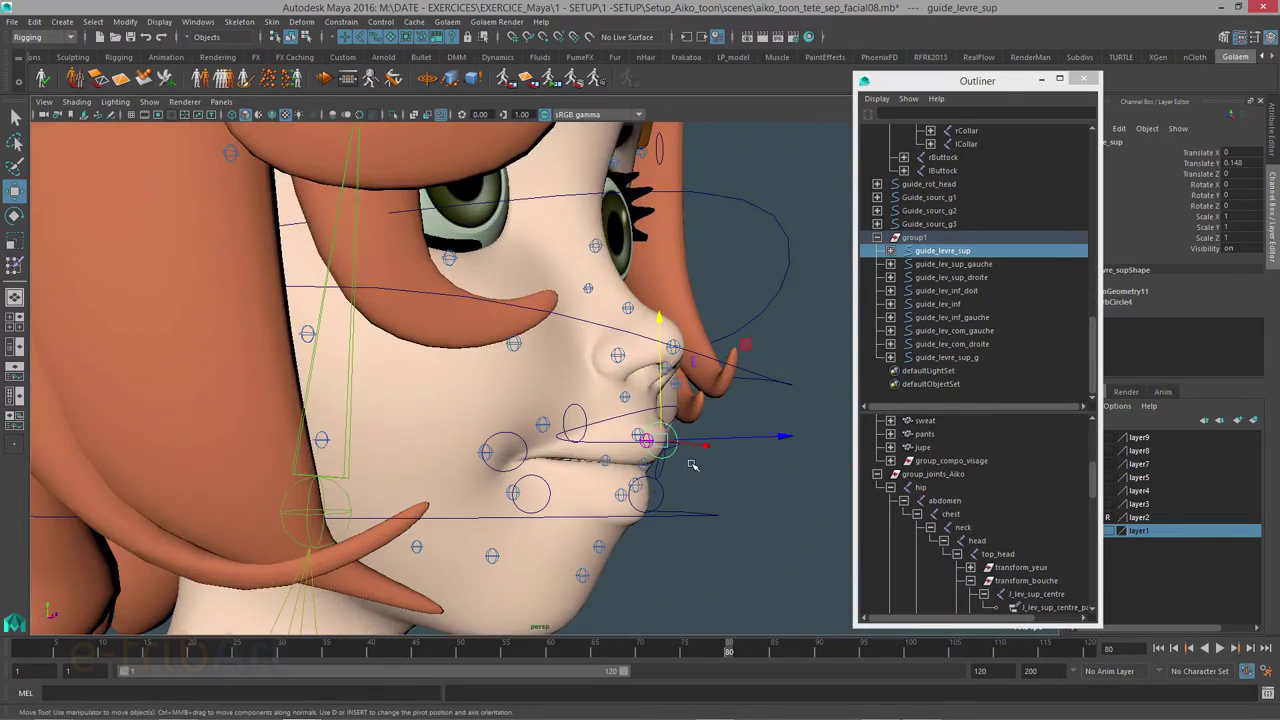
{"action": "left_click_drag", "start_coordinate": [684, 449], "coordinate": [518, 434], "text": "alt"}
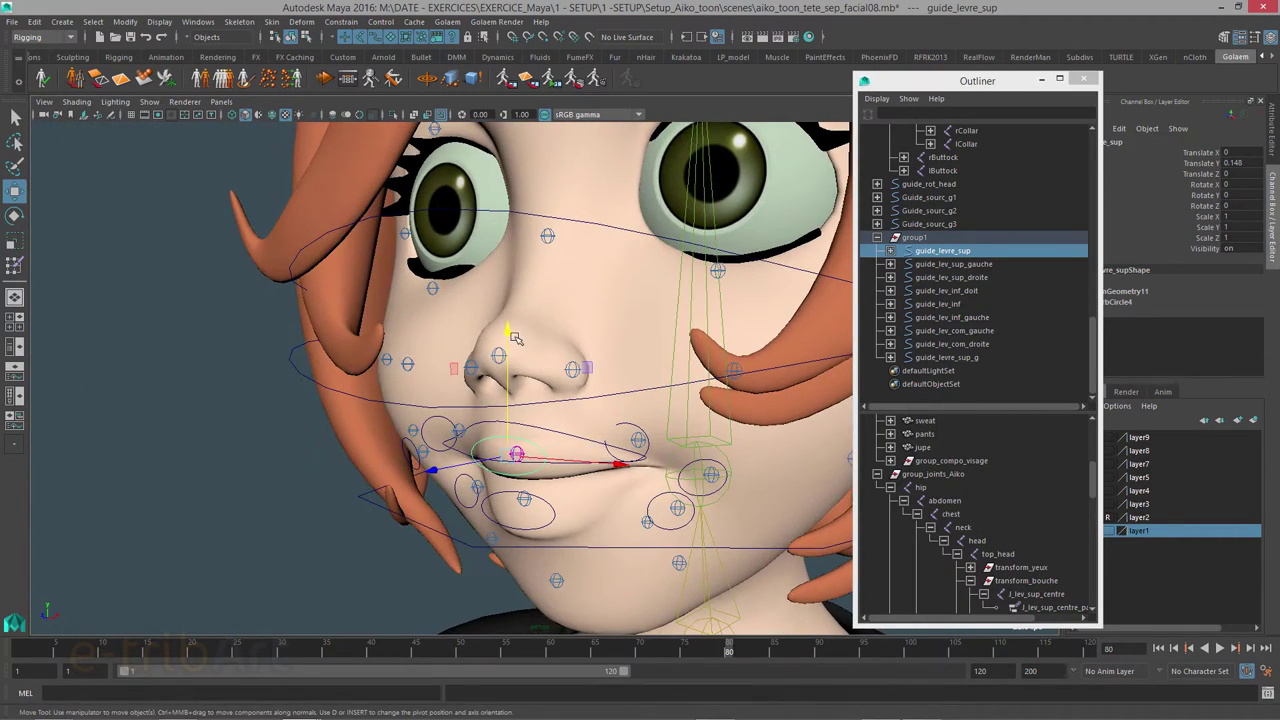
{"action": "left_click_drag", "start_coordinate": [514, 338], "coordinate": [511, 324]}
{"action": "key", "text": "ctrl+z"}
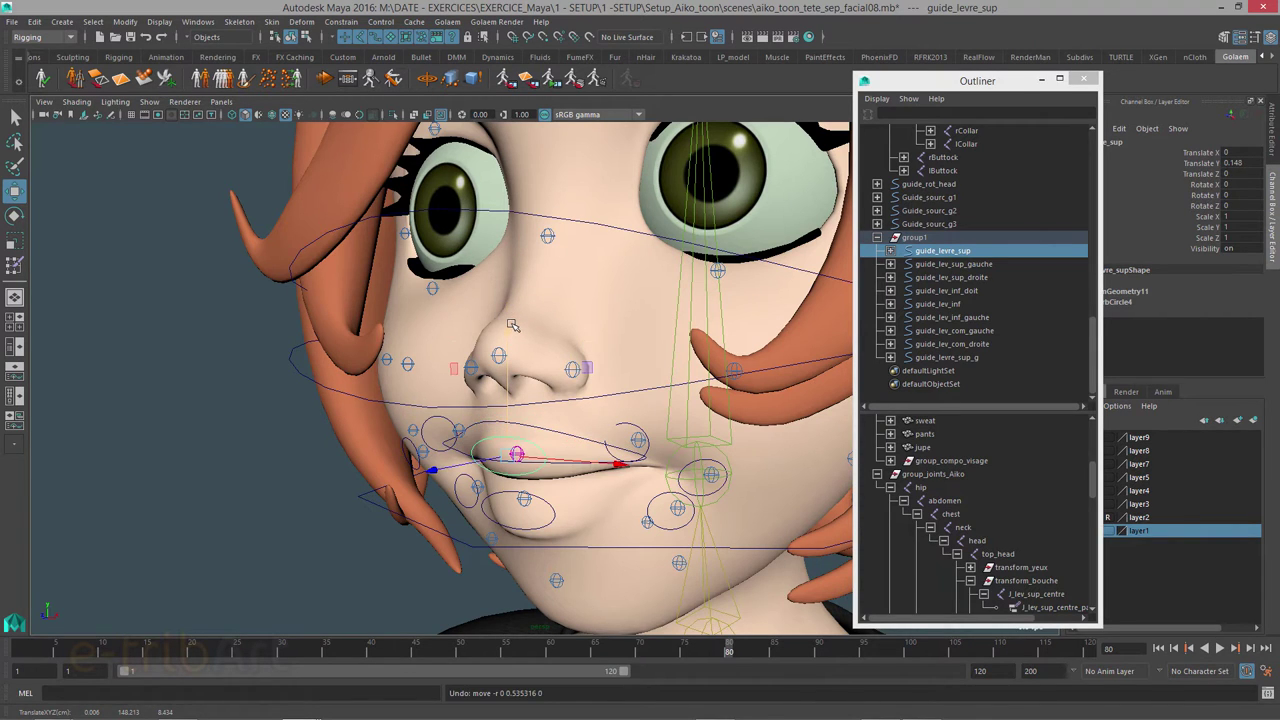
Step: Set guide_levre_sup's Translate Y to 0 in the Channel Box
{"action": "double_click", "coordinate": [1232, 164]}
{"action": "type", "text": "0"}
{"action": "key", "text": "Return"}
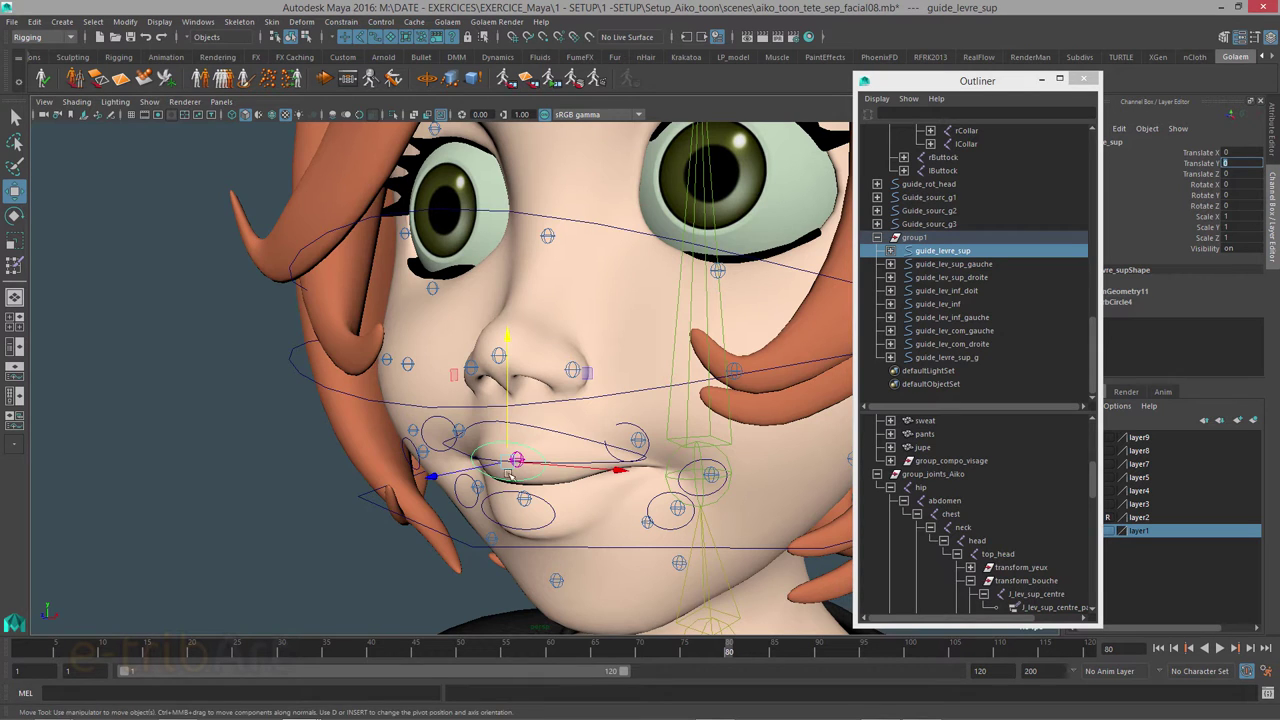
{"action": "left_click_drag", "start_coordinate": [511, 475], "coordinate": [560, 406], "text": "alt"}
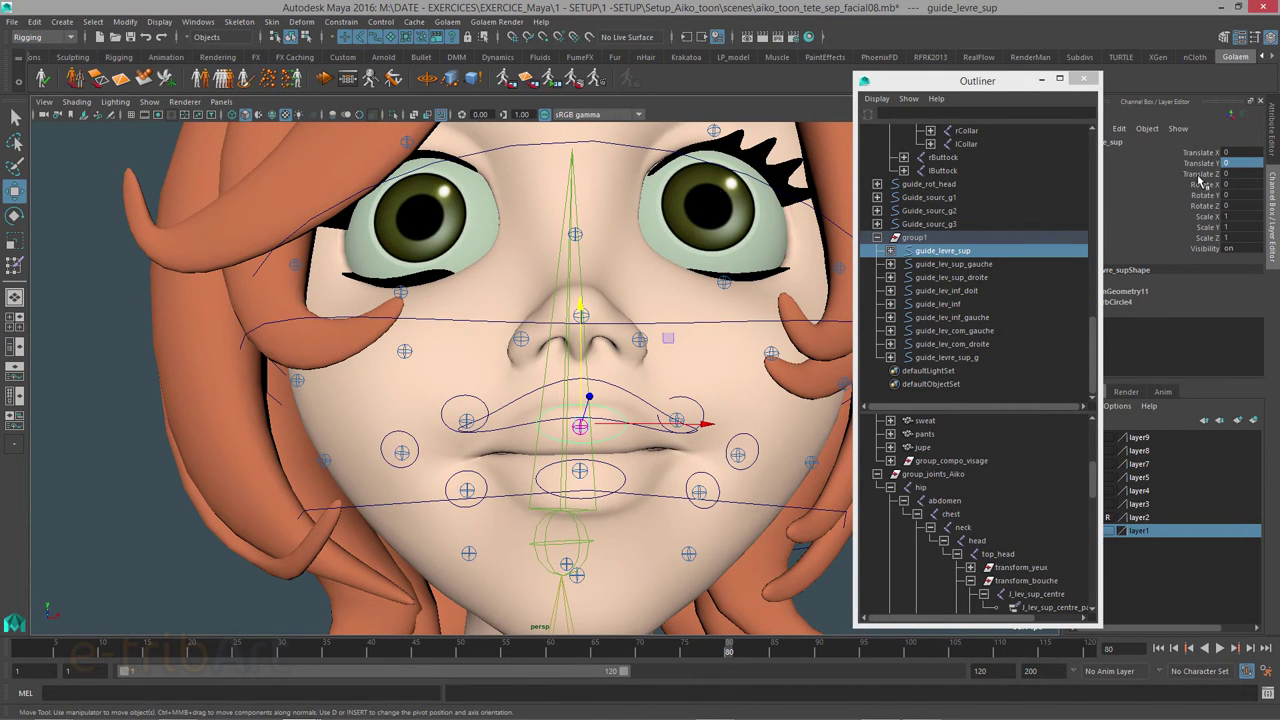
{"action": "left_click_drag", "start_coordinate": [985, 85], "coordinate": [943, 81]}
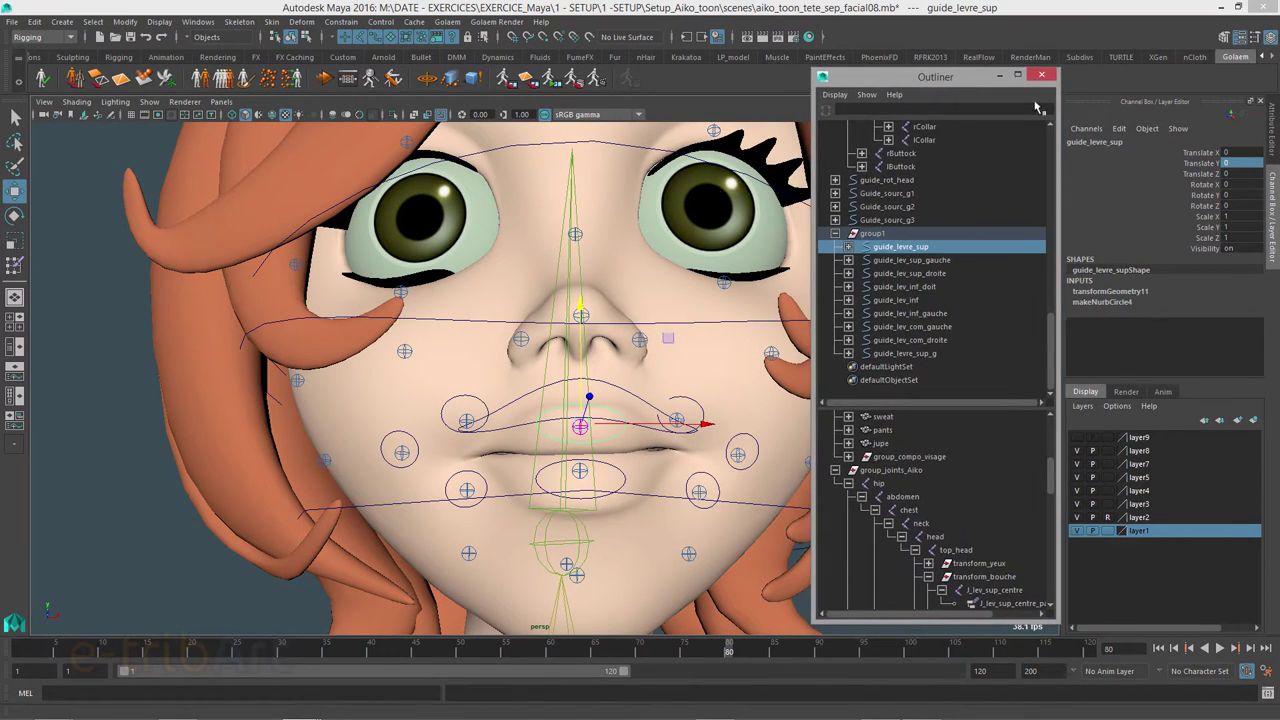
Step: Raise the upper-lip control to open the mouth, then return its Translate Y to 0
{"action": "left_click_drag", "start_coordinate": [1207, 155], "coordinate": [1218, 237]}
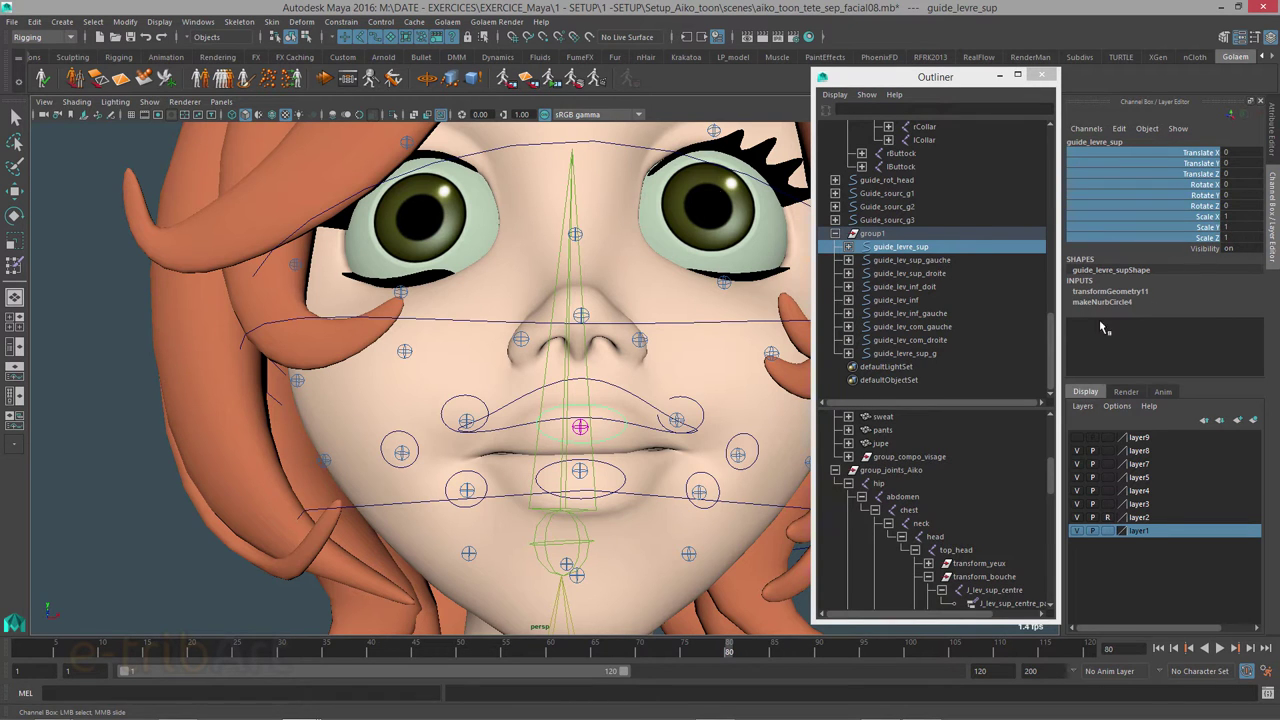
{"action": "left_click_drag", "start_coordinate": [708, 424], "coordinate": [591, 441], "text": "alt"}
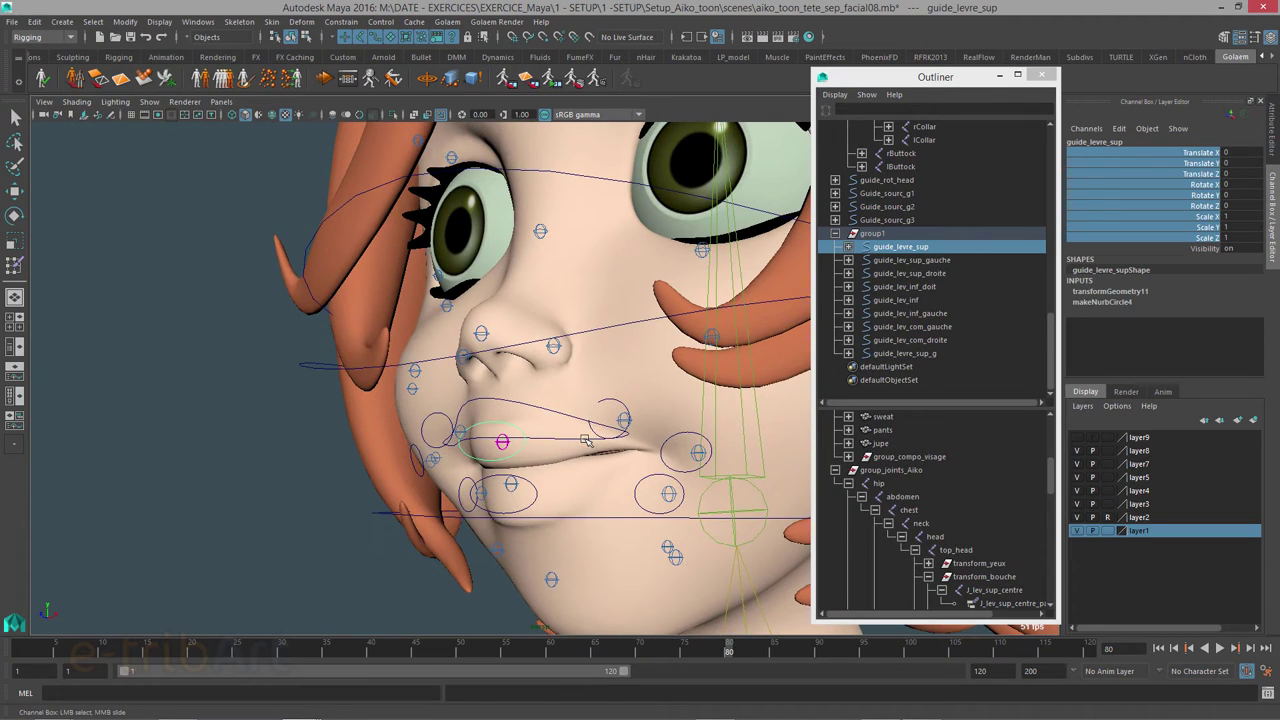
{"action": "left_click_drag", "start_coordinate": [560, 438], "coordinate": [578, 443], "text": "alt"}
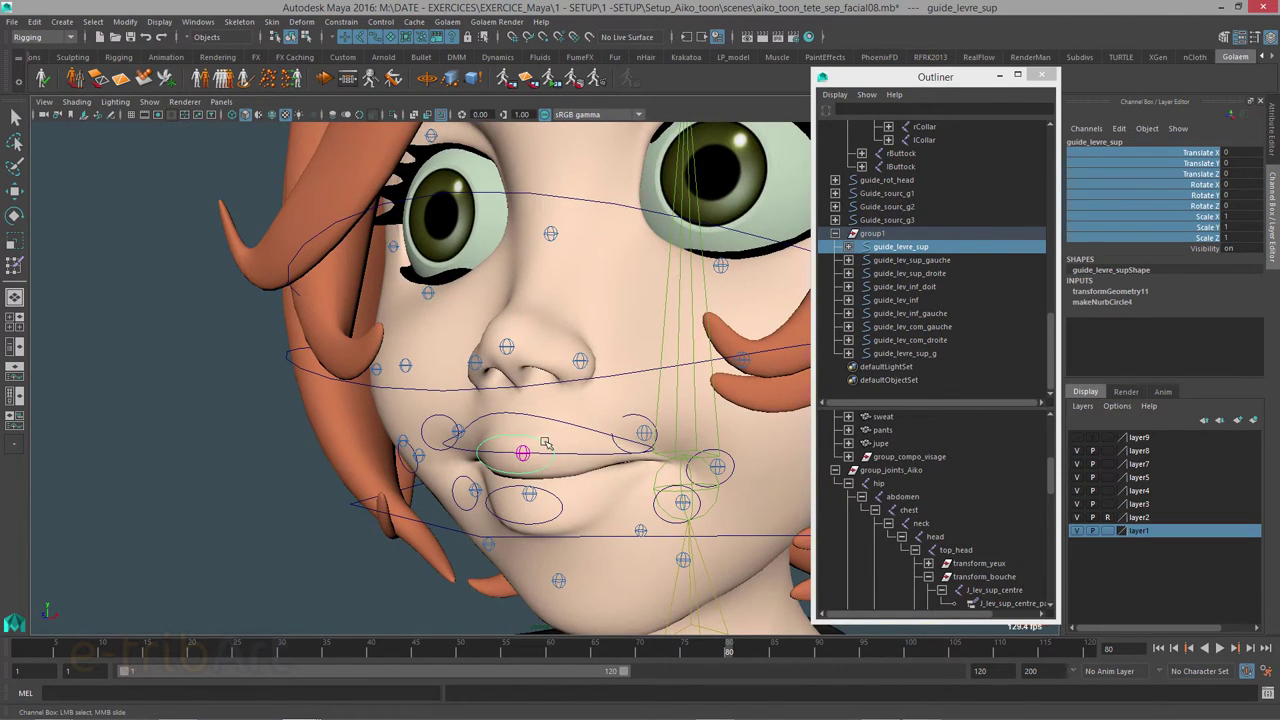
{"action": "key", "text": "w"}
{"action": "mouse_move", "coordinate": [522, 430]}
{"action": "left_mouse_down"}
{"action": "mouse_move", "coordinate": [510, 342]}
{"action": "mouse_move", "coordinate": [520, 192]}
{"action": "mouse_move", "coordinate": [535, 212]}
{"action": "left_mouse_up"}
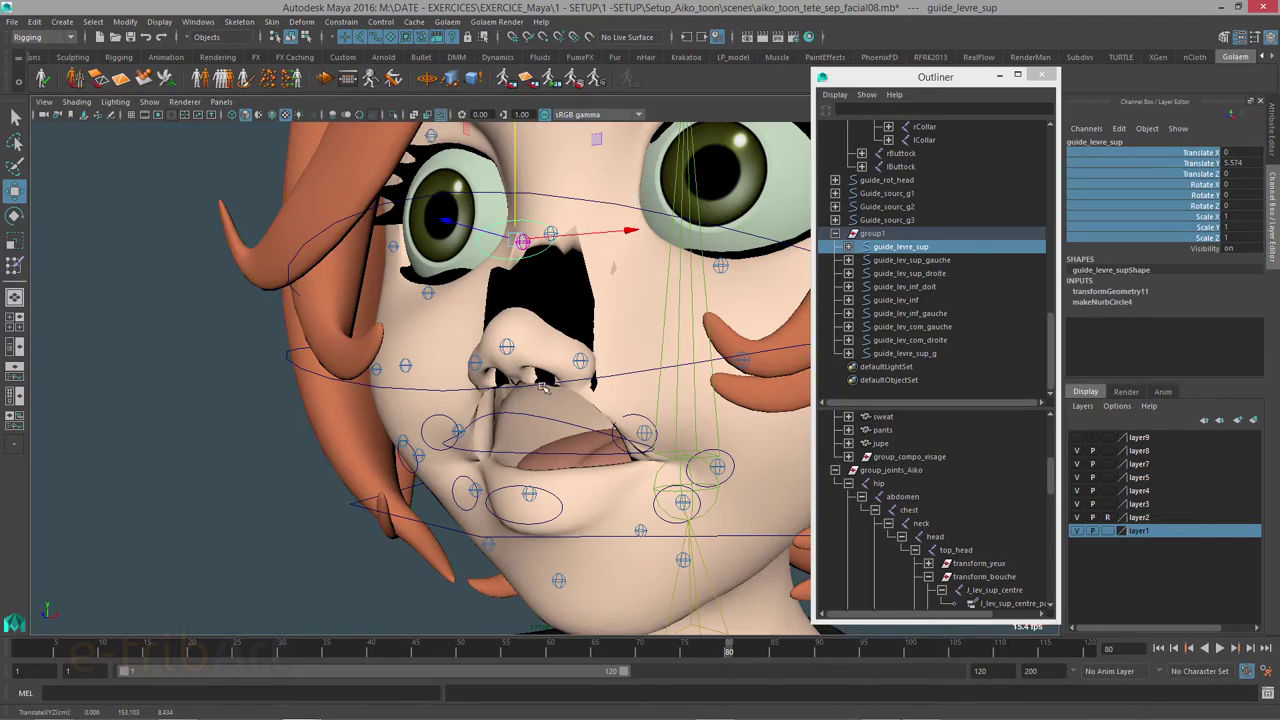
{"action": "left_click_drag", "start_coordinate": [544, 387], "coordinate": [522, 407], "text": "alt"}
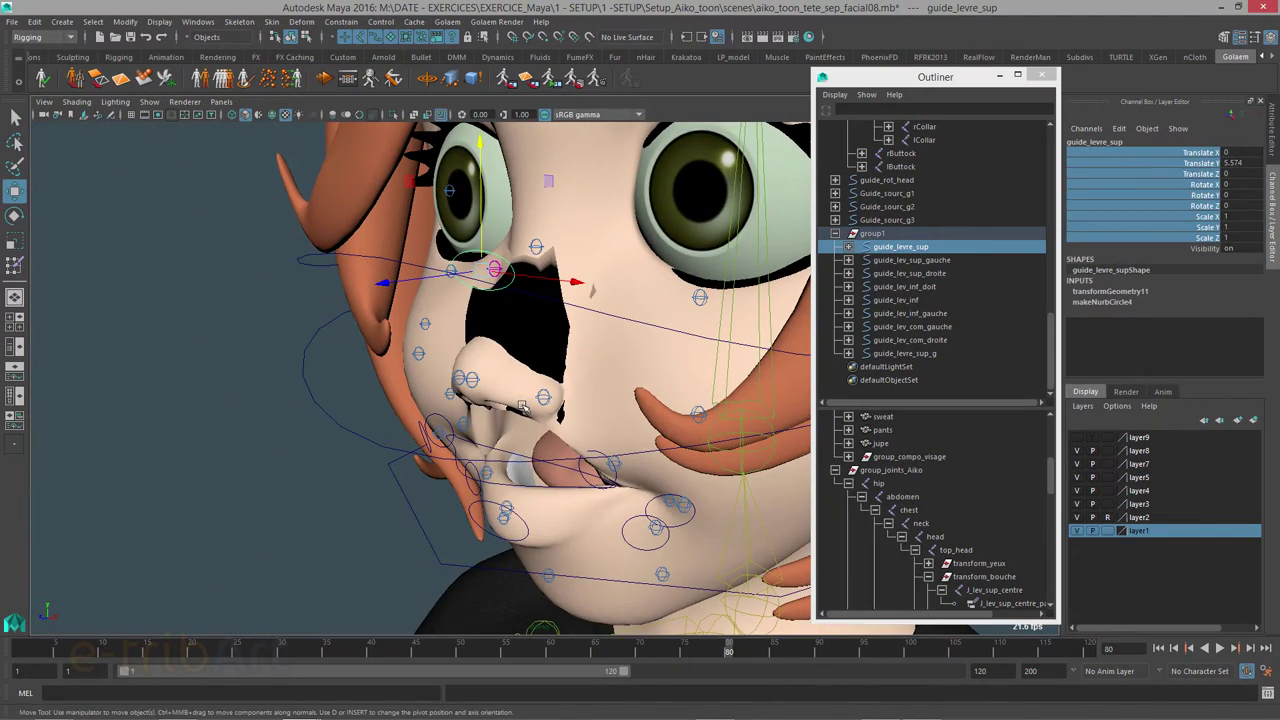
{"action": "left_click", "coordinate": [1242, 163]}
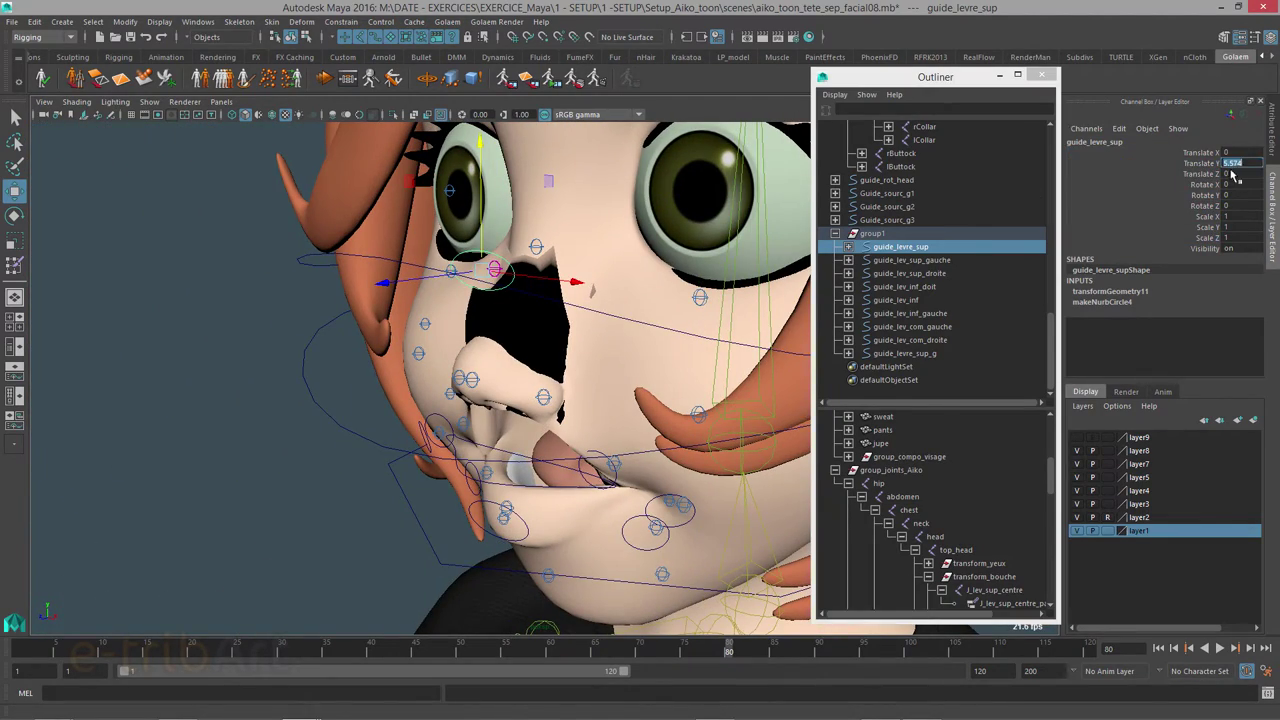
{"action": "type", "text": "0"}
{"action": "key", "text": "Return"}
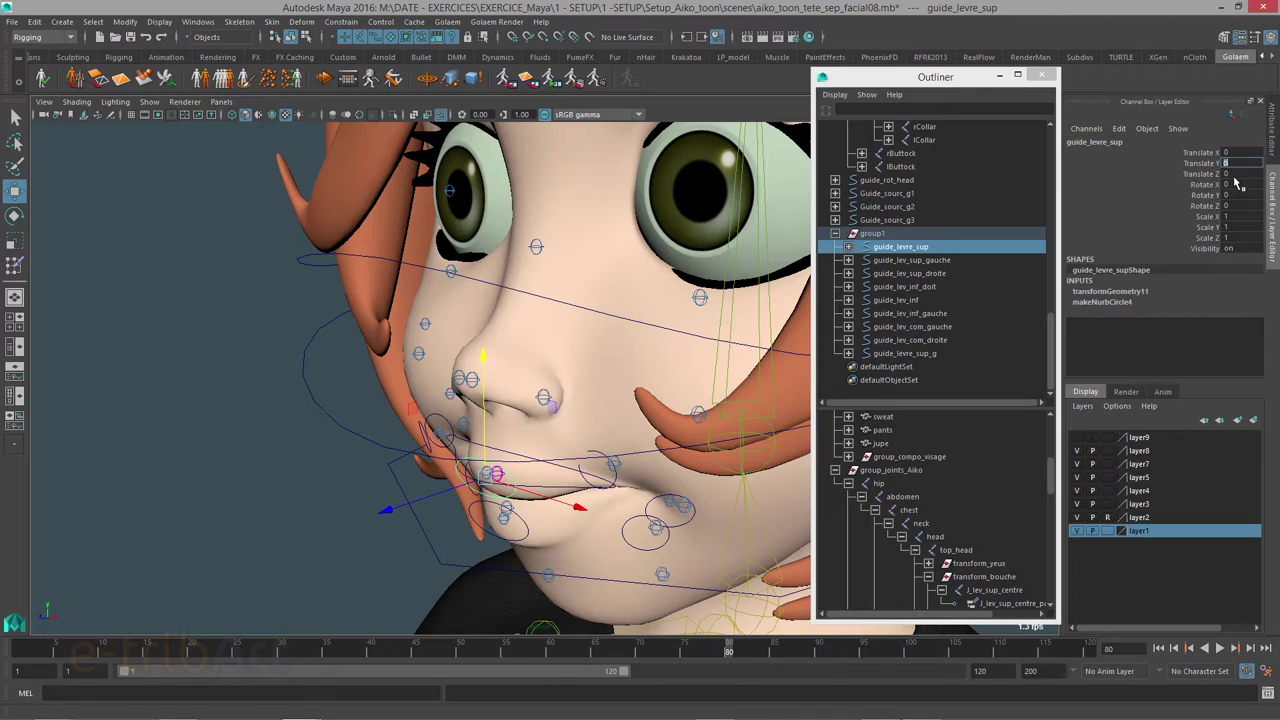
Step: Select joint J_lev_sup_droit and read its Guide Lev Sup Droite W0 weight of 1
{"action": "mouse_move", "coordinate": [494, 468]}
{"action": "left_mouse_down", "text": "alt"}
{"action": "mouse_move", "coordinate": [549, 443]}
{"action": "mouse_move", "coordinate": [569, 491]}
{"action": "left_mouse_up", "text": "alt"}
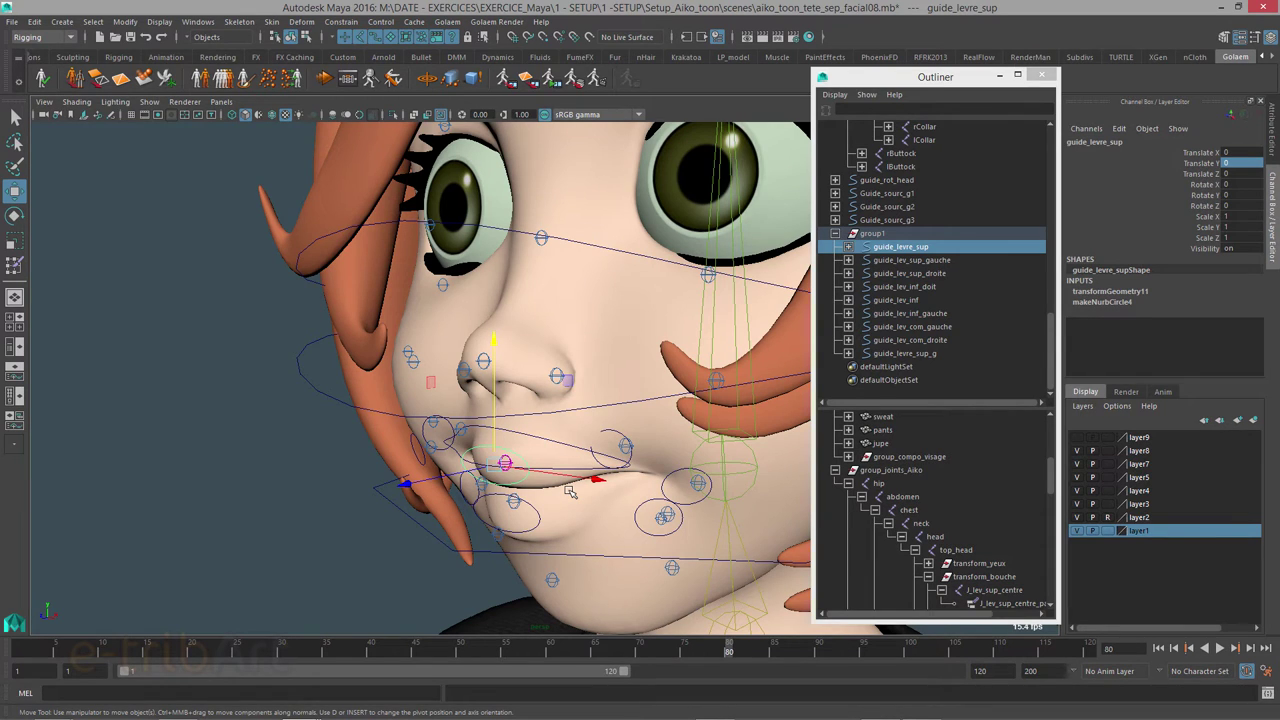
{"action": "left_click_drag", "start_coordinate": [572, 486], "coordinate": [551, 441], "text": "alt"}
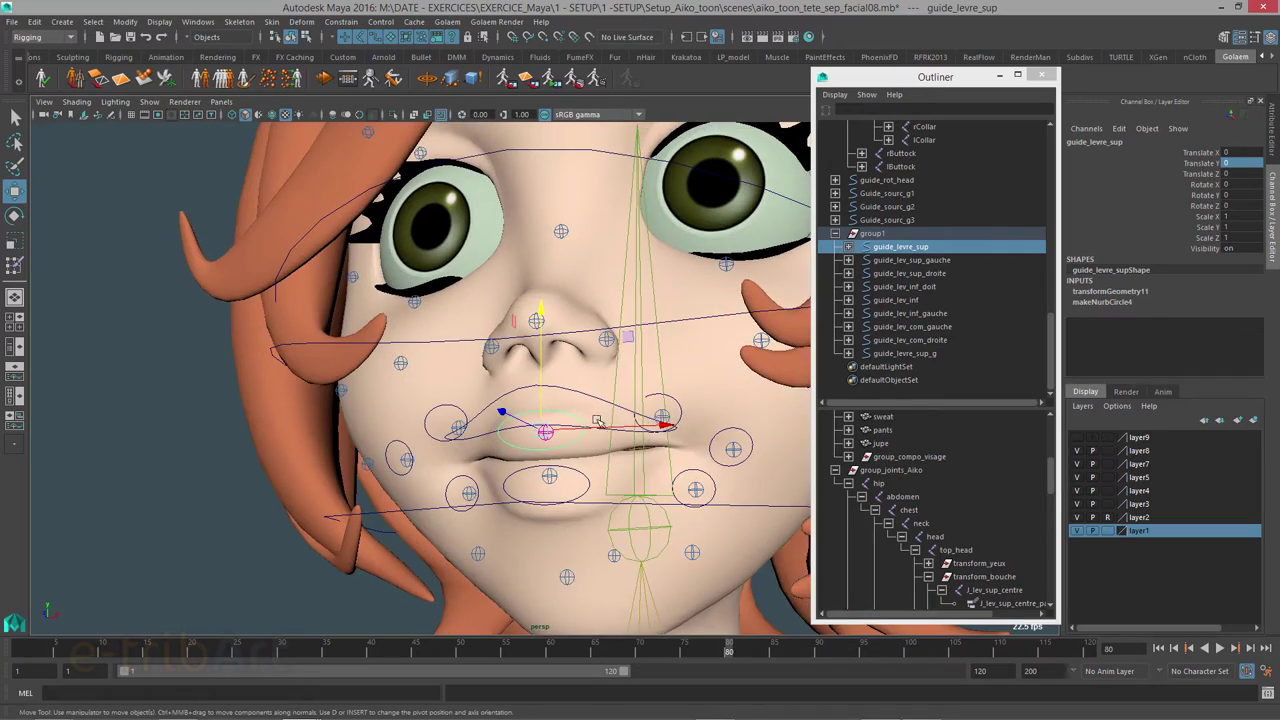
{"action": "left_click", "coordinate": [441, 437]}
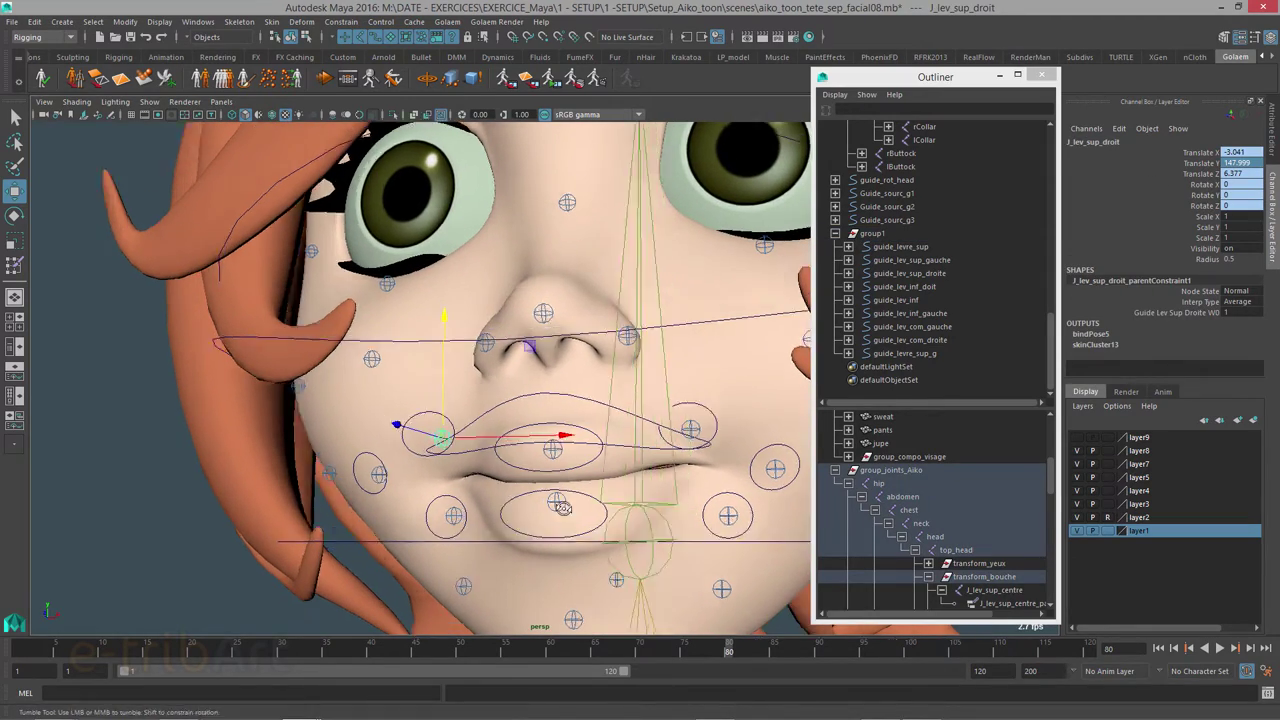
{"action": "left_click_drag", "start_coordinate": [527, 534], "coordinate": [564, 512], "text": "alt"}
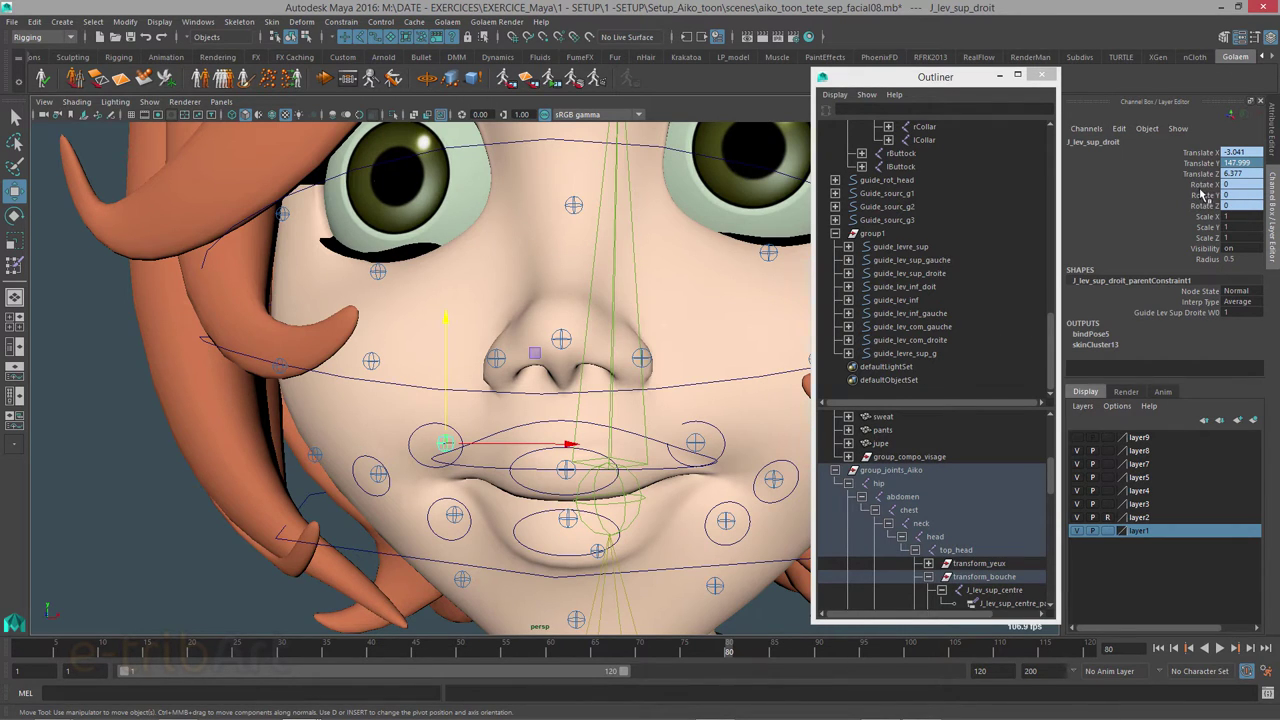
{"action": "mouse_move", "coordinate": [570, 481]}
{"action": "left_mouse_down", "text": "alt"}
{"action": "mouse_move", "coordinate": [547, 462]}
{"action": "mouse_move", "coordinate": [583, 535]}
{"action": "mouse_move", "coordinate": [507, 528]}
{"action": "mouse_move", "coordinate": [573, 528]}
{"action": "mouse_move", "coordinate": [550, 530]}
{"action": "mouse_move", "coordinate": [678, 465]}
{"action": "left_mouse_up", "text": "alt"}
{"action": "left_click", "coordinate": [547, 461]}
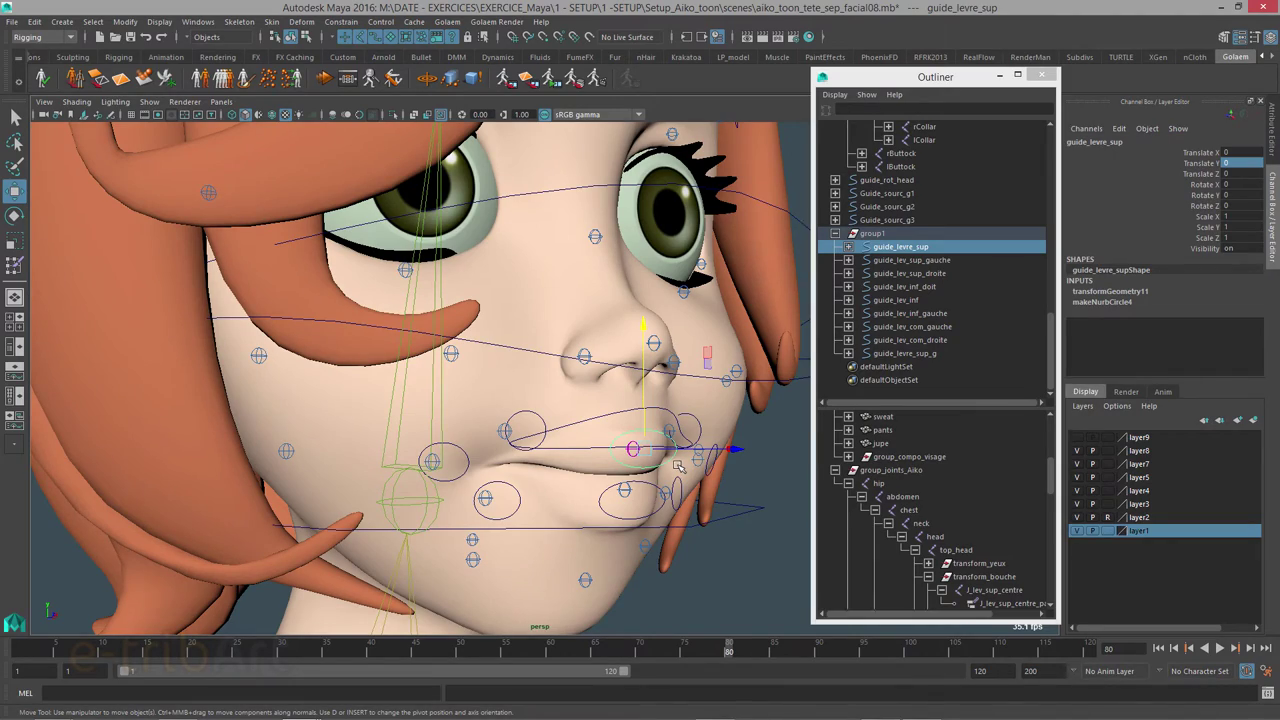
{"action": "left_click_drag", "start_coordinate": [678, 462], "coordinate": [500, 450], "text": "alt"}
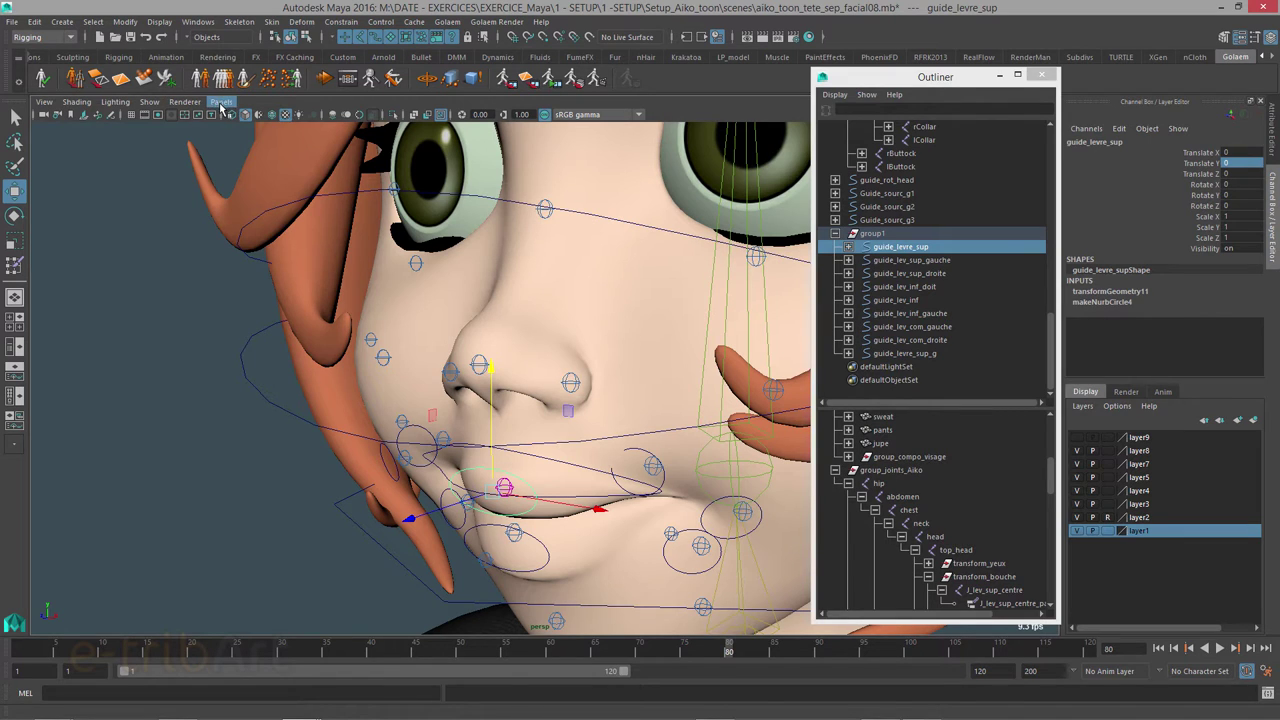
Step: Hide the joints in the viewport and select the guide_lev_sup_droite lip guide
{"action": "left_click", "coordinate": [149, 102]}
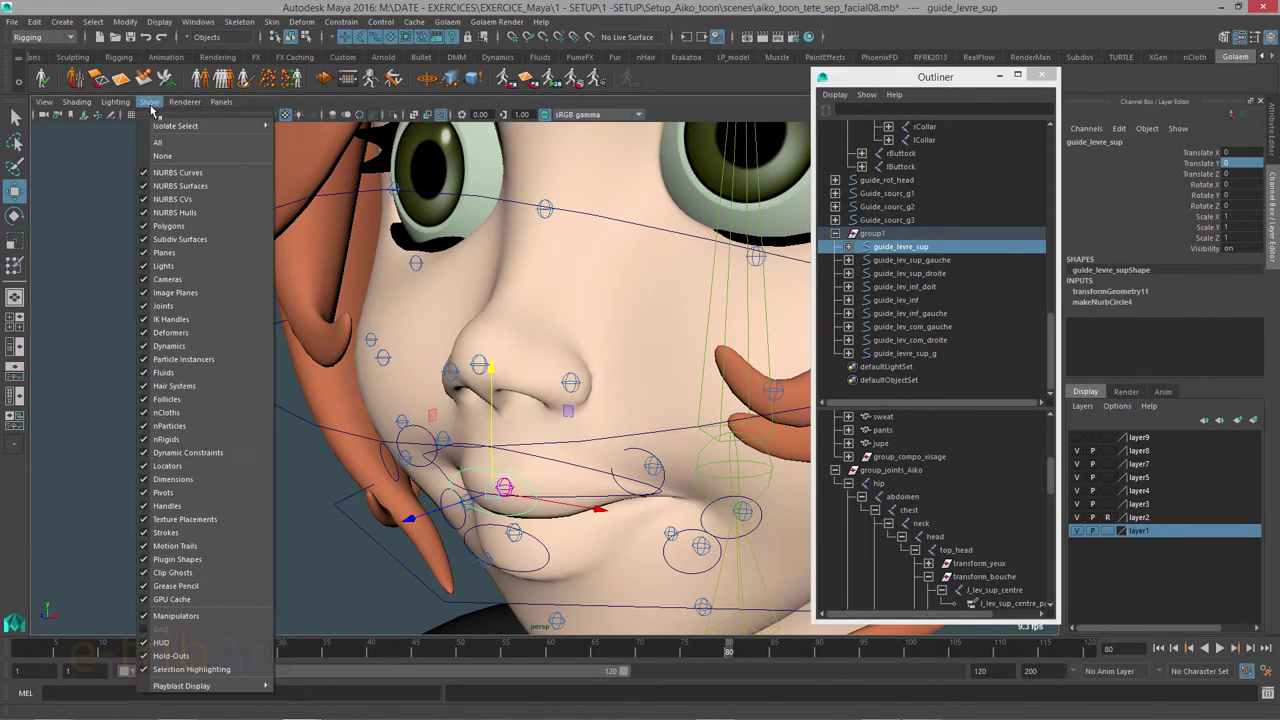
{"action": "left_click", "coordinate": [162, 307]}
{"action": "left_click_drag", "start_coordinate": [510, 376], "coordinate": [498, 384], "text": "alt"}
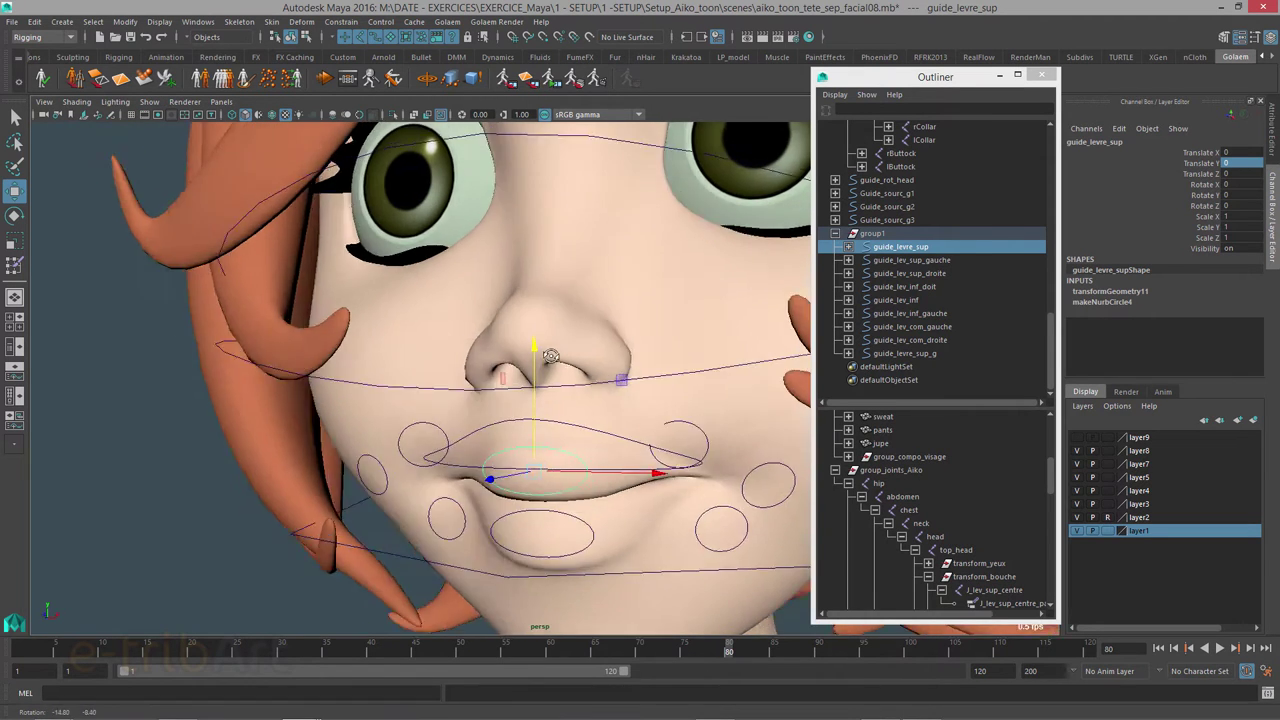
{"action": "left_click", "coordinate": [438, 402]}
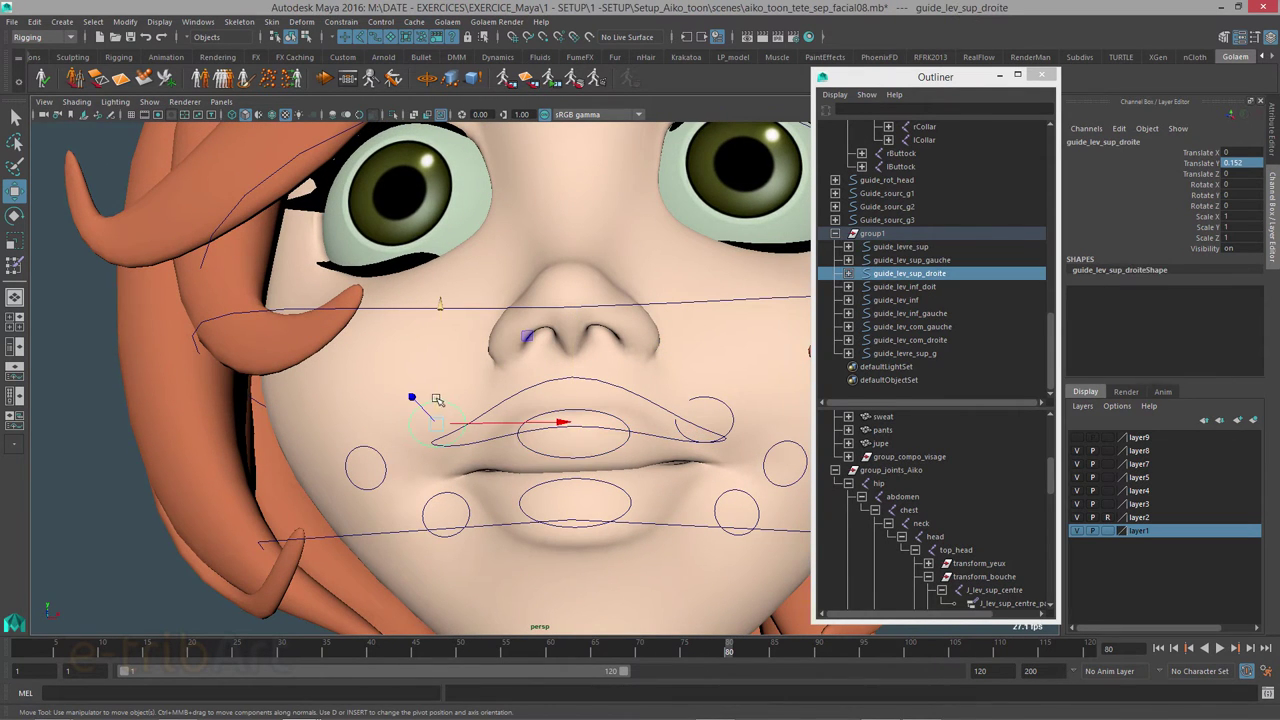
Step: Select in turn guide_levre_sup, guide_lev_sup_gauche, guide_lev_sup_droite and guide_levre_sup_g in the Outliner
{"action": "left_click_drag", "start_coordinate": [483, 452], "coordinate": [489, 464], "text": "alt"}
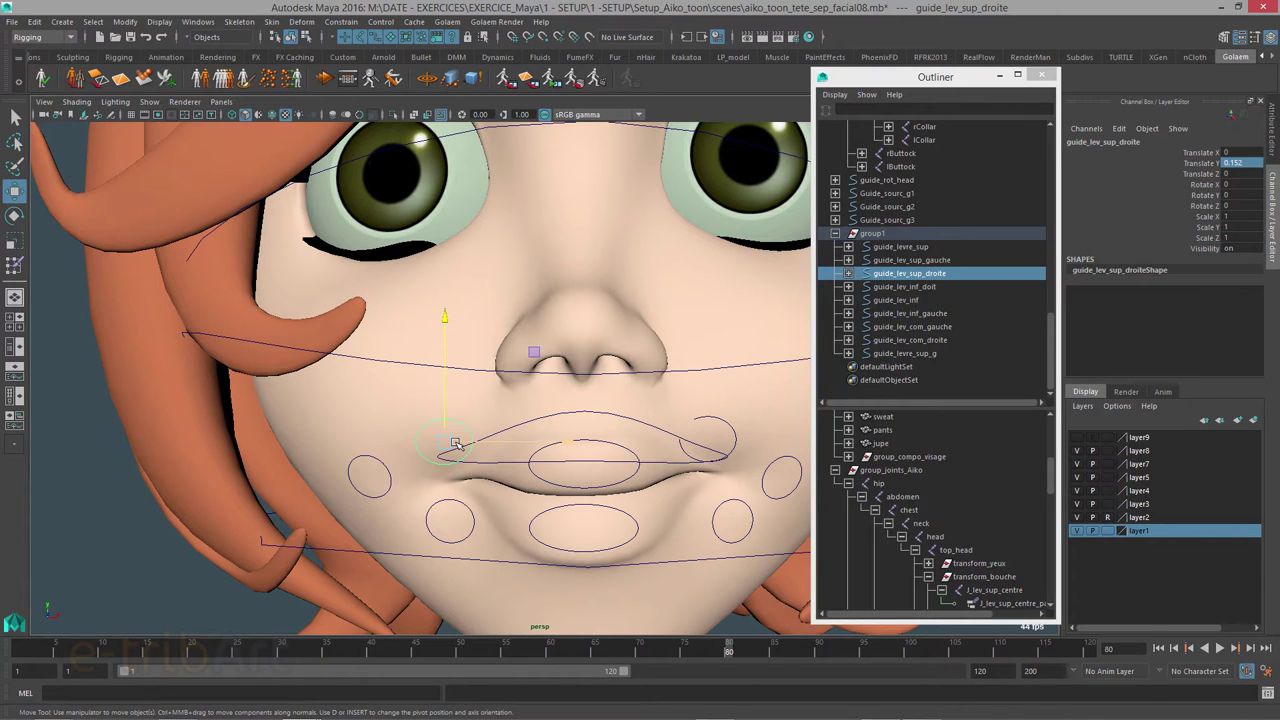
{"action": "left_click_drag", "start_coordinate": [511, 437], "coordinate": [504, 439], "text": "alt"}
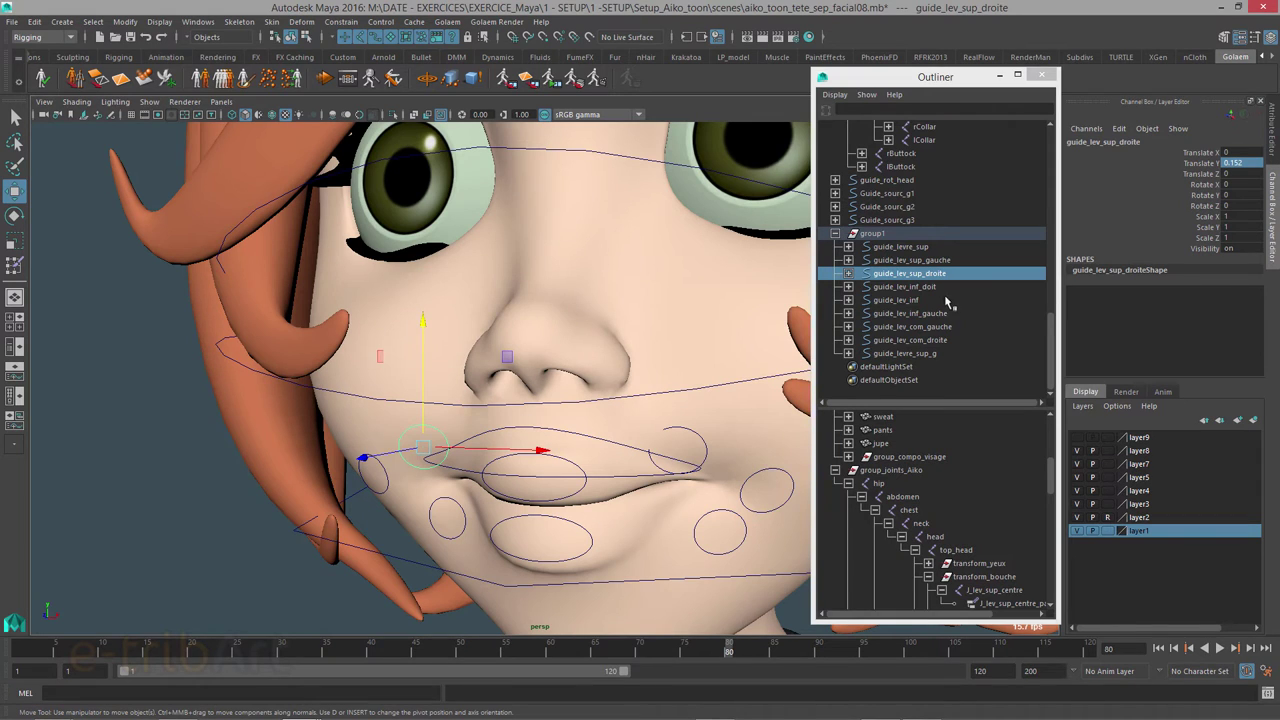
{"action": "left_click", "coordinate": [898, 248]}
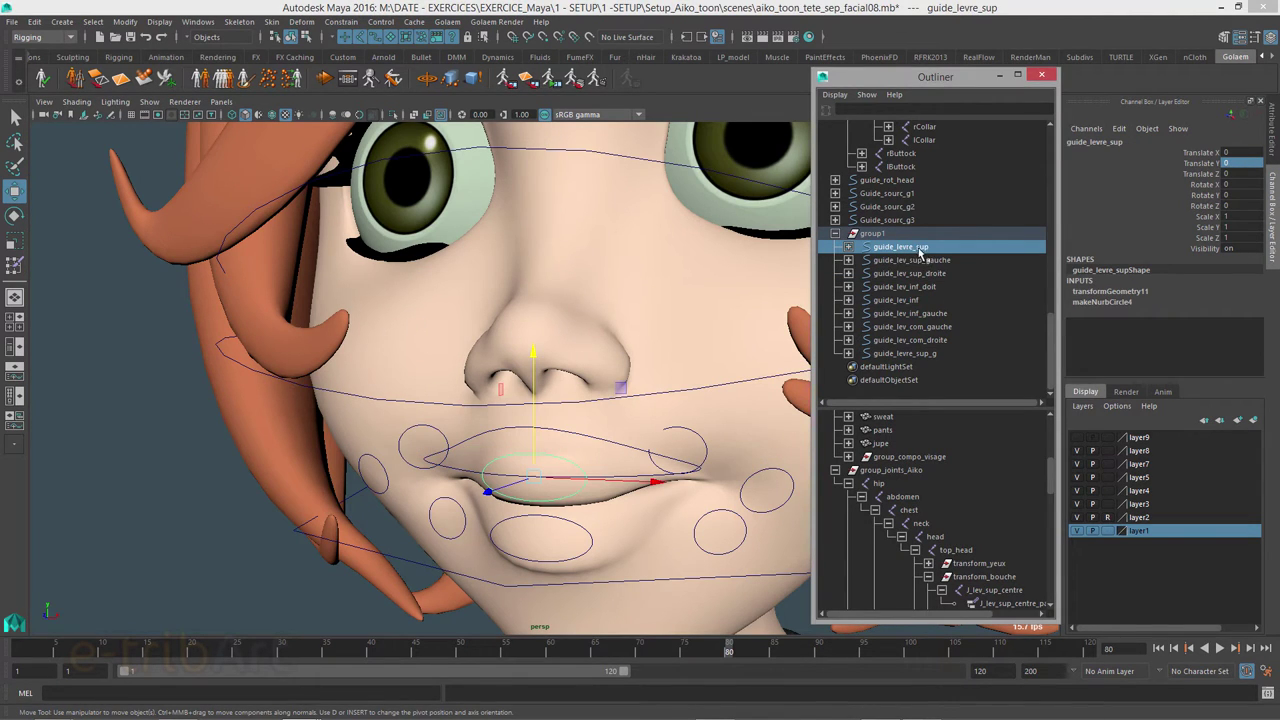
{"action": "left_click", "coordinate": [914, 261]}
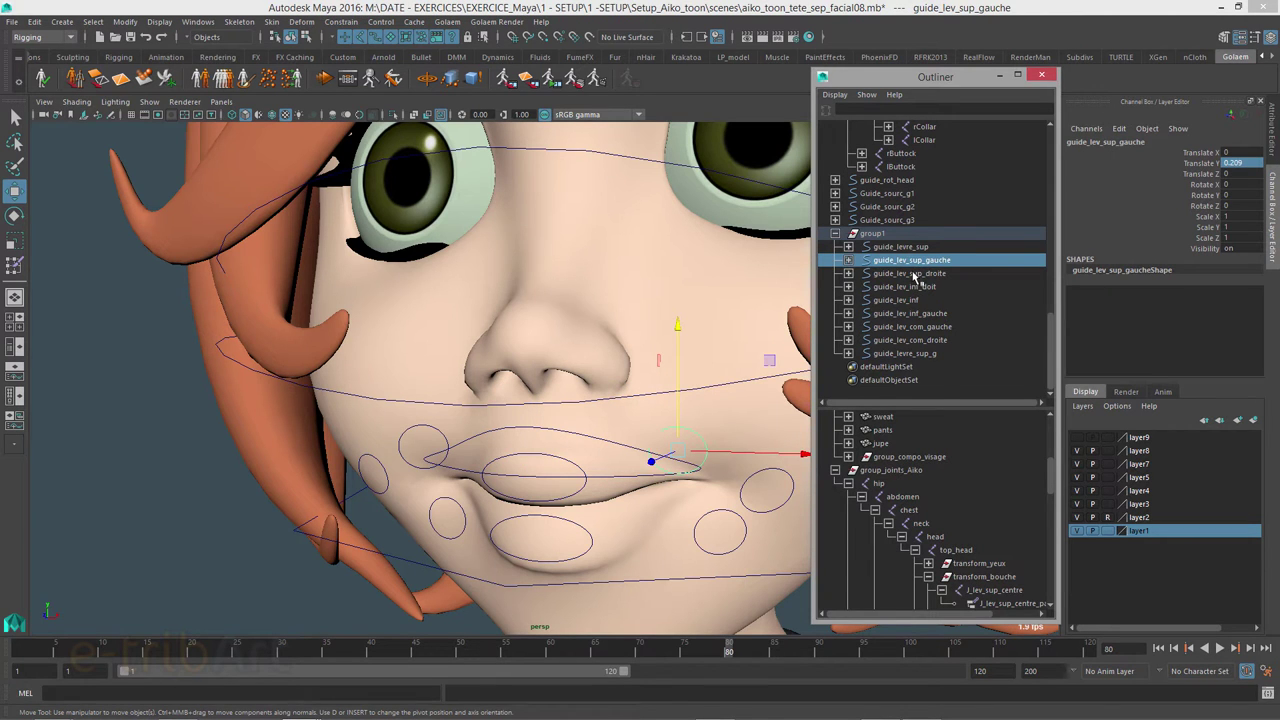
{"action": "left_click", "coordinate": [913, 274]}
{"action": "left_click_drag", "start_coordinate": [580, 350], "coordinate": [669, 366], "text": "alt"}
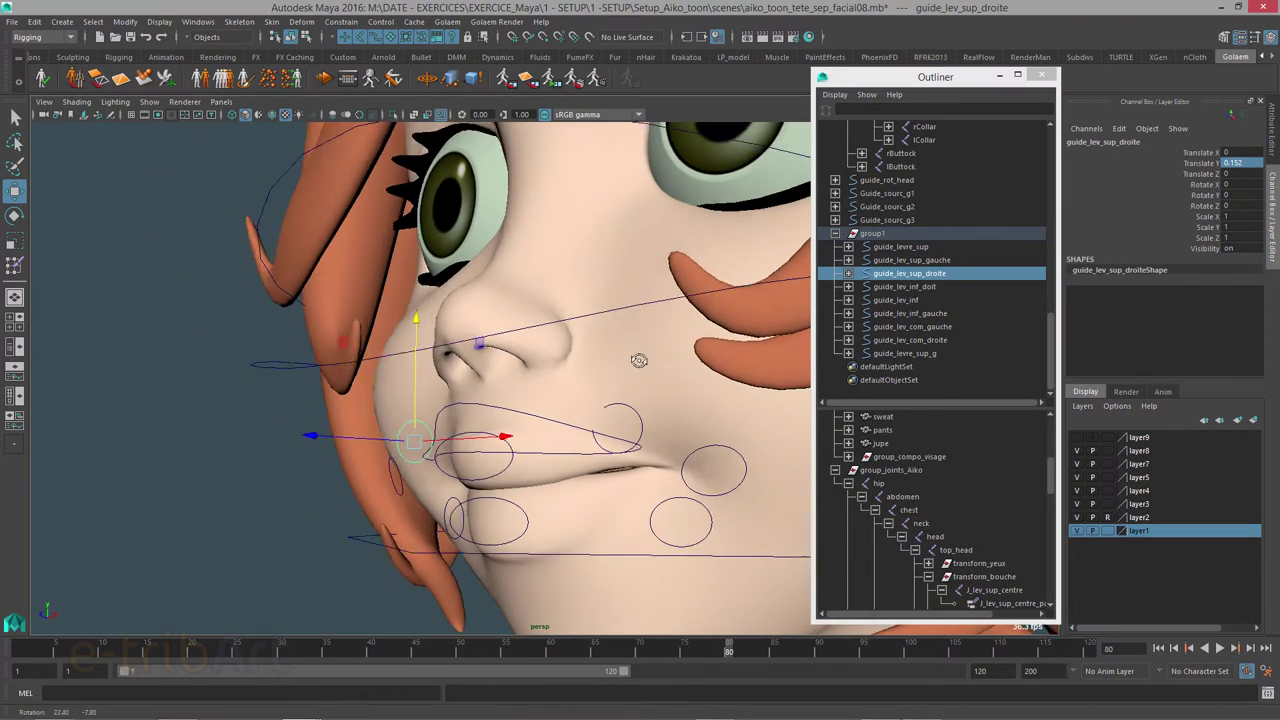
{"action": "left_click", "coordinate": [902, 354]}
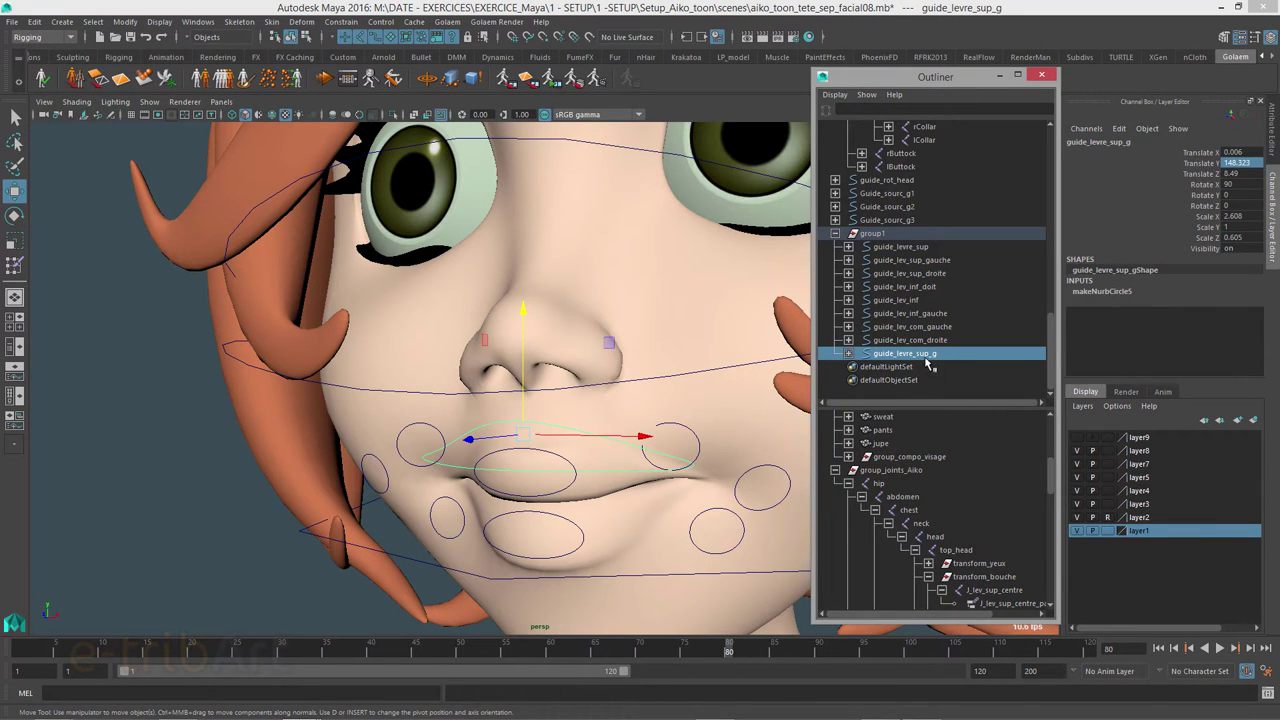
{"action": "mouse_move", "coordinate": [672, 459]}
{"action": "left_mouse_down", "text": "alt"}
{"action": "mouse_move", "coordinate": [772, 445]}
{"action": "mouse_move", "coordinate": [521, 350]}
{"action": "mouse_move", "coordinate": [522, 318]}
{"action": "left_mouse_up", "text": "alt"}
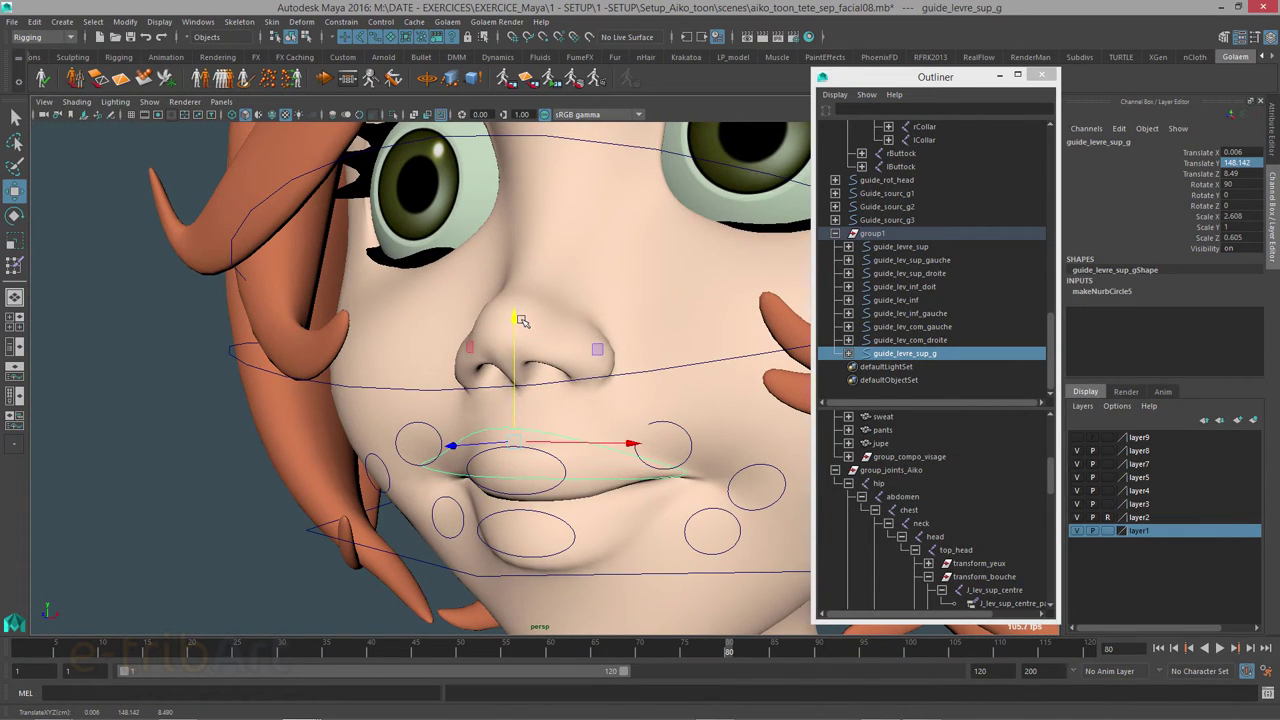
Step: Undo the accidental lip-guide move, then check the four upper-lip guides again
{"action": "key", "text": "ctrl+z"}
{"action": "left_click_drag", "start_coordinate": [517, 312], "coordinate": [551, 421], "text": "alt"}
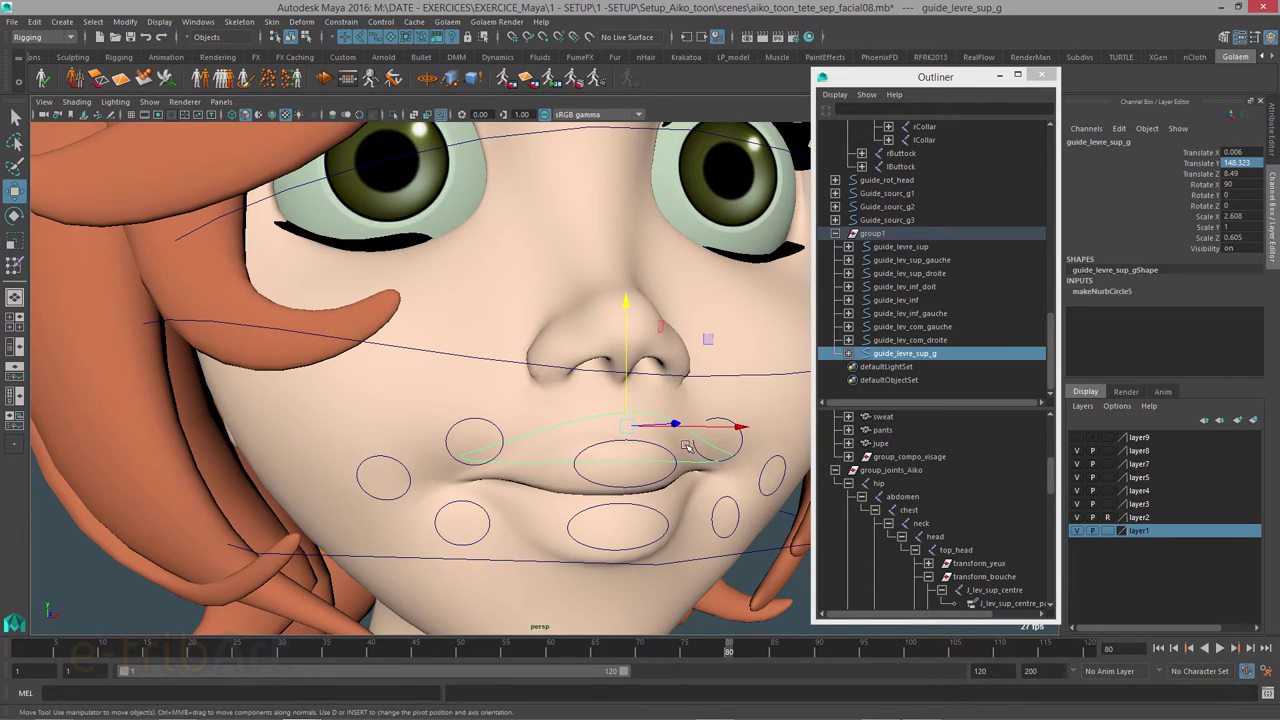
{"action": "left_click_drag", "start_coordinate": [684, 447], "coordinate": [614, 451], "text": "alt"}
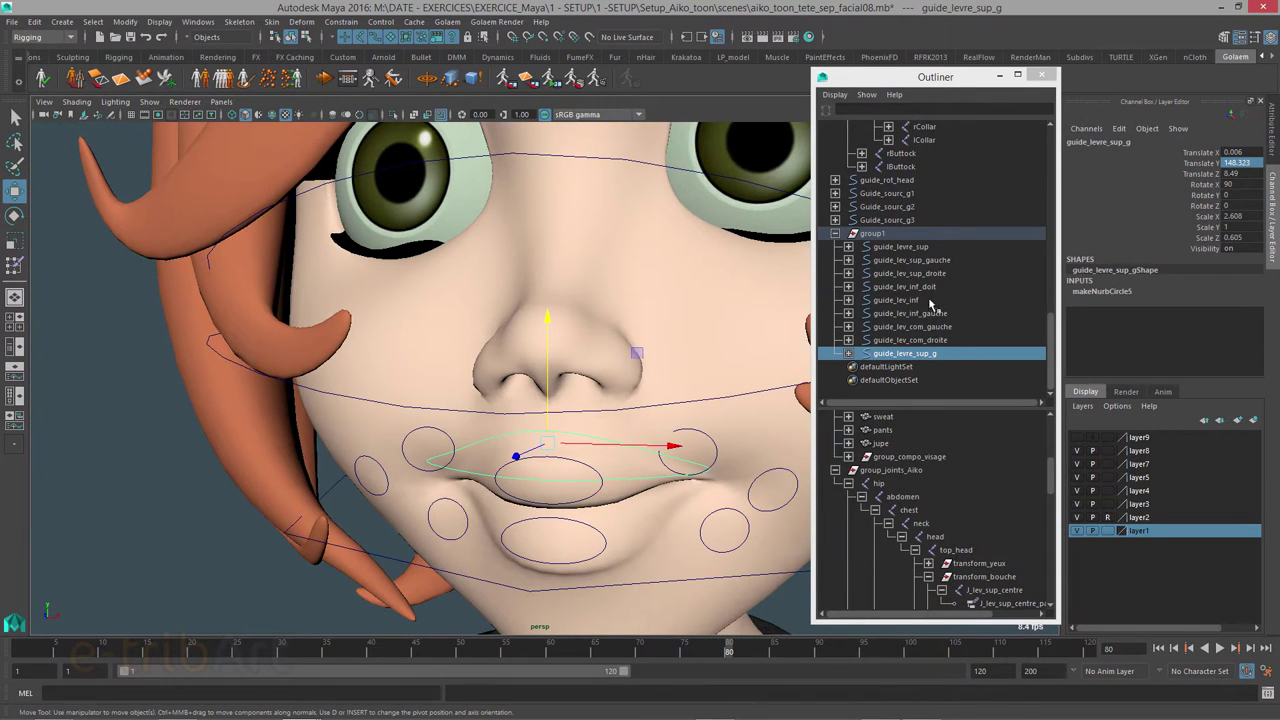
{"action": "left_click", "coordinate": [900, 247]}
{"action": "left_click", "coordinate": [900, 260]}
{"action": "left_click", "coordinate": [905, 273]}
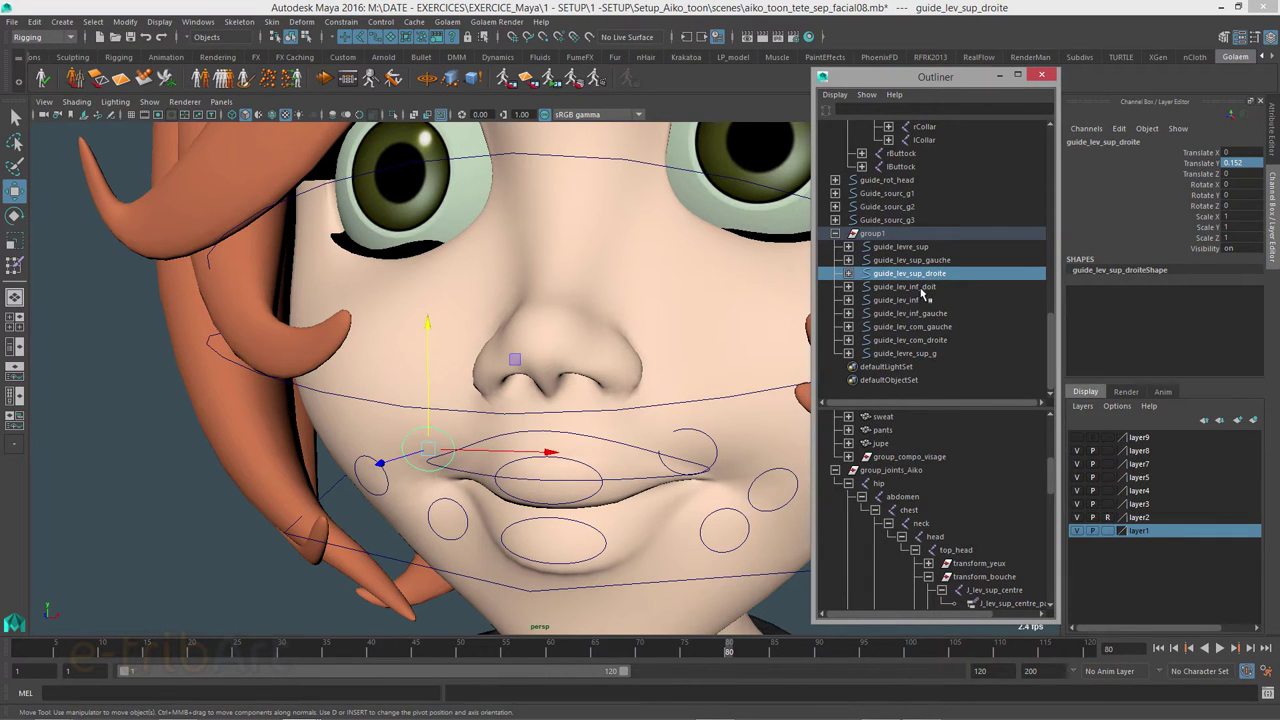
{"action": "left_click", "coordinate": [929, 357]}
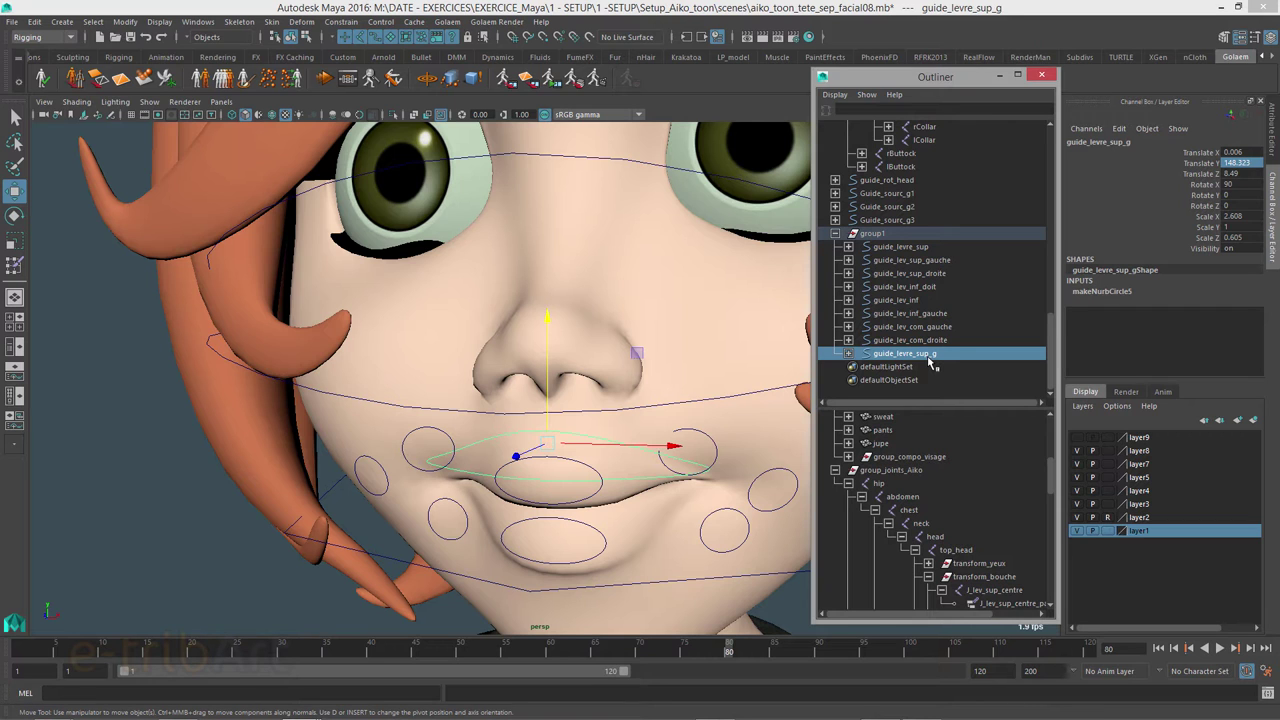
{"action": "mouse_move", "coordinate": [671, 424]}
{"action": "left_mouse_down", "text": "alt"}
{"action": "mouse_move", "coordinate": [680, 413]}
{"action": "mouse_move", "coordinate": [627, 424]}
{"action": "left_mouse_up", "text": "alt"}
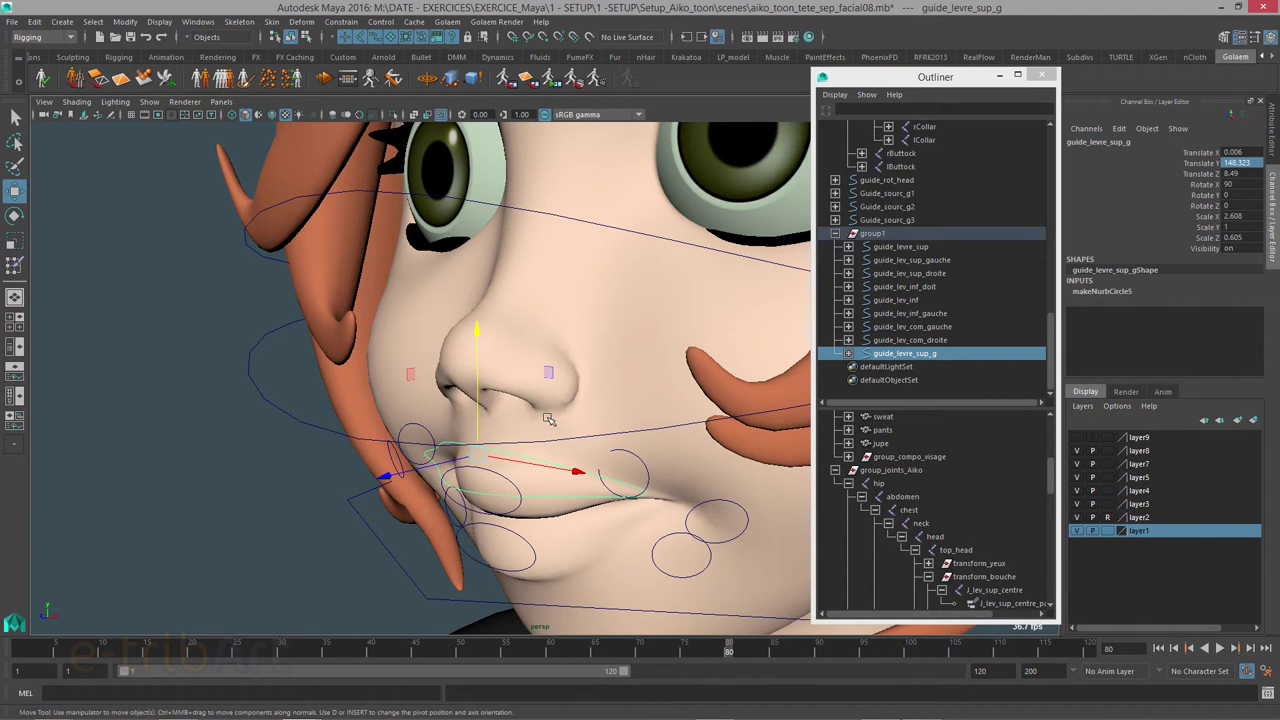
{"action": "mouse_move", "coordinate": [627, 424]}
{"action": "left_mouse_down", "text": "alt"}
{"action": "mouse_move", "coordinate": [596, 371]}
{"action": "mouse_move", "coordinate": [585, 413]}
{"action": "left_mouse_up", "text": "alt"}
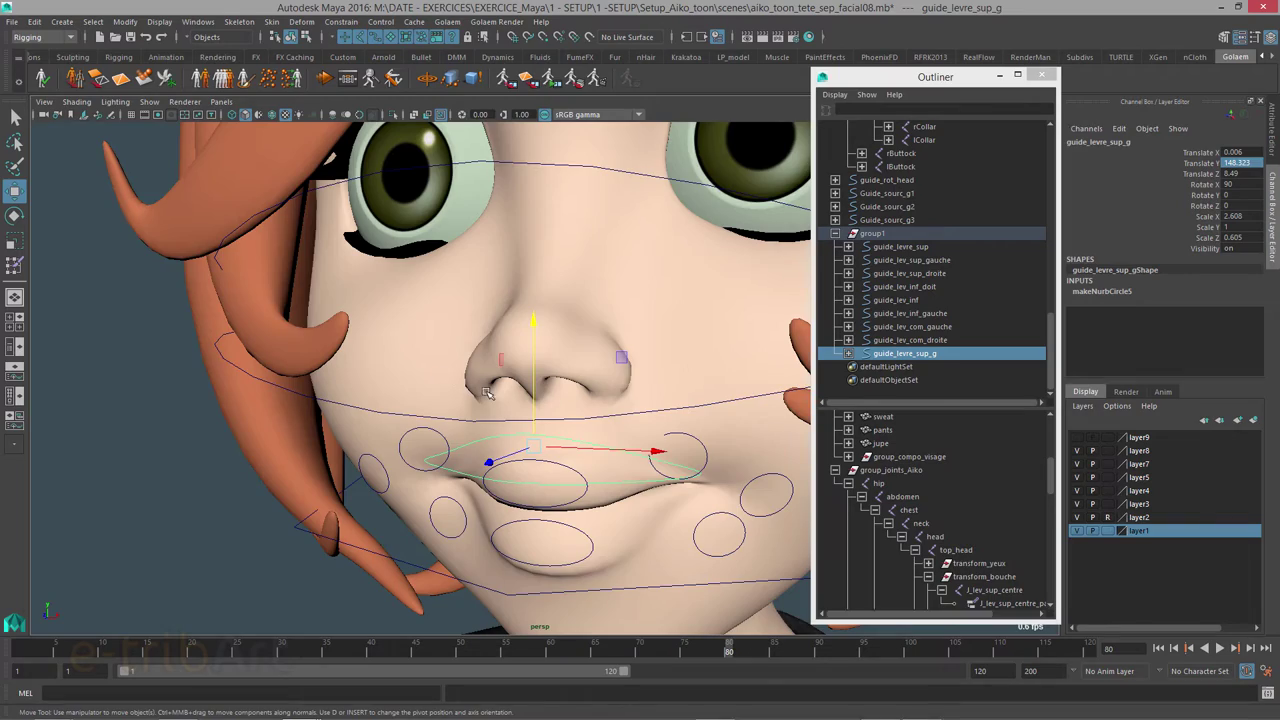
{"action": "mouse_move", "coordinate": [490, 393]}
{"action": "left_mouse_down", "text": "alt"}
{"action": "mouse_move", "coordinate": [650, 372]}
{"action": "mouse_move", "coordinate": [449, 387]}
{"action": "mouse_move", "coordinate": [473, 384]}
{"action": "left_mouse_up", "text": "alt"}
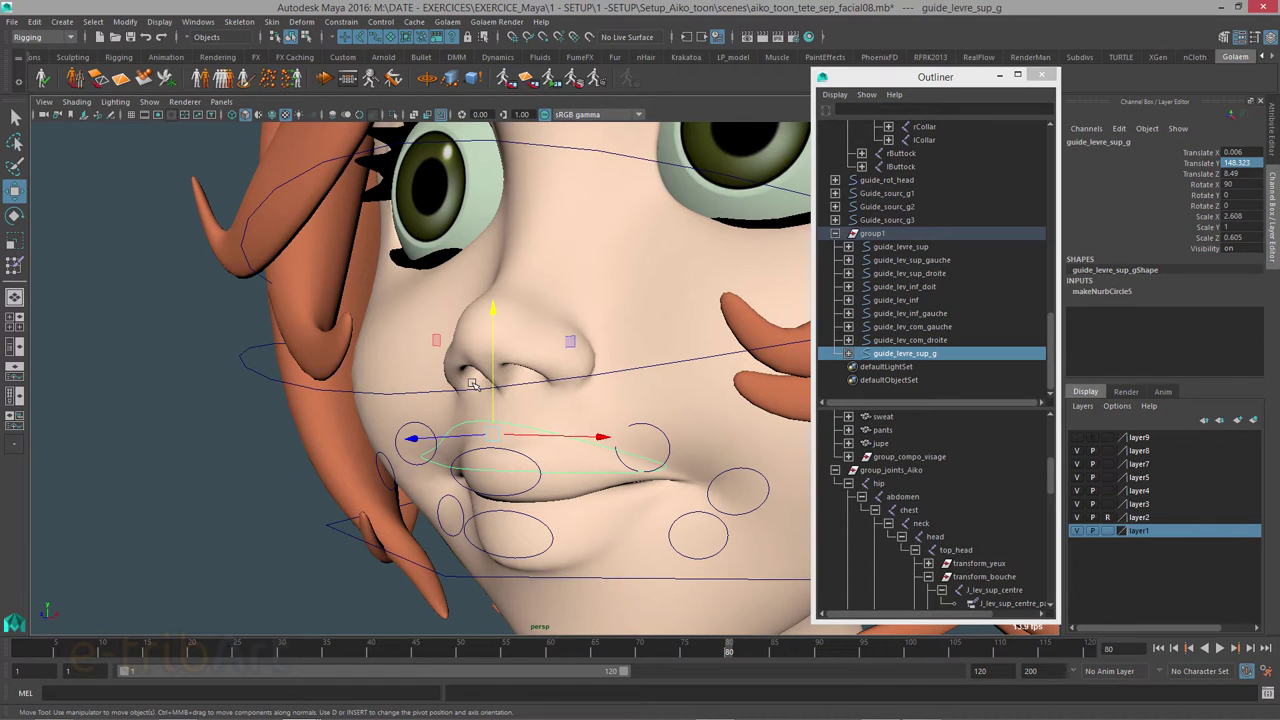
{"action": "mouse_move", "coordinate": [536, 390]}
{"action": "left_mouse_down", "text": "alt"}
{"action": "mouse_move", "coordinate": [593, 382]}
{"action": "mouse_move", "coordinate": [541, 398]}
{"action": "left_mouse_up", "text": "alt"}
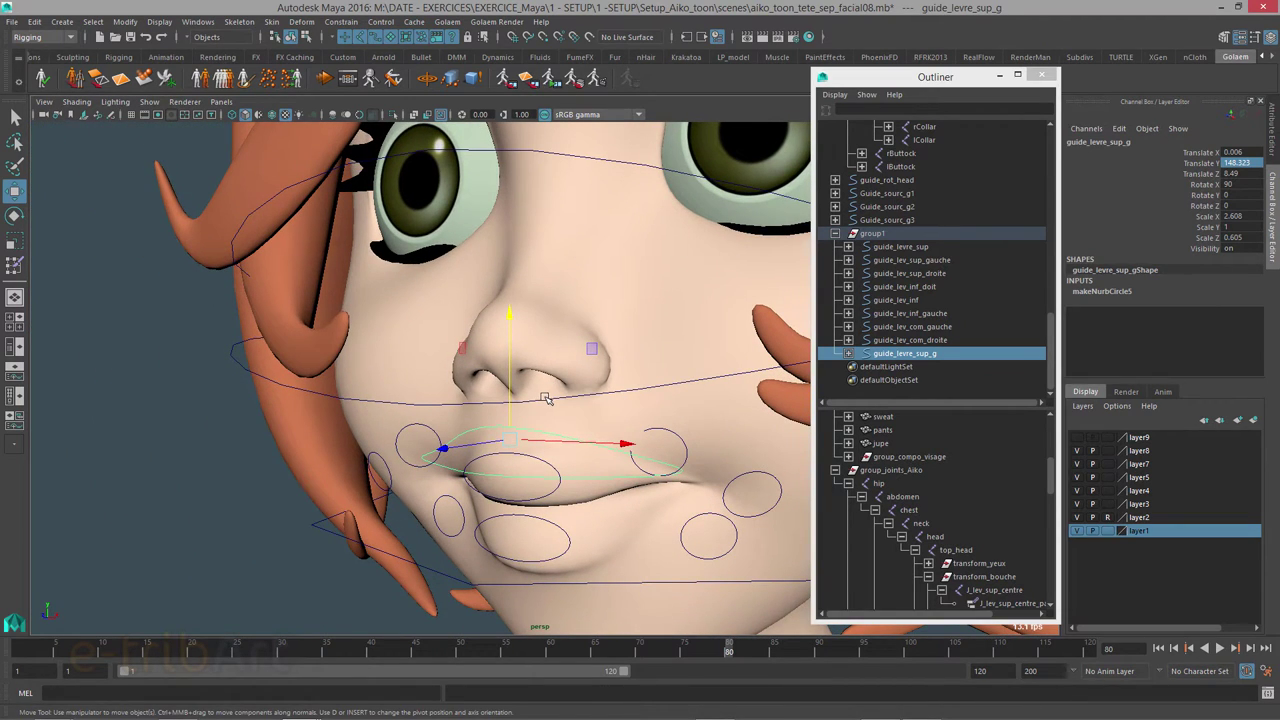
{"action": "mouse_move", "coordinate": [566, 400]}
{"action": "left_mouse_down", "text": "alt"}
{"action": "mouse_move", "coordinate": [488, 391]}
{"action": "mouse_move", "coordinate": [542, 380]}
{"action": "mouse_move", "coordinate": [495, 390]}
{"action": "left_mouse_up", "text": "alt"}
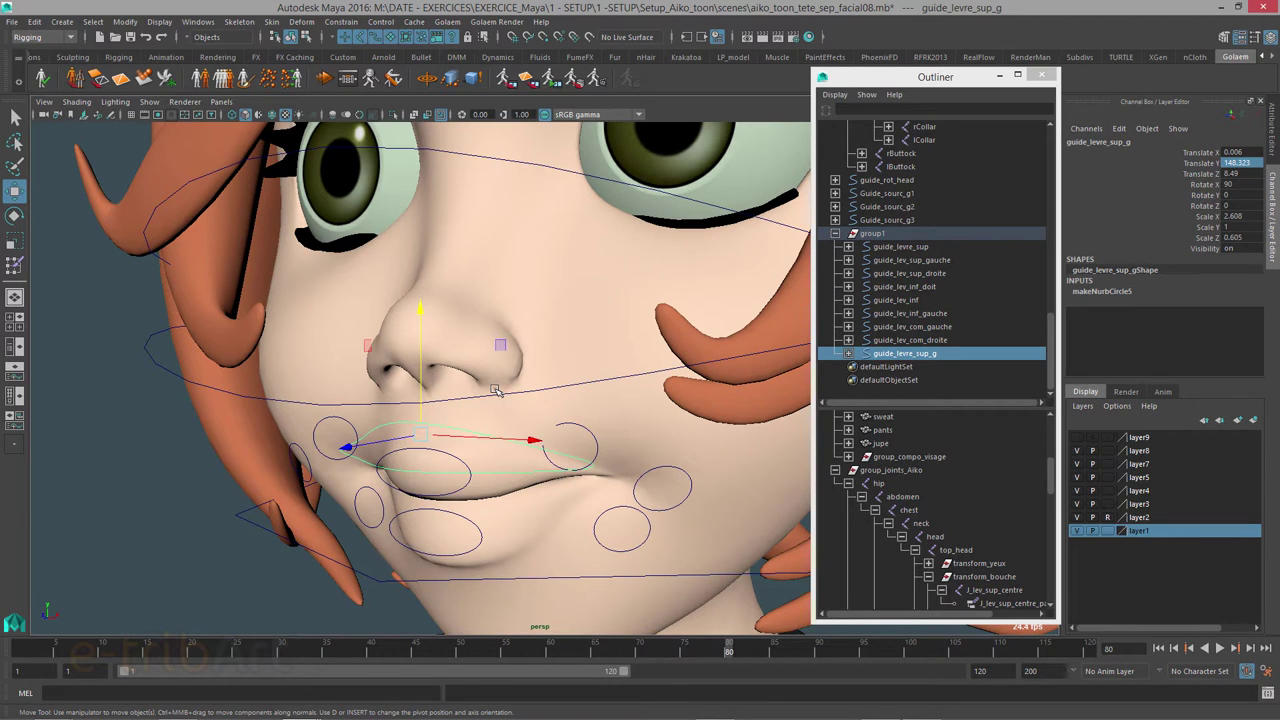
{"action": "mouse_move", "coordinate": [515, 418]}
{"action": "left_mouse_down", "text": "alt"}
{"action": "mouse_move", "coordinate": [569, 400]}
{"action": "mouse_move", "coordinate": [503, 416]}
{"action": "left_mouse_up", "text": "alt"}
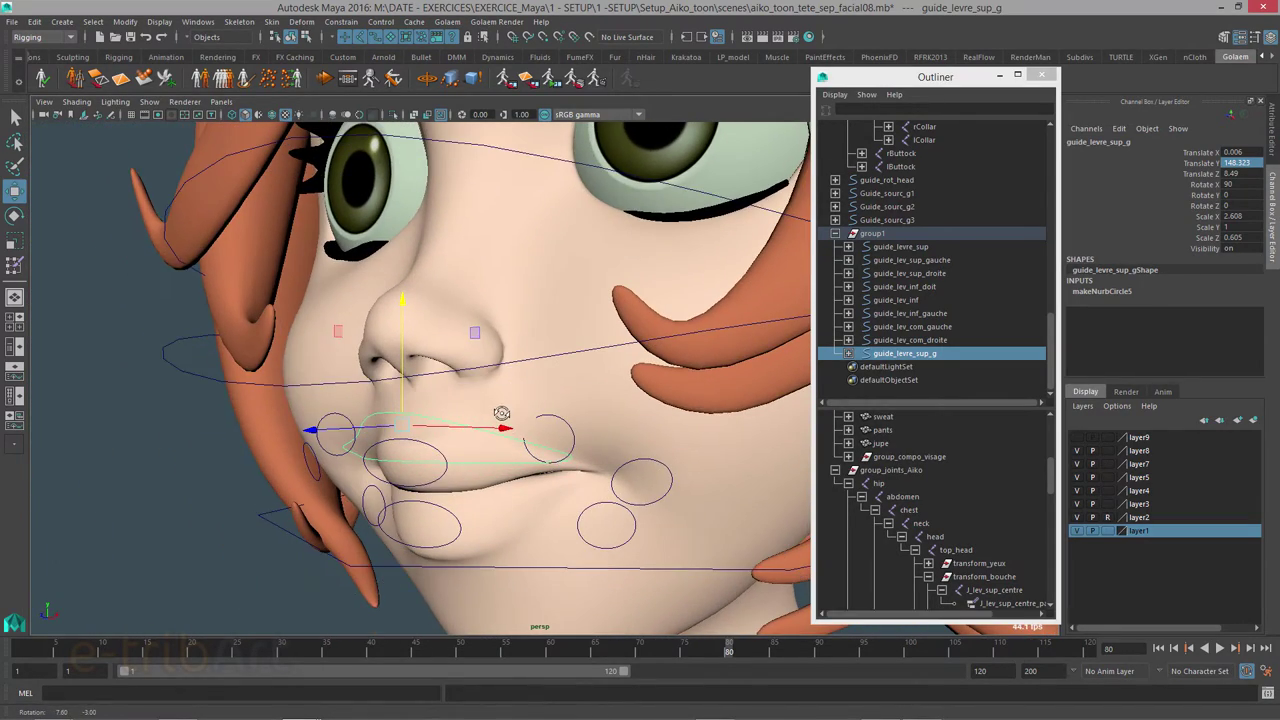
{"action": "left_click_drag", "start_coordinate": [503, 416], "coordinate": [531, 417], "text": "alt"}
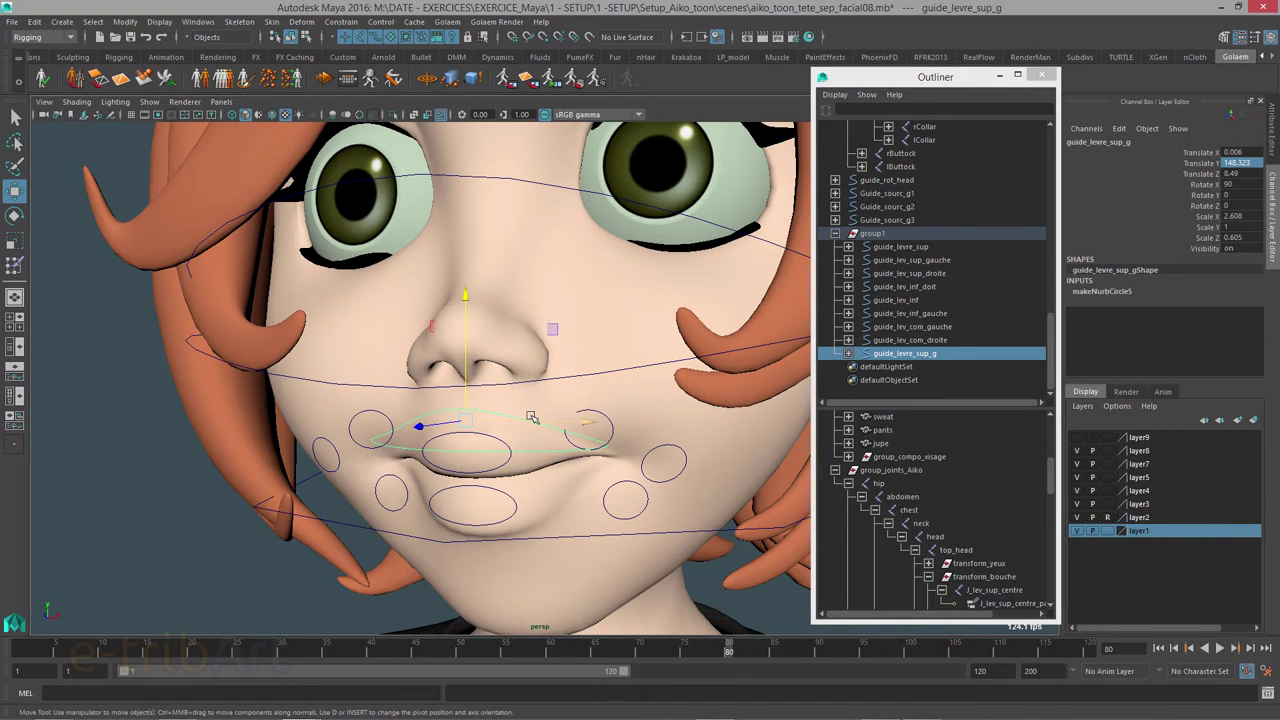
{"action": "mouse_move", "coordinate": [531, 417]}
{"action": "left_mouse_down", "text": "alt"}
{"action": "mouse_move", "coordinate": [498, 422]}
{"action": "mouse_move", "coordinate": [563, 407]}
{"action": "mouse_move", "coordinate": [543, 409]}
{"action": "mouse_move", "coordinate": [548, 420]}
{"action": "left_mouse_up", "text": "alt"}
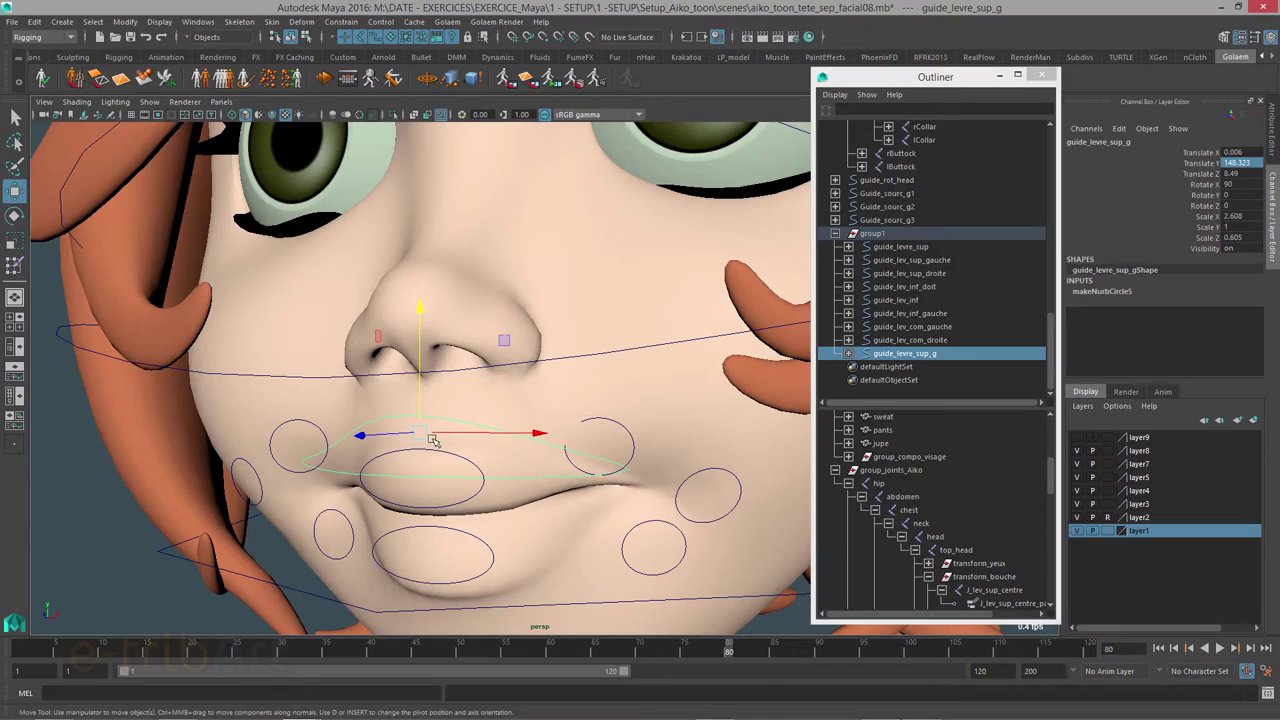
{"action": "mouse_move", "coordinate": [434, 441]}
{"action": "left_mouse_down", "text": "alt"}
{"action": "mouse_move", "coordinate": [420, 421]}
{"action": "mouse_move", "coordinate": [560, 472]}
{"action": "left_mouse_up", "text": "alt"}
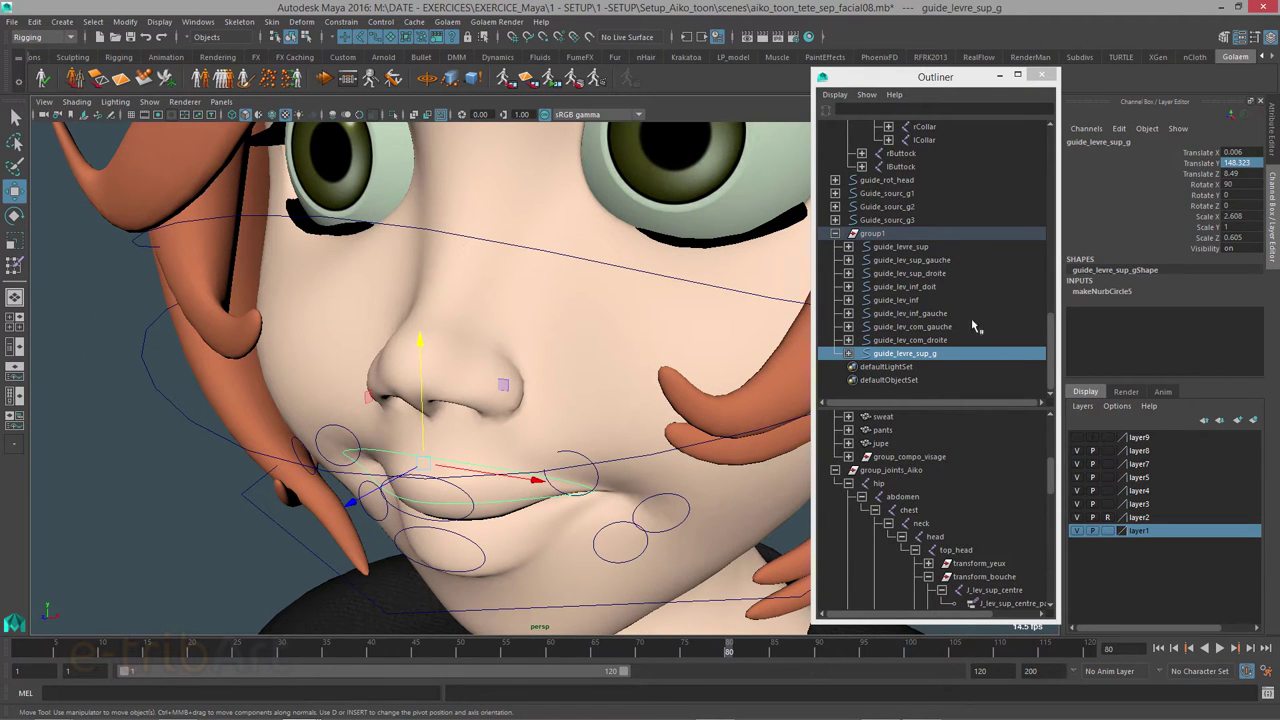
{"action": "left_click", "coordinate": [908, 248]}
{"action": "left_click", "coordinate": [907, 261], "text": "ctrl"}
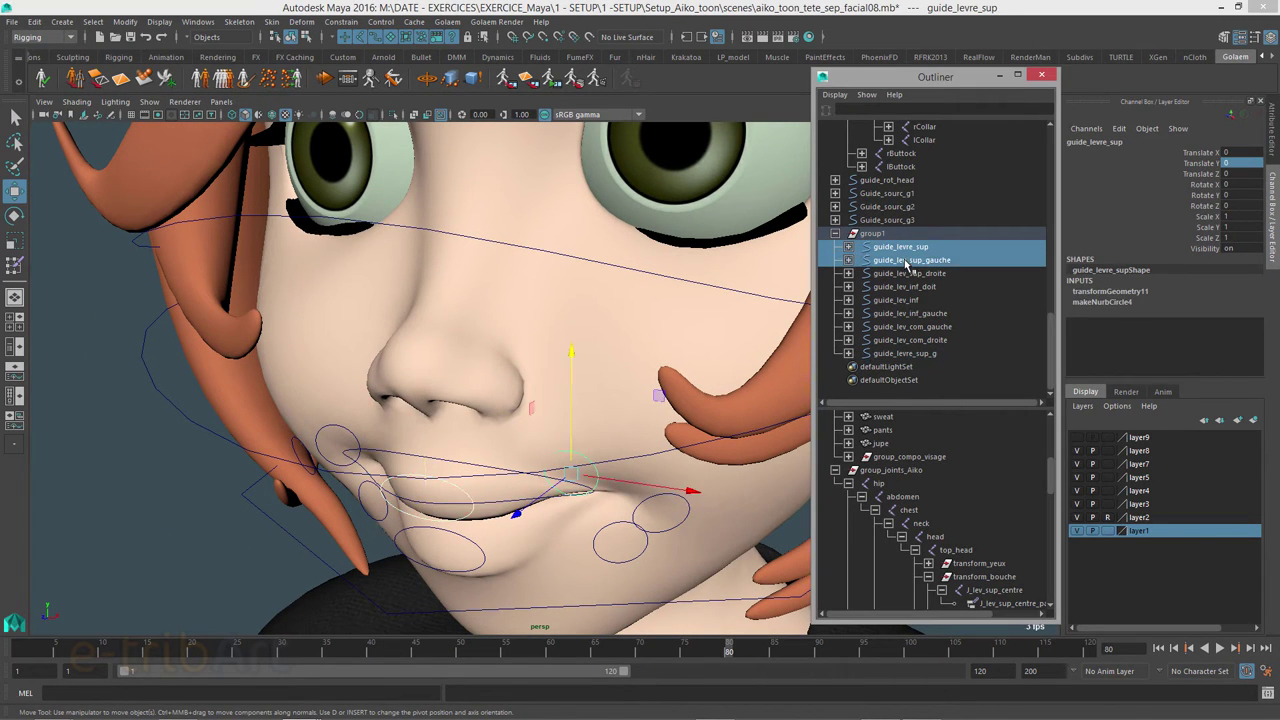
{"action": "left_click", "coordinate": [908, 276], "text": "ctrl"}
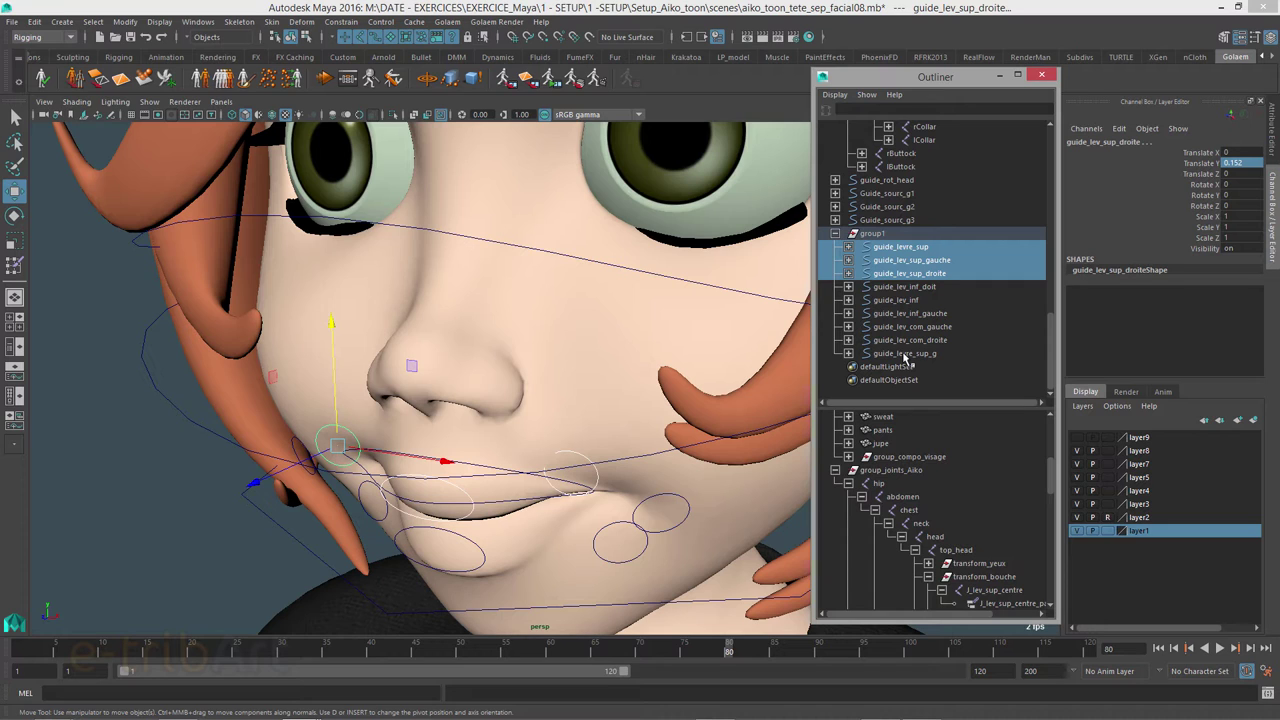
{"action": "left_click", "coordinate": [908, 354]}
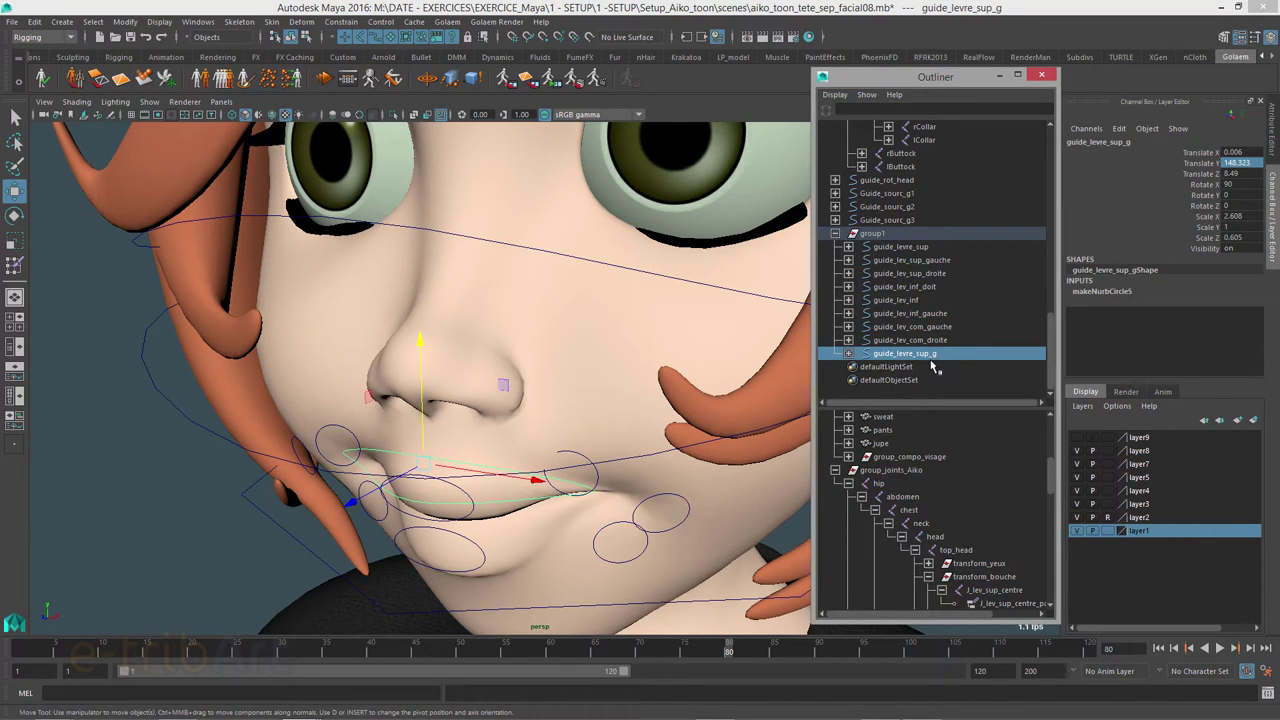
{"action": "mouse_move", "coordinate": [350, 484]}
{"action": "left_mouse_down", "text": "alt"}
{"action": "mouse_move", "coordinate": [455, 424]}
{"action": "mouse_move", "coordinate": [472, 430]}
{"action": "left_mouse_up", "text": "alt"}
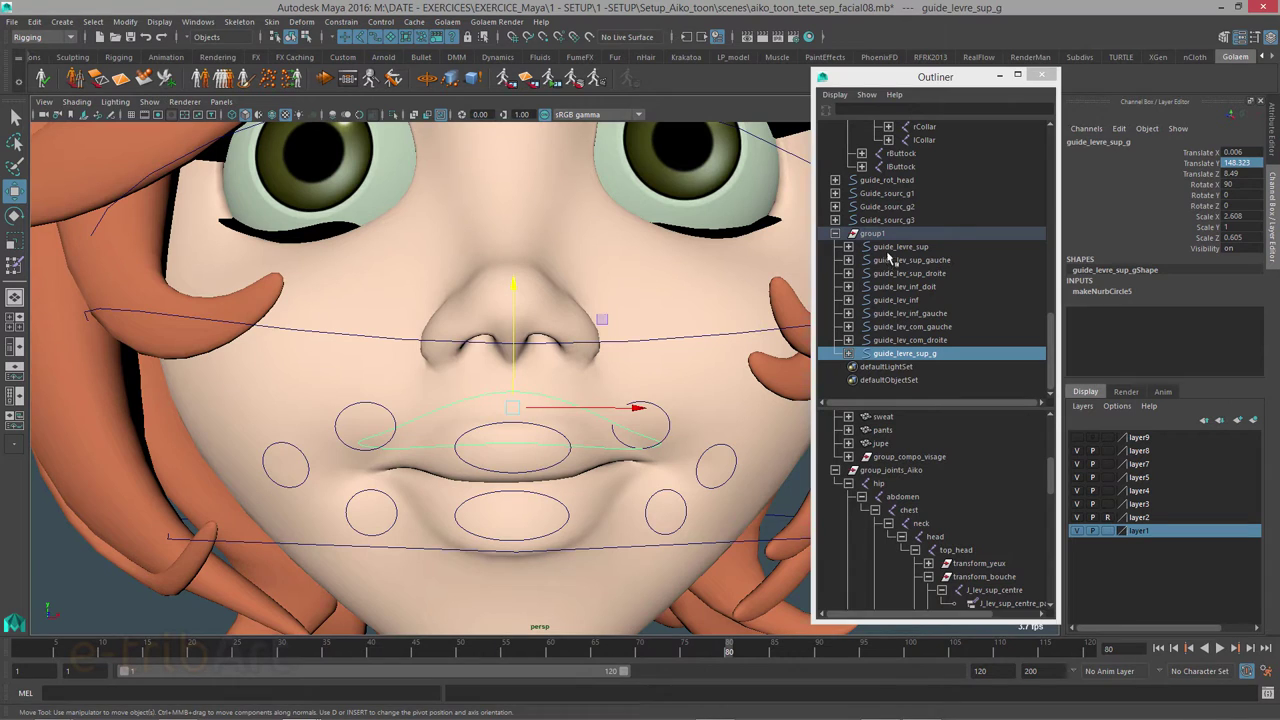
{"action": "left_click_drag", "start_coordinate": [888, 246], "coordinate": [895, 273]}
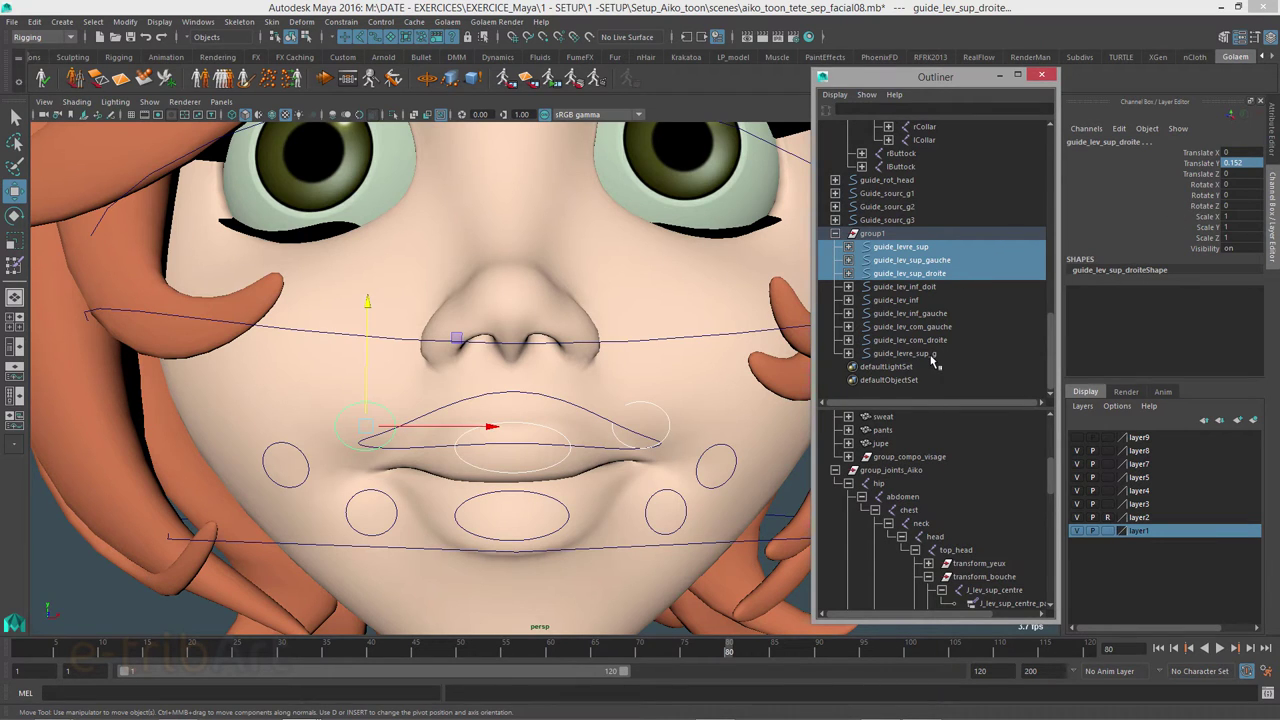
{"action": "key", "text": "alt"}
{"action": "left_click_drag", "start_coordinate": [540, 415], "coordinate": [505, 422], "text": "alt"}
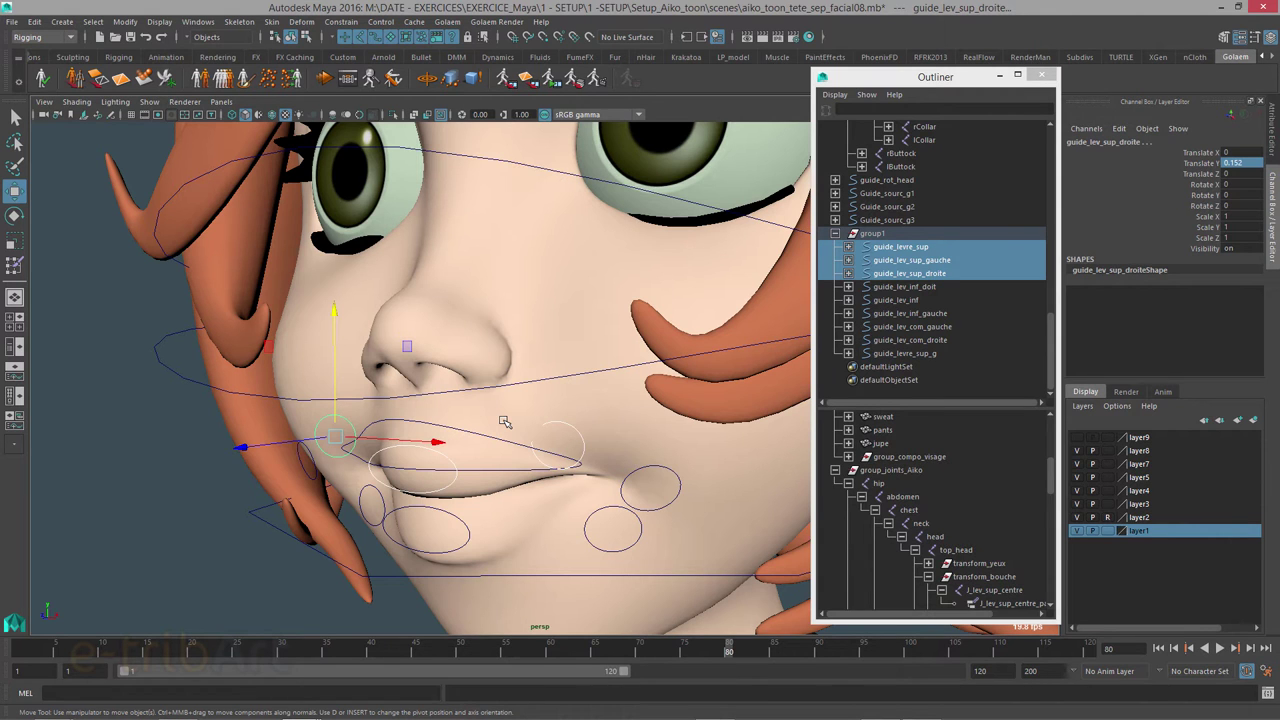
Step: Select all three upper-lip guides and raise them in Y to lift the lip
{"action": "left_click", "coordinate": [906, 247]}
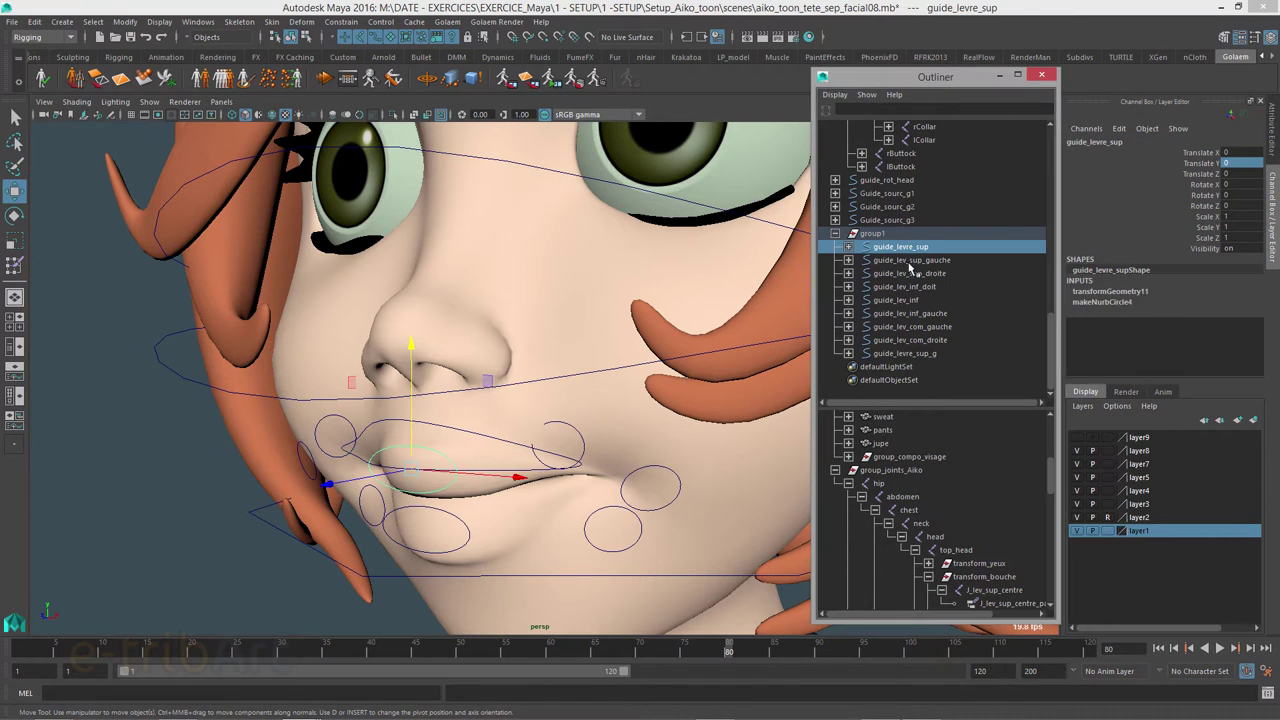
{"action": "left_click_drag", "start_coordinate": [535, 392], "coordinate": [576, 377], "text": "alt"}
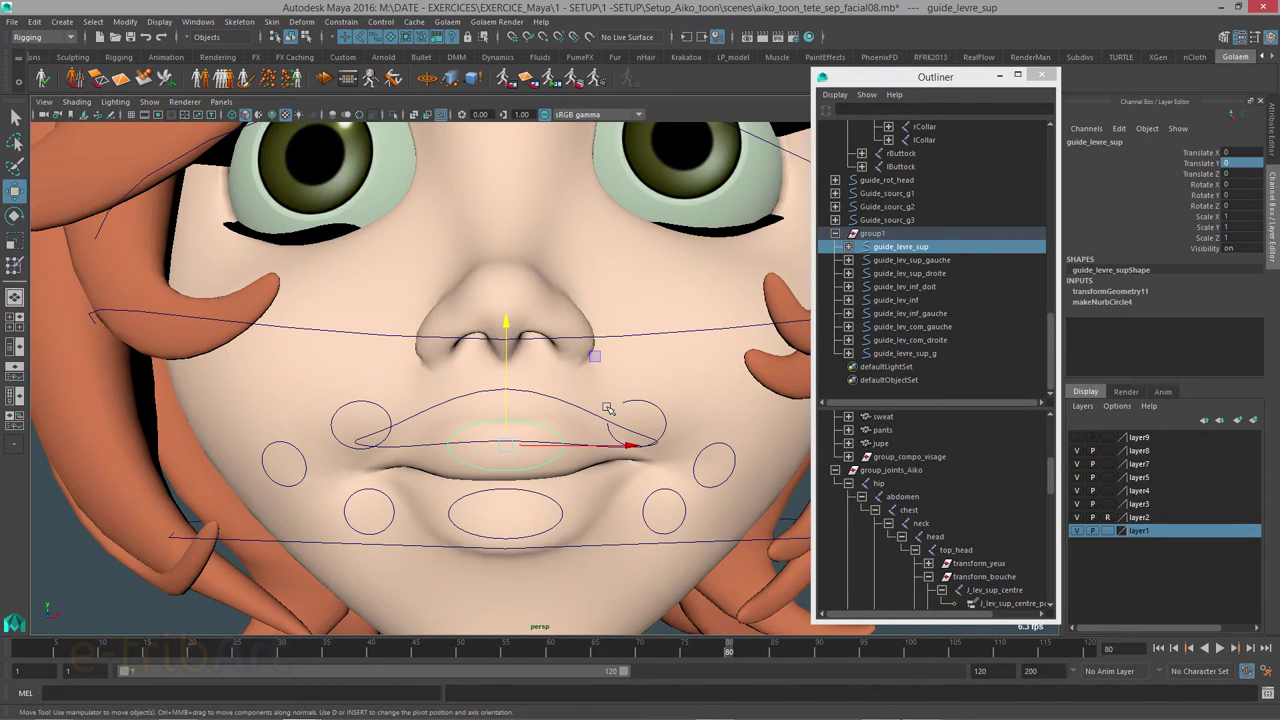
{"action": "left_click", "coordinate": [380, 408], "text": "shift"}
{"action": "left_click", "coordinate": [632, 401], "text": "shift"}
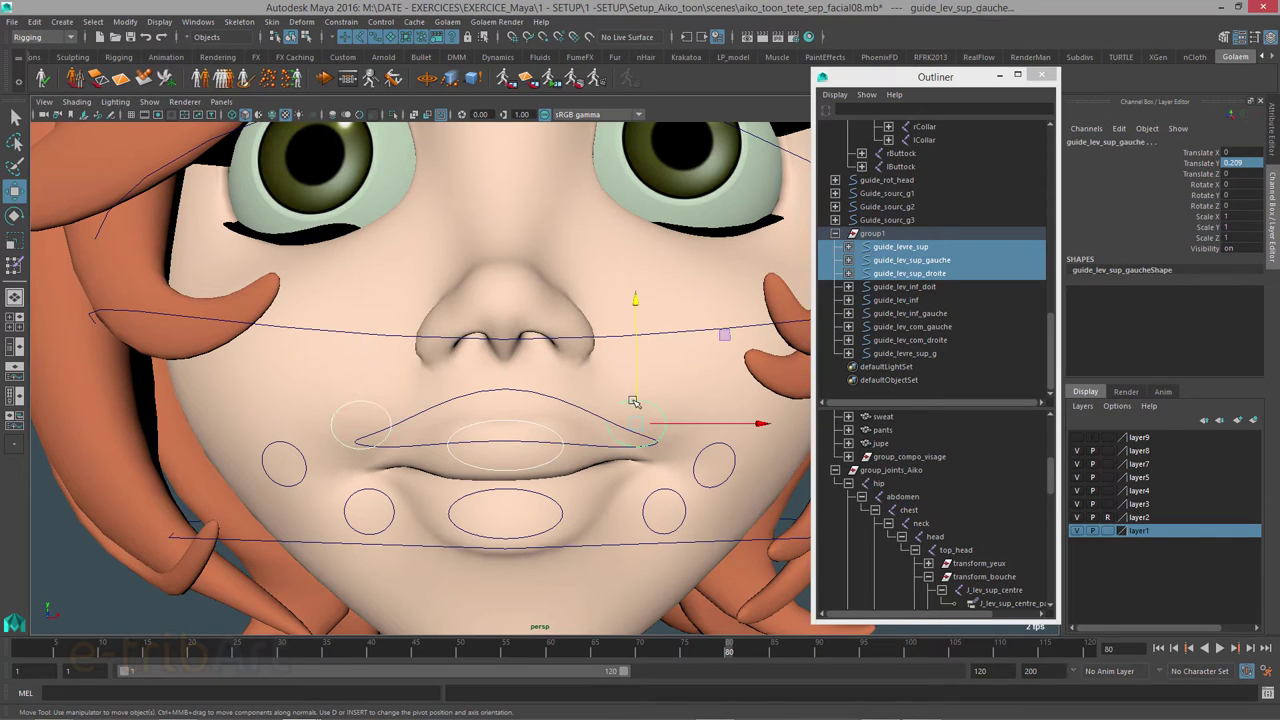
{"action": "left_click_drag", "start_coordinate": [632, 401], "coordinate": [636, 280]}
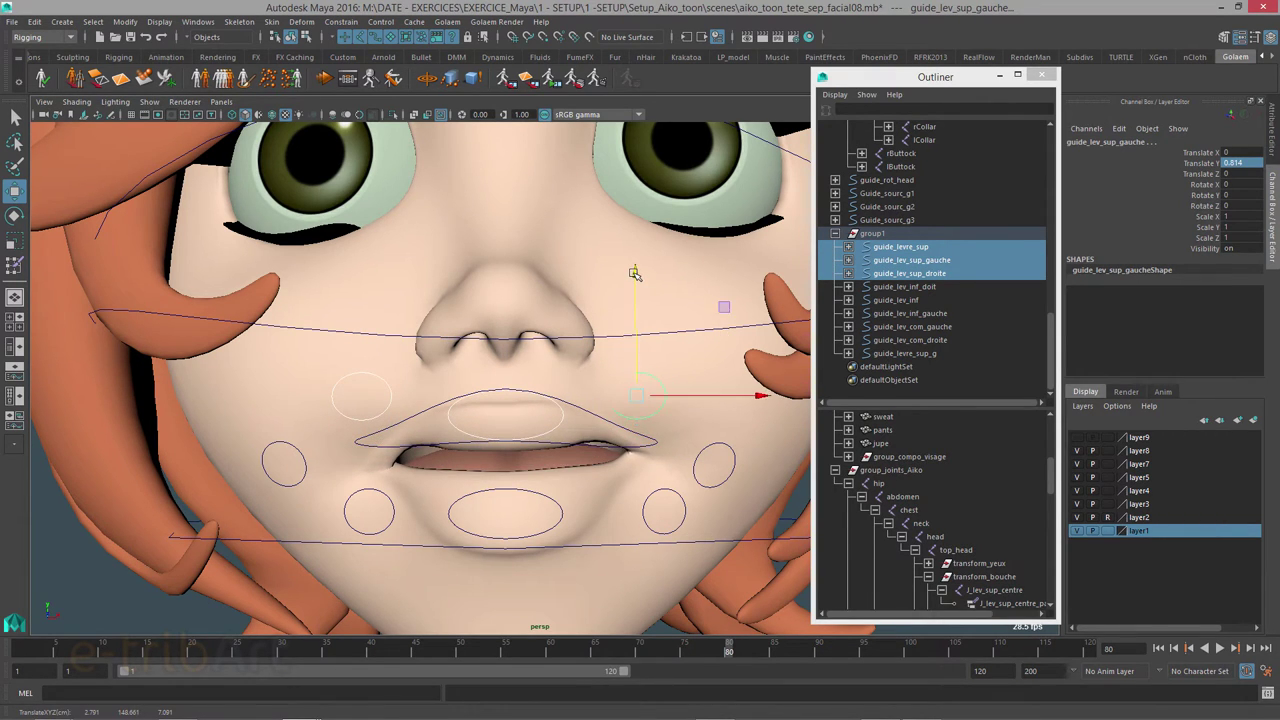
{"action": "key", "text": "ctrl+z"}
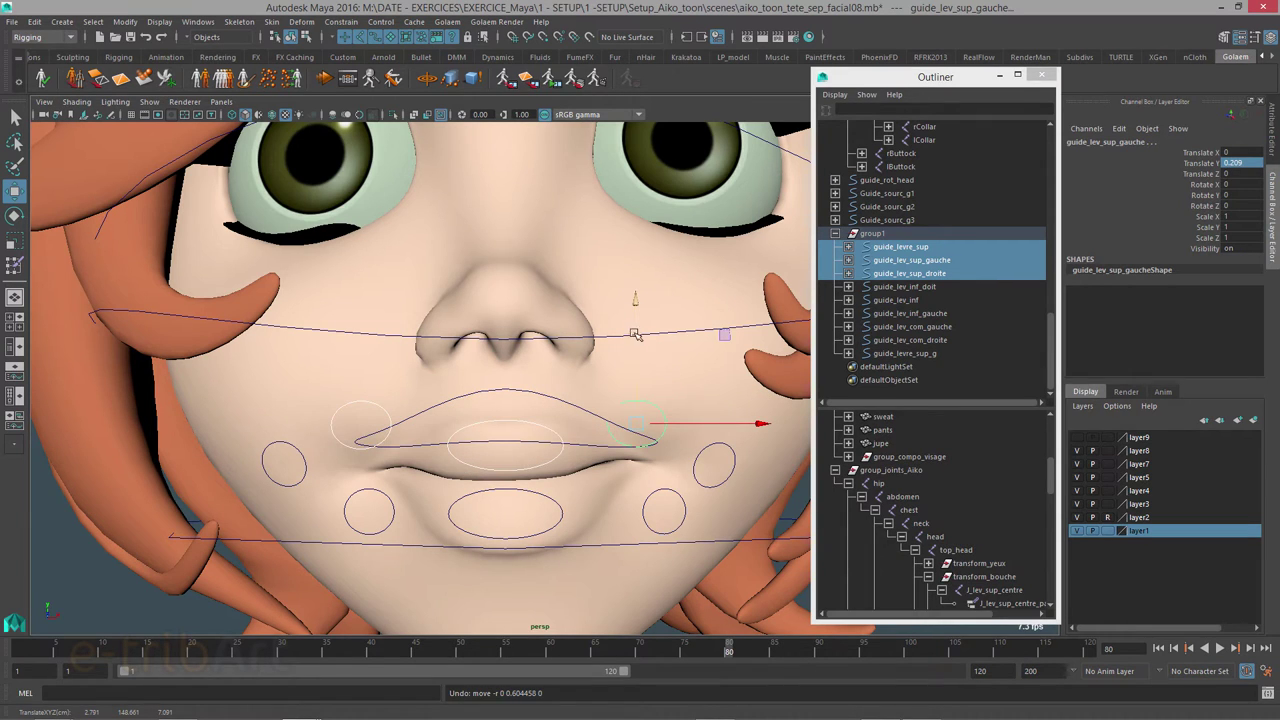
{"action": "left_click_drag", "start_coordinate": [634, 305], "coordinate": [635, 274]}
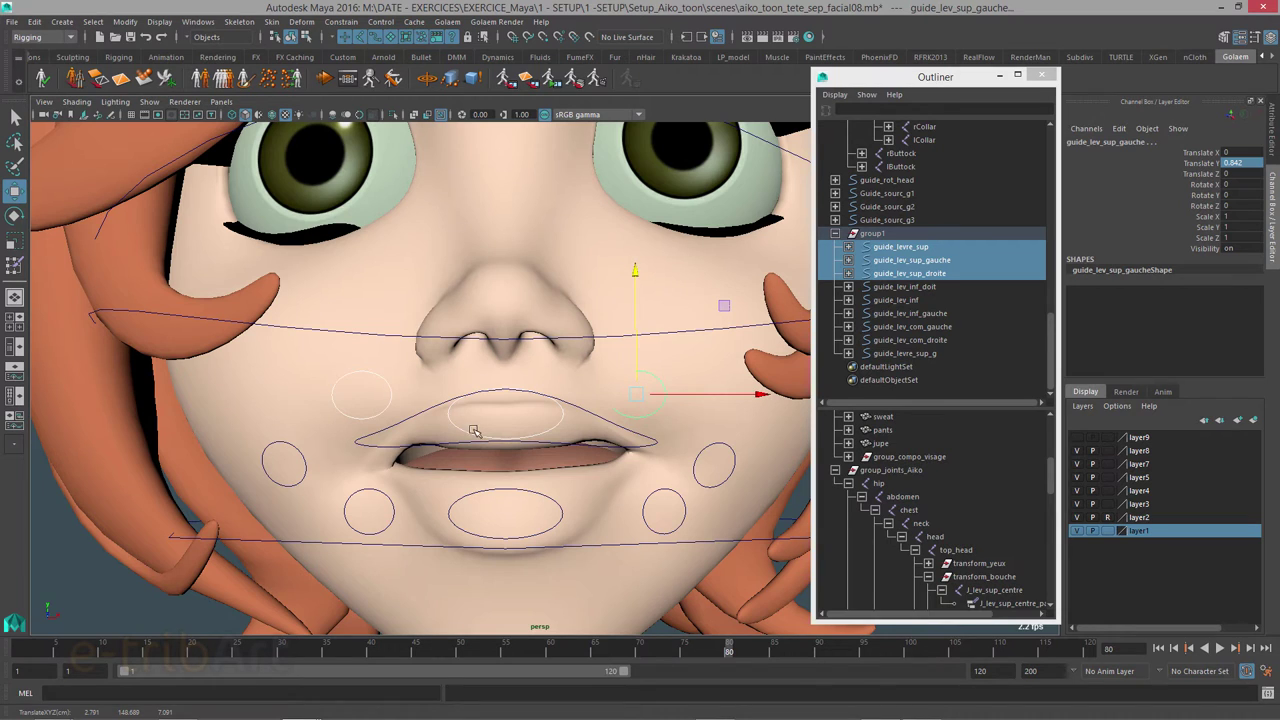
Step: Raise only the two side upper-lip guides, then undo that test move
{"action": "left_click", "coordinate": [390, 389]}
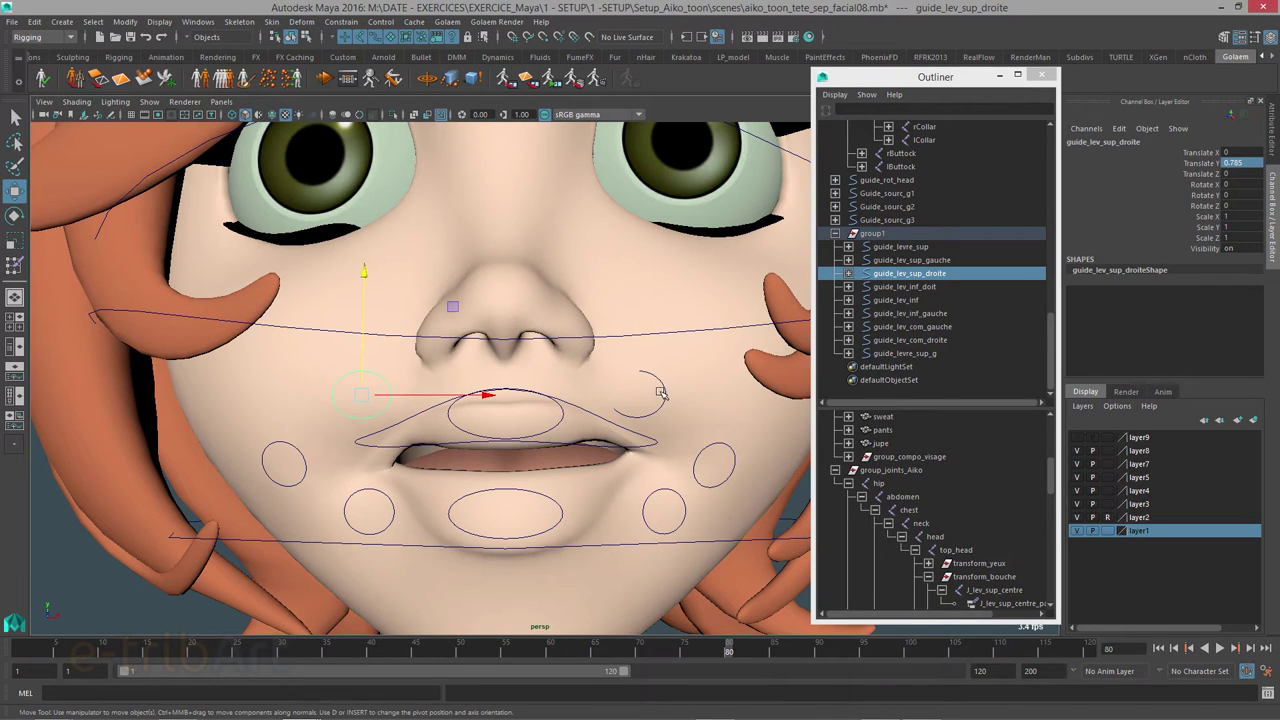
{"action": "left_click_drag", "start_coordinate": [660, 390], "coordinate": [636, 283]}
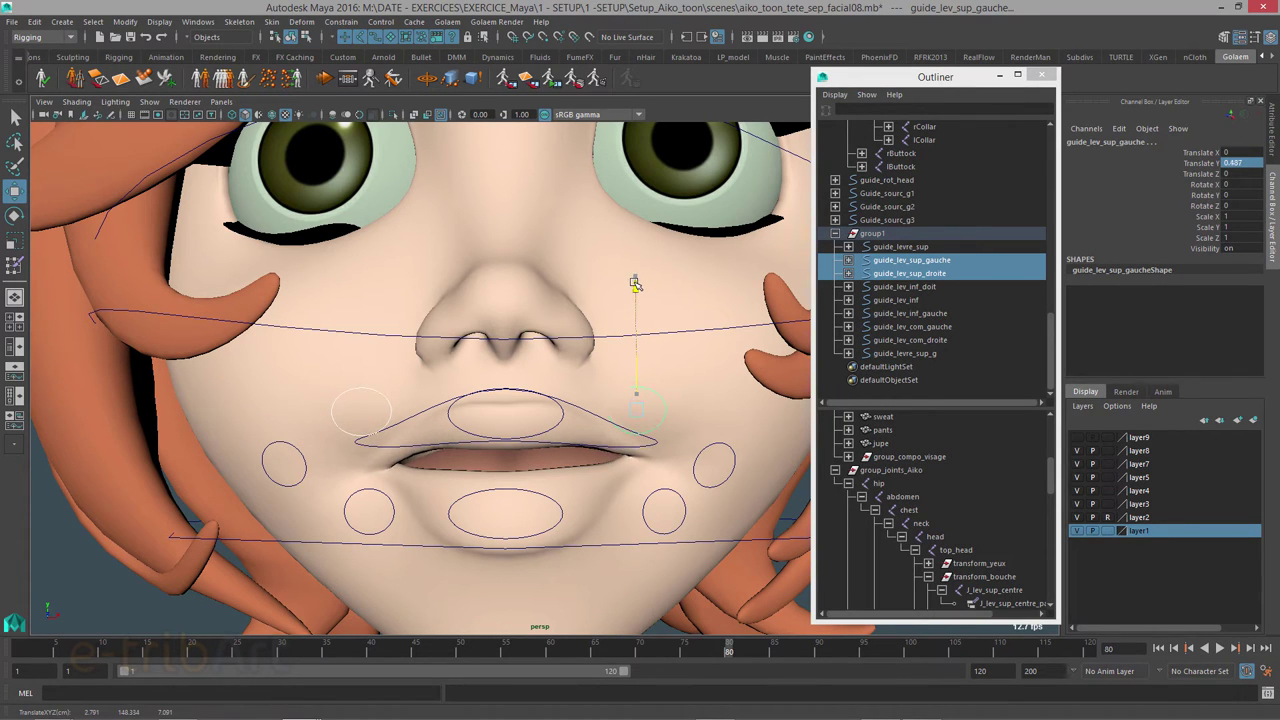
{"action": "mouse_move", "coordinate": [593, 474]}
{"action": "left_mouse_down", "text": "alt"}
{"action": "mouse_move", "coordinate": [614, 473]}
{"action": "mouse_move", "coordinate": [584, 477]}
{"action": "left_mouse_up", "text": "alt"}
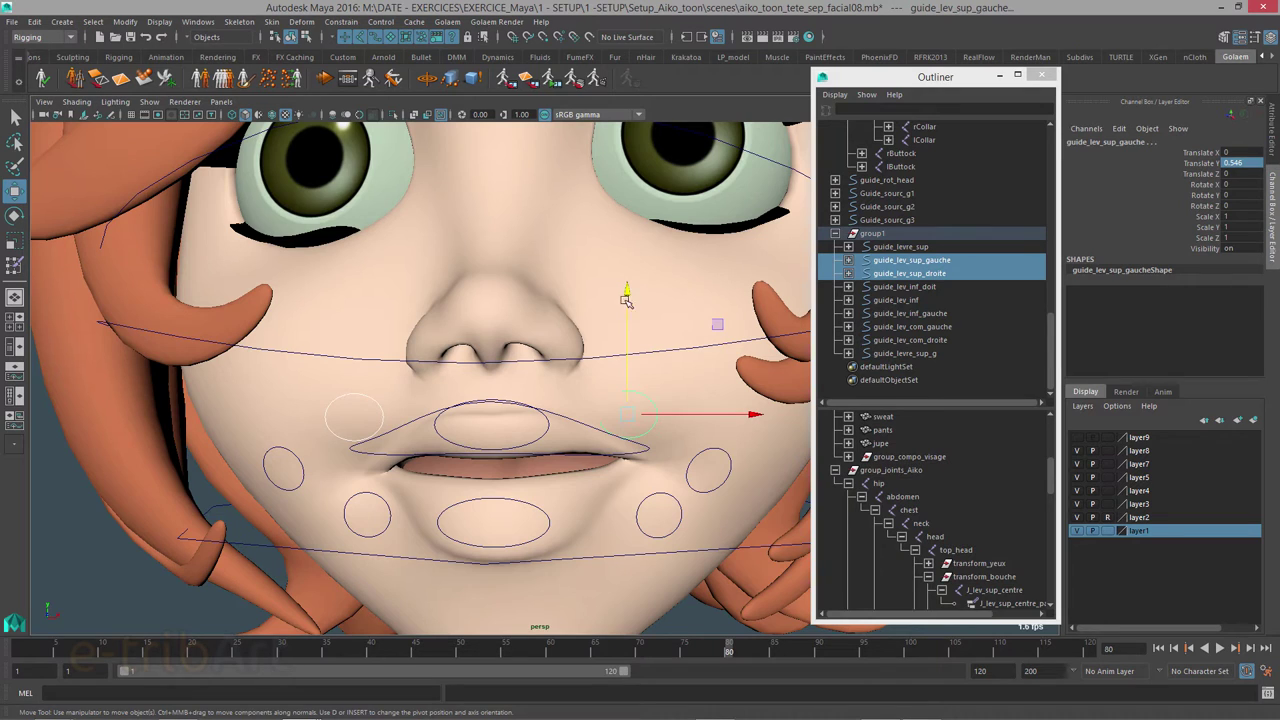
{"action": "left_click_drag", "start_coordinate": [627, 290], "coordinate": [627, 290]}
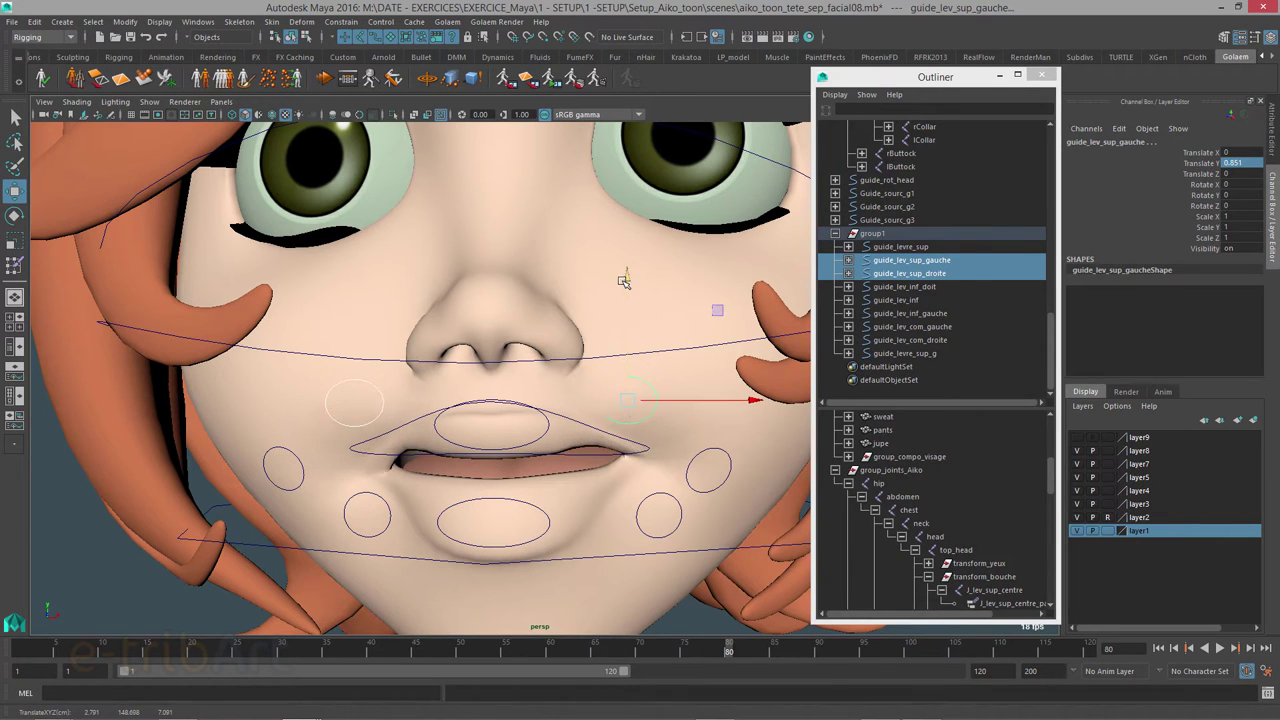
{"action": "key", "text": "ctrl+z"}
Step: Test a sideways X move on guide_lev_sup_gauche and undo it
{"action": "left_click", "coordinate": [644, 444]}
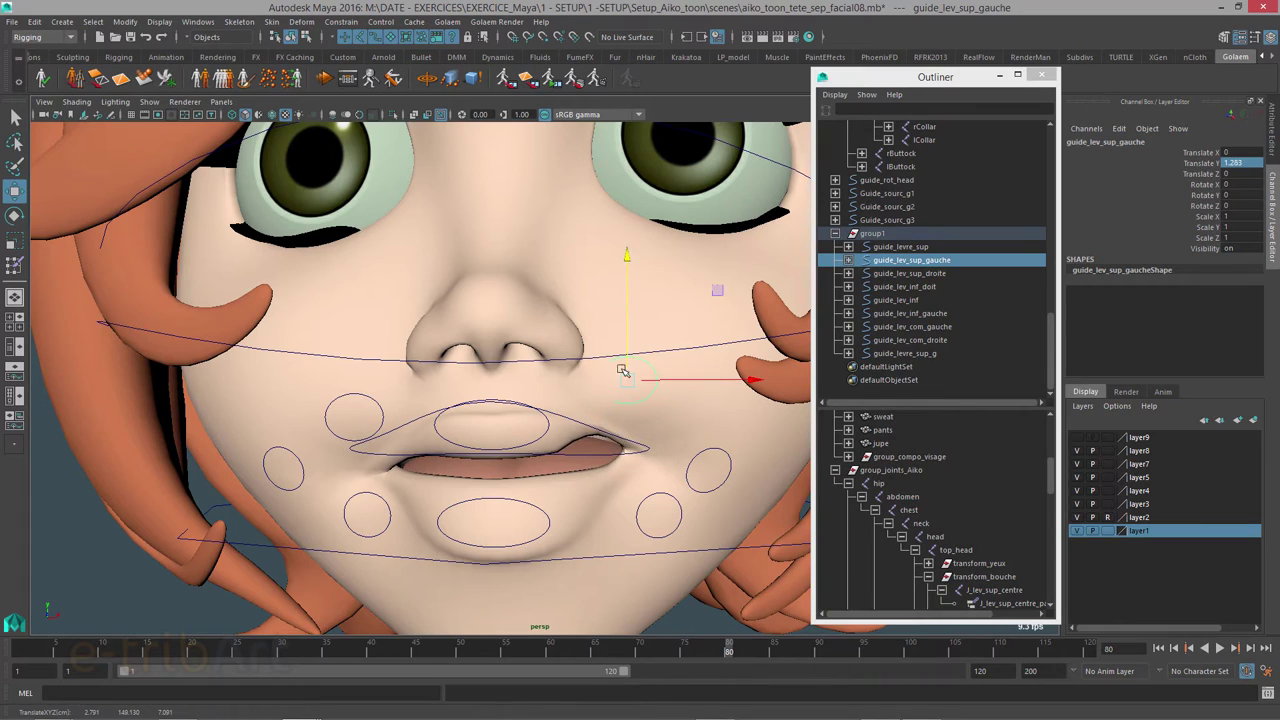
{"action": "mouse_move", "coordinate": [624, 371]}
{"action": "left_mouse_down", "text": "alt"}
{"action": "mouse_move", "coordinate": [498, 370]}
{"action": "mouse_move", "coordinate": [615, 391]}
{"action": "left_mouse_up", "text": "alt"}
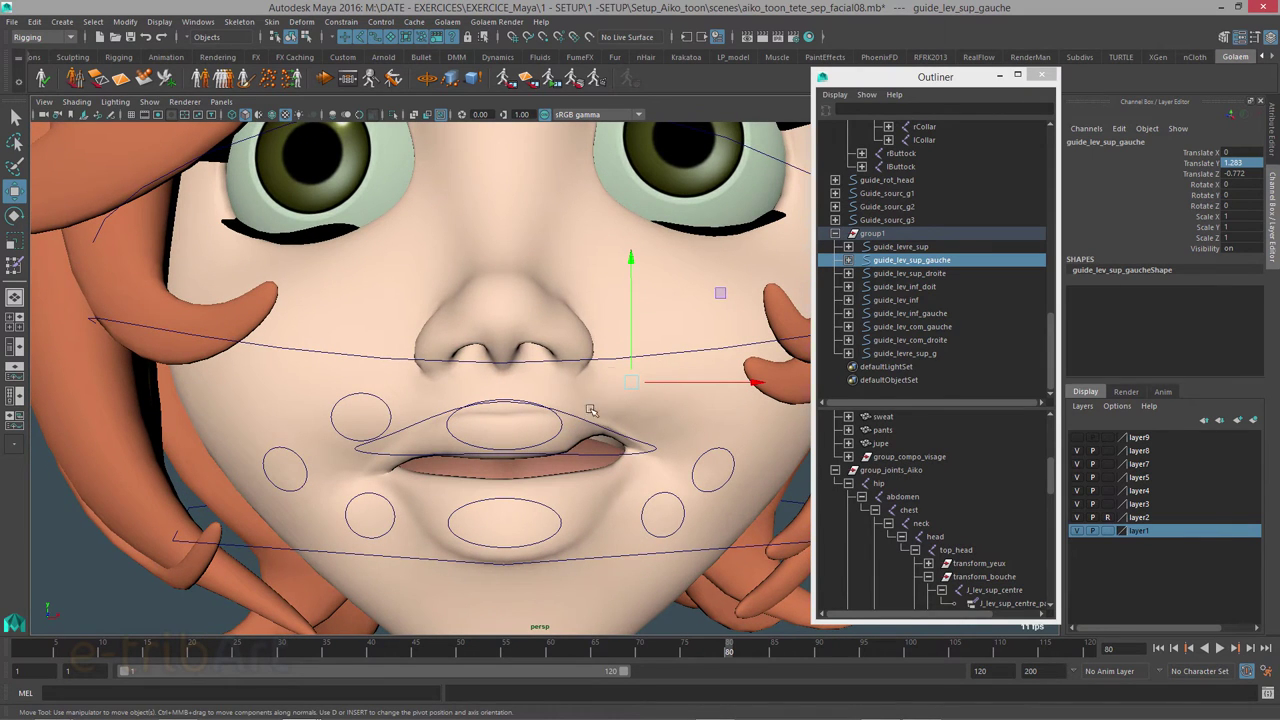
{"action": "left_click_drag", "start_coordinate": [679, 381], "coordinate": [696, 384]}
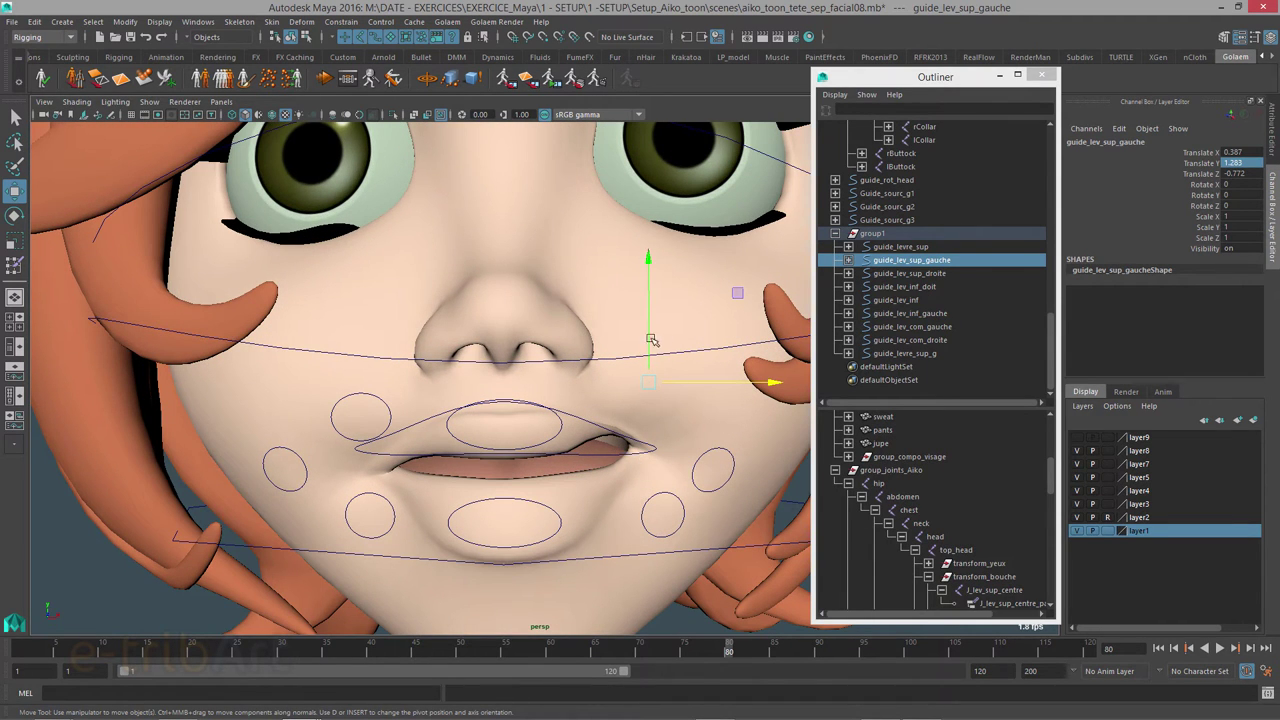
{"action": "key", "text": "ctrl+z"}
{"action": "key", "text": "ctrl+z"}
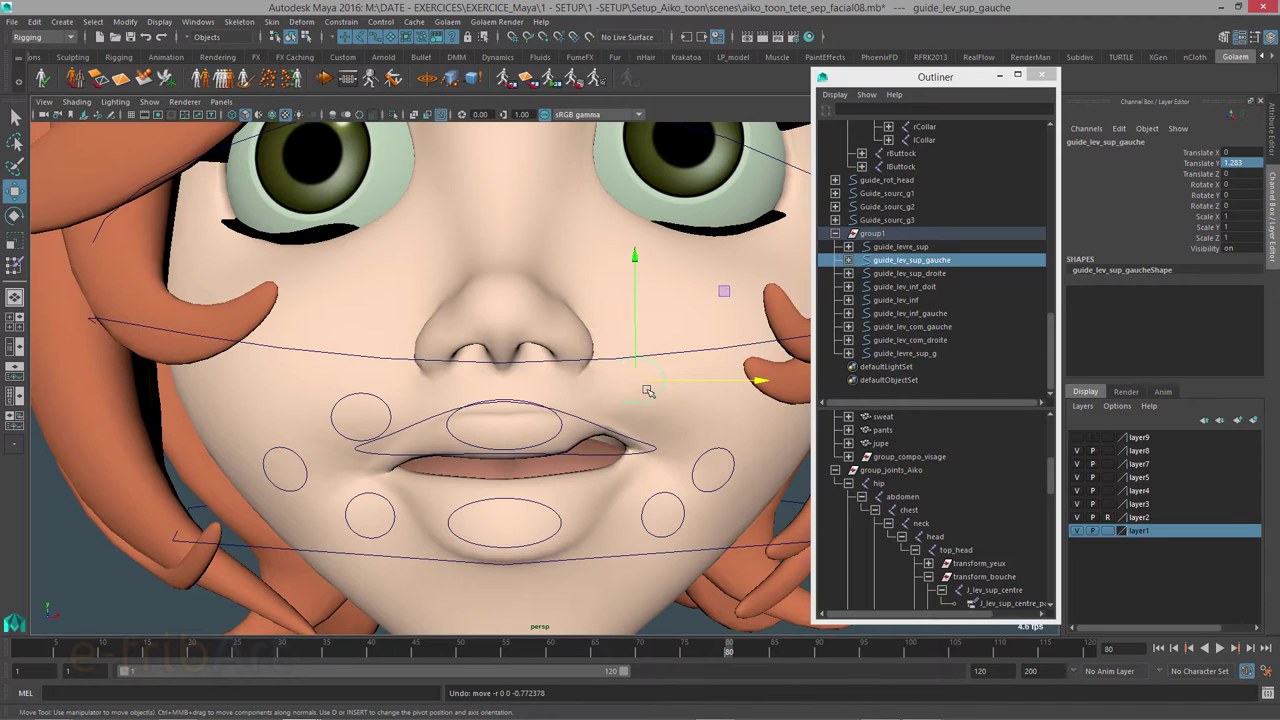
{"action": "key", "text": "ctrl+z"}
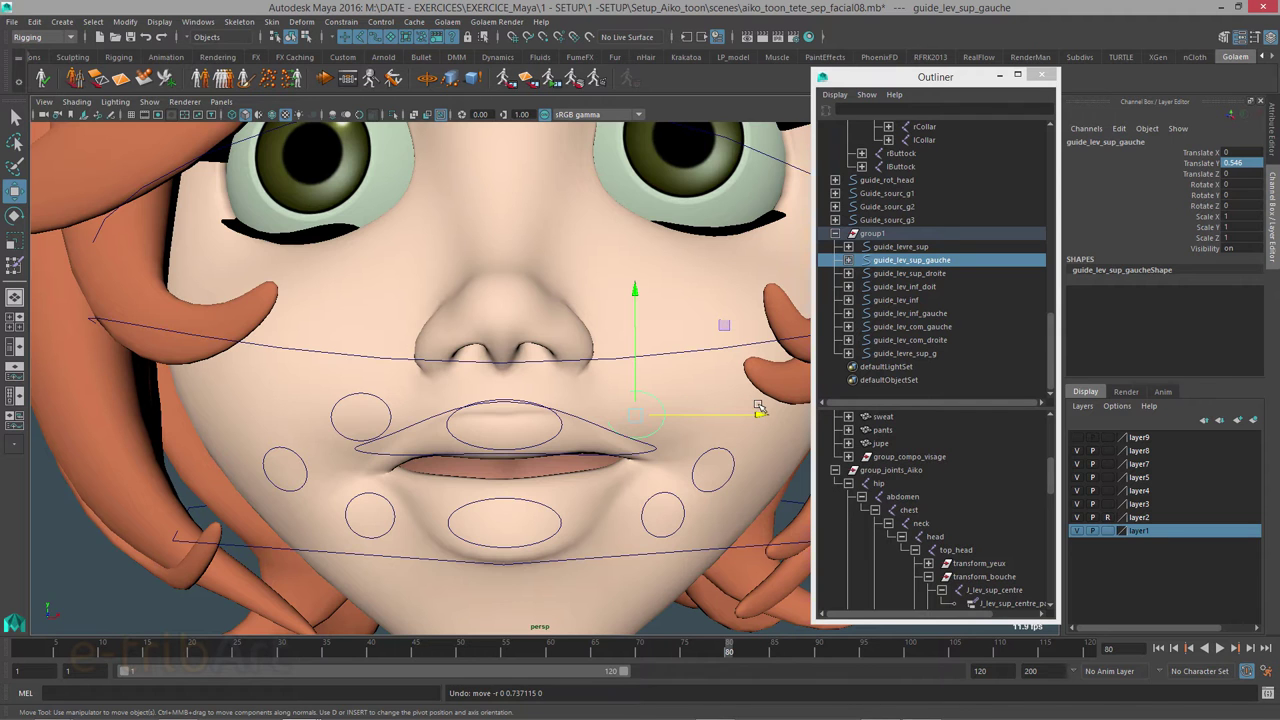
{"action": "left_click_drag", "start_coordinate": [557, 456], "coordinate": [544, 458], "text": "alt"}
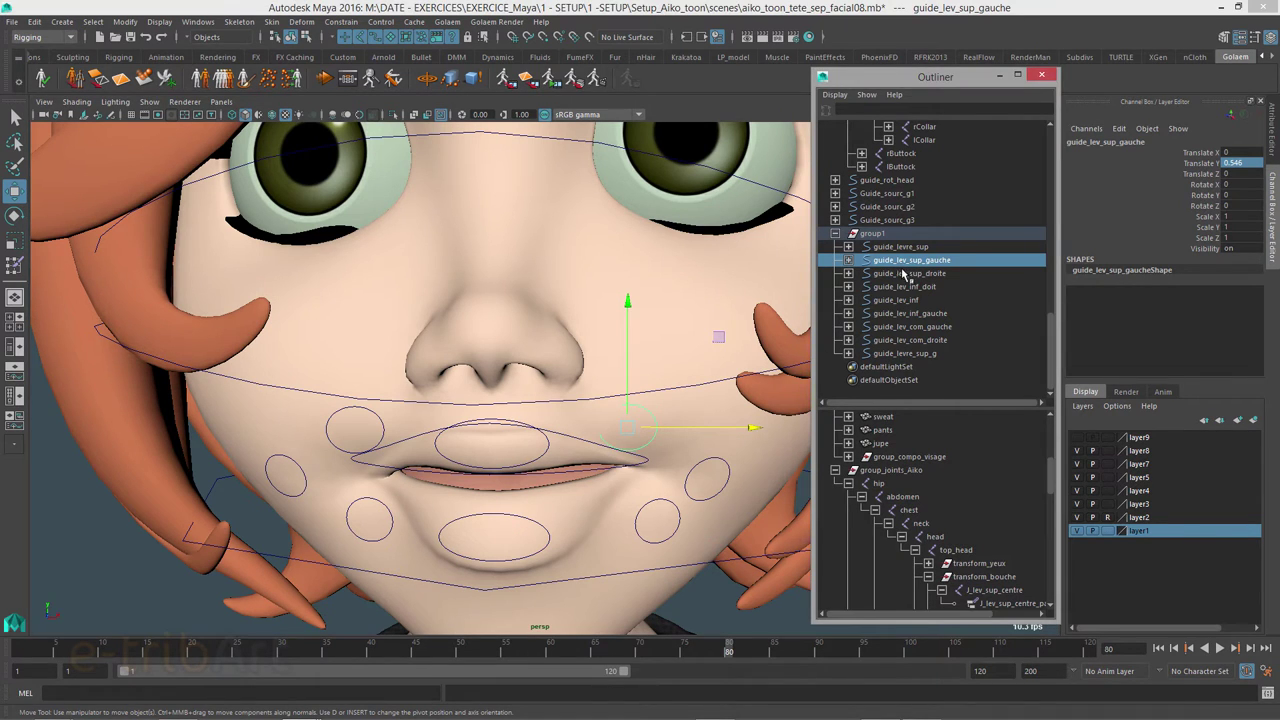
Step: Set Translate Y to 0 on guide_lev_sup_gauche, guide_lev_sup_droite and guide_levre_sup
{"action": "left_click", "coordinate": [1231, 163]}
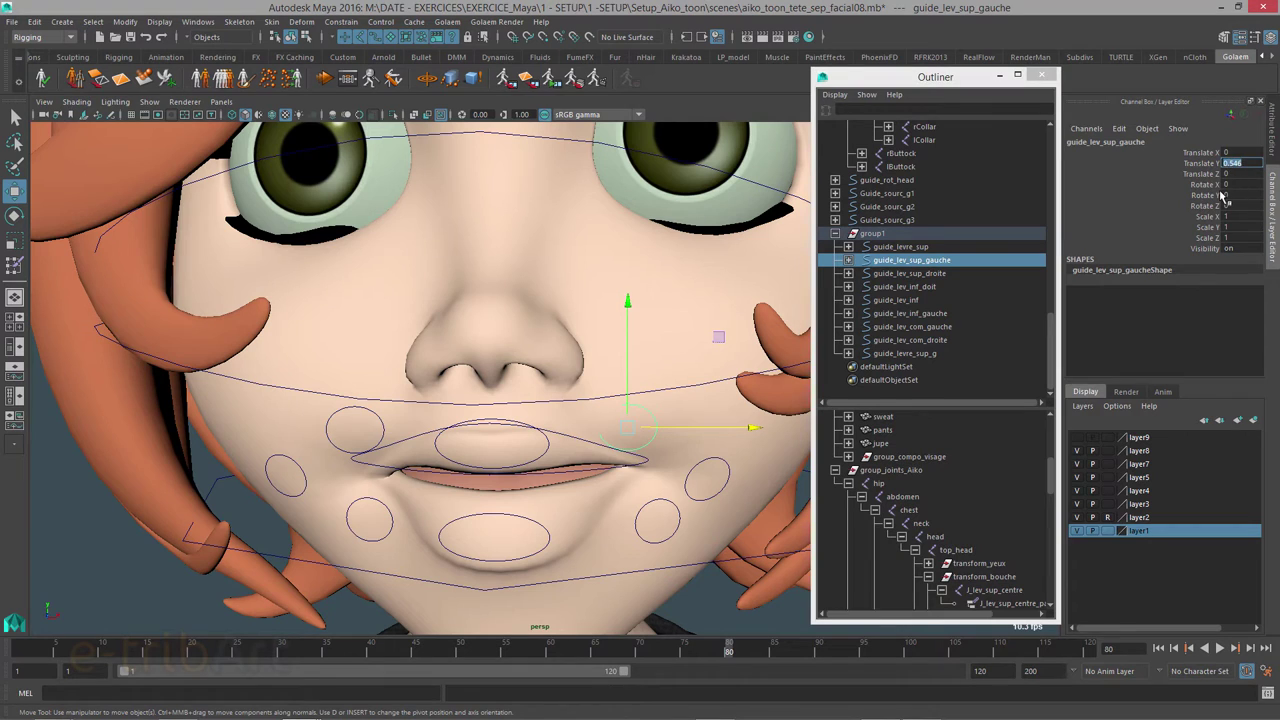
{"action": "type", "text": "0"}
{"action": "key", "text": "Return"}
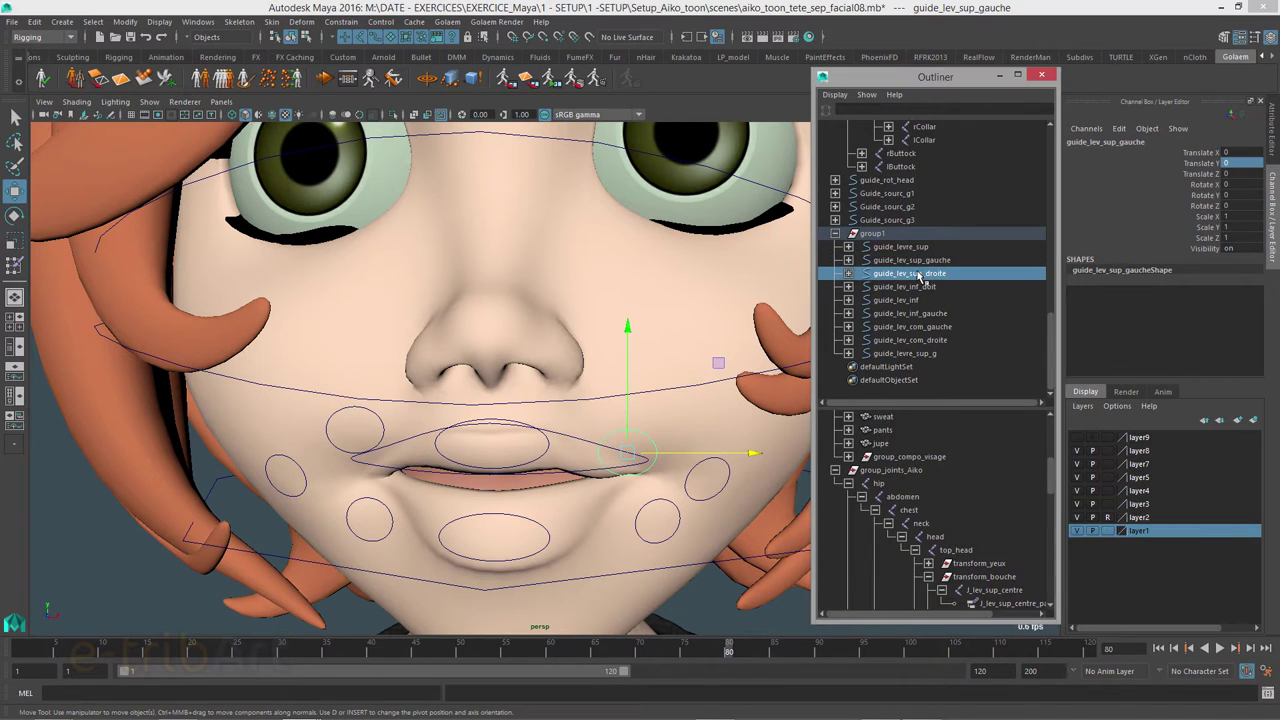
{"action": "left_click", "coordinate": [925, 274]}
{"action": "left_click", "coordinate": [1240, 164]}
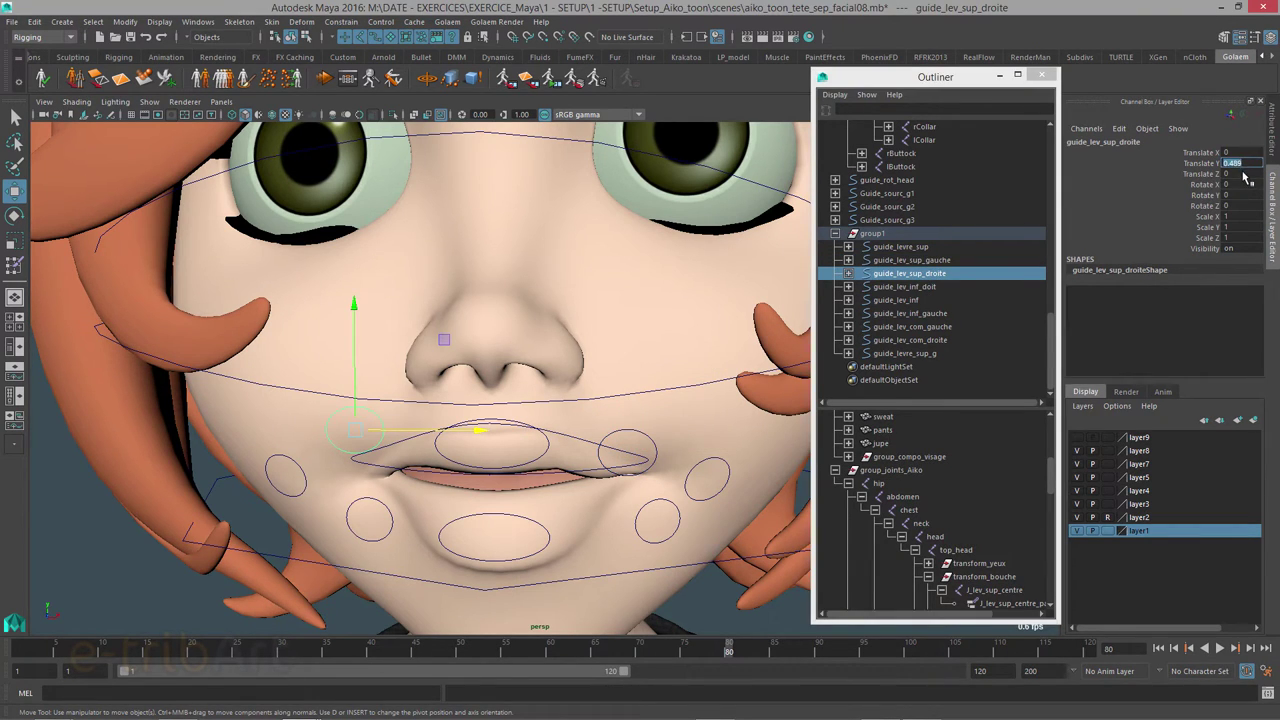
{"action": "type", "text": "0"}
{"action": "key", "text": "Return"}
{"action": "left_click", "coordinate": [925, 247]}
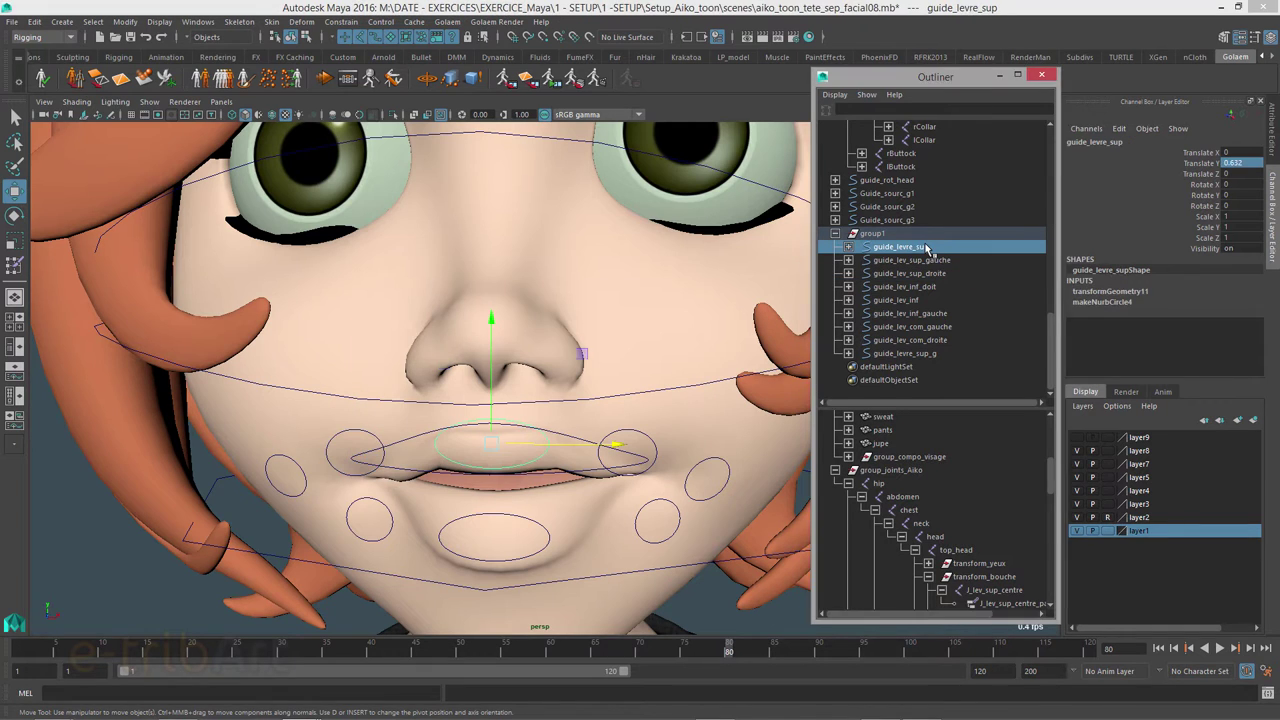
{"action": "left_click", "coordinate": [1232, 165]}
{"action": "type", "text": "0"}
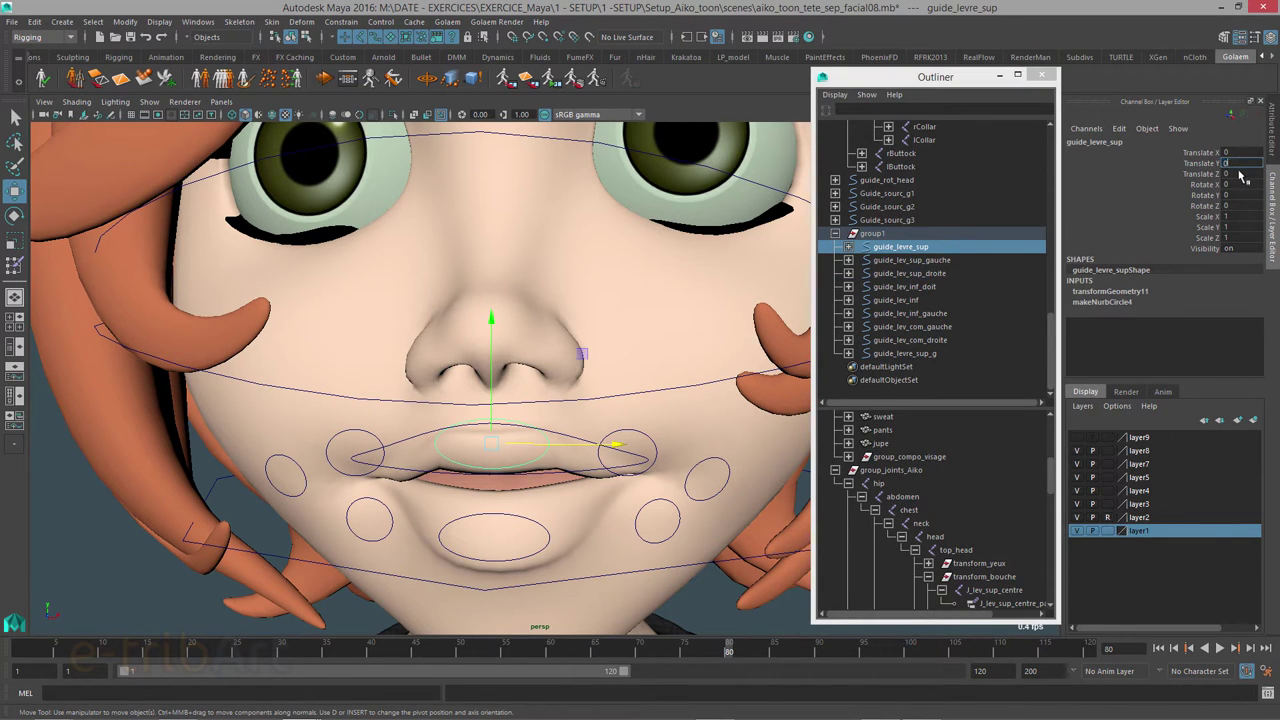
{"action": "key", "text": "Return"}
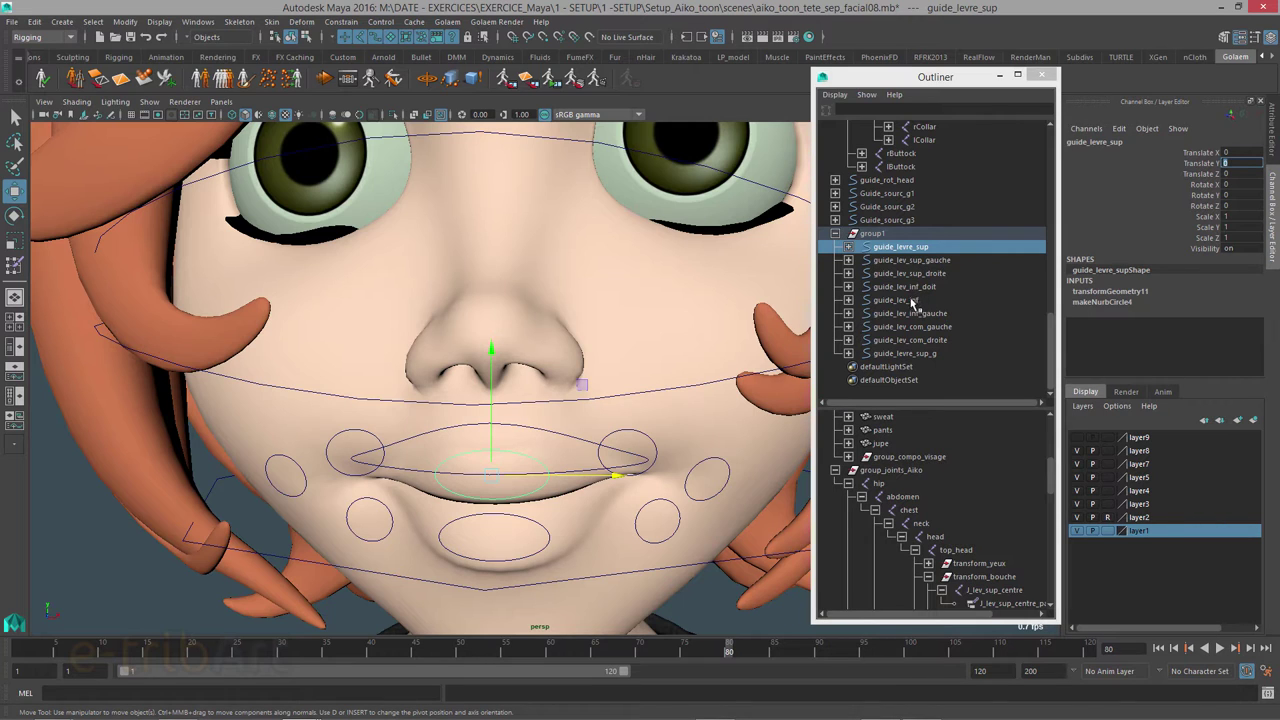
Step: Freeze transformations on guide_levre_sup_g so translate and rotate read 0, scale 1
{"action": "left_click", "coordinate": [914, 262]}
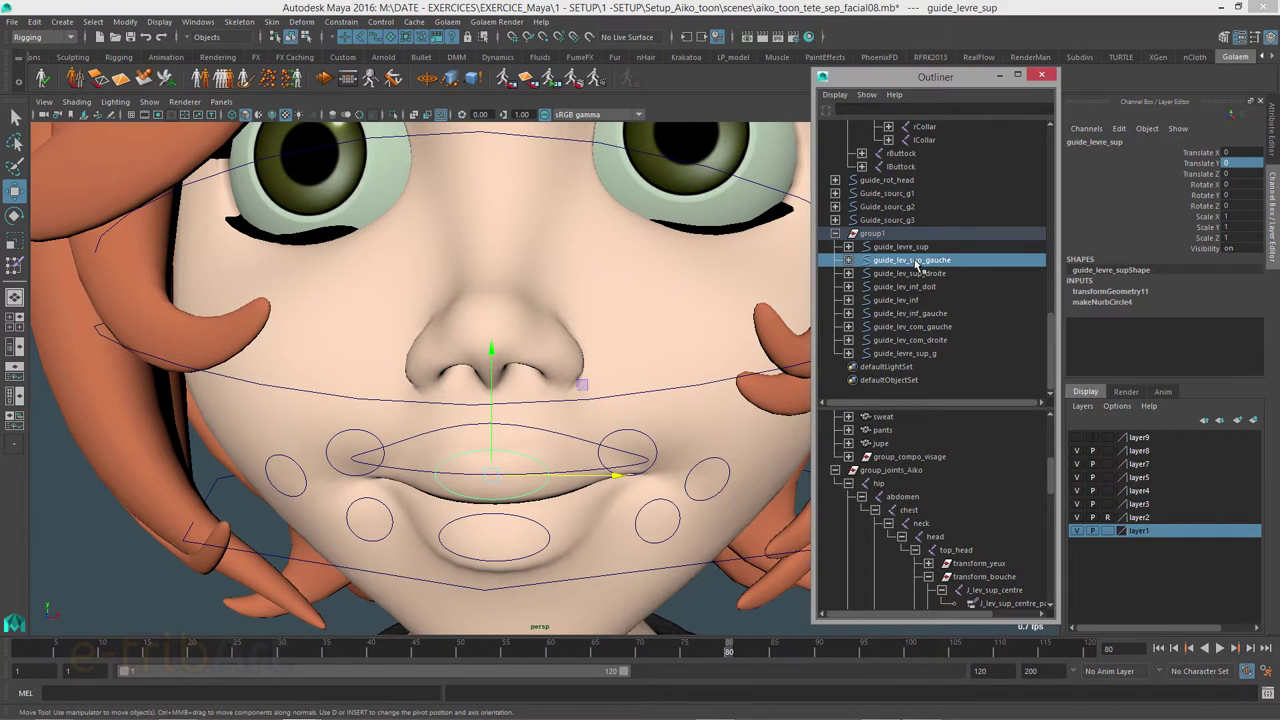
{"action": "left_click", "coordinate": [912, 273]}
{"action": "left_click", "coordinate": [910, 354]}
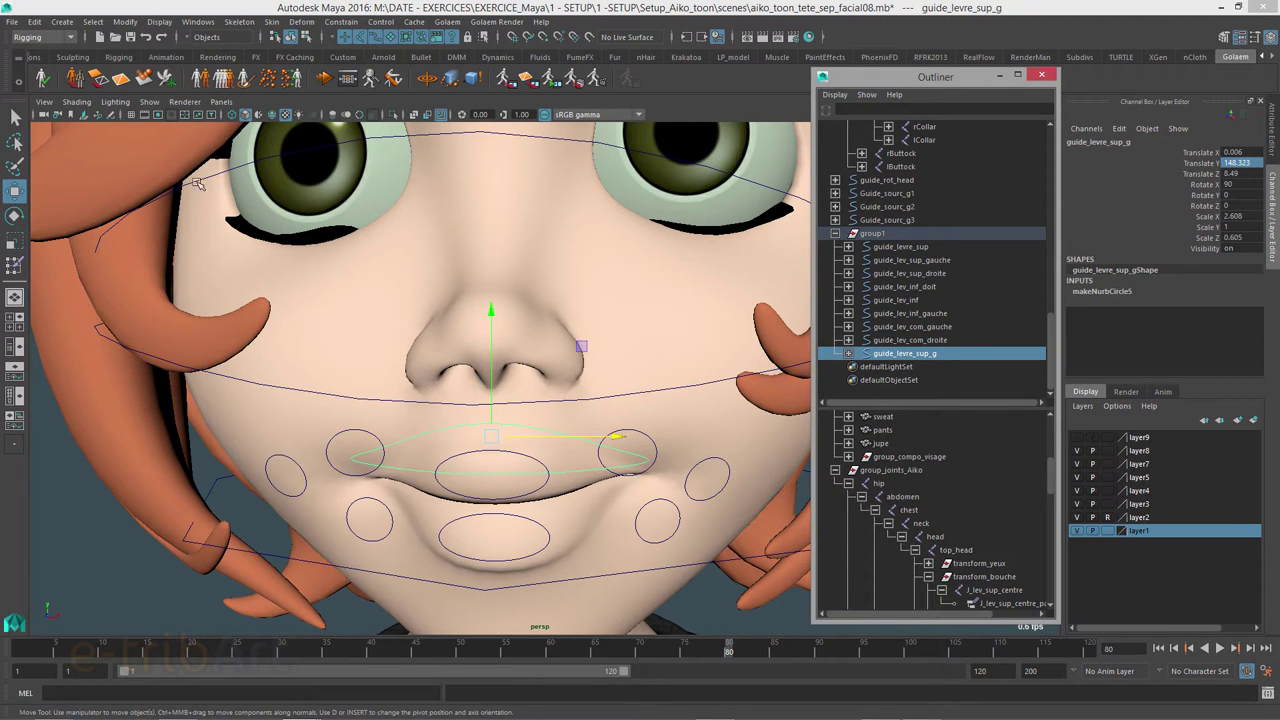
{"action": "left_click", "coordinate": [132, 23]}
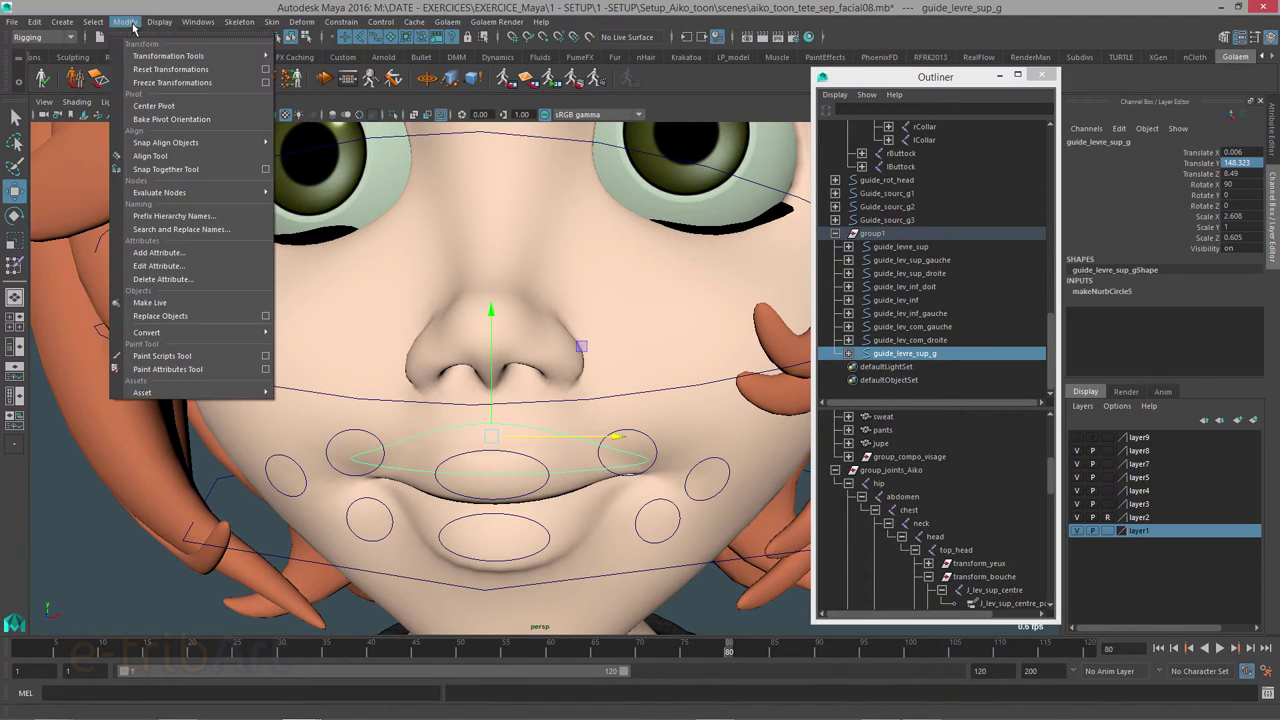
{"action": "left_click", "coordinate": [160, 83]}
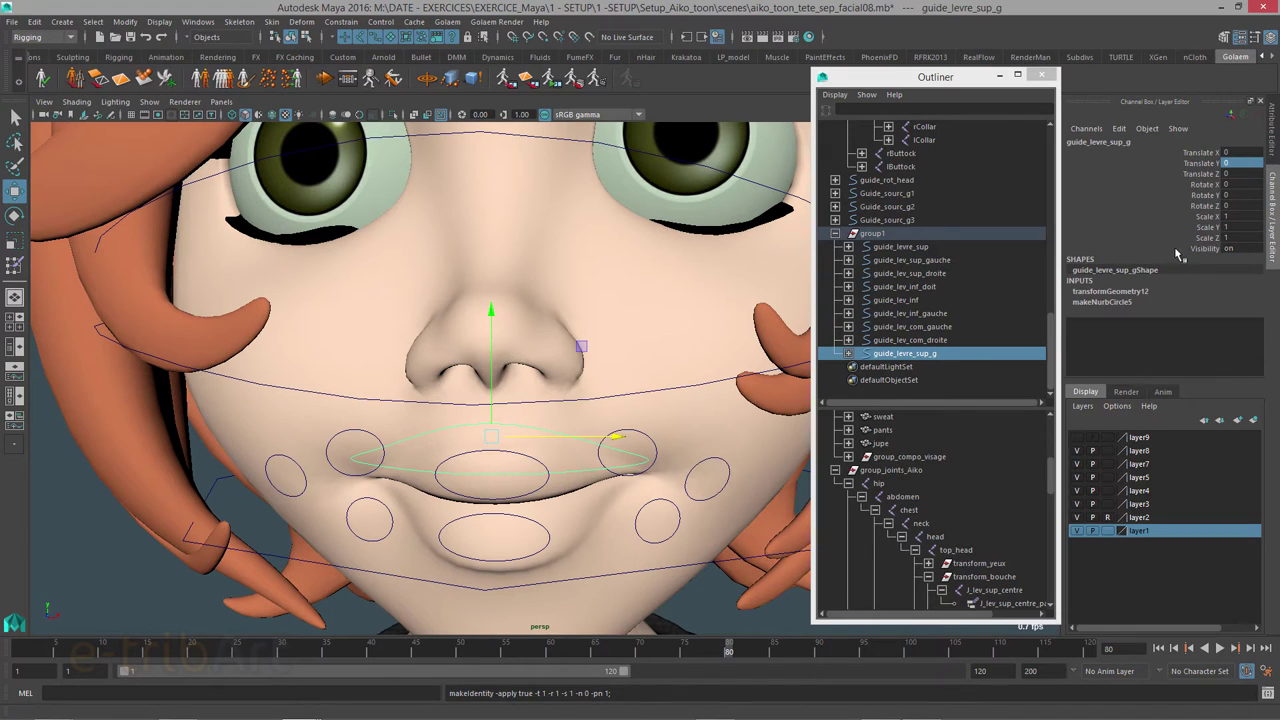
Step: Select guide_lev_sup_gauche in the Outliner and group it with Ctrl+G into group2
{"action": "mouse_move", "coordinate": [535, 484]}
{"action": "left_mouse_down", "text": "alt"}
{"action": "mouse_move", "coordinate": [499, 449]}
{"action": "mouse_move", "coordinate": [561, 455]}
{"action": "left_mouse_up", "text": "alt"}
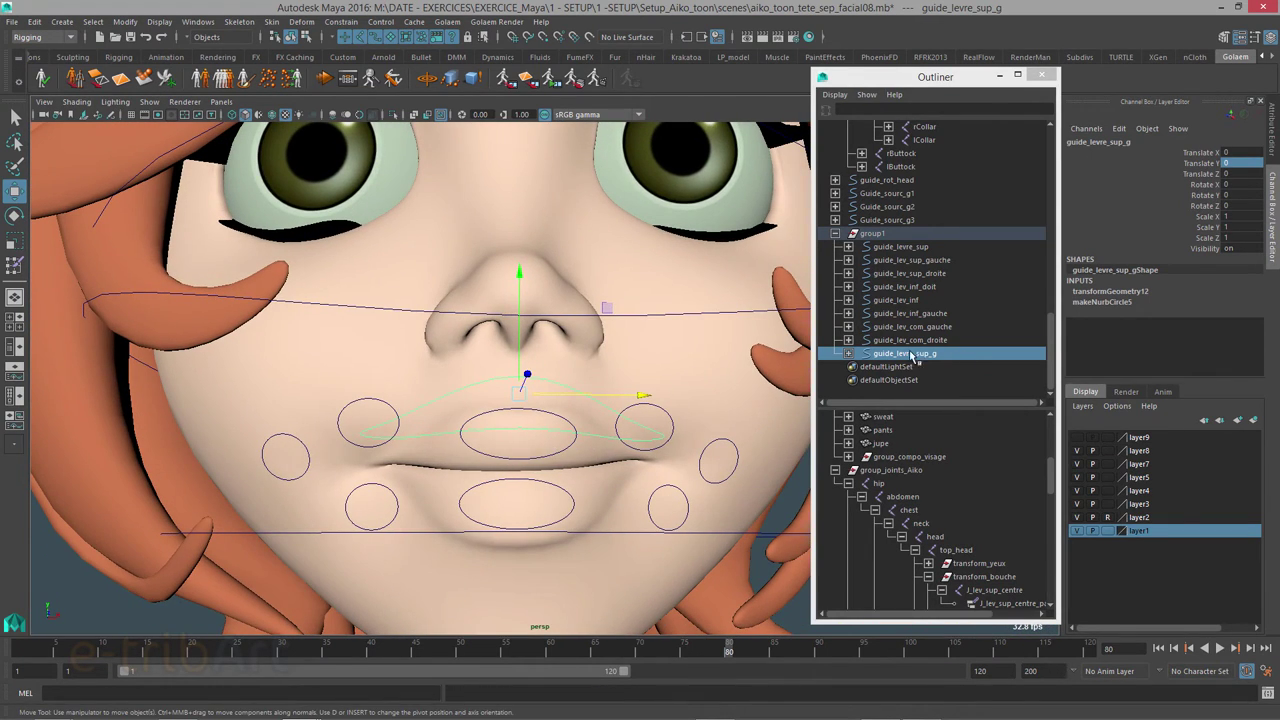
{"action": "left_click", "coordinate": [912, 248]}
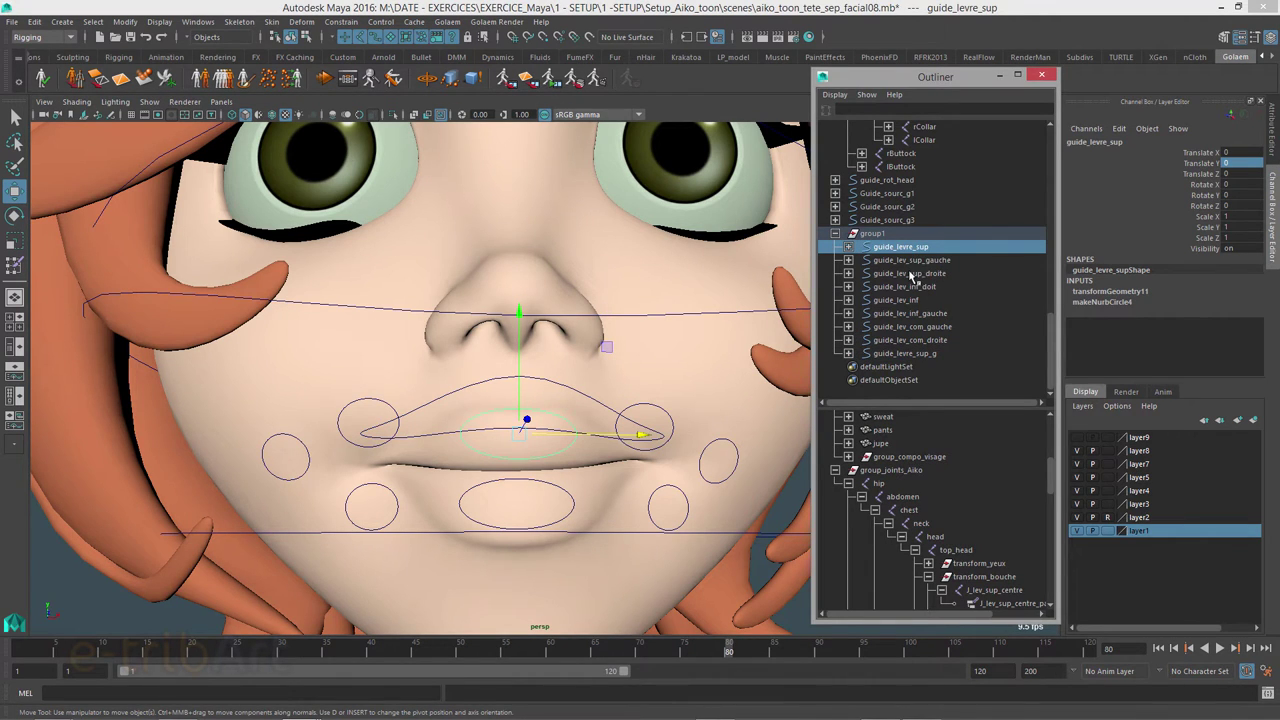
{"action": "left_click", "coordinate": [907, 261]}
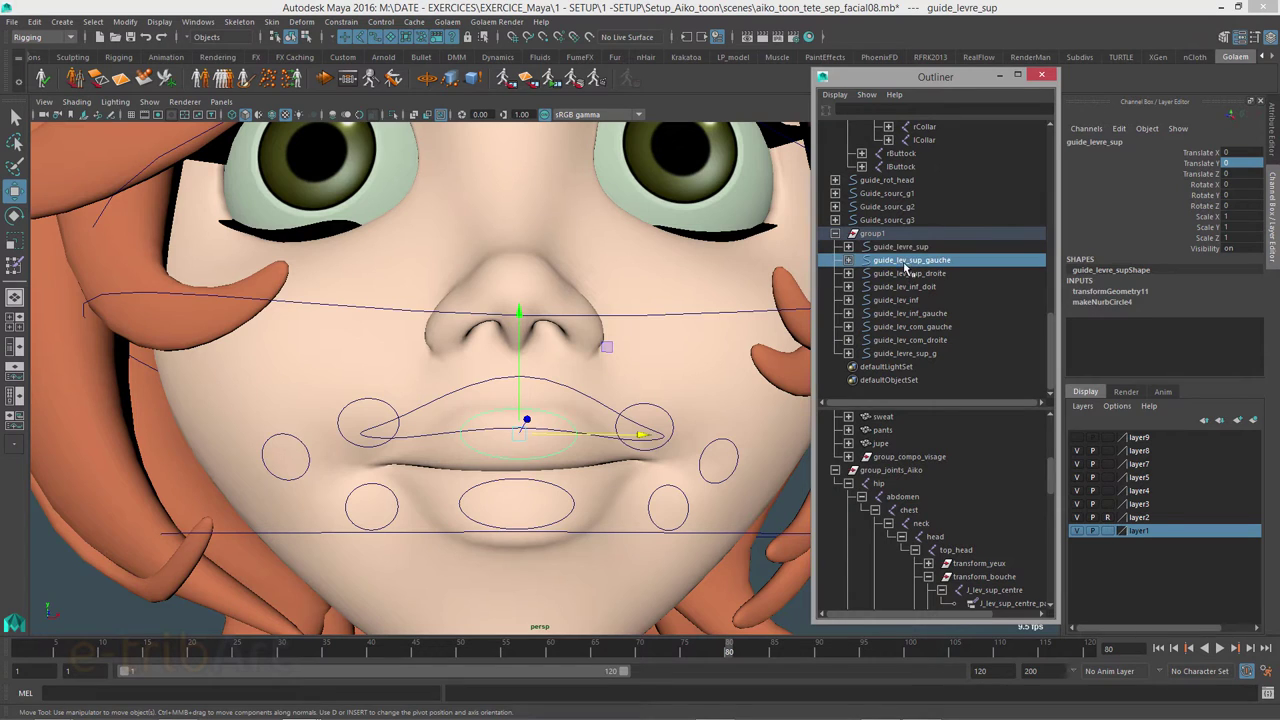
{"action": "left_click", "coordinate": [905, 274]}
{"action": "left_click", "coordinate": [905, 261]}
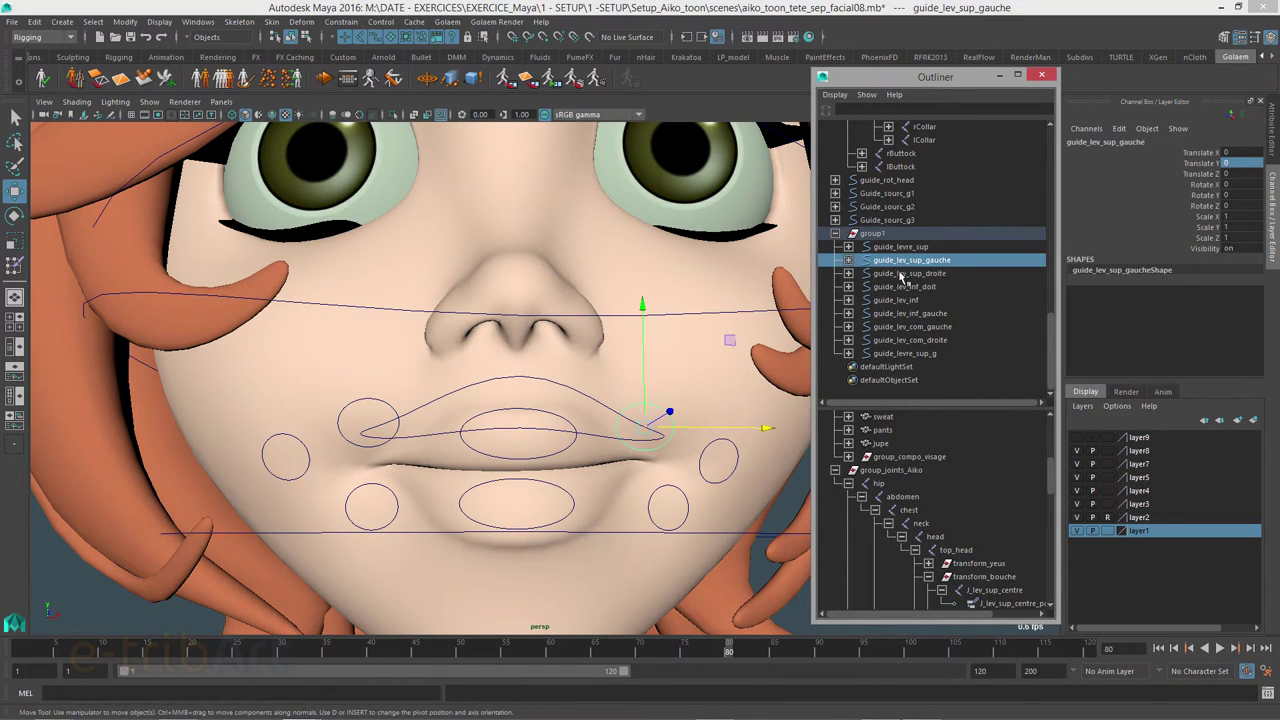
{"action": "left_click", "coordinate": [898, 248]}
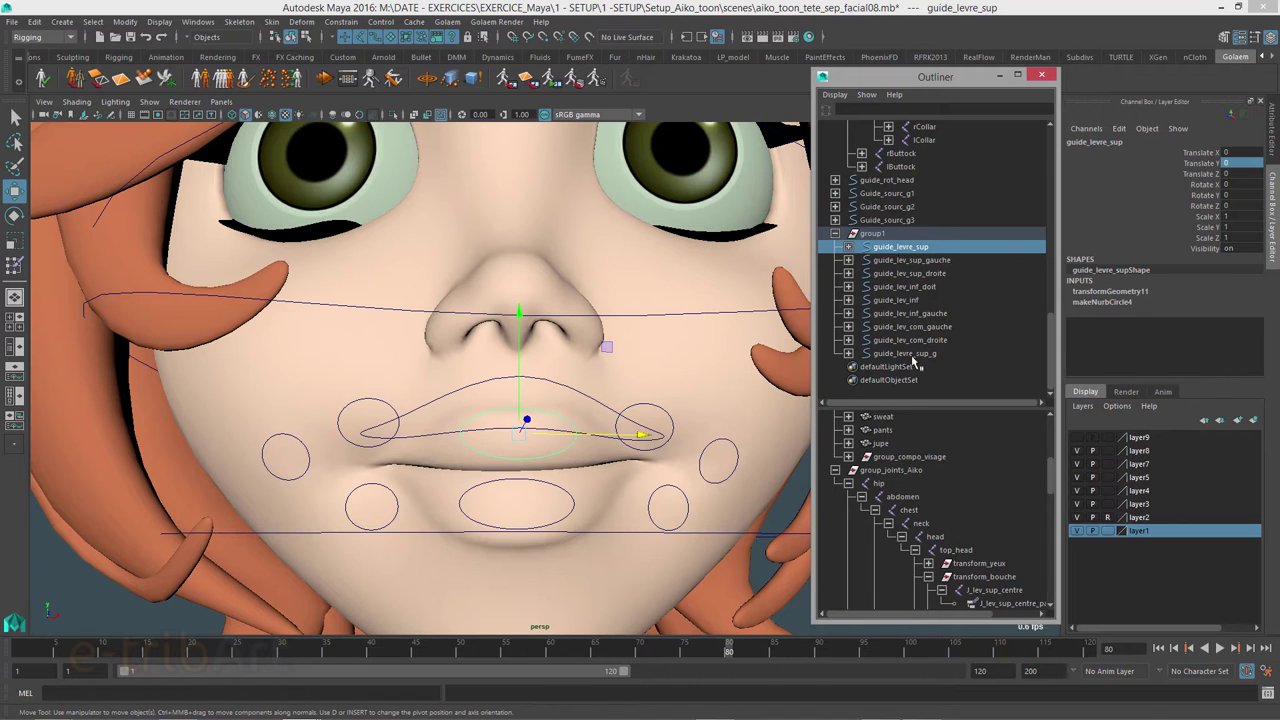
{"action": "left_click", "coordinate": [905, 260]}
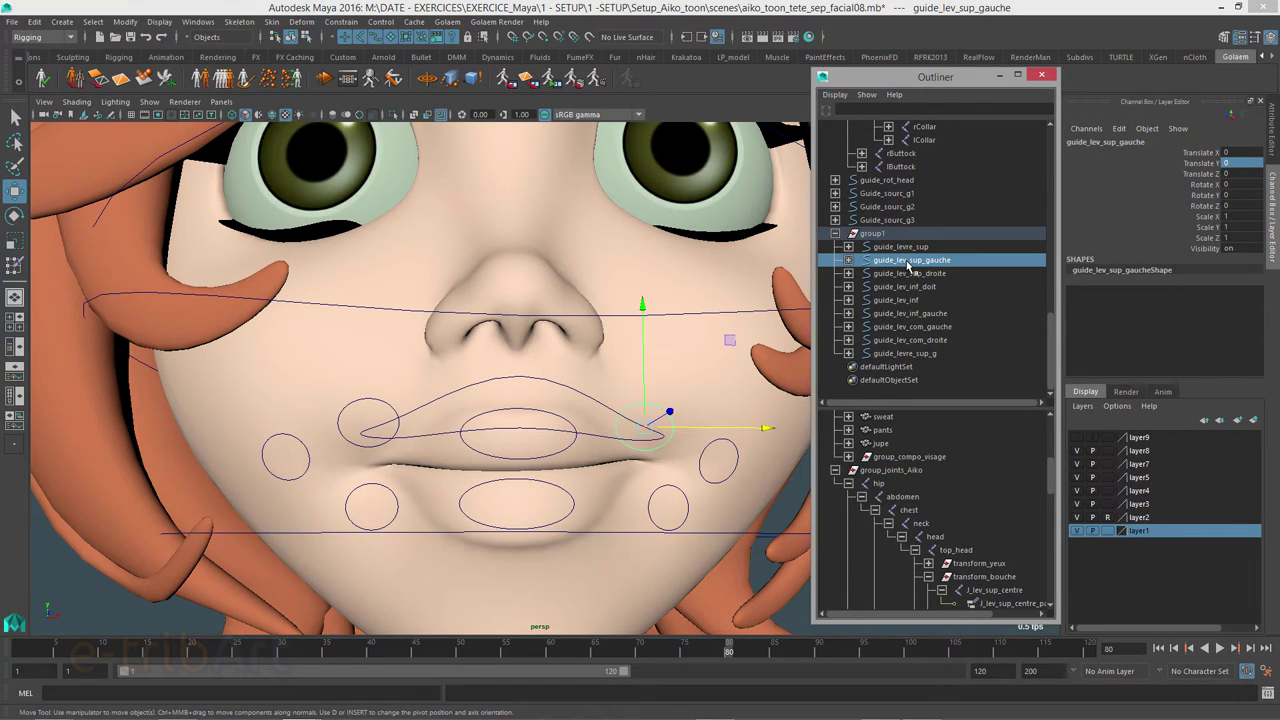
{"action": "key", "text": "ctrl+g"}
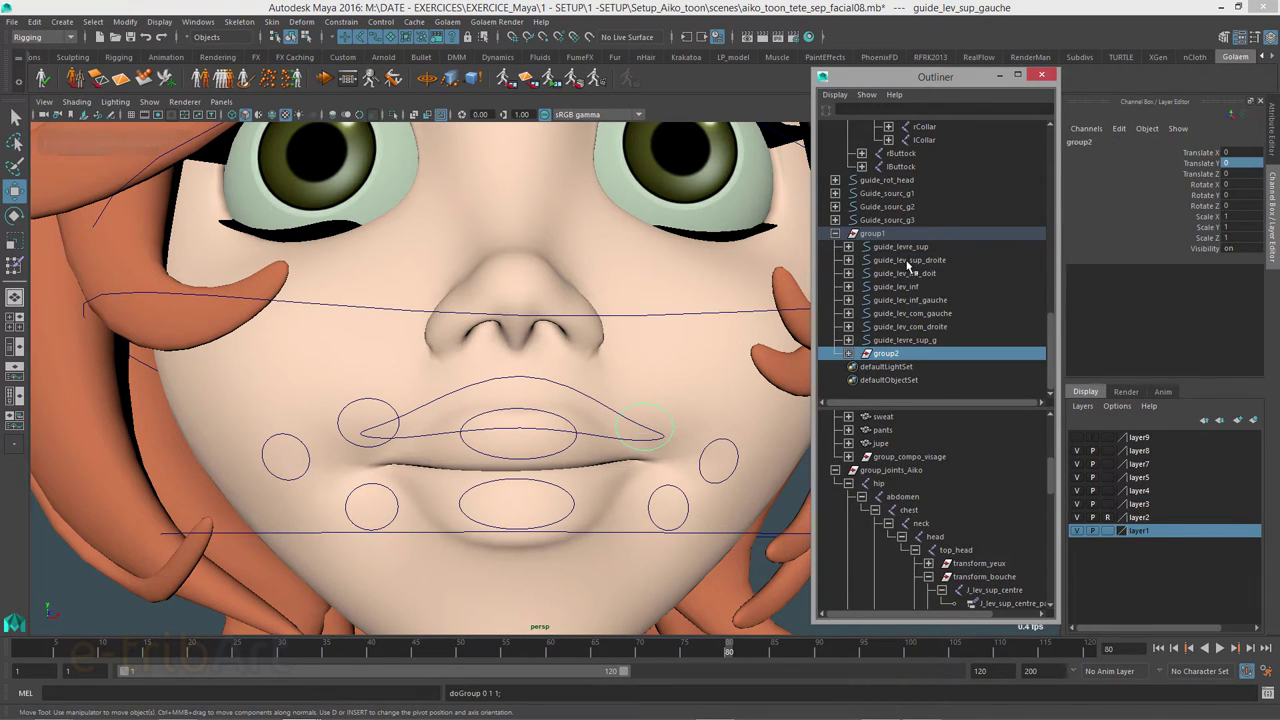
Step: Expand group2 and centre its pivot on guide_lev_sup_gauche at the mouth's left corner
{"action": "left_click", "coordinate": [849, 354]}
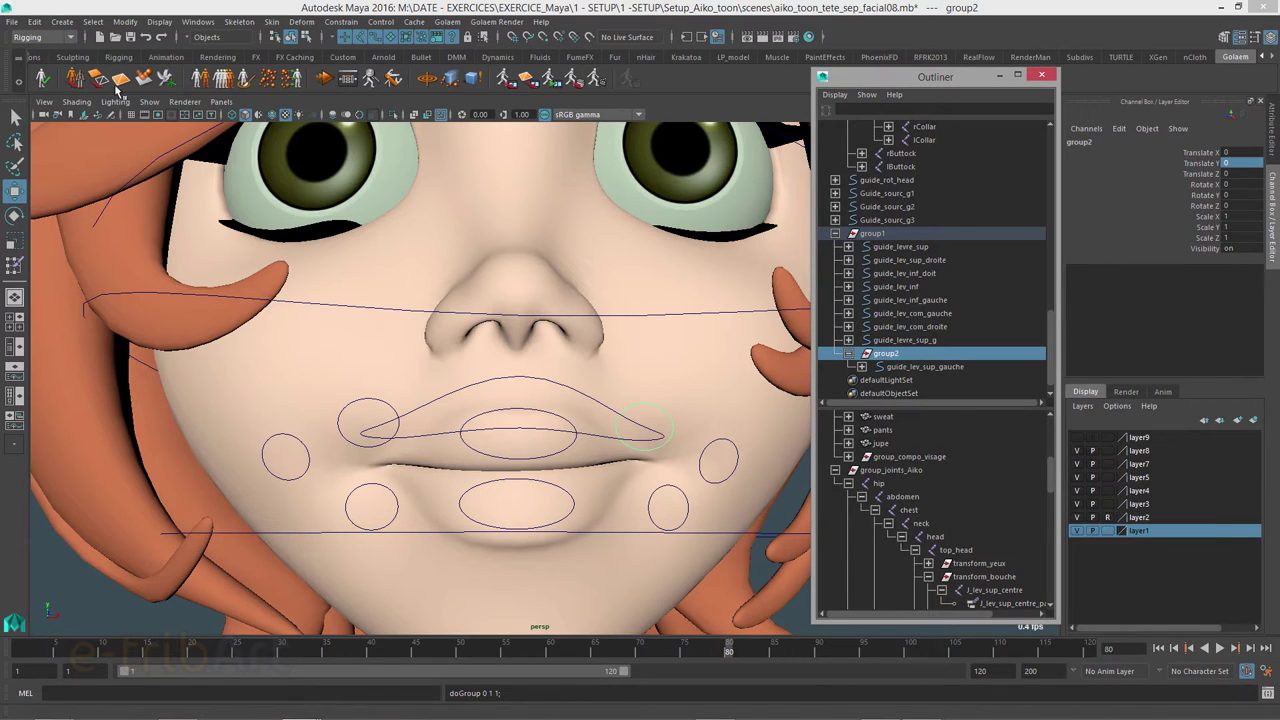
{"action": "left_click", "coordinate": [125, 21]}
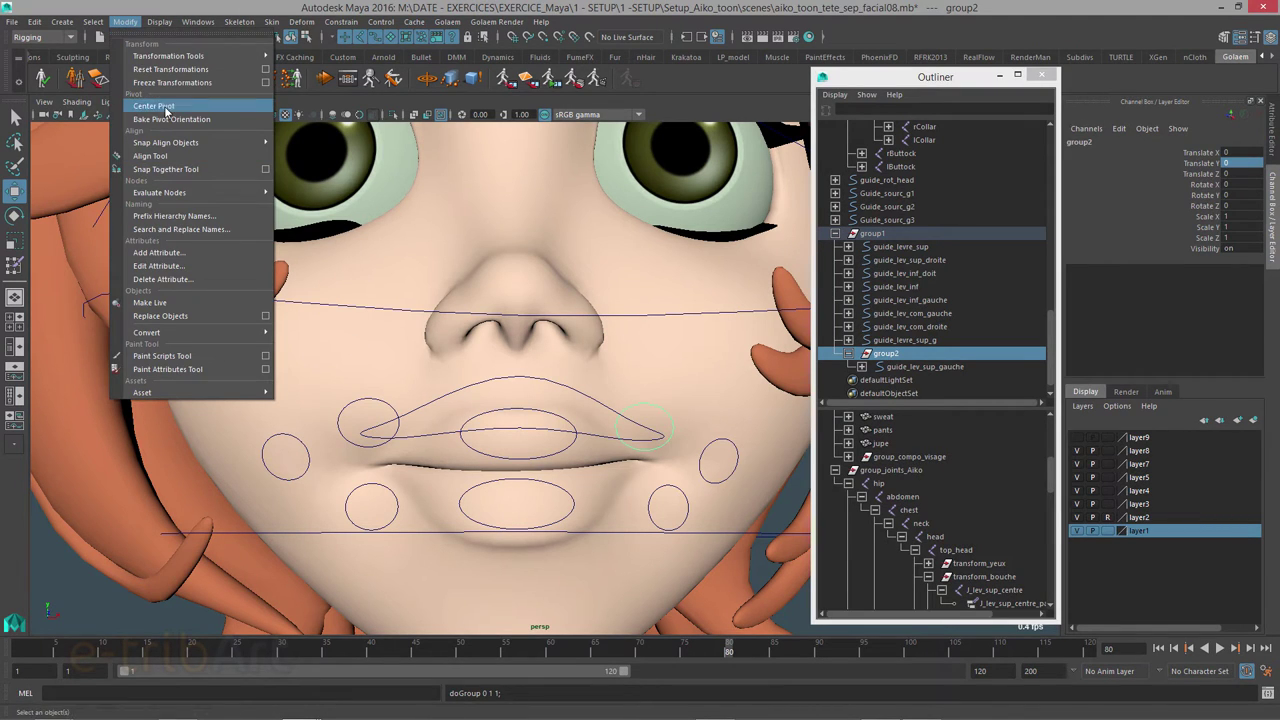
{"action": "left_click", "coordinate": [166, 106]}
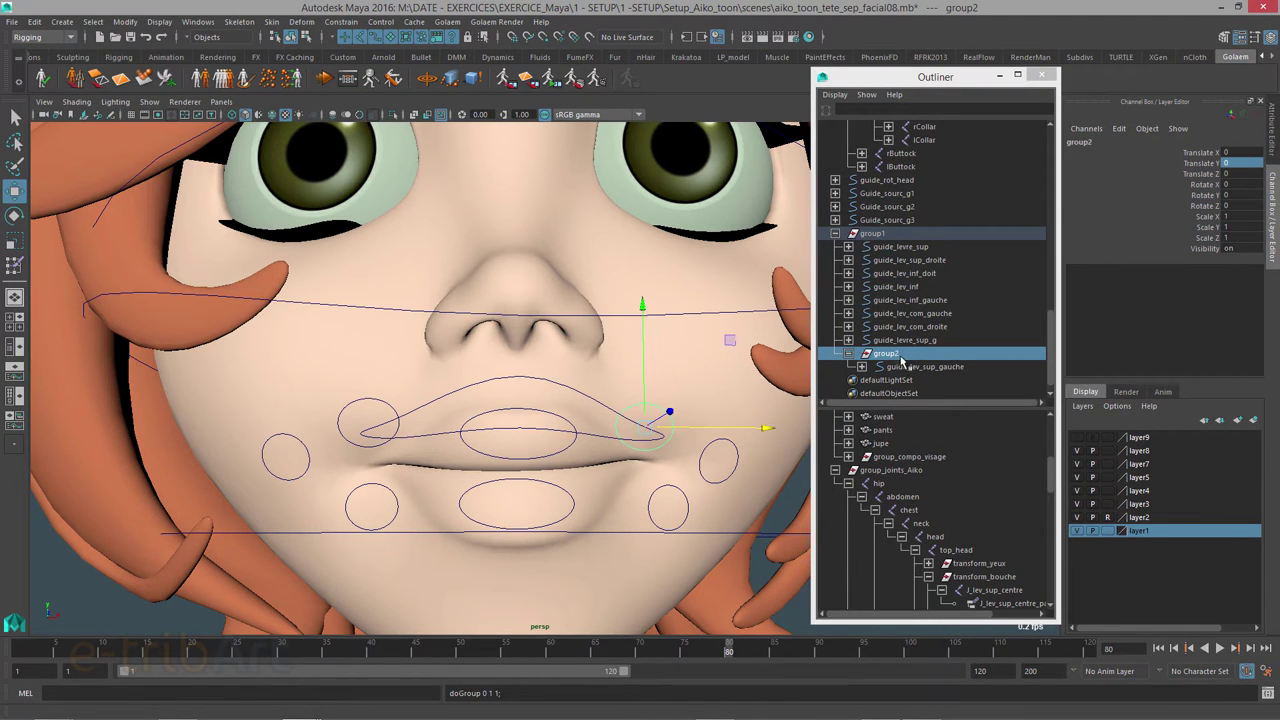
{"action": "left_click_drag", "start_coordinate": [643, 435], "coordinate": [590, 468], "text": "alt"}
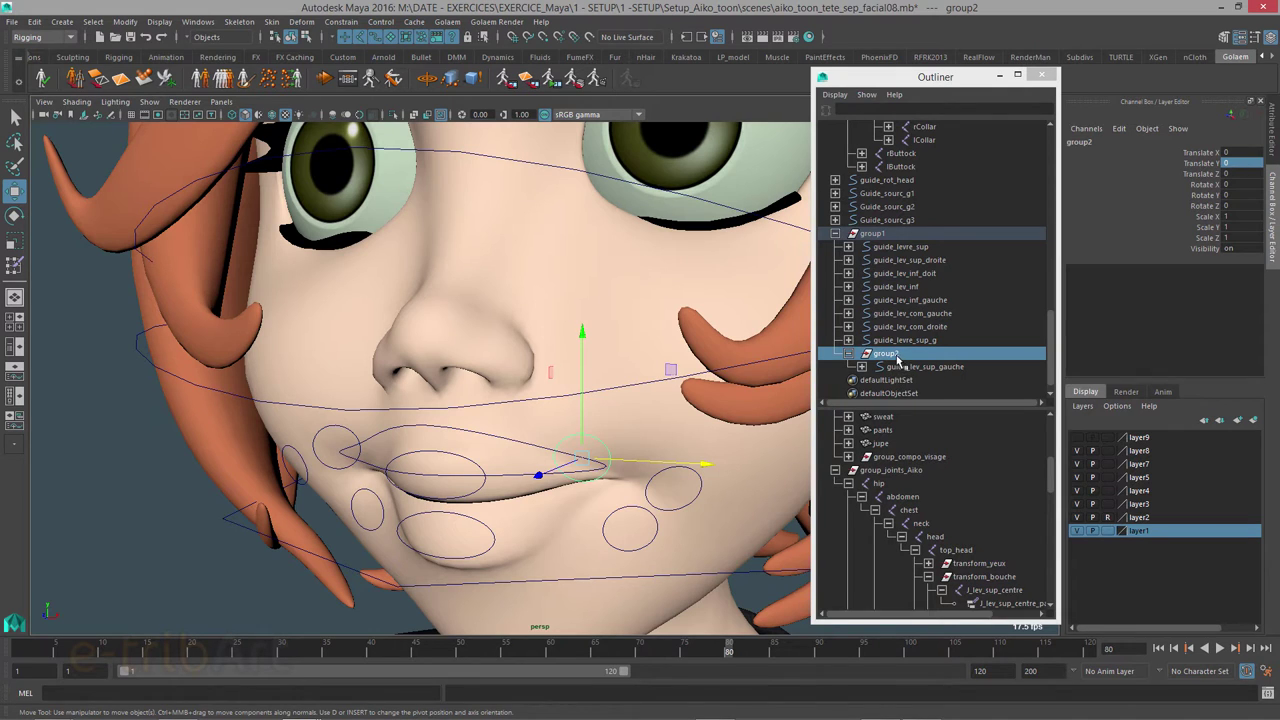
Step: Copy guide_lev_sup_gauche's name and rename group2 to start with gr_
{"action": "left_click", "coordinate": [904, 368]}
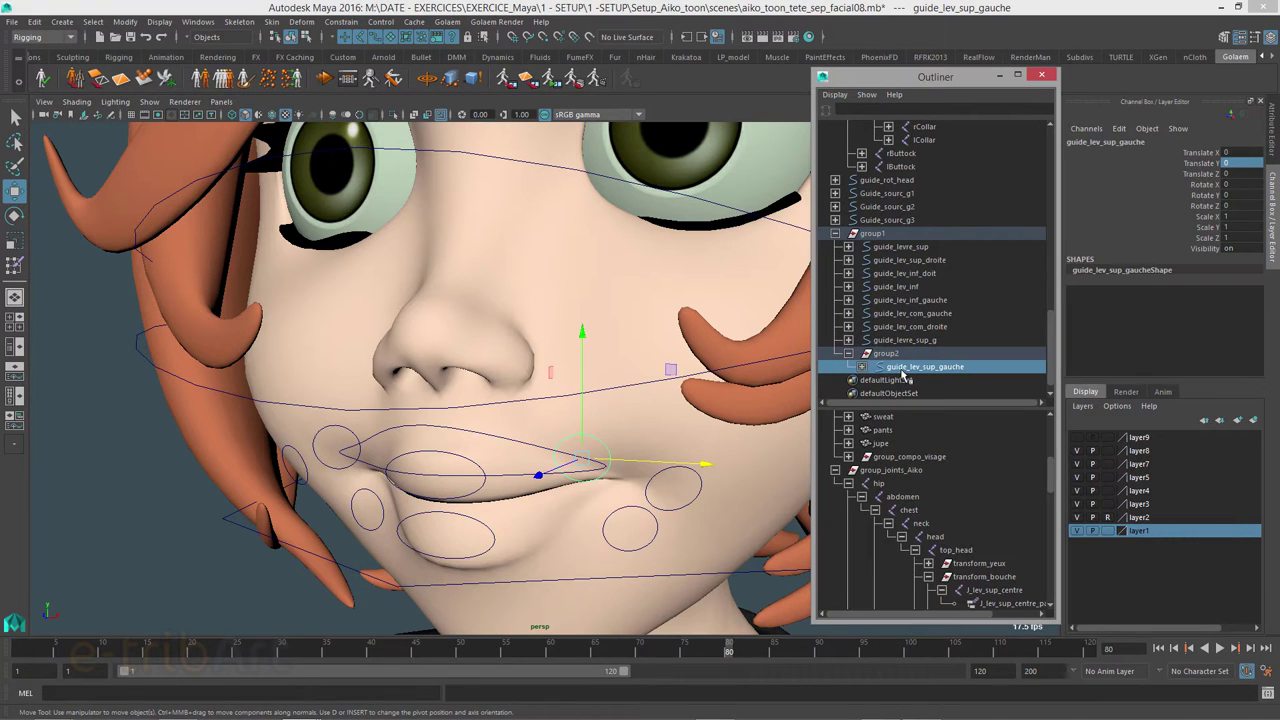
{"action": "double_click", "coordinate": [904, 368]}
{"action": "right_click", "coordinate": [906, 370]}
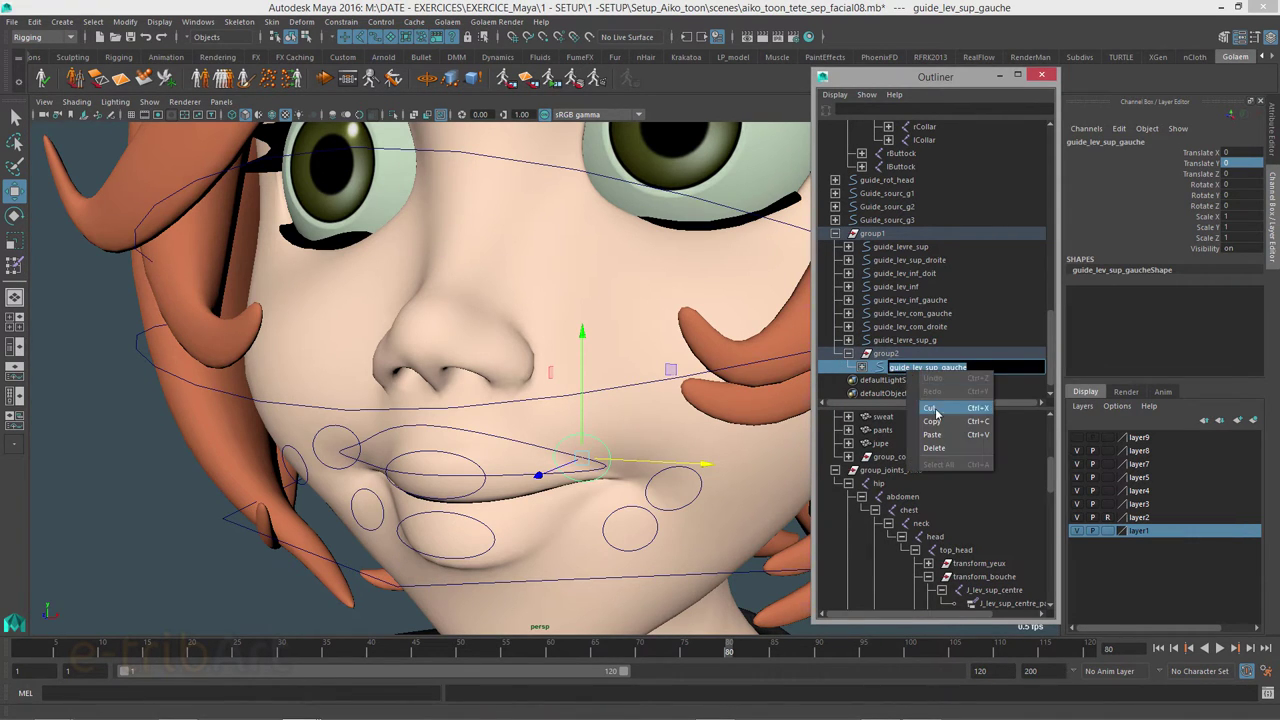
{"action": "left_click", "coordinate": [932, 418]}
{"action": "double_click", "coordinate": [890, 355]}
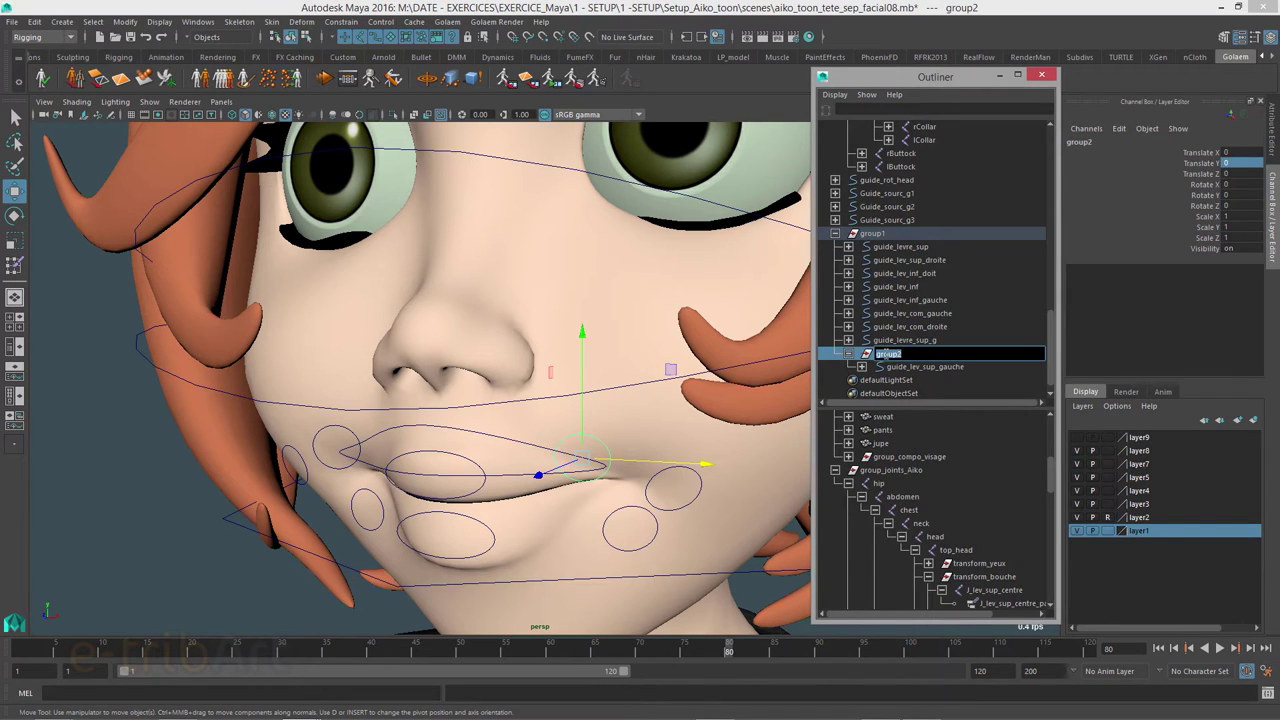
{"action": "left_click", "coordinate": [888, 355]}
{"action": "double_click", "coordinate": [938, 355]}
{"action": "type", "text": "gr_"}
{"action": "left_click", "coordinate": [925, 368]}
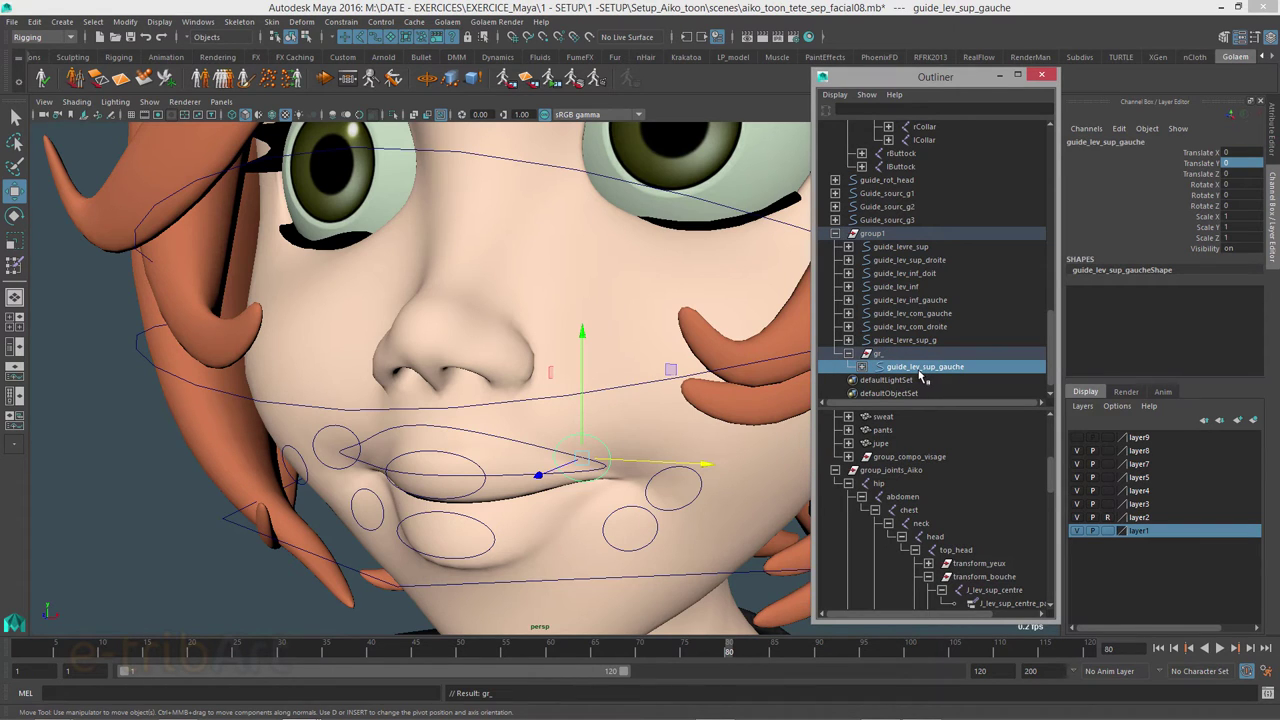
Step: Paste the copied guide name after gr_ to make gr_guide_lev_sup_gauche
{"action": "double_click", "coordinate": [921, 368]}
{"action": "key", "text": "ctrl+c"}
{"action": "right_click", "coordinate": [921, 368]}
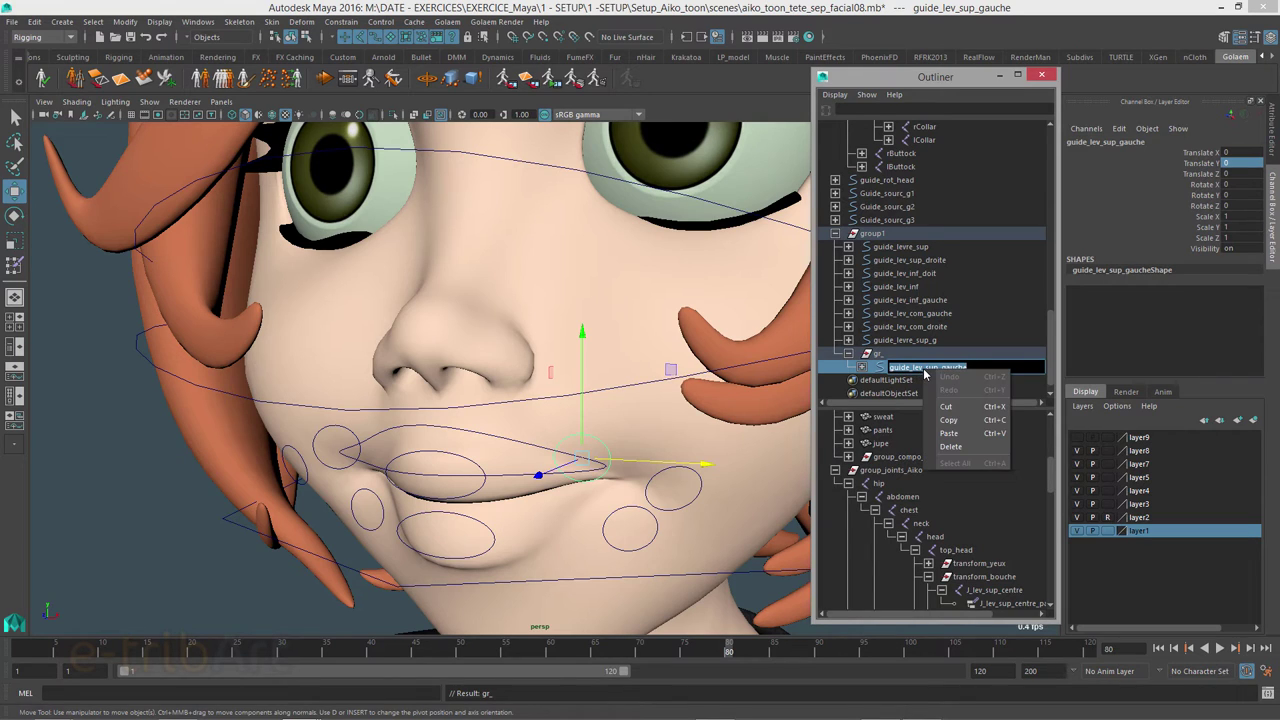
{"action": "left_click", "coordinate": [955, 420]}
{"action": "left_click", "coordinate": [905, 356]}
{"action": "double_click", "coordinate": [904, 357]}
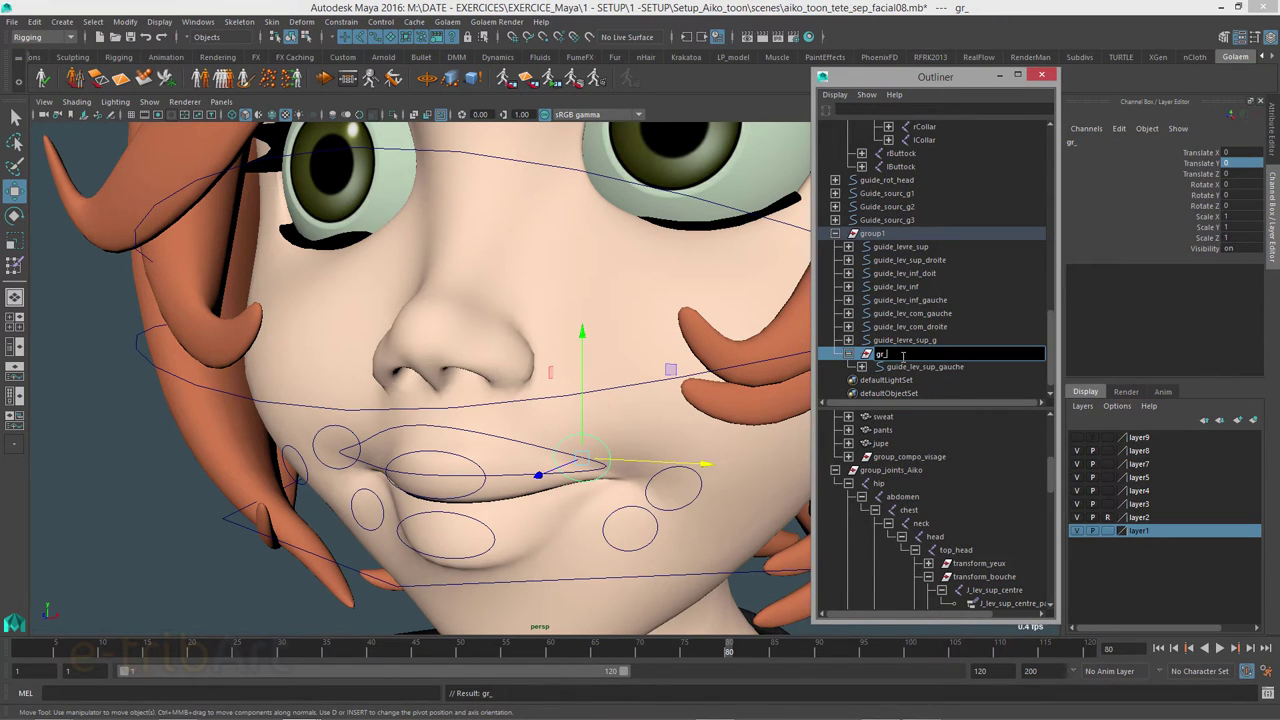
{"action": "key", "text": "ctrl+v"}
{"action": "key", "text": "Return"}
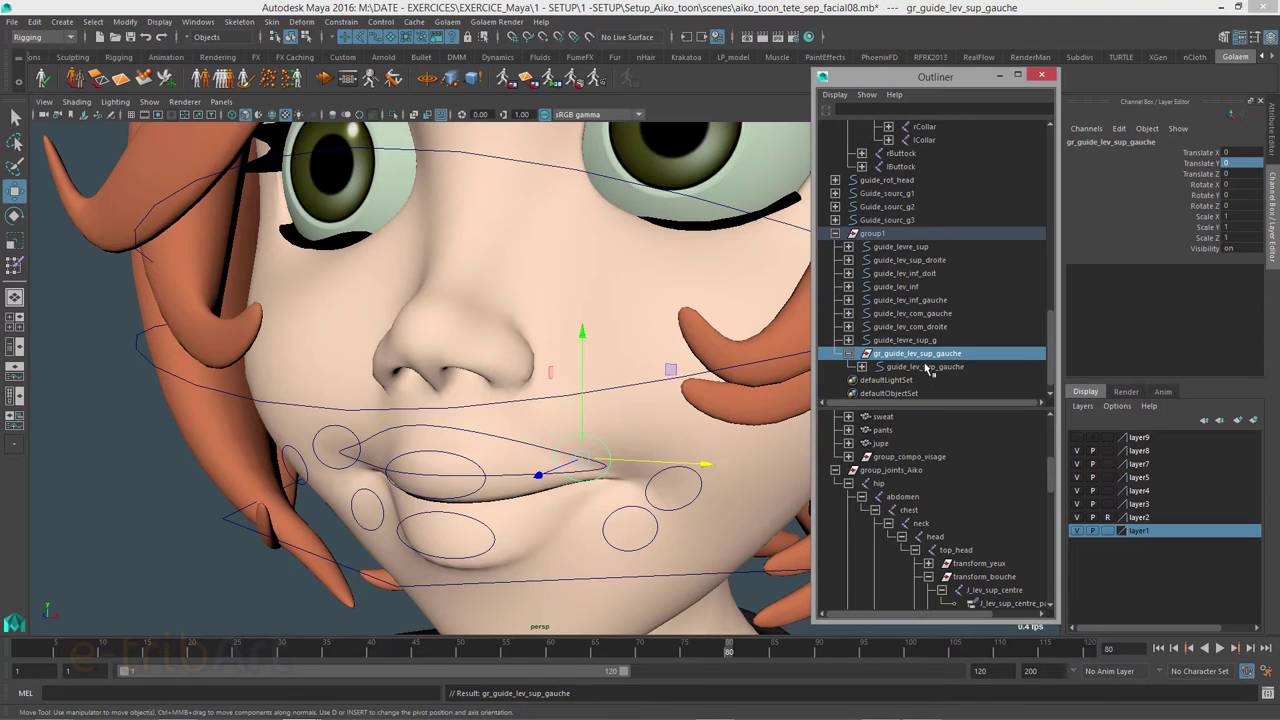
{"action": "left_click", "coordinate": [894, 265]}
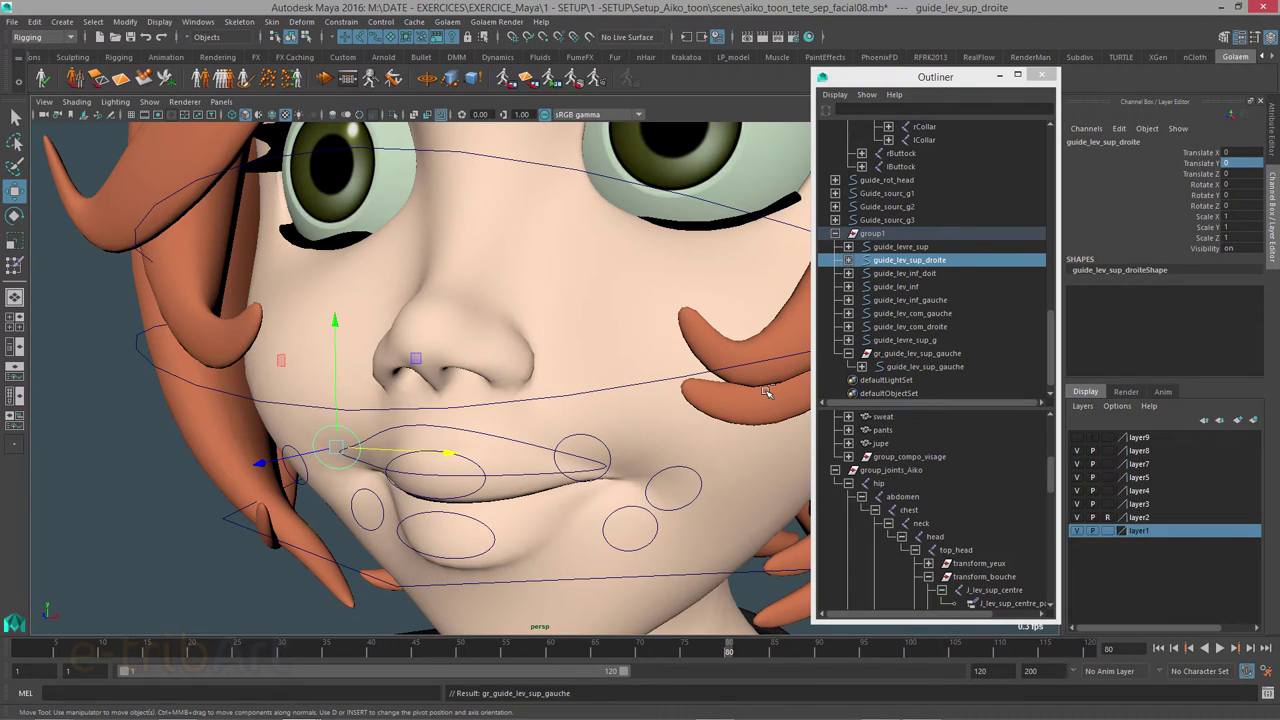
Step: Group guide_lev_sup_droite into a new group and center its pivot
{"action": "key", "text": "ctrl+g"}
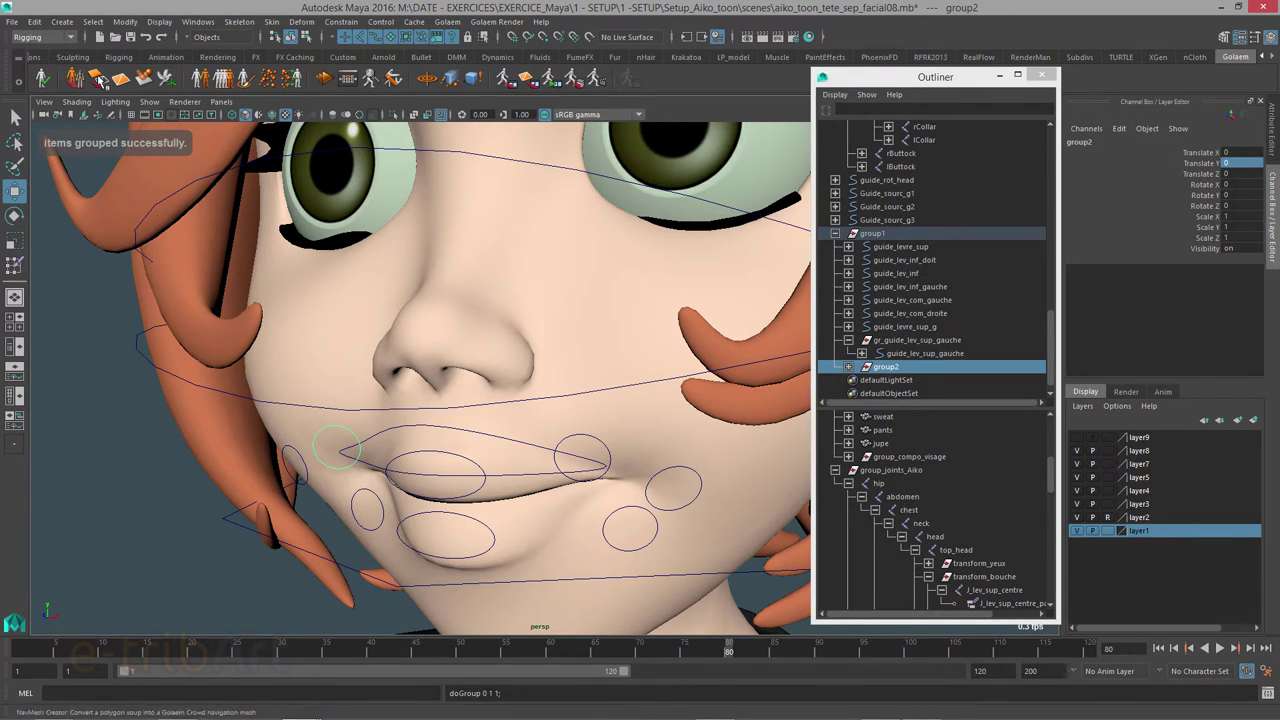
{"action": "left_click", "coordinate": [127, 22]}
{"action": "left_click", "coordinate": [160, 122]}
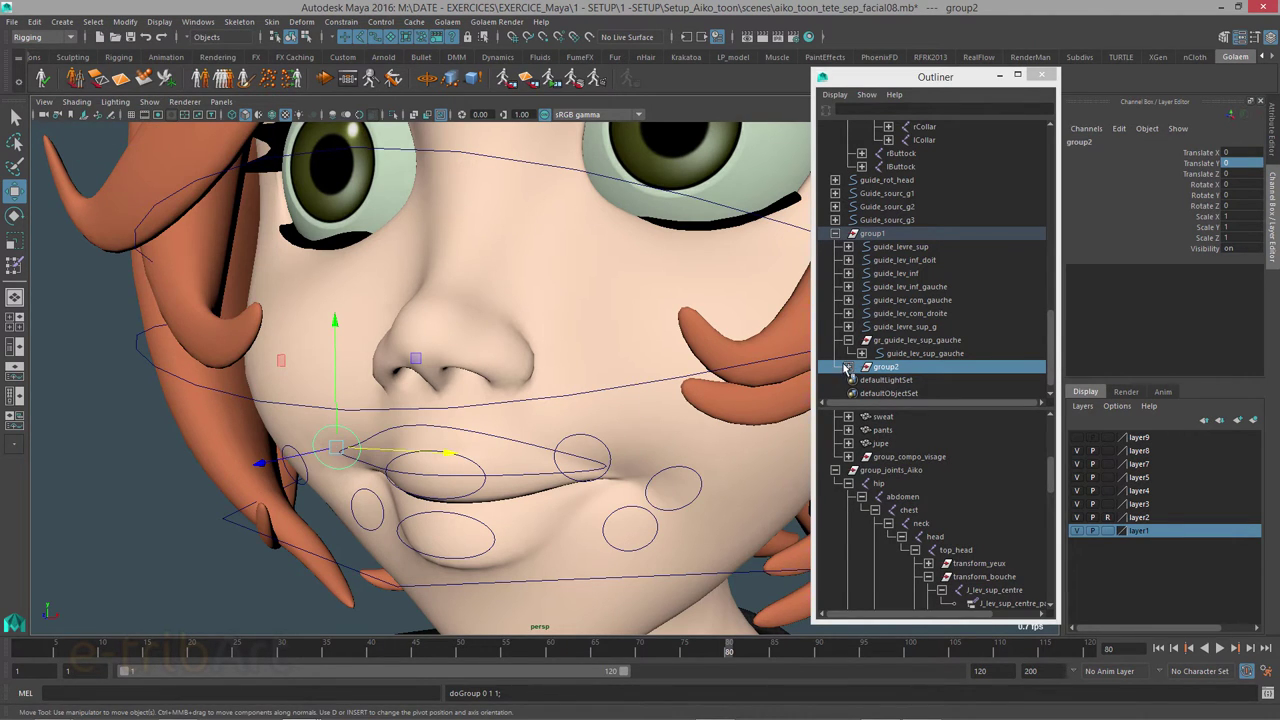
Step: Rename the new group2 to gr_guide_lev_sup_droite
{"action": "left_click", "coordinate": [849, 367]}
{"action": "double_click", "coordinate": [918, 381]}
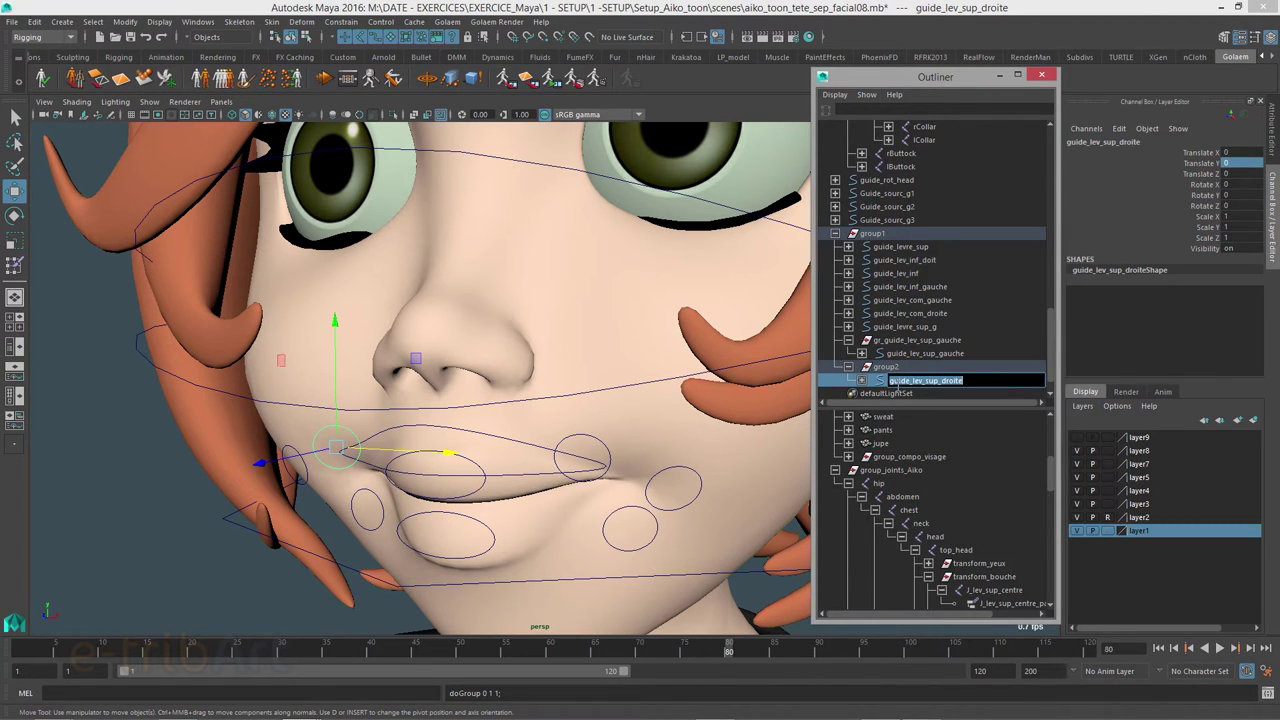
{"action": "left_click", "coordinate": [897, 367]}
{"action": "double_click", "coordinate": [888, 367]}
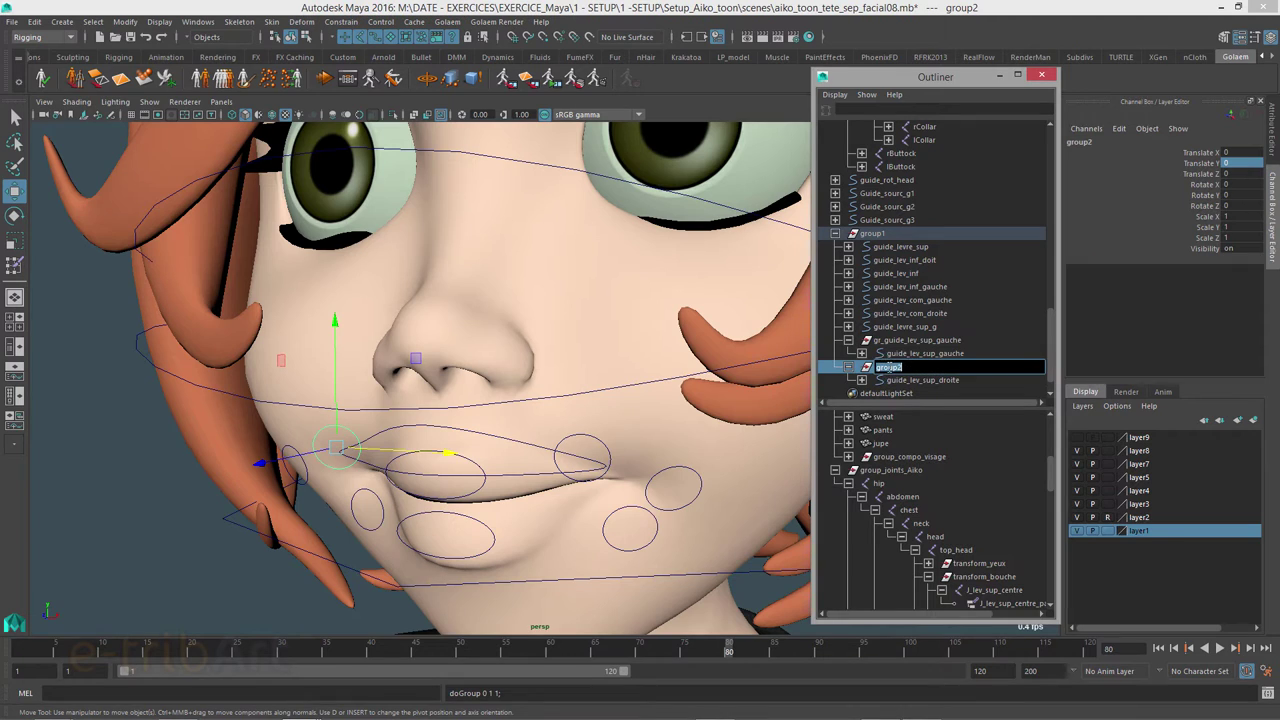
{"action": "left_click_drag", "start_coordinate": [882, 367], "coordinate": [983, 376]}
{"action": "type", "text": "gr_"}
{"action": "type", "text": "guide_lev_sup_droite"}
{"action": "key", "text": "Return"}
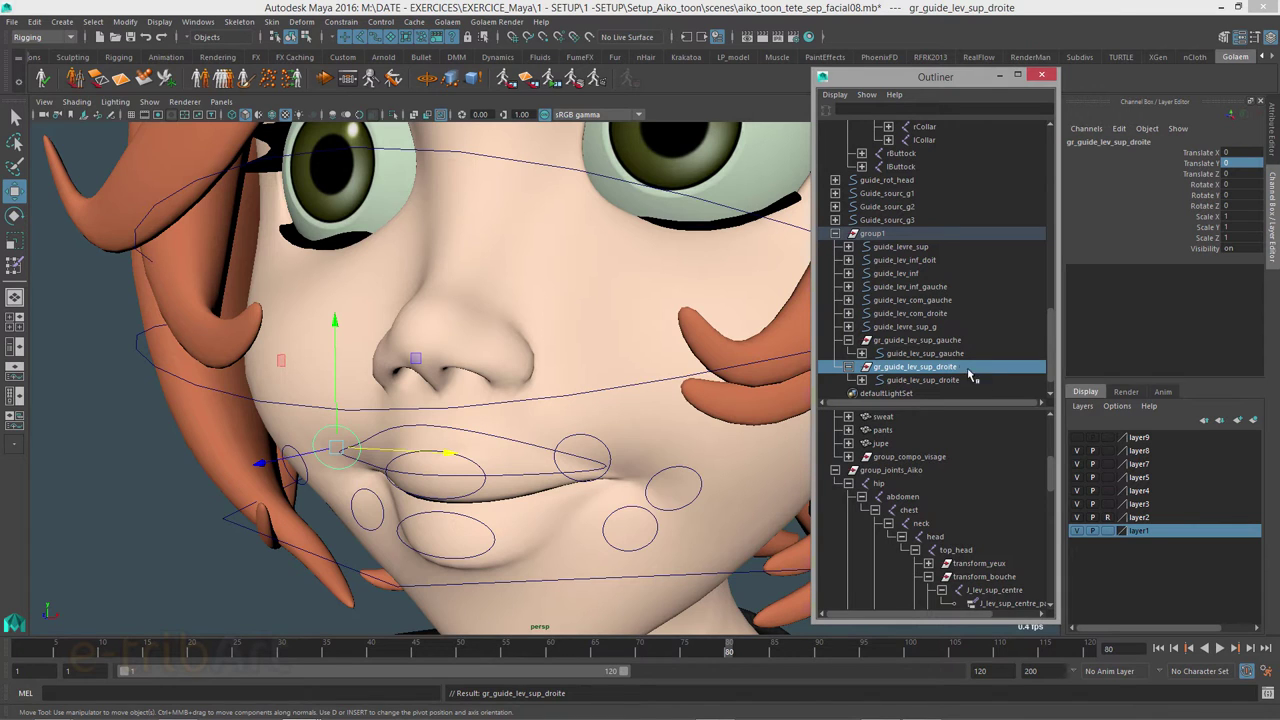
{"action": "left_click", "coordinate": [942, 354]}
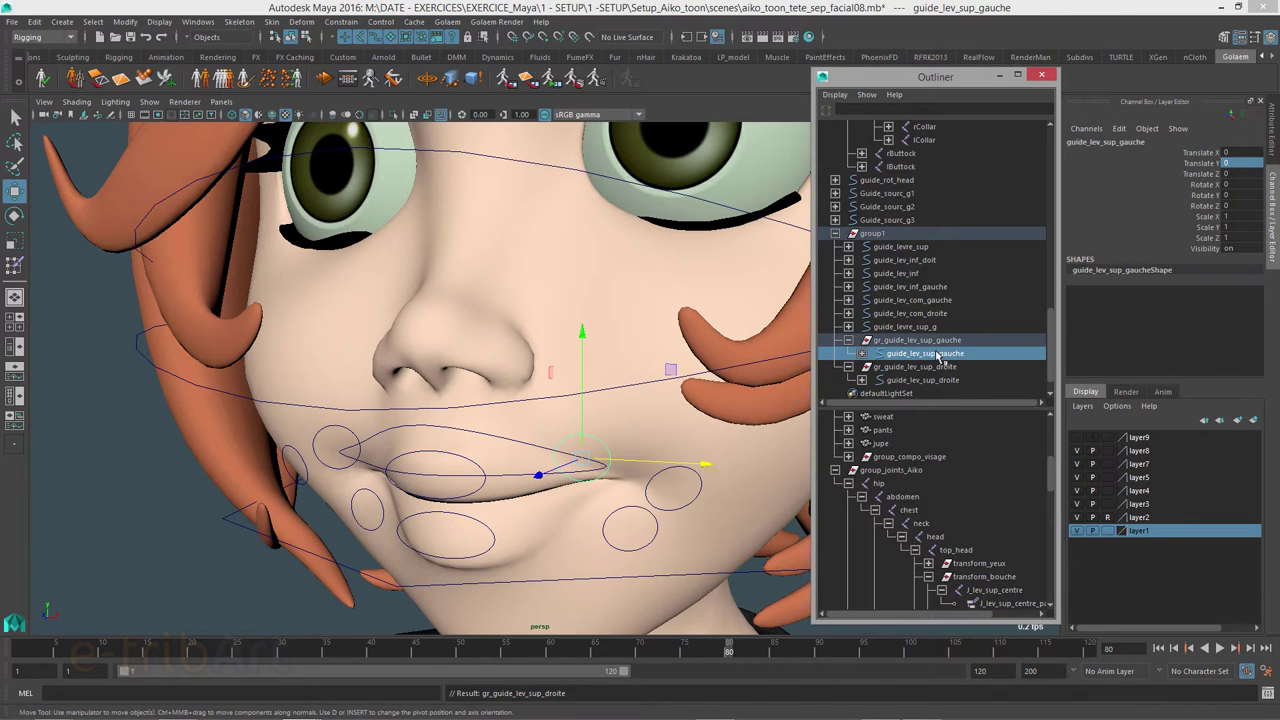
Step: Select guide_levre_sup_g, collapse the corner groups, and add gr_guide_lev_sup_gauche to the selection
{"action": "left_click", "coordinate": [929, 342]}
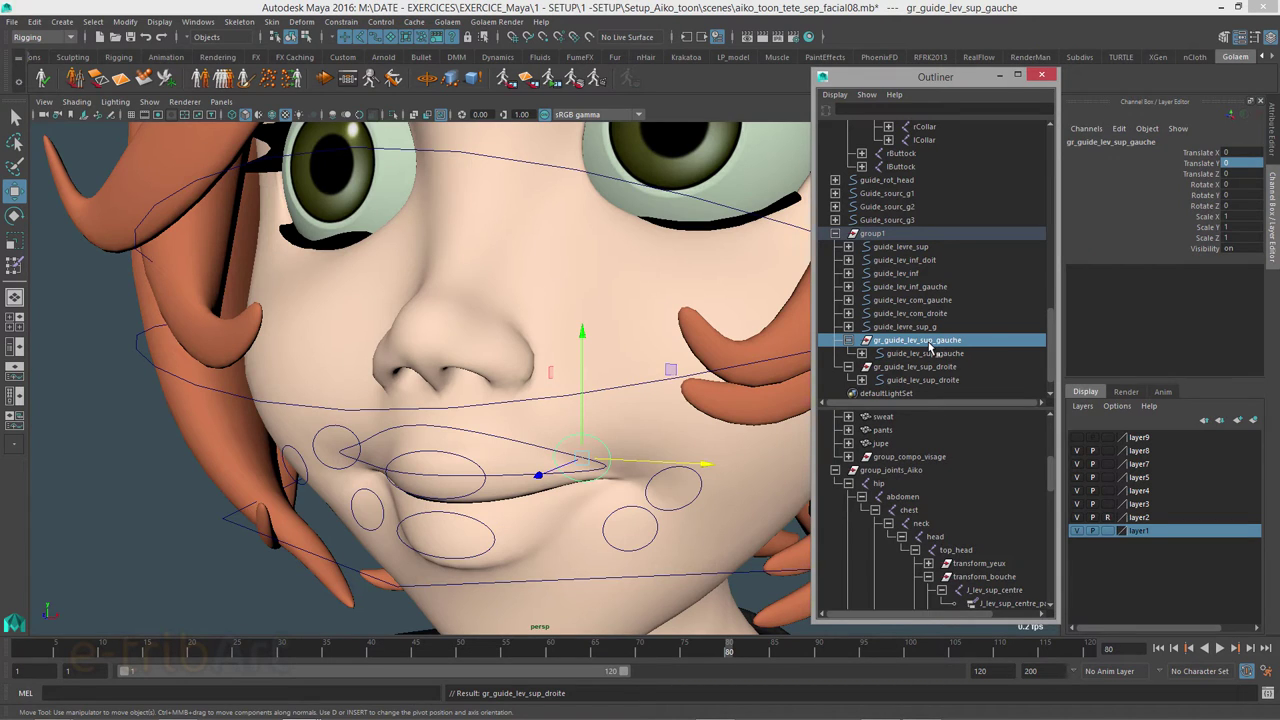
{"action": "left_click", "coordinate": [897, 354]}
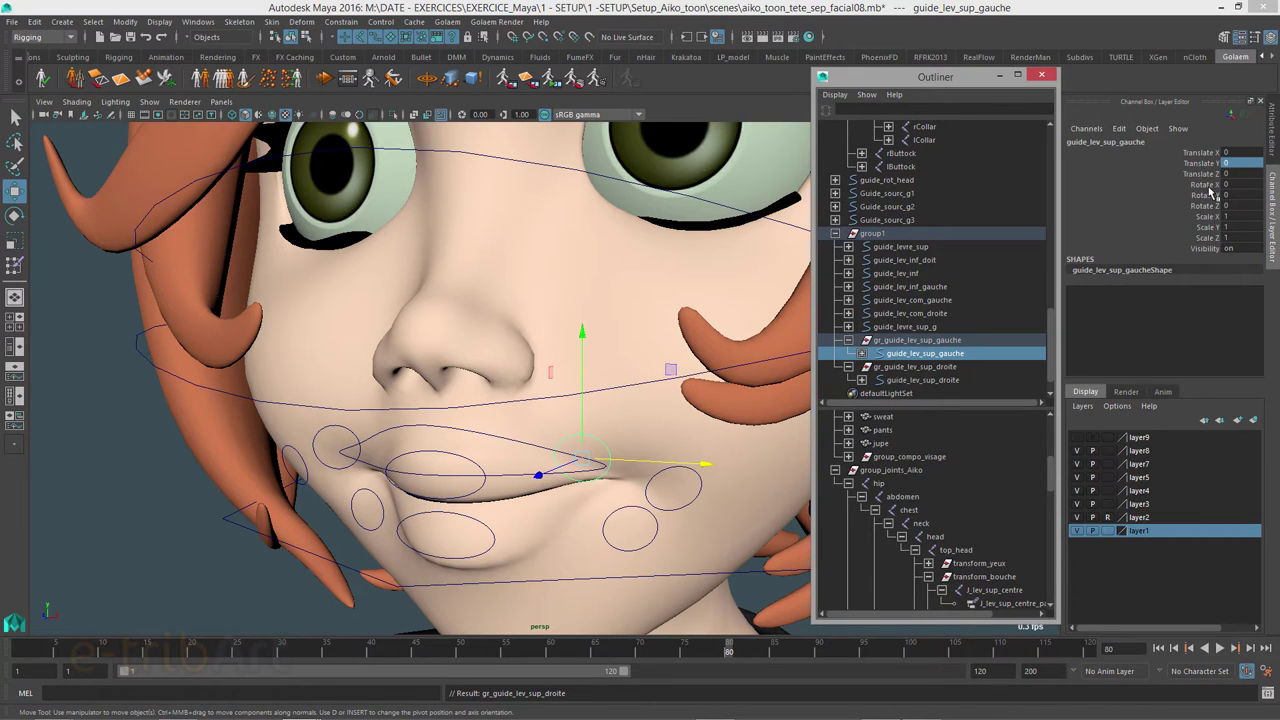
{"action": "left_click", "coordinate": [931, 342]}
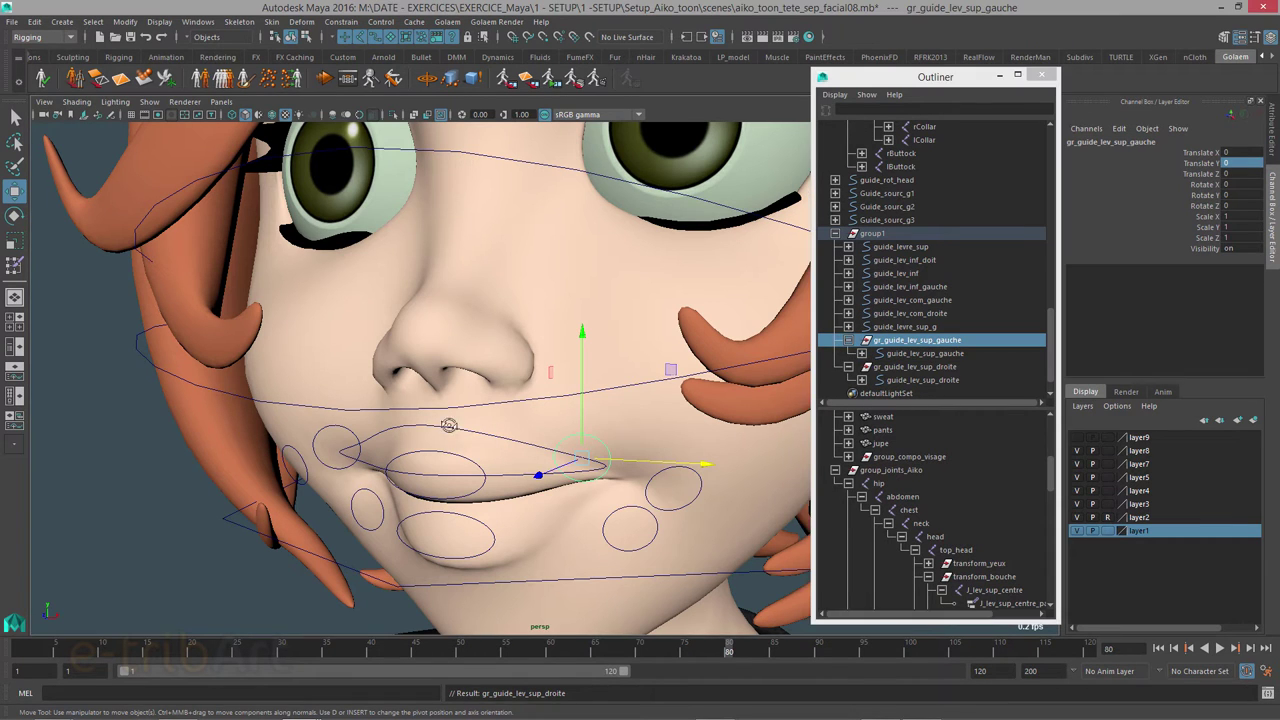
{"action": "left_click_drag", "start_coordinate": [460, 456], "coordinate": [498, 397], "text": "alt"}
{"action": "left_click", "coordinate": [505, 390]}
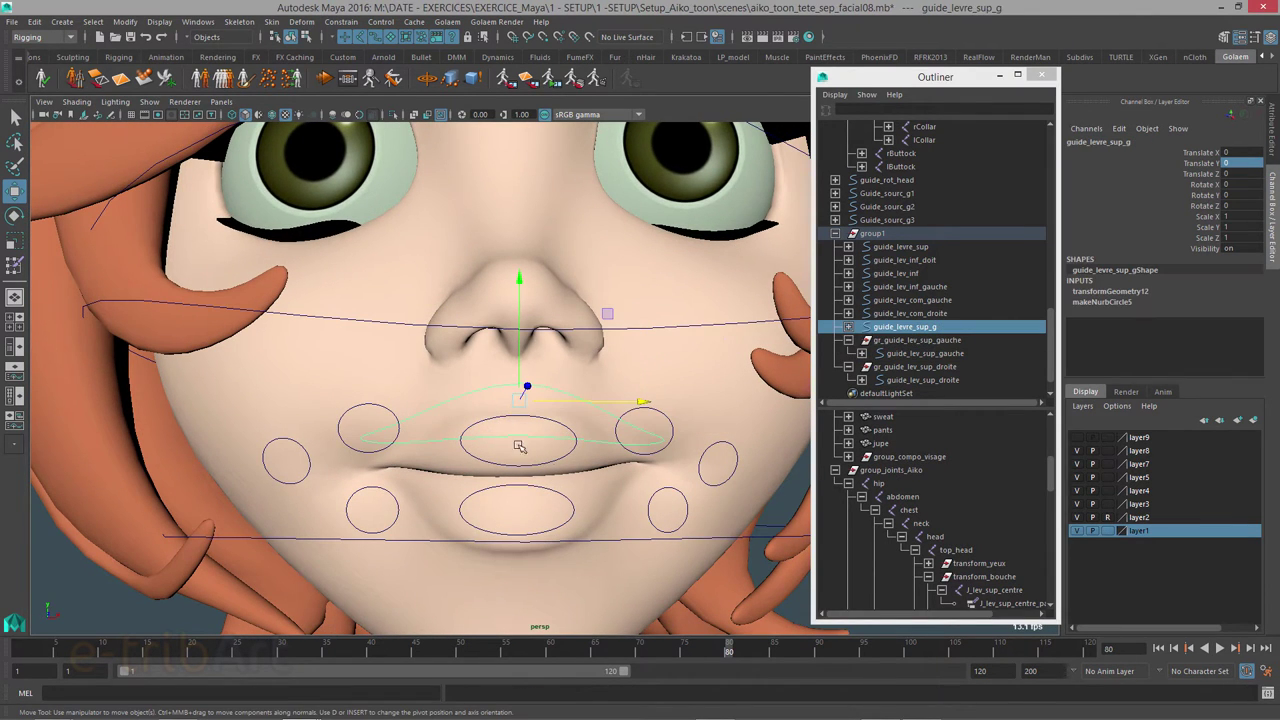
{"action": "left_click", "coordinate": [848, 340]}
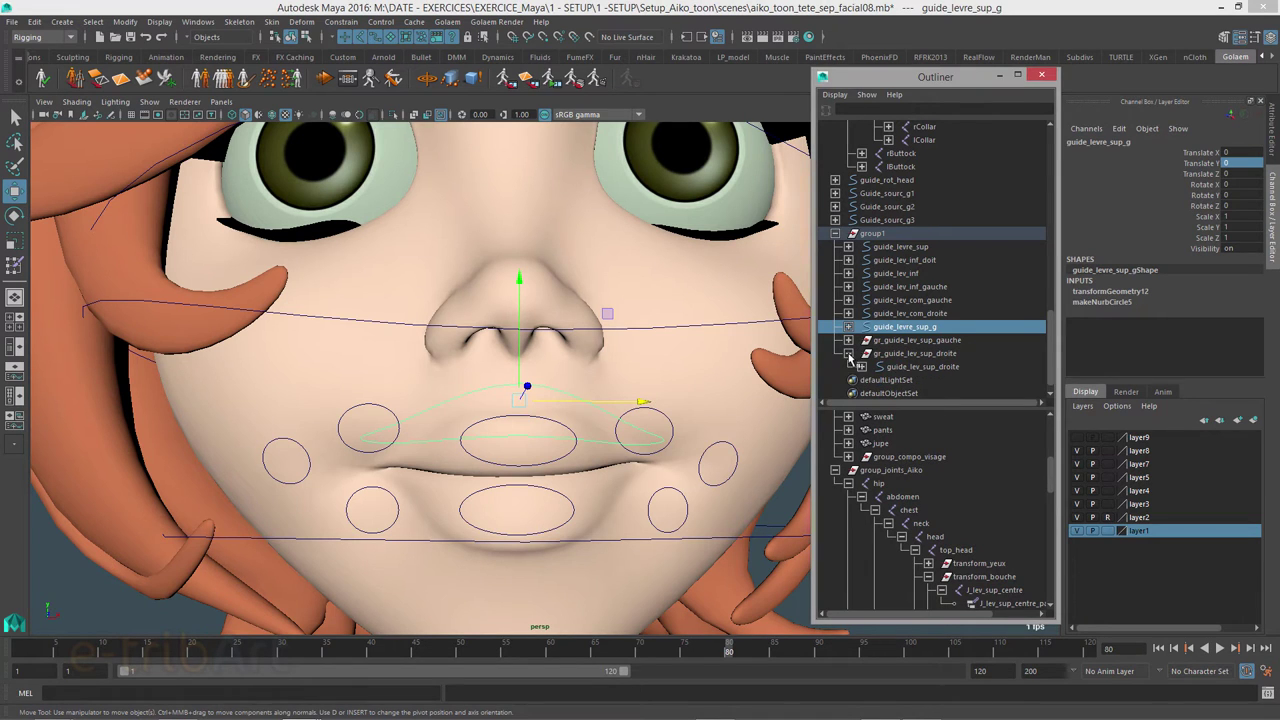
{"action": "left_click", "coordinate": [848, 353]}
{"action": "left_click", "coordinate": [895, 342], "text": "ctrl"}
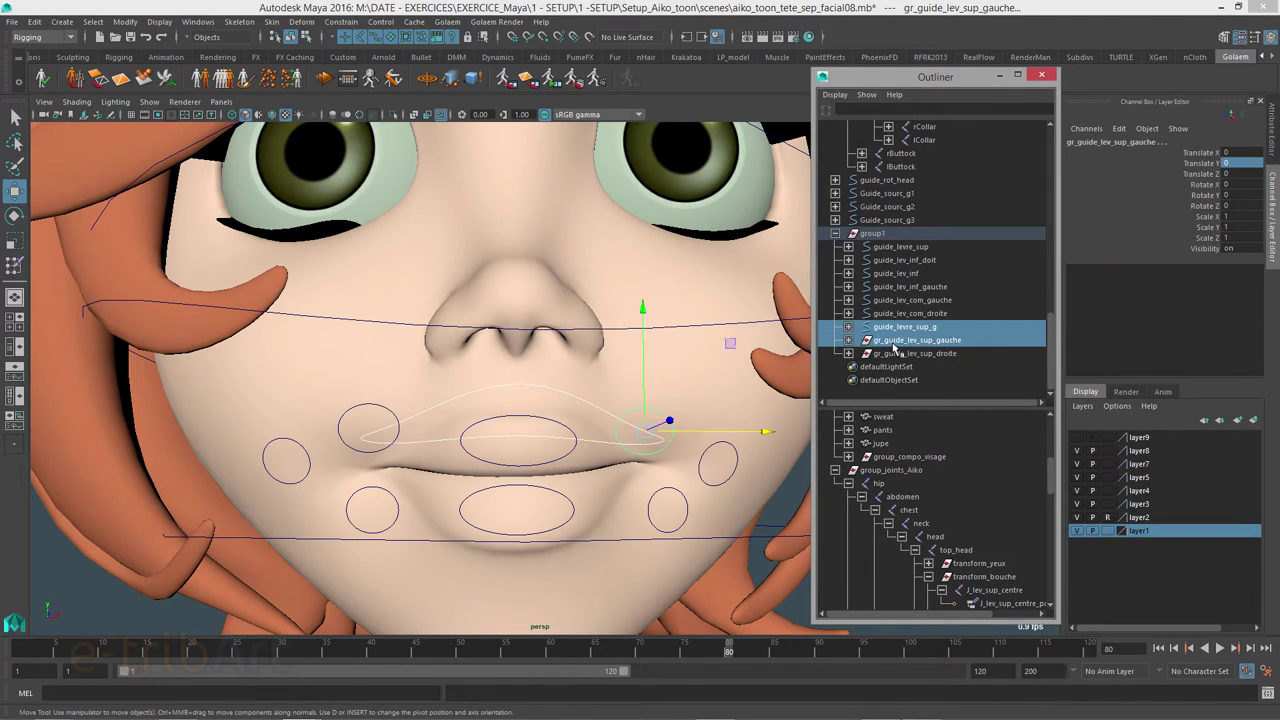
Step: Apply a point constraint with Maintain offset to gr_guide_lev_sup_gauche
{"action": "left_click", "coordinate": [382, 22]}
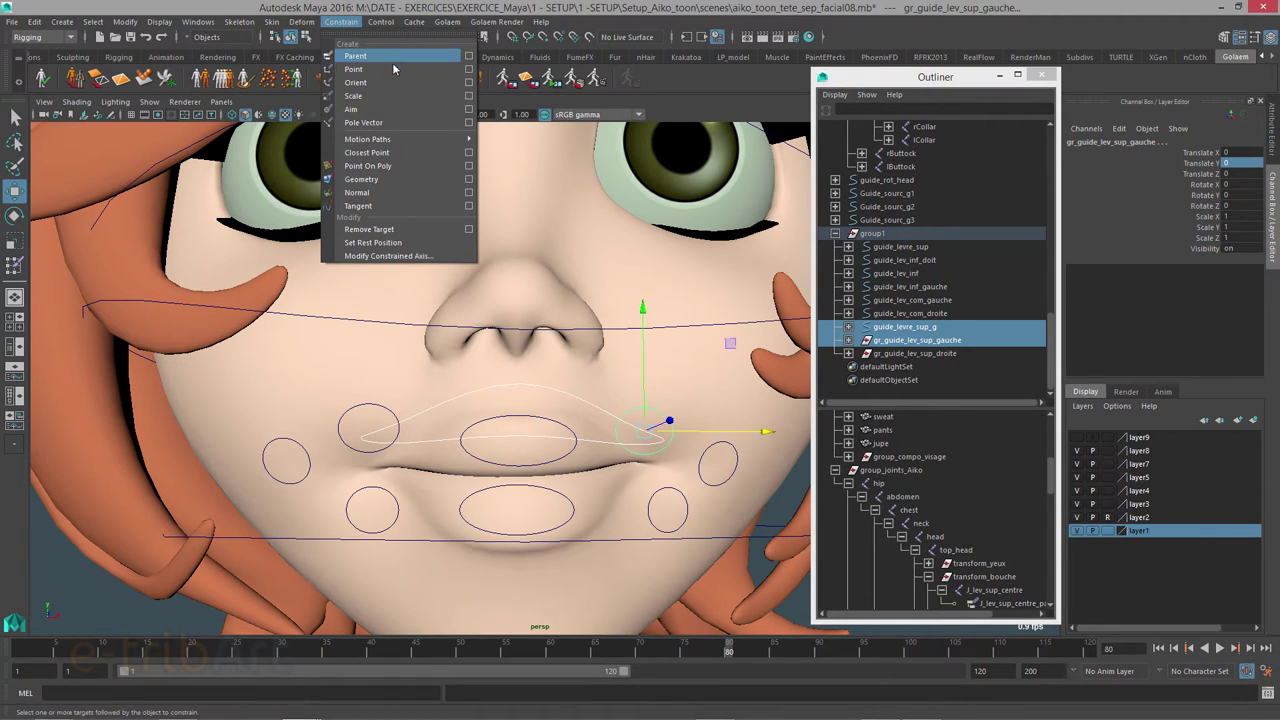
{"action": "left_click", "coordinate": [466, 72]}
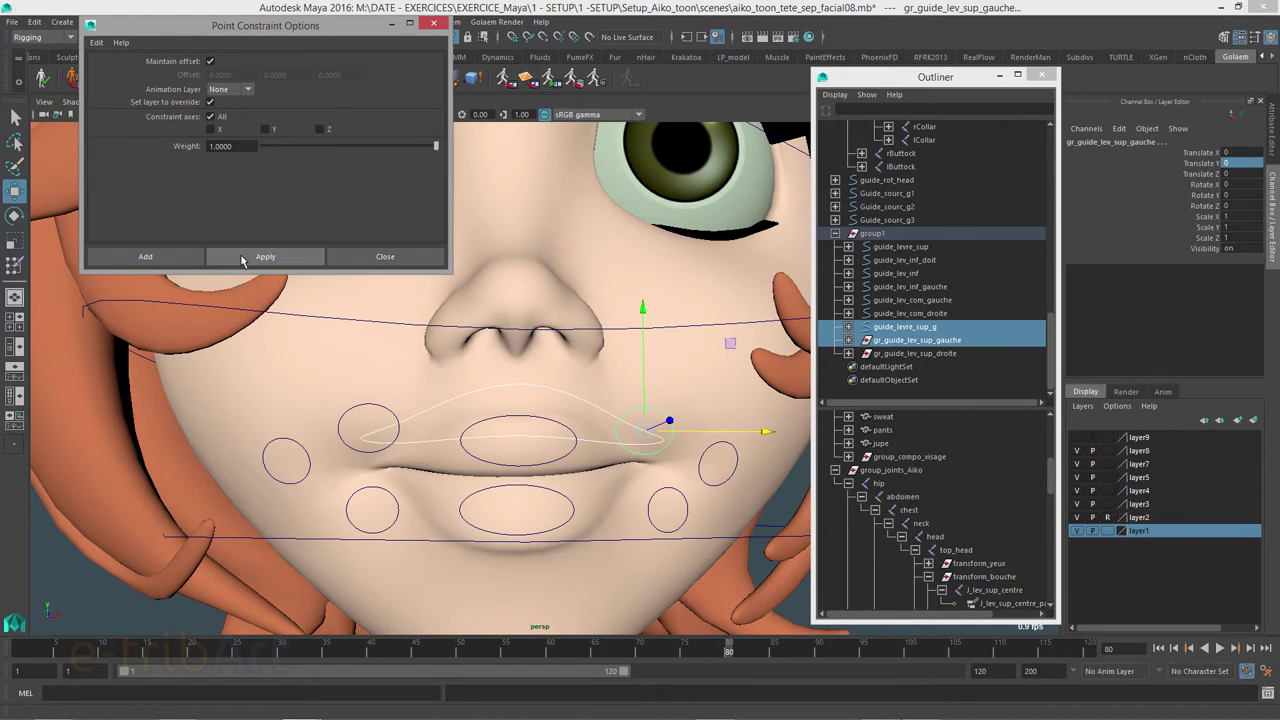
{"action": "left_click", "coordinate": [241, 258]}
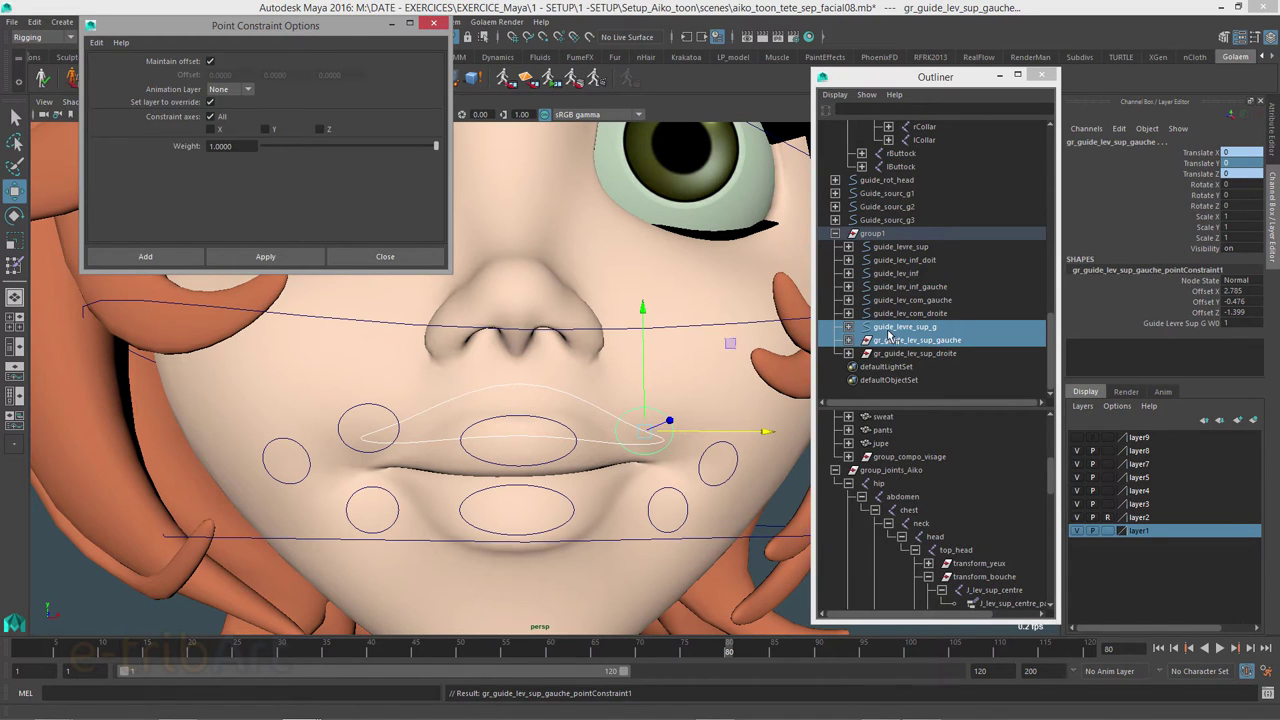
Step: Select guide_levre_sup_g alone and add the right upper-lip corner group
{"action": "left_click", "coordinate": [889, 333]}
{"action": "left_click", "coordinate": [889, 330]}
{"action": "left_click", "coordinate": [890, 340]}
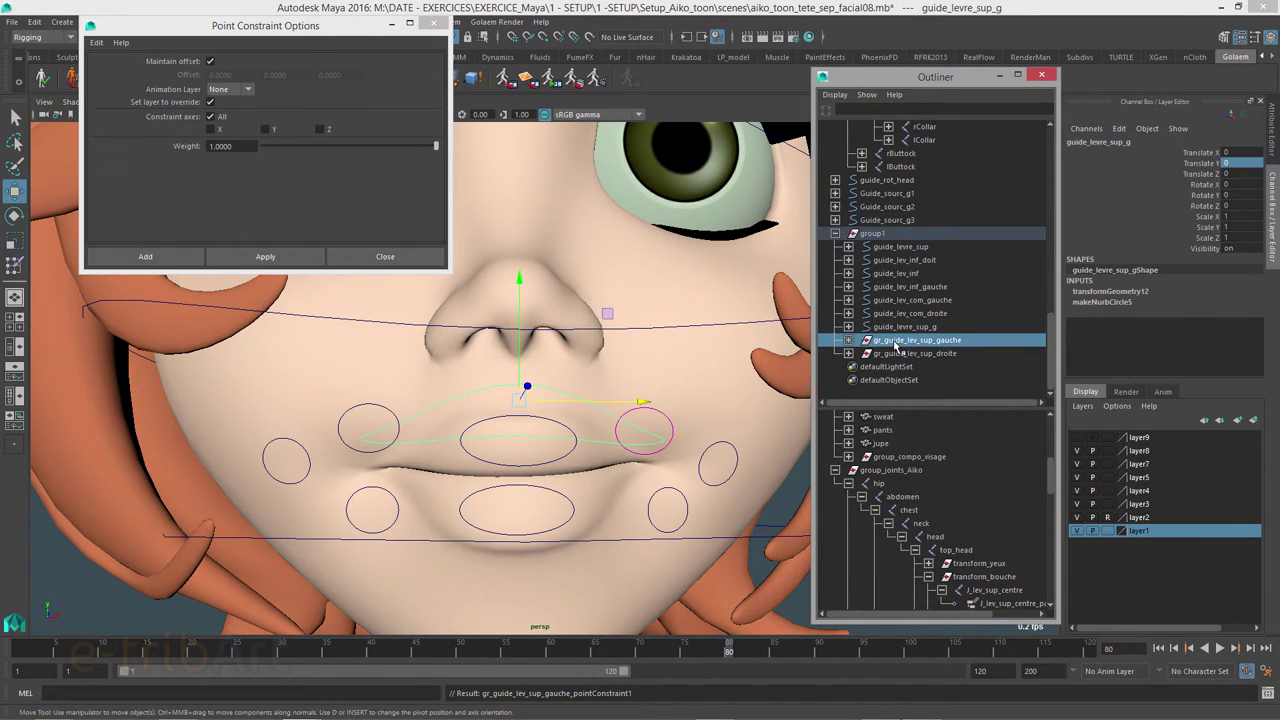
Step: Point-constrain gr_guide_lev_sup_droite to guide_levre_sup_g and check both corner groups' constraints
{"action": "left_click", "coordinate": [890, 327]}
{"action": "left_click", "coordinate": [897, 355], "text": "ctrl"}
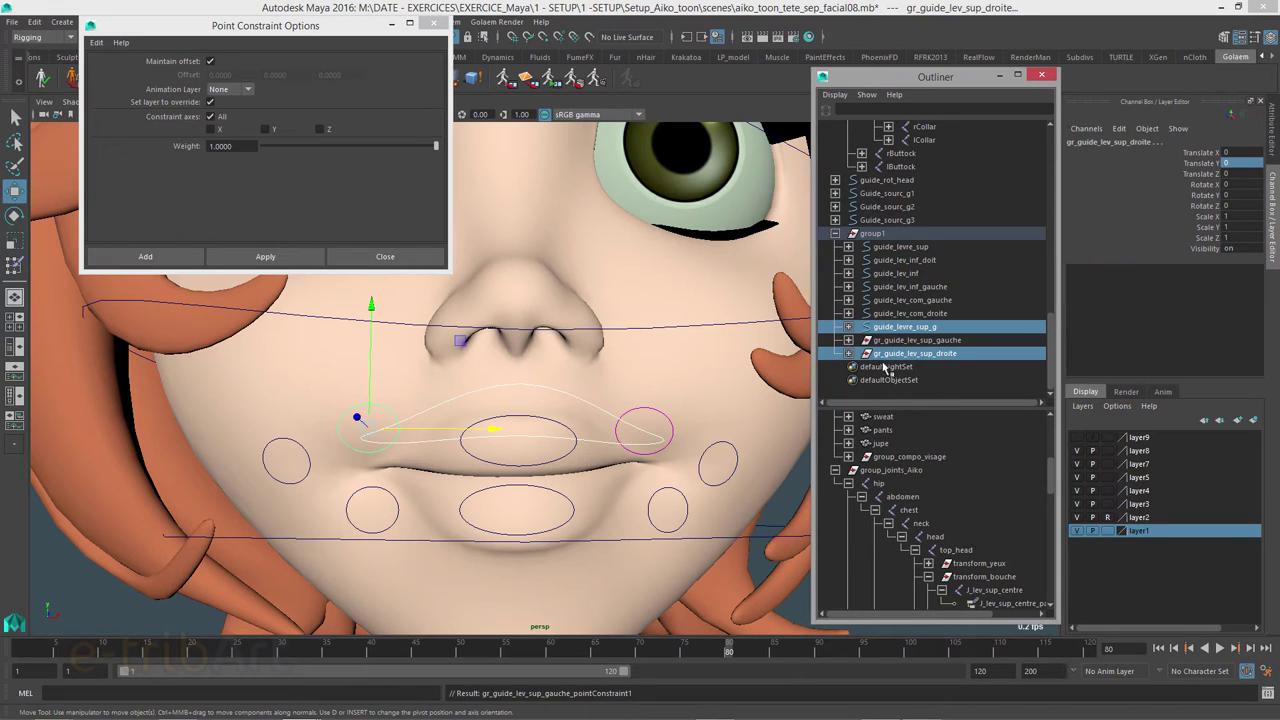
{"action": "left_click", "coordinate": [849, 341]}
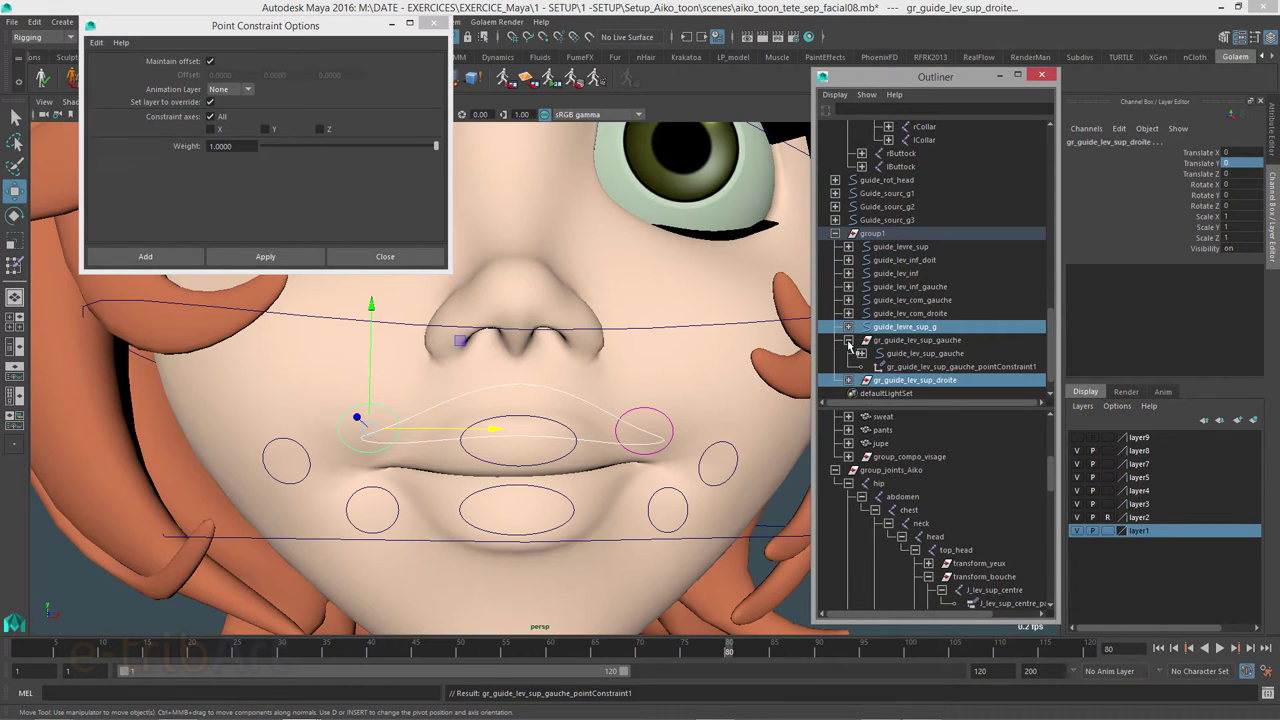
{"action": "left_click", "coordinate": [849, 341]}
{"action": "left_click", "coordinate": [265, 256]}
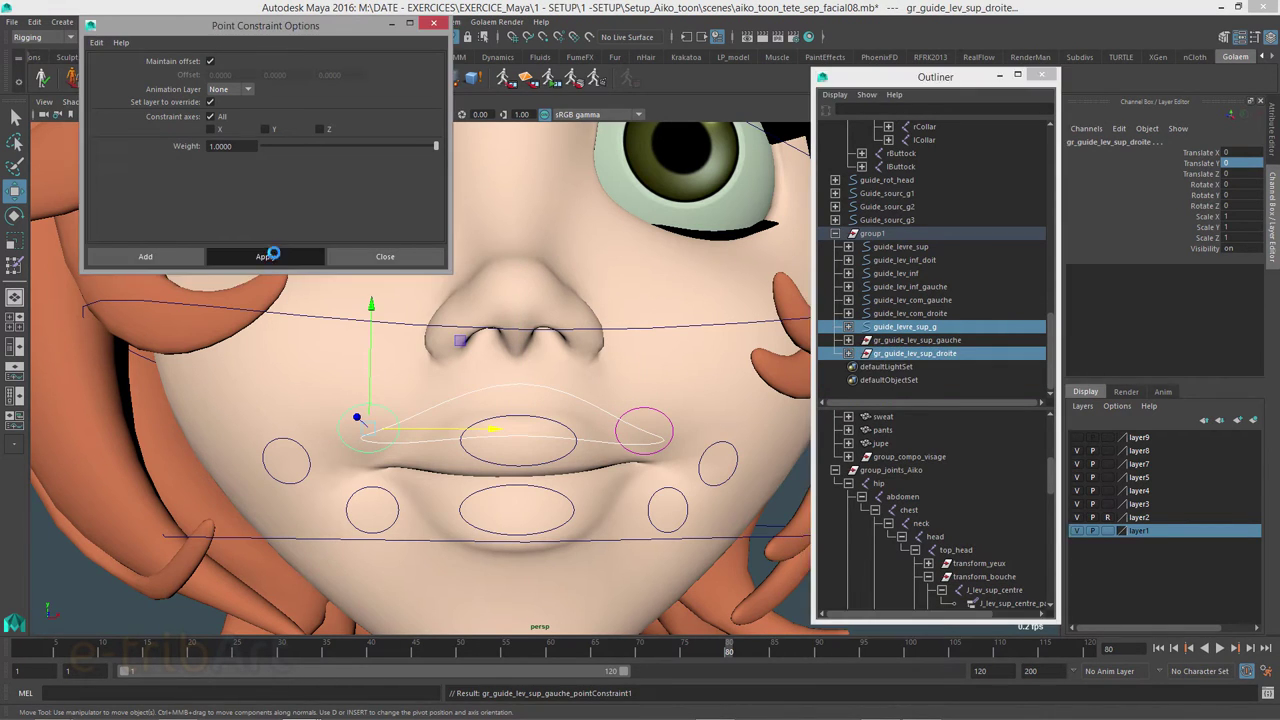
{"action": "left_click", "coordinate": [849, 354]}
{"action": "left_click", "coordinate": [849, 354]}
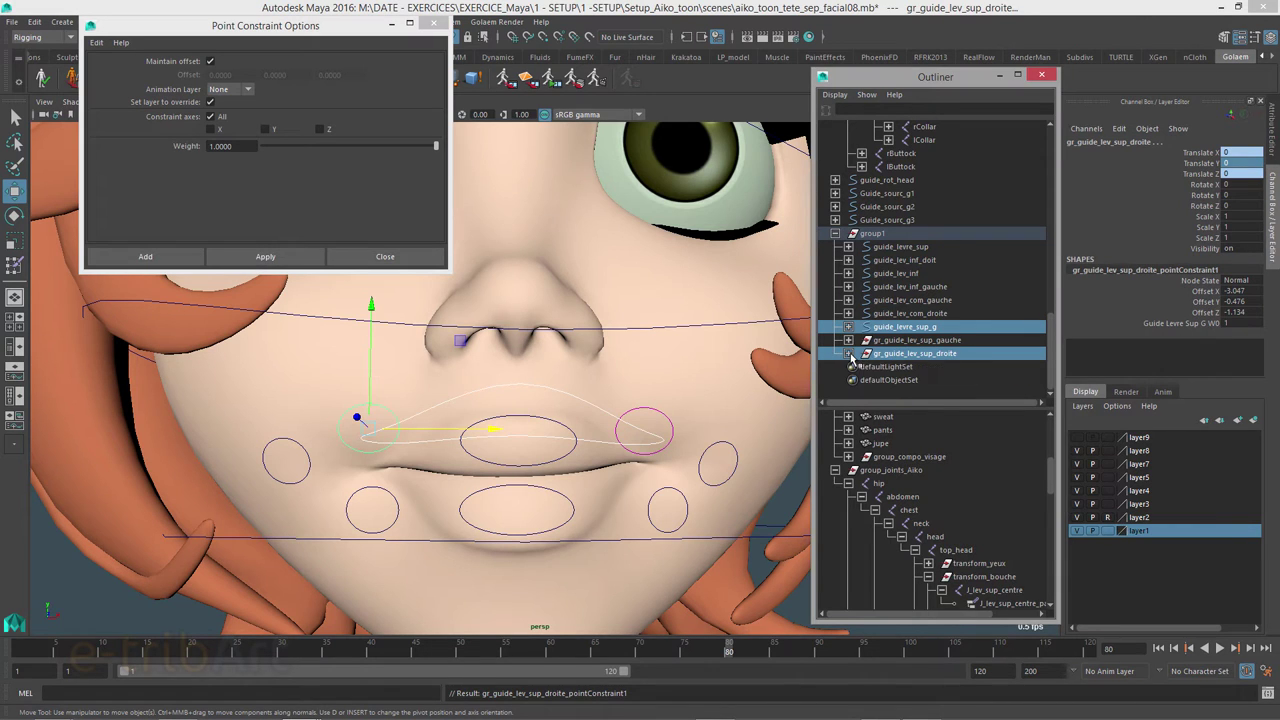
Step: Point-constrain guide_levre_sup to guide_levre_sup_g and inspect its new constraint in the Outliner
{"action": "left_click", "coordinate": [903, 332]}
{"action": "left_click", "coordinate": [902, 248], "text": "ctrl"}
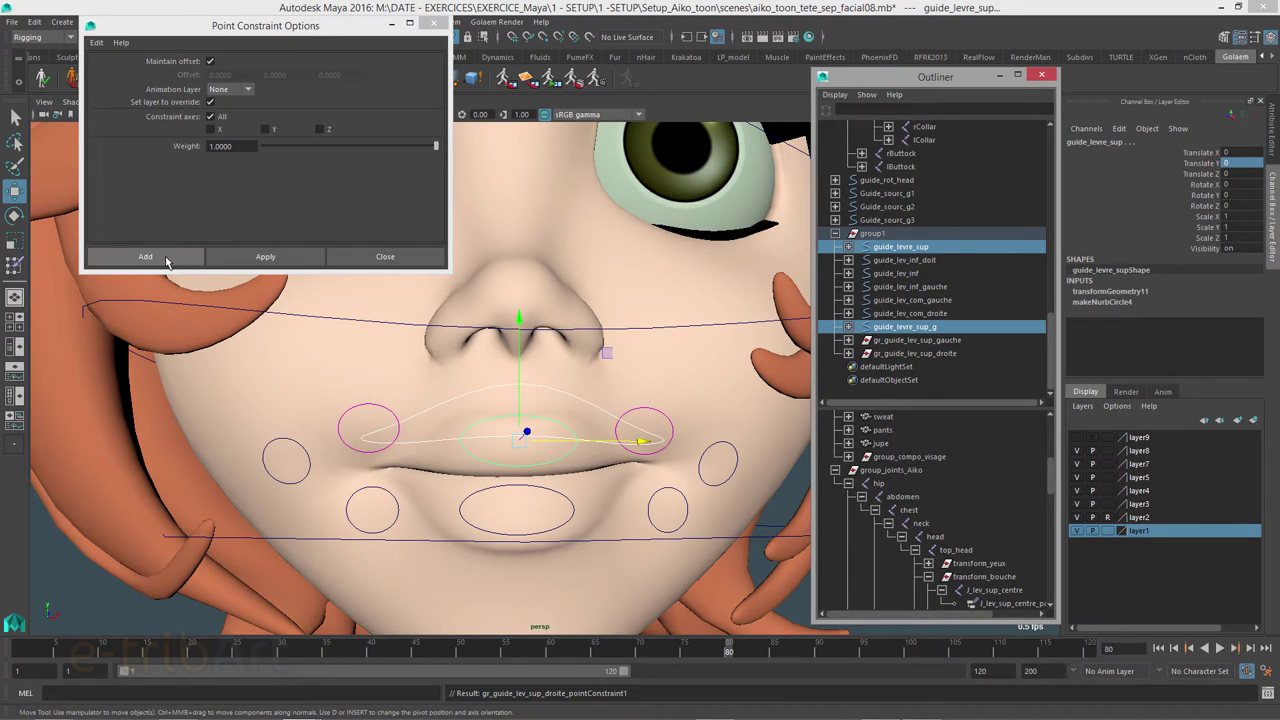
{"action": "left_click", "coordinate": [167, 262]}
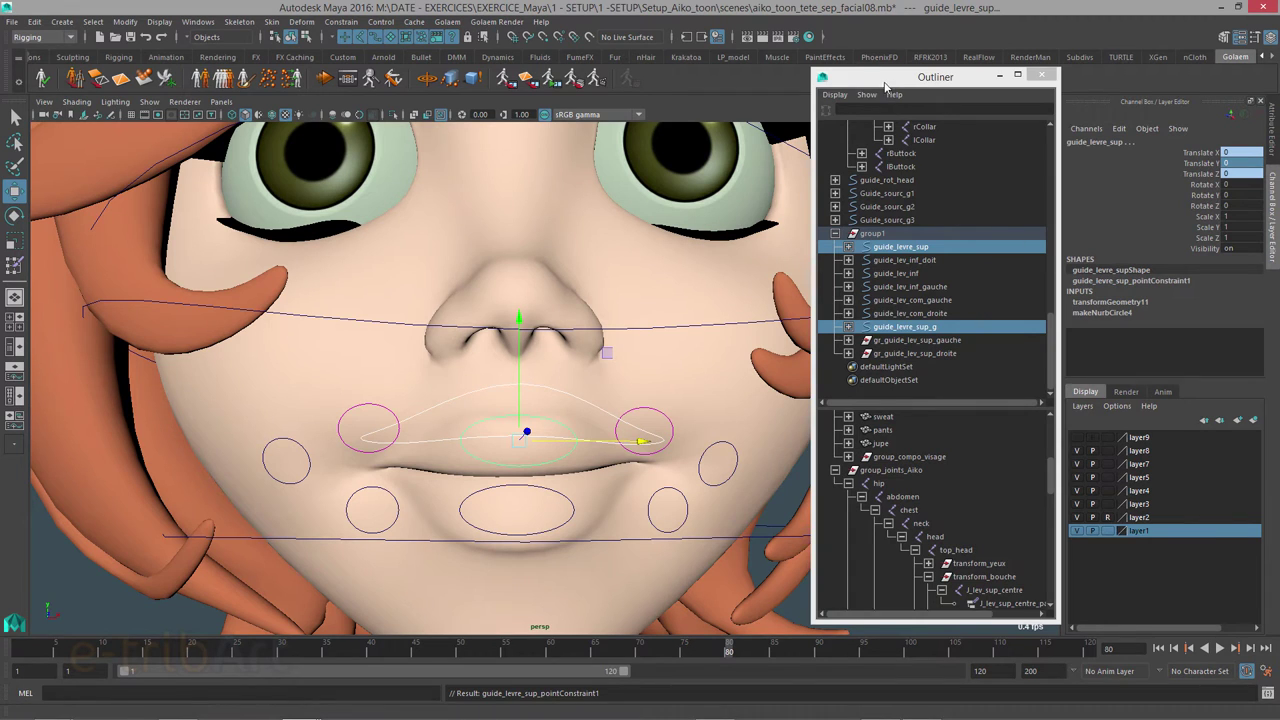
{"action": "left_click_drag", "start_coordinate": [888, 78], "coordinate": [841, 70]}
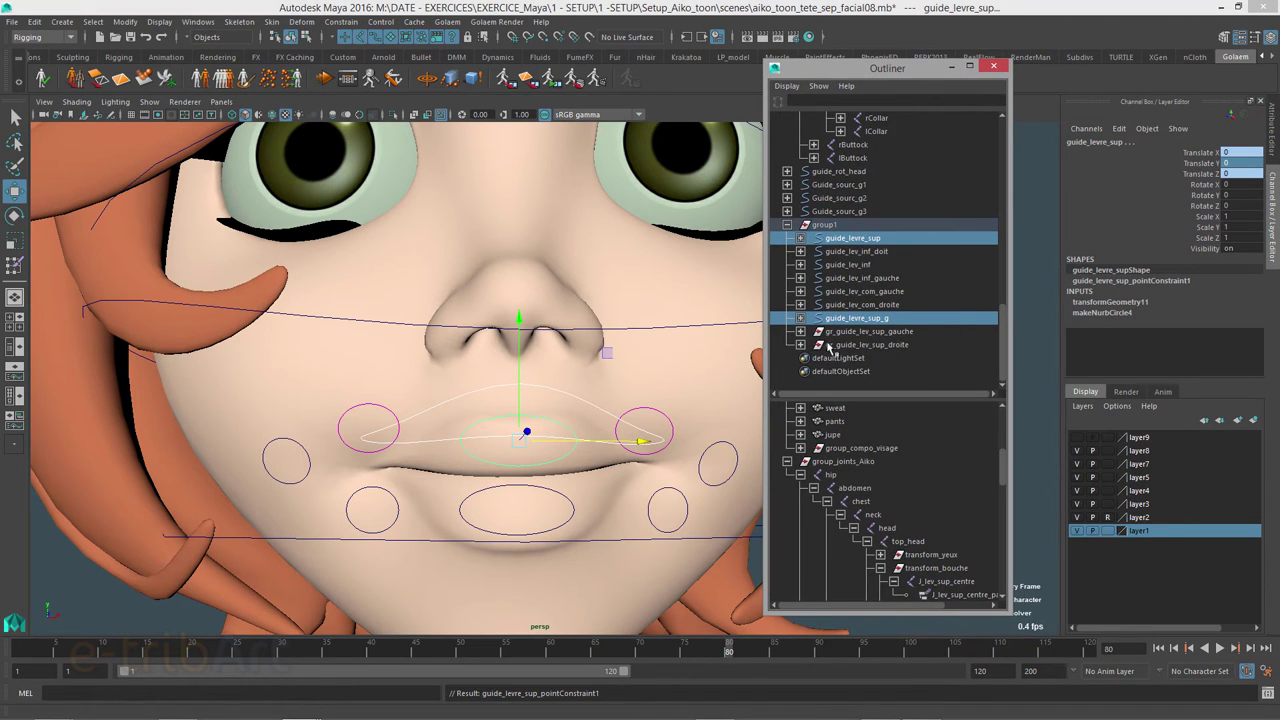
{"action": "left_click", "coordinate": [800, 238]}
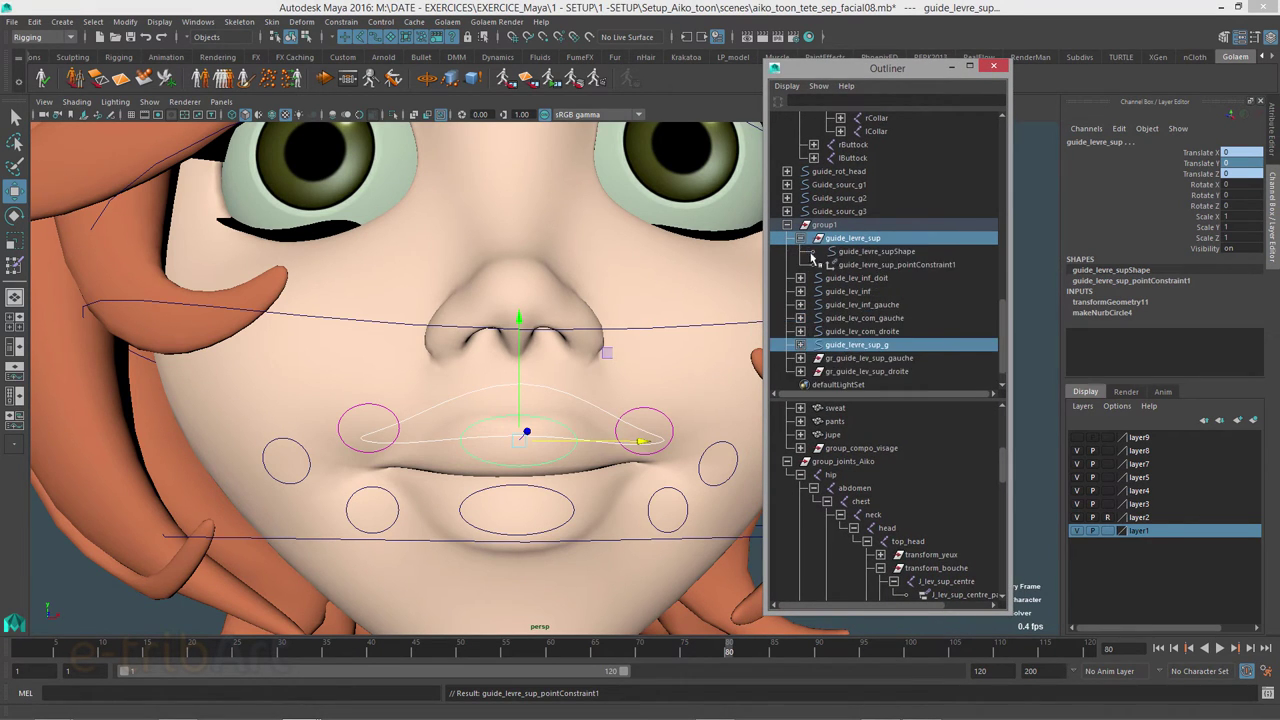
{"action": "left_click", "coordinate": [850, 265]}
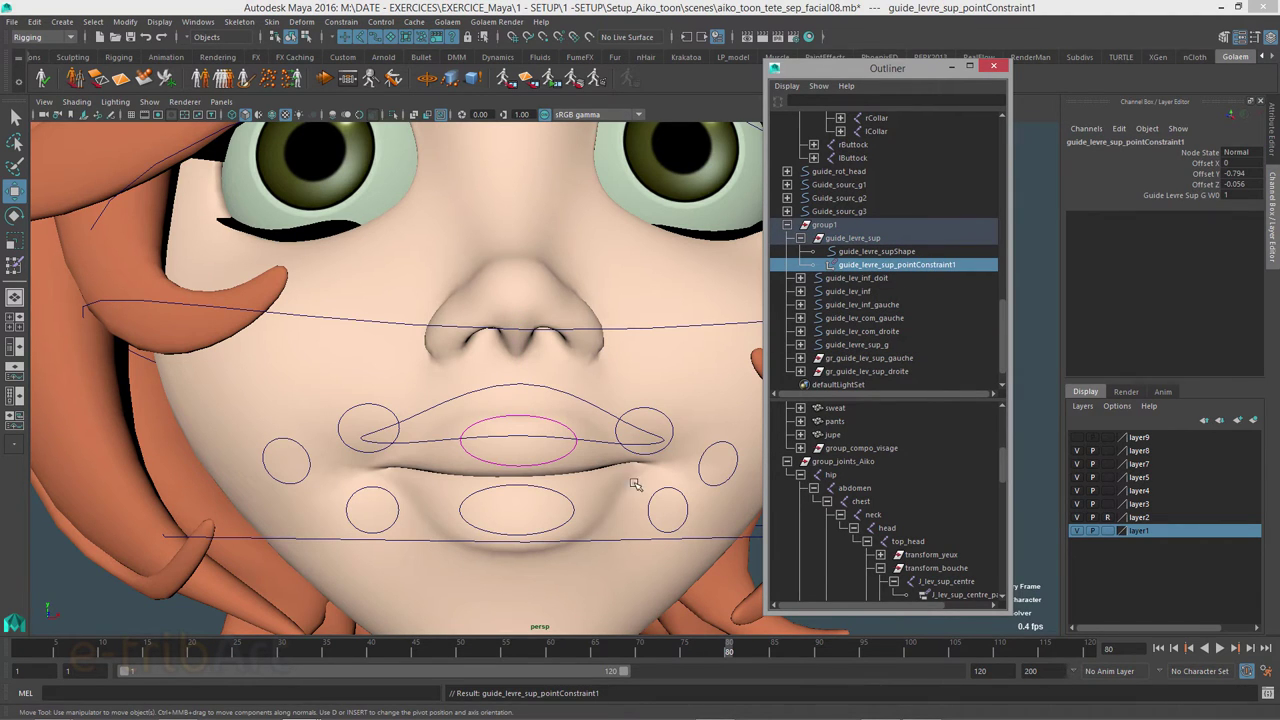
{"action": "left_click", "coordinate": [553, 391]}
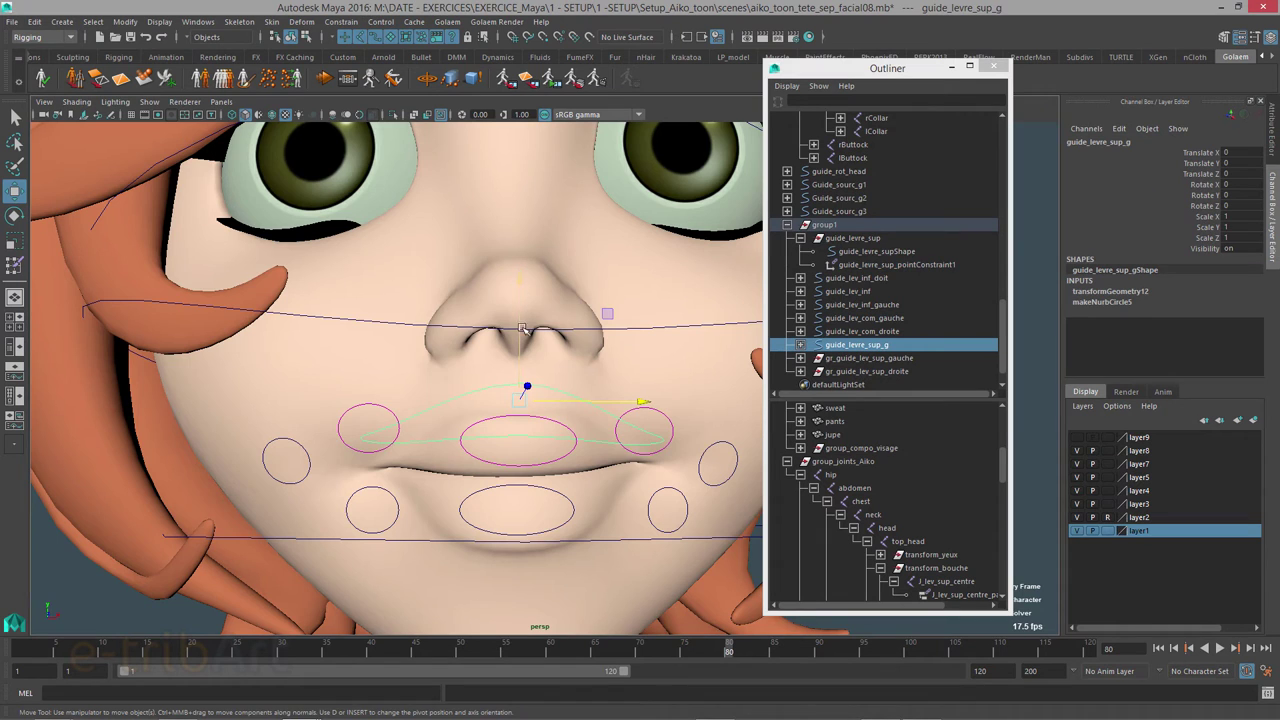
Step: Test-move guide_levre_sup_g, undo it, and select guide_levre_sup_pointConstraint1
{"action": "mouse_move", "coordinate": [518, 318]}
{"action": "left_mouse_down", "text": "alt"}
{"action": "mouse_move", "coordinate": [415, 326]}
{"action": "mouse_move", "coordinate": [528, 236]}
{"action": "mouse_move", "coordinate": [528, 223]}
{"action": "mouse_move", "coordinate": [519, 229]}
{"action": "left_mouse_up", "text": "alt"}
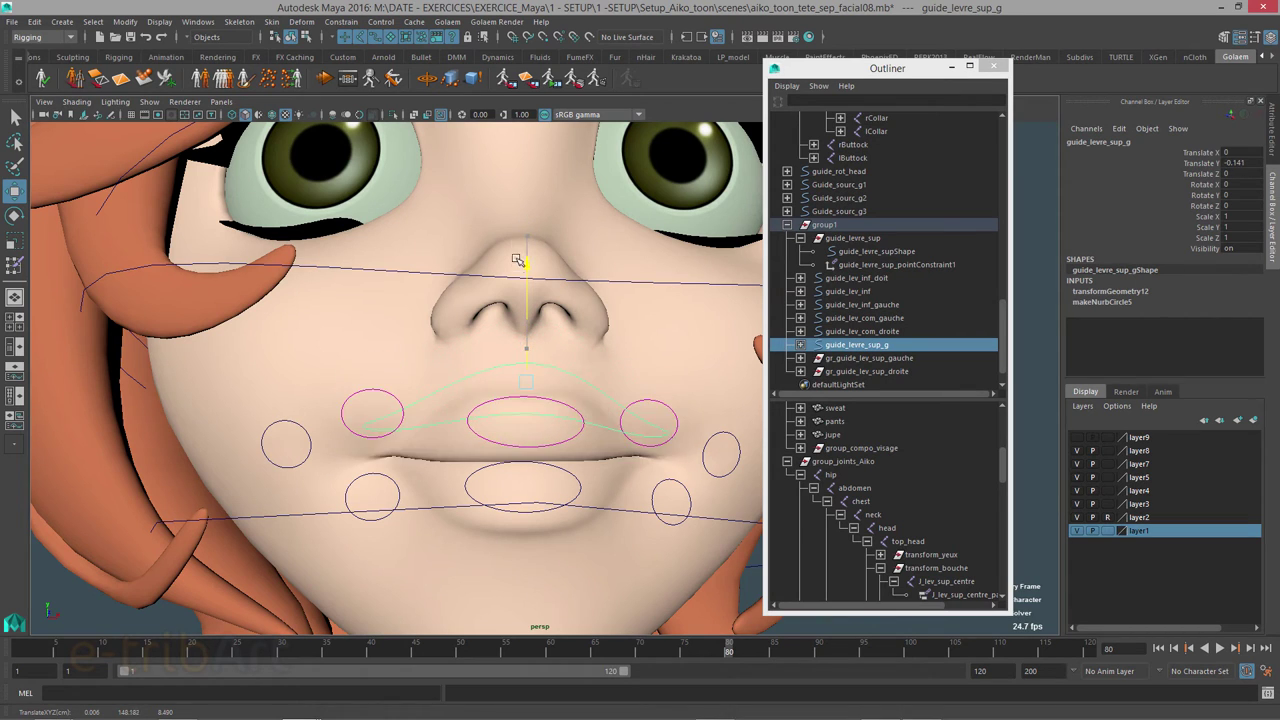
{"action": "key", "text": "ctrl+z"}
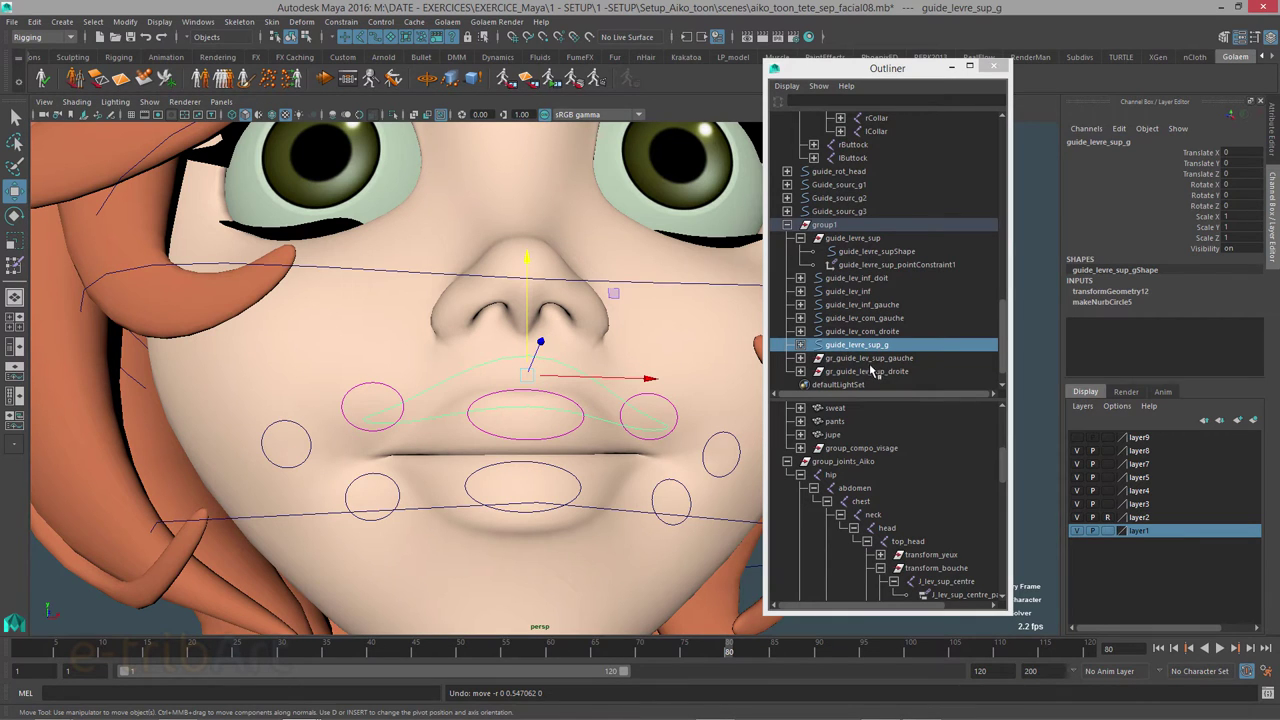
{"action": "left_click", "coordinate": [866, 265]}
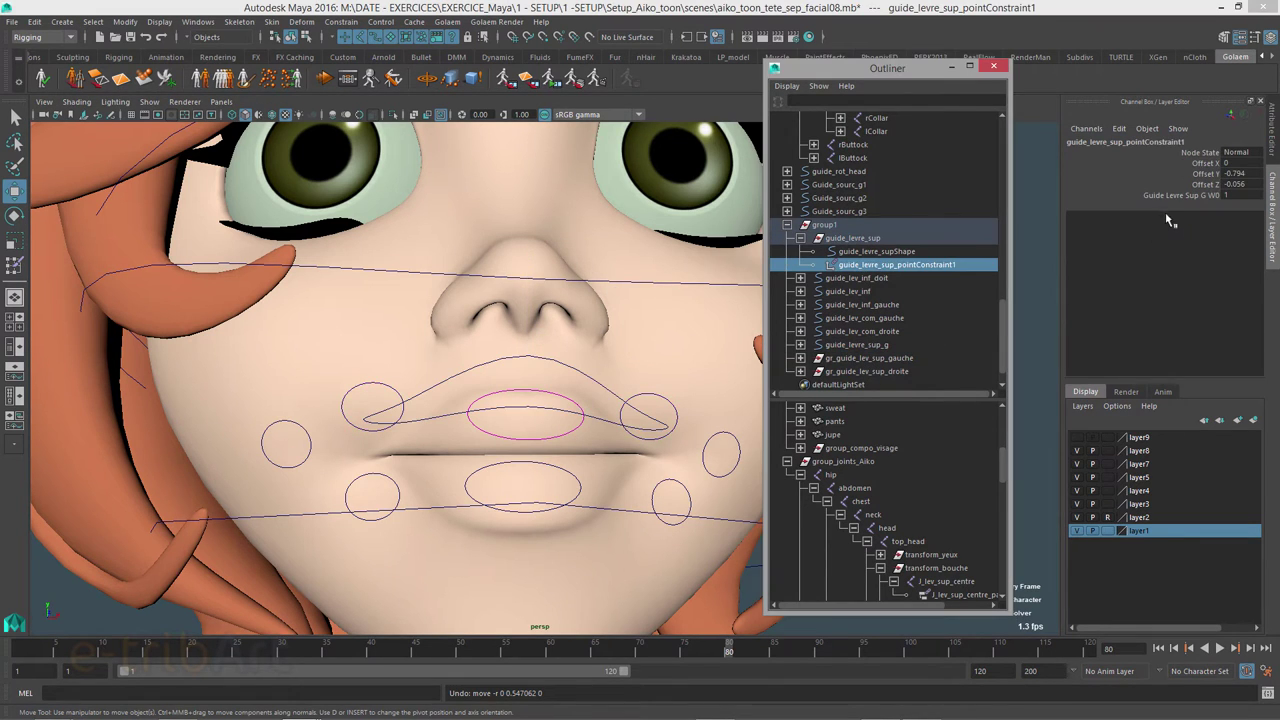
Step: Set the constraint's Guide Levre Sup G W0 to 0.2, test-raise guide_levre_sup_g, then undo
{"action": "double_click", "coordinate": [1220, 196]}
{"action": "type", "text": "0.2"}
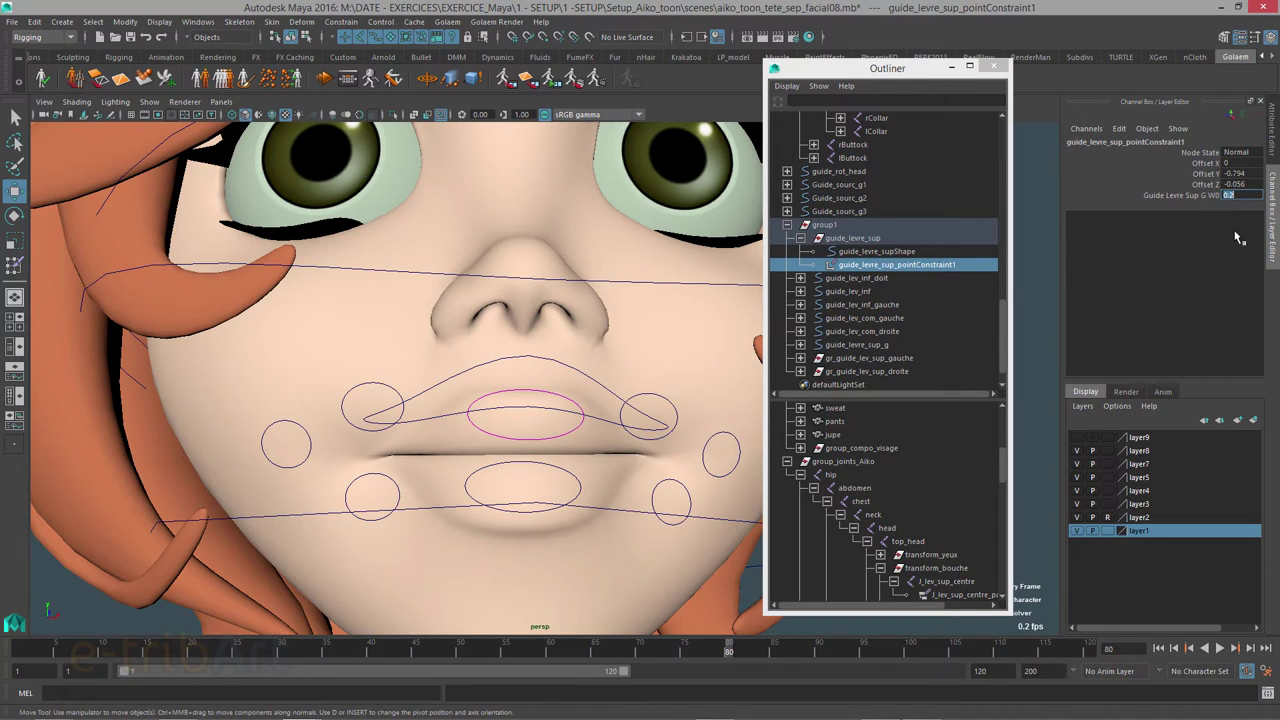
{"action": "key", "text": "Return"}
{"action": "left_click", "coordinate": [560, 362]}
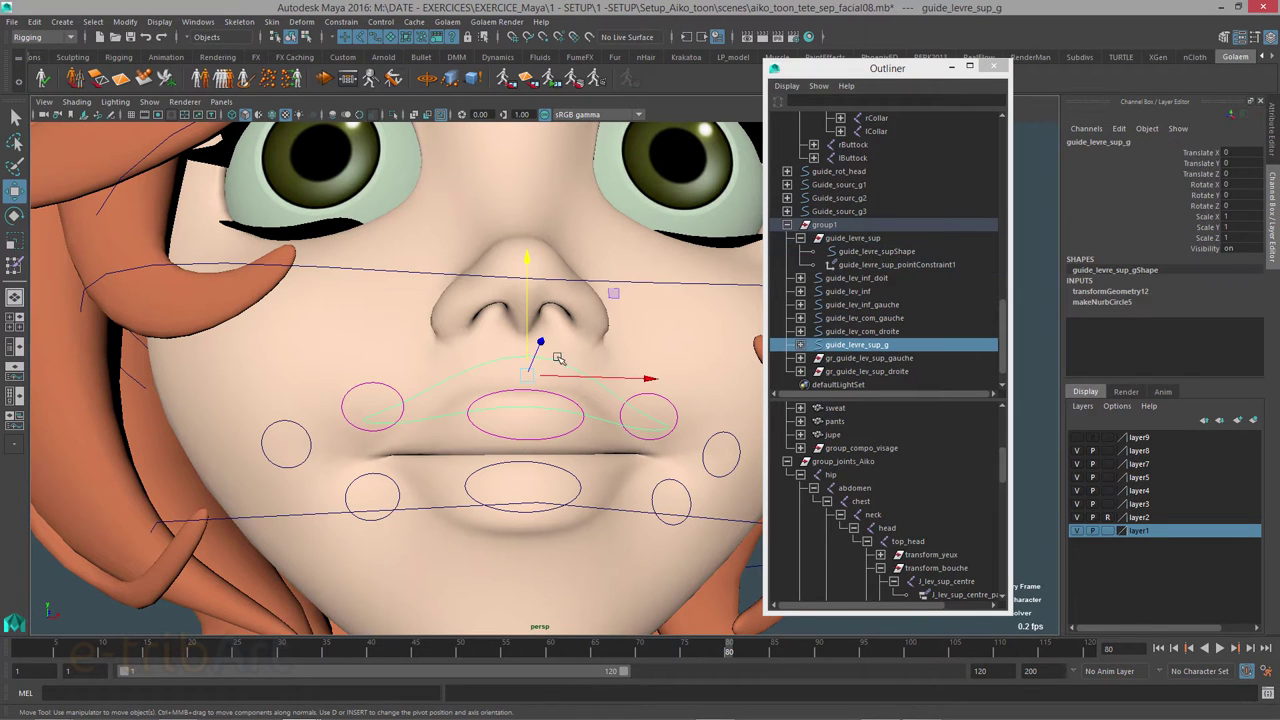
{"action": "mouse_move", "coordinate": [528, 293]}
{"action": "left_mouse_down"}
{"action": "mouse_move", "coordinate": [528, 262]}
{"action": "mouse_move", "coordinate": [522, 346]}
{"action": "left_mouse_up"}
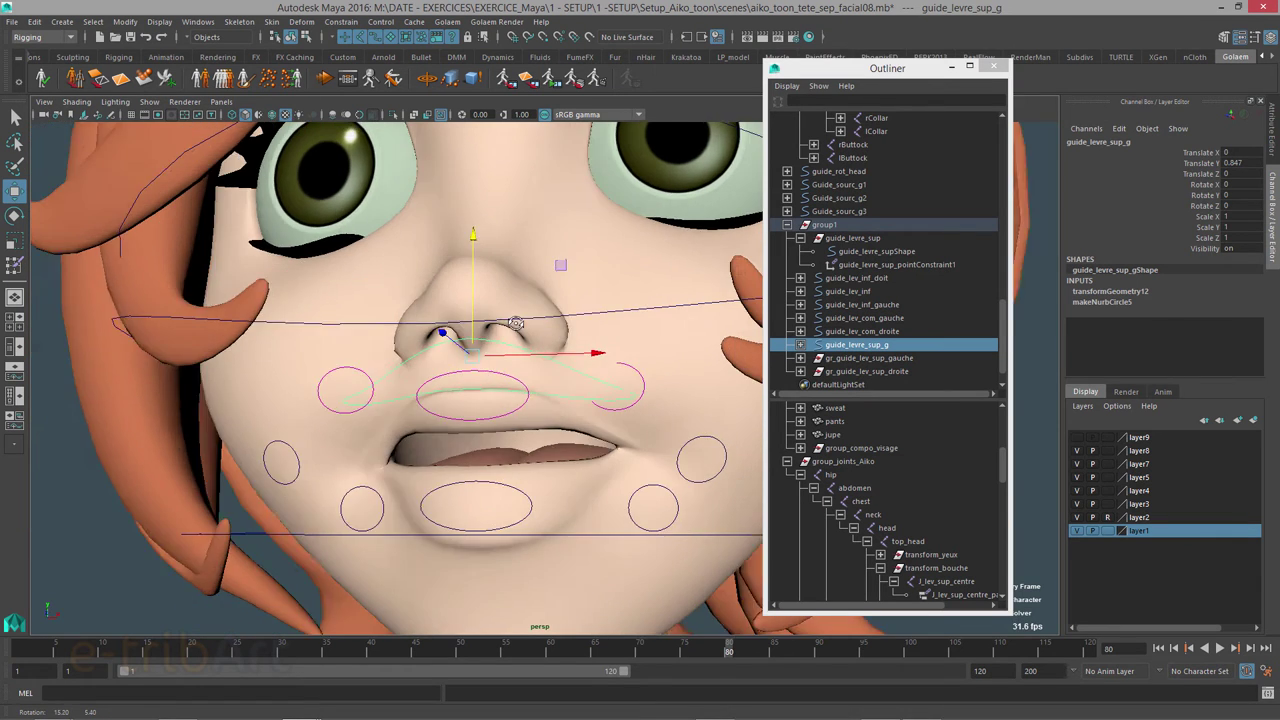
{"action": "key", "text": "ctrl+z"}
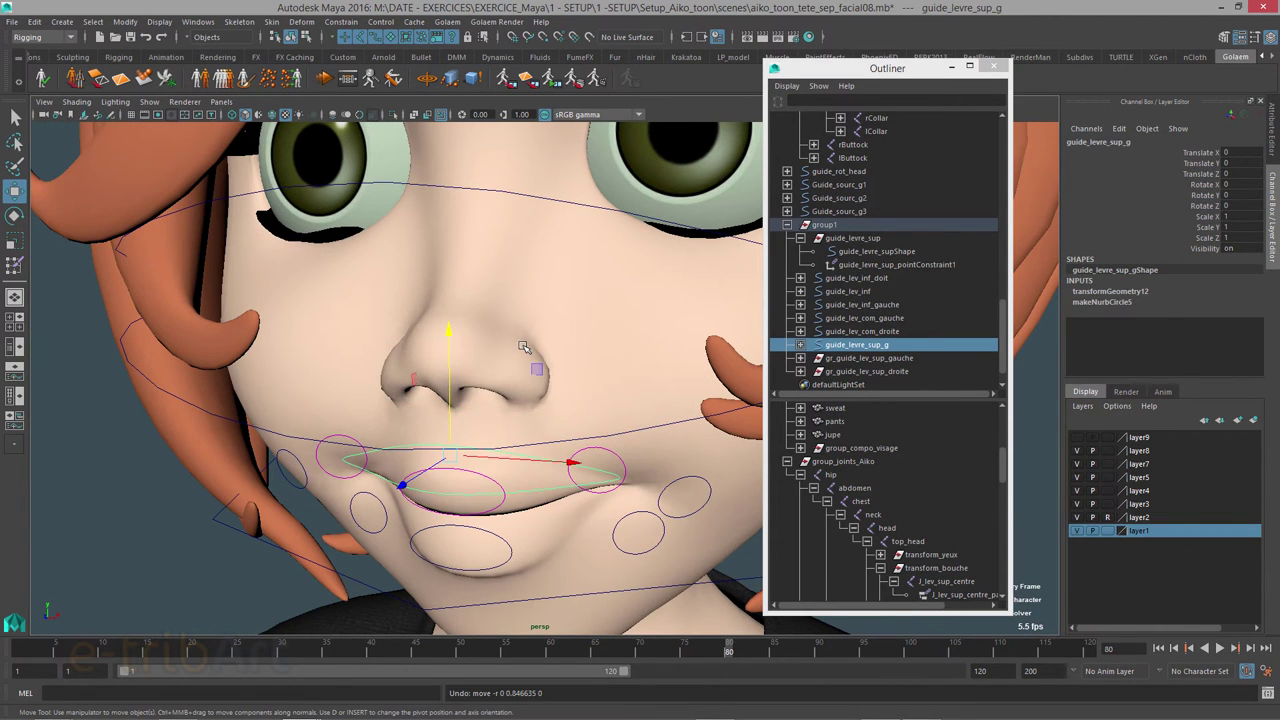
{"action": "left_click", "coordinate": [868, 265]}
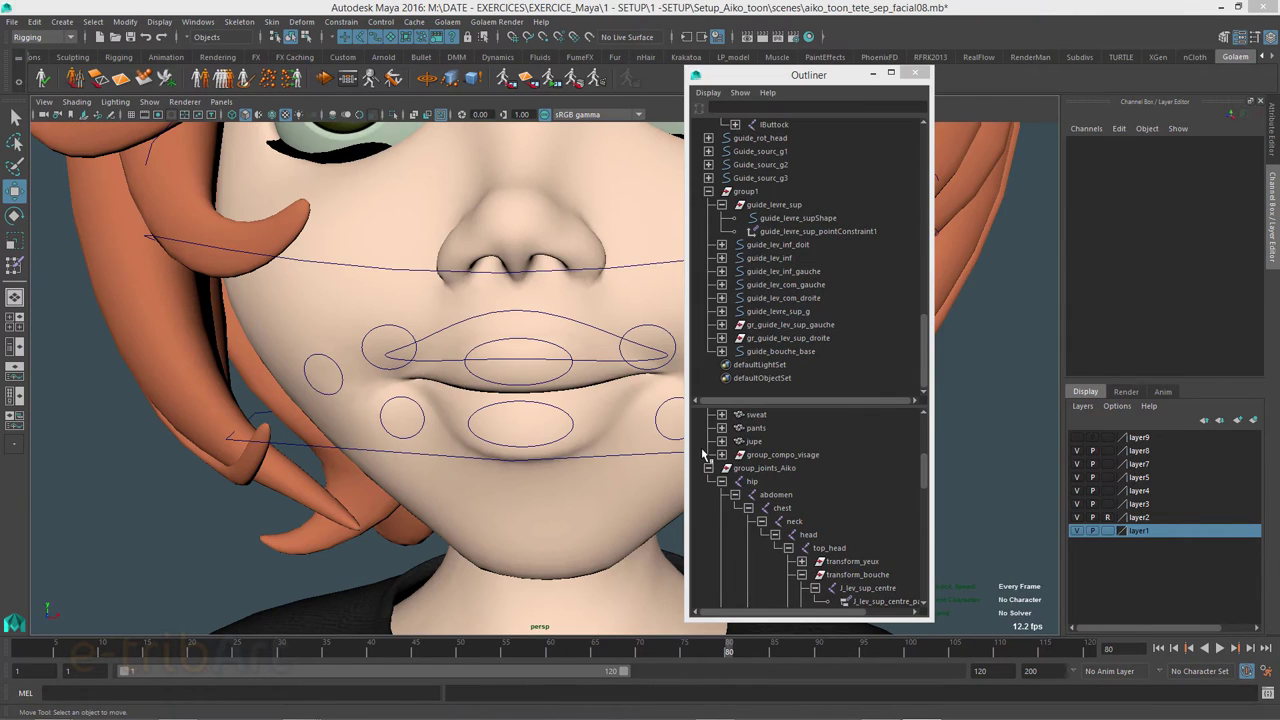
Step: Raise guide_levre_sup_g to open the mouth and select guide_levre_sup's point constraint
{"action": "left_click", "coordinate": [560, 318]}
{"action": "mouse_move", "coordinate": [557, 337]}
{"action": "left_mouse_down", "text": "alt"}
{"action": "mouse_move", "coordinate": [457, 260]}
{"action": "mouse_move", "coordinate": [471, 194]}
{"action": "mouse_move", "coordinate": [523, 226]}
{"action": "mouse_move", "coordinate": [557, 323]}
{"action": "left_mouse_up", "text": "alt"}
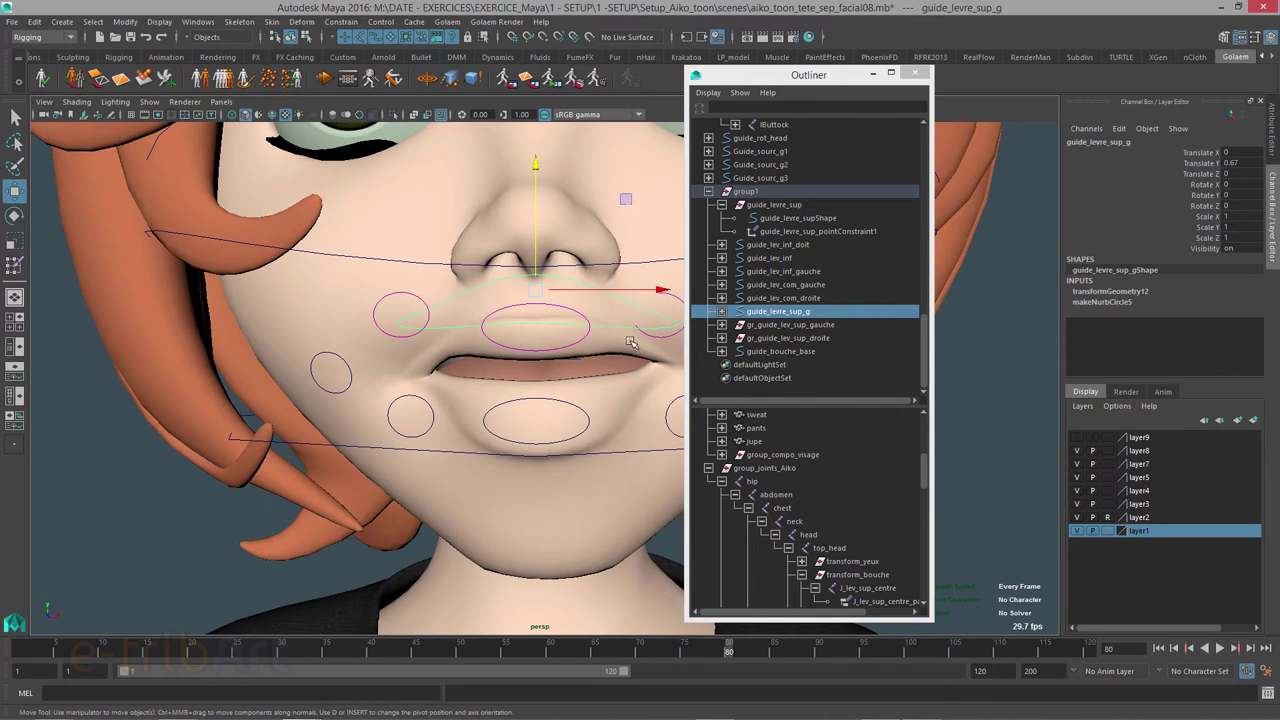
{"action": "left_click", "coordinate": [588, 337]}
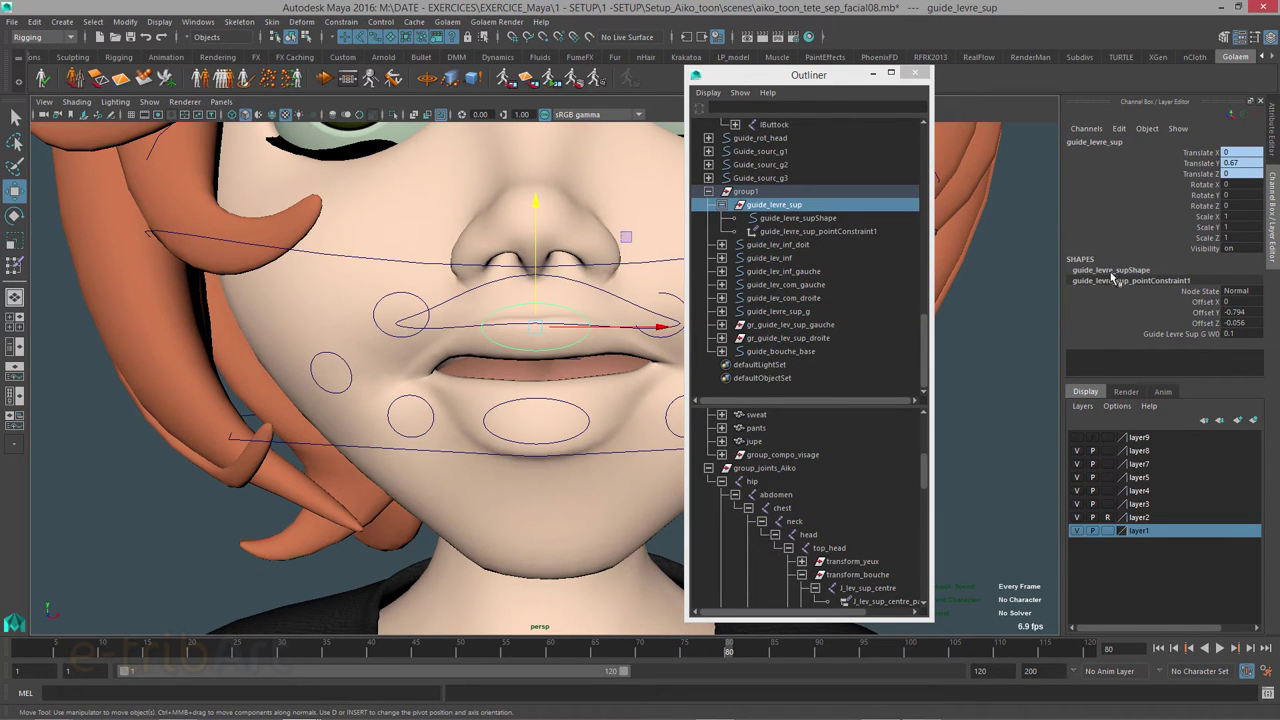
{"action": "left_click", "coordinate": [816, 231]}
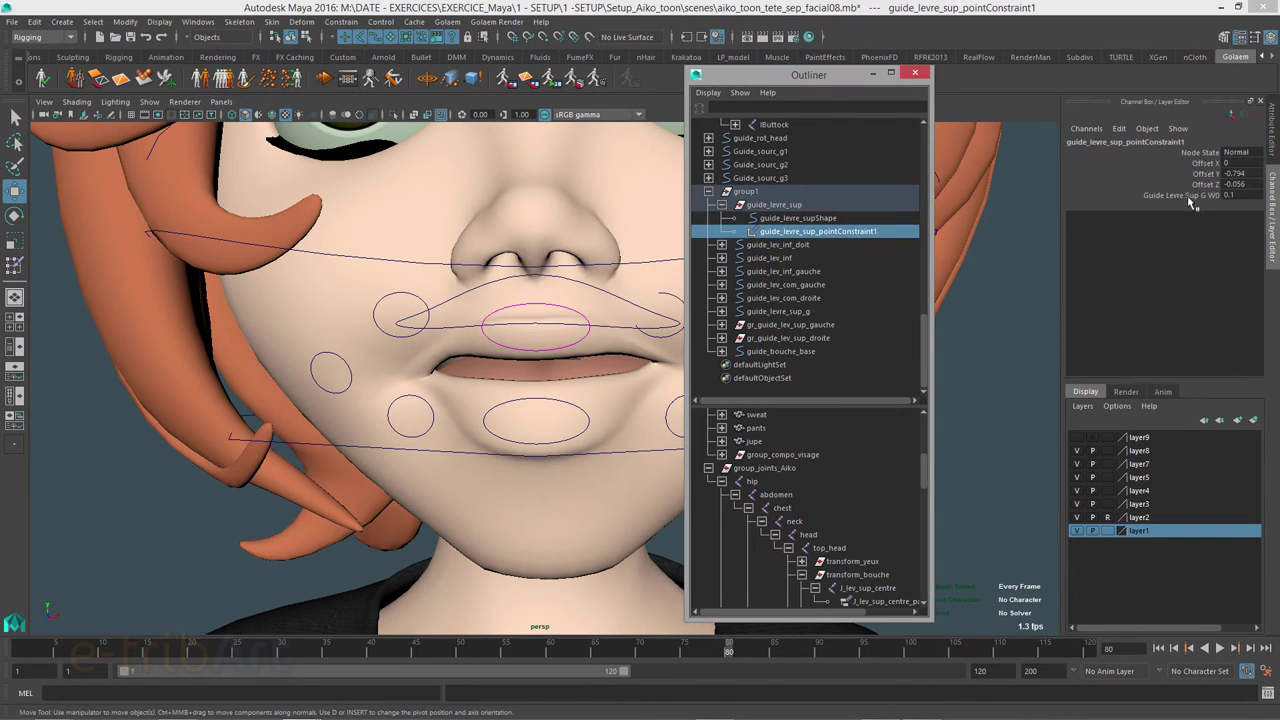
Step: Try W0 weights 0, 1 and 0 on the constraint, ending at 0.2
{"action": "left_click", "coordinate": [1228, 195]}
{"action": "type", "text": "0"}
{"action": "key", "text": "Return"}
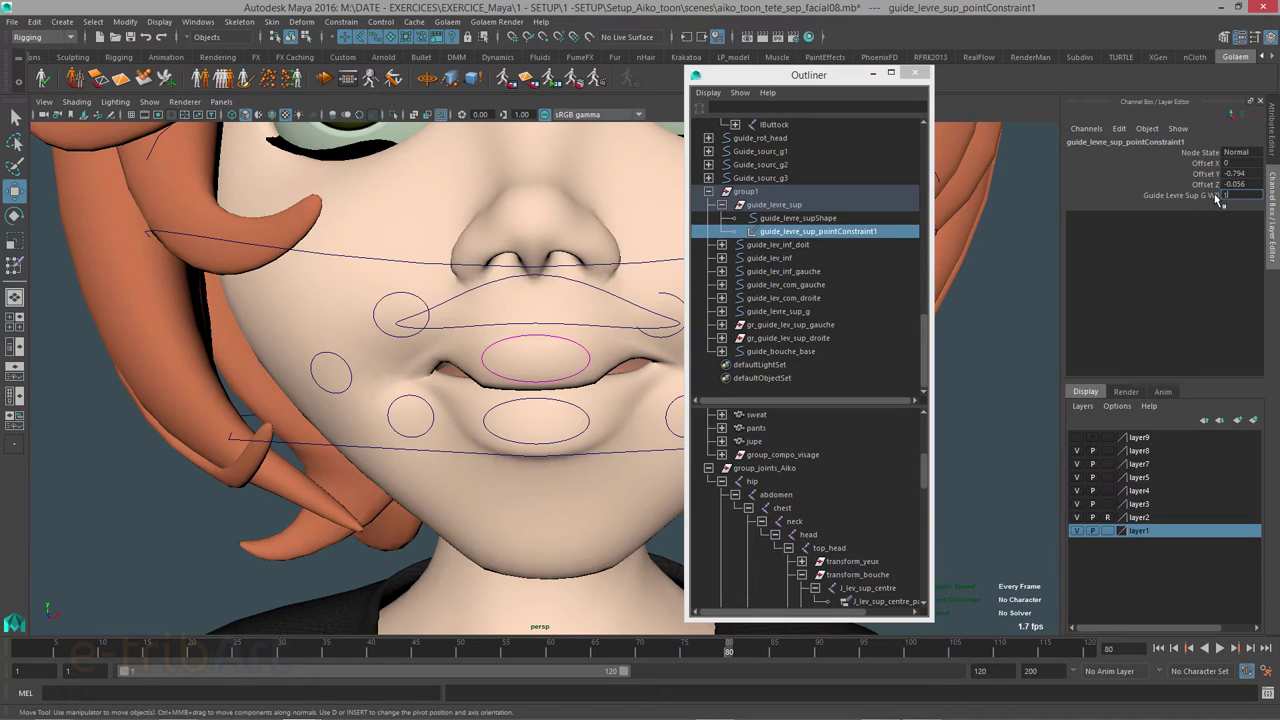
{"action": "type", "text": "1"}
{"action": "key", "text": "Return"}
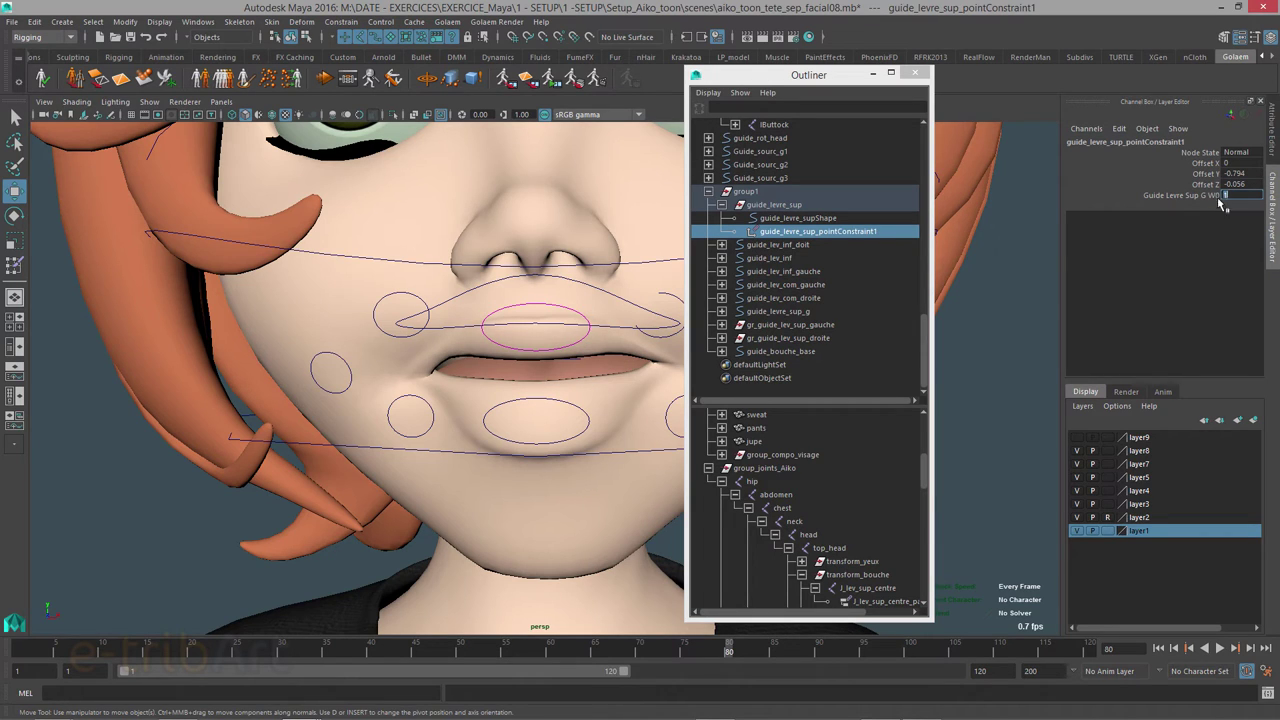
{"action": "type", "text": "0"}
{"action": "key", "text": "Return"}
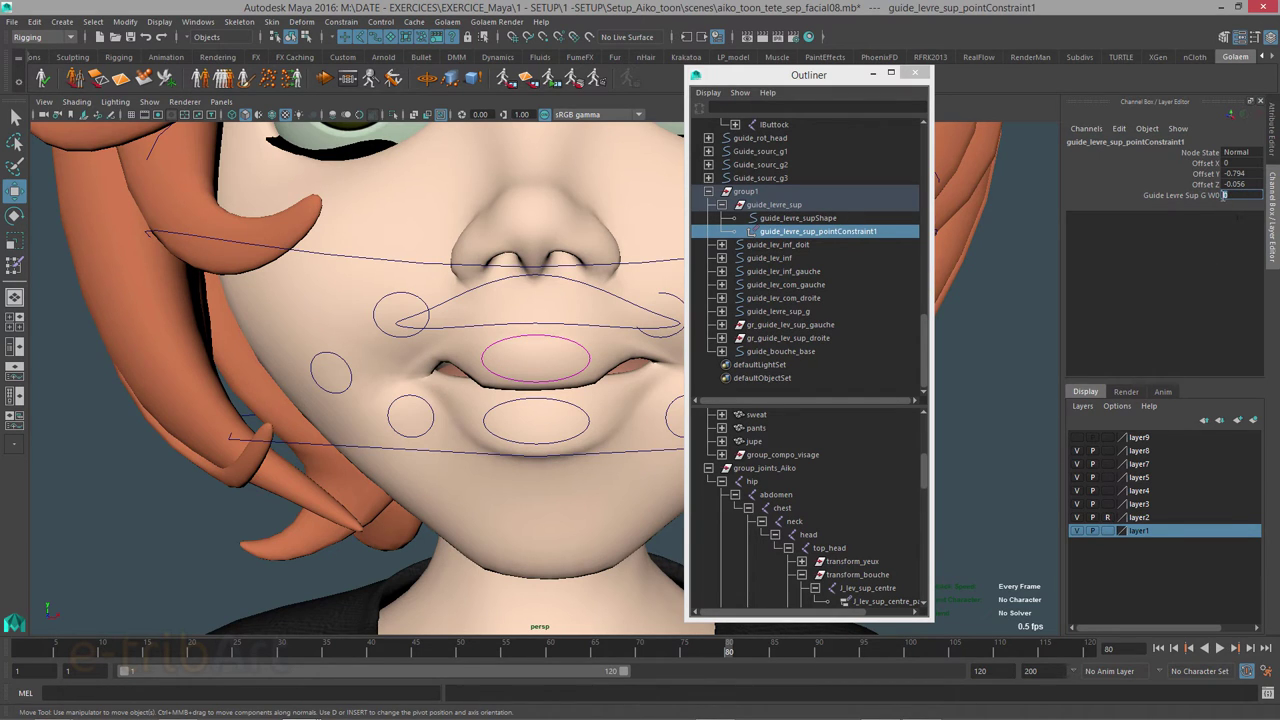
{"action": "type", "text": ".2"}
{"action": "key", "text": "Return"}
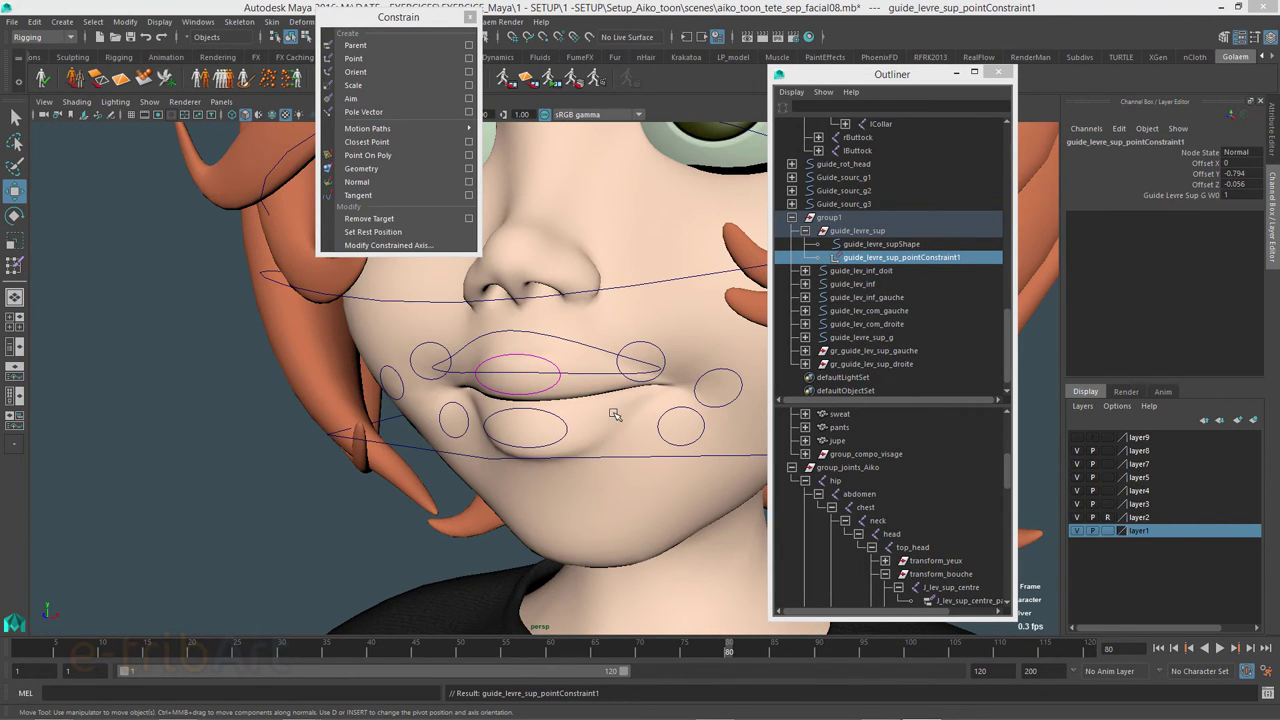
Step: Orbit to a frontal view of the mouth and select guide_levre_sup_pointConstraint1 in the Outliner
{"action": "mouse_move", "coordinate": [616, 412]}
{"action": "left_mouse_down", "text": "alt"}
{"action": "mouse_move", "coordinate": [673, 402]}
{"action": "mouse_move", "coordinate": [598, 401]}
{"action": "left_mouse_up", "text": "alt"}
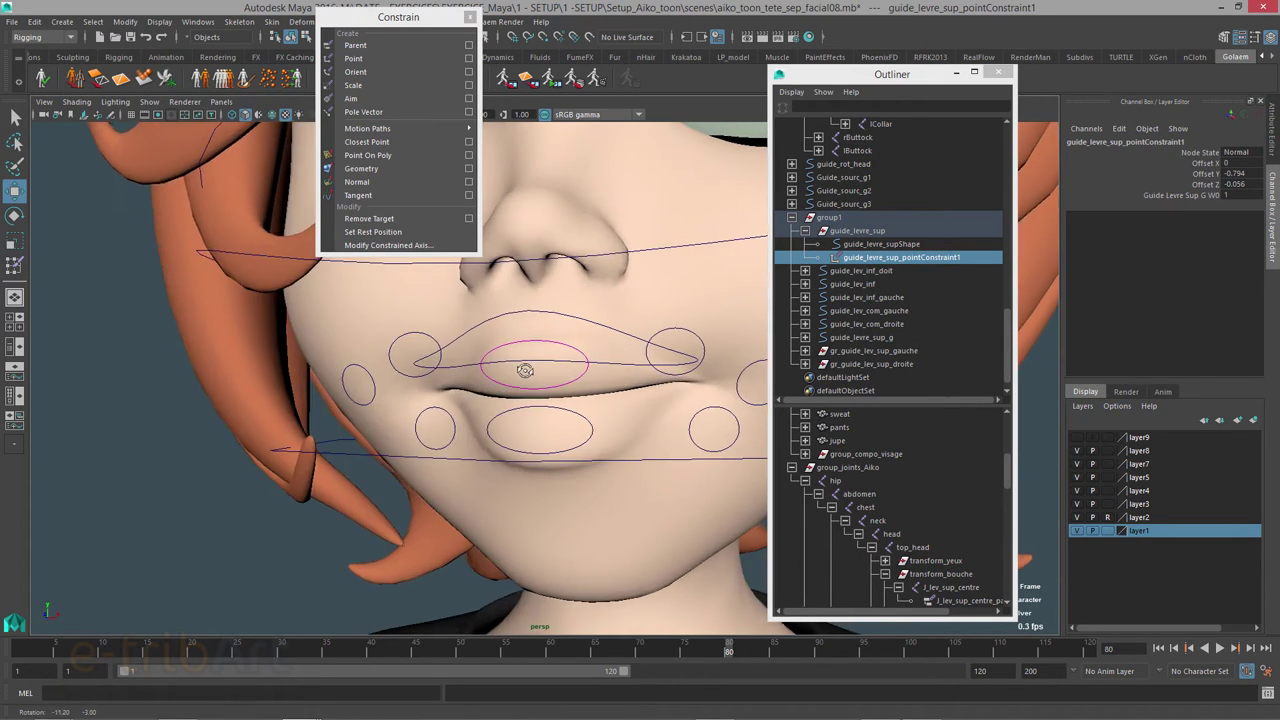
{"action": "left_click_drag", "start_coordinate": [508, 377], "coordinate": [540, 350], "text": "alt"}
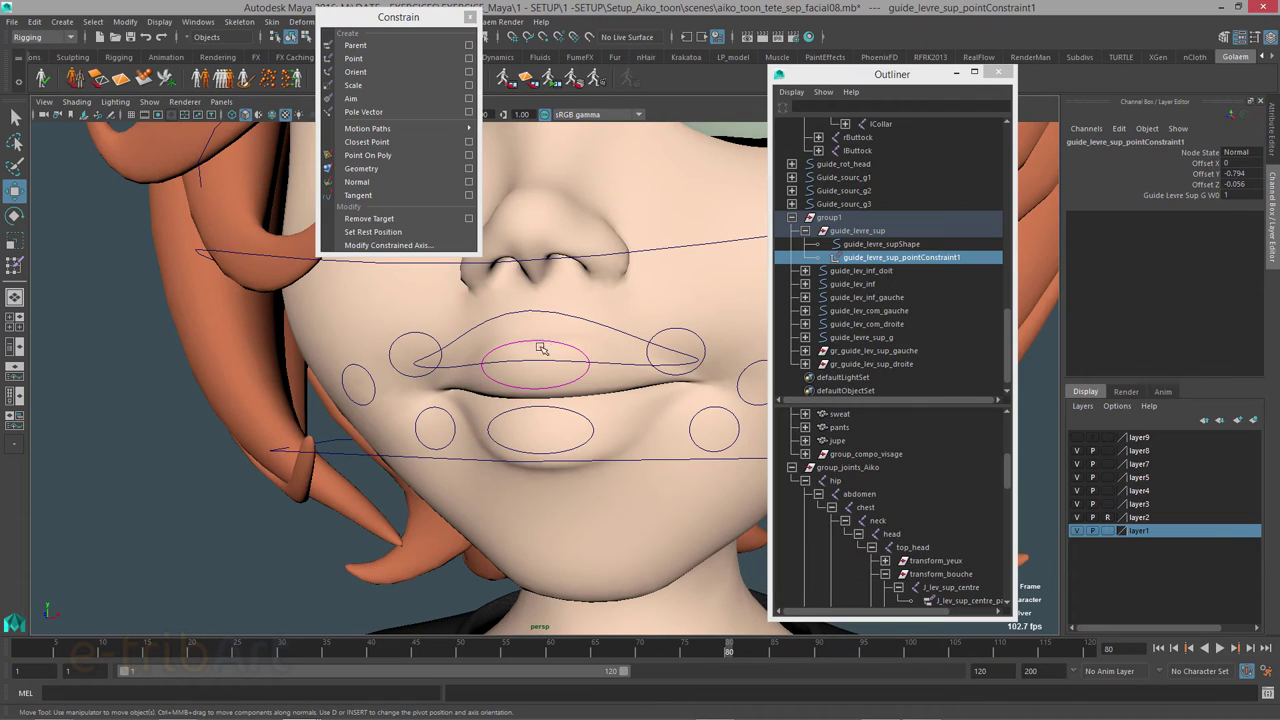
{"action": "left_click", "coordinate": [872, 262]}
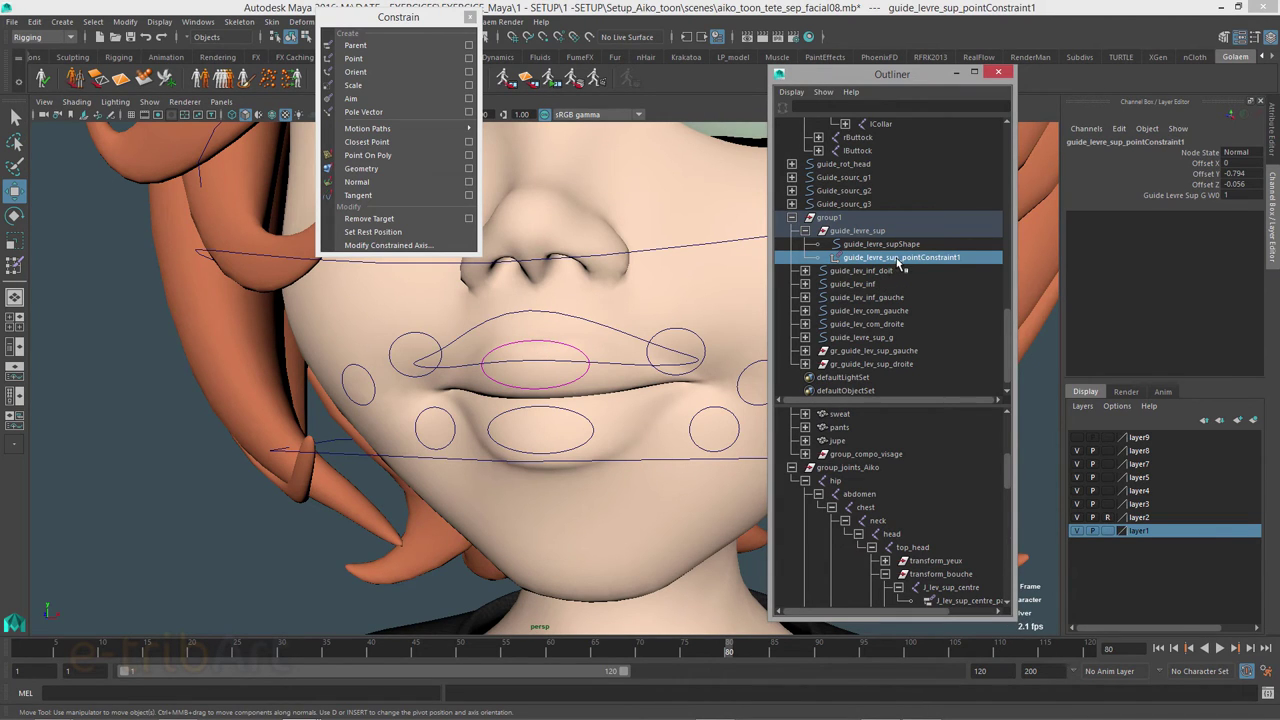
Step: Delete guide_levre_sup's point constraint and select the guide_levre_sup_g curve
{"action": "key", "text": "Delete"}
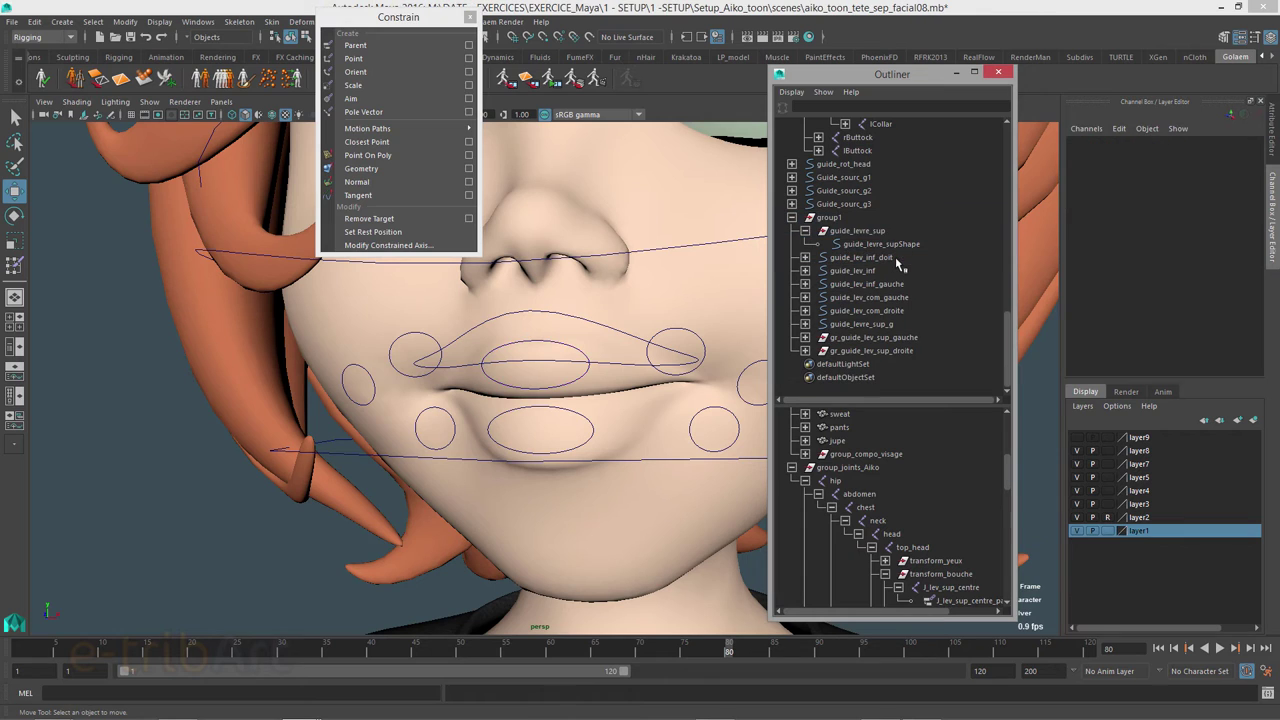
{"action": "left_click", "coordinate": [857, 233]}
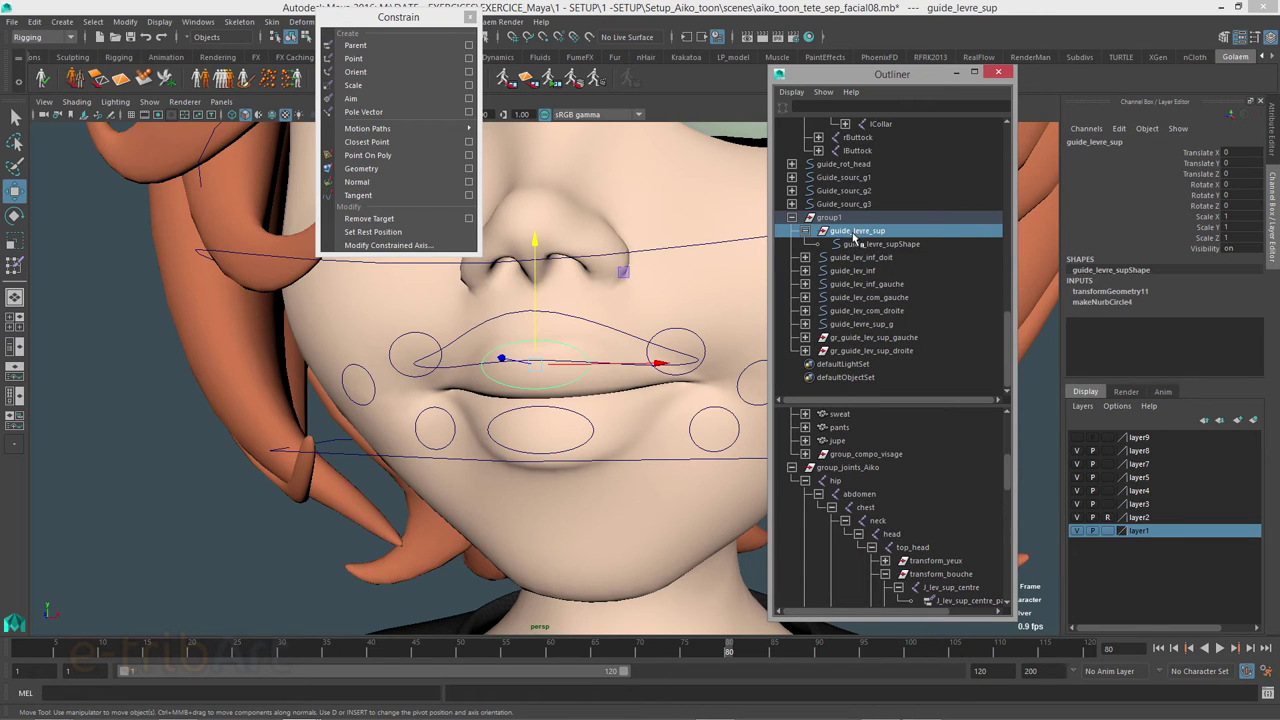
{"action": "left_click", "coordinate": [860, 326]}
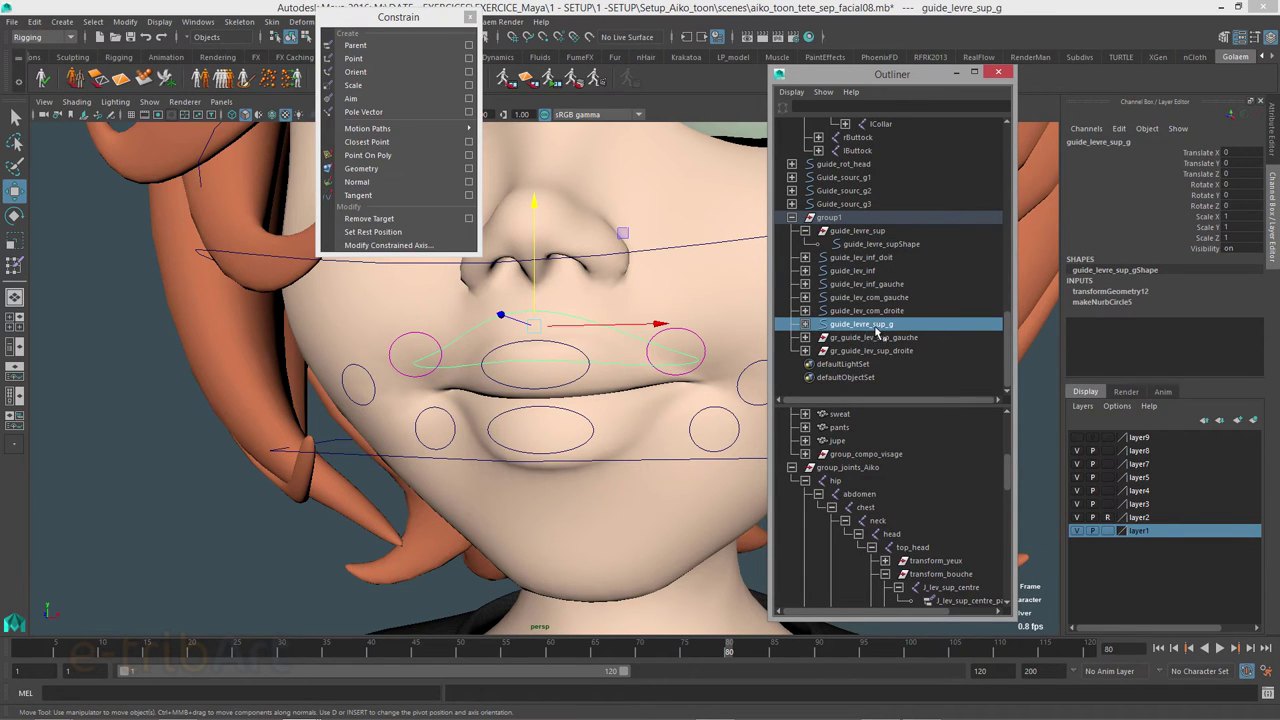
Step: Duplicate guide_levre_sup_g and rename the copy guide_levre_sup_g_base
{"action": "left_click", "coordinate": [770, 381]}
{"action": "key", "text": "ctrl+d"}
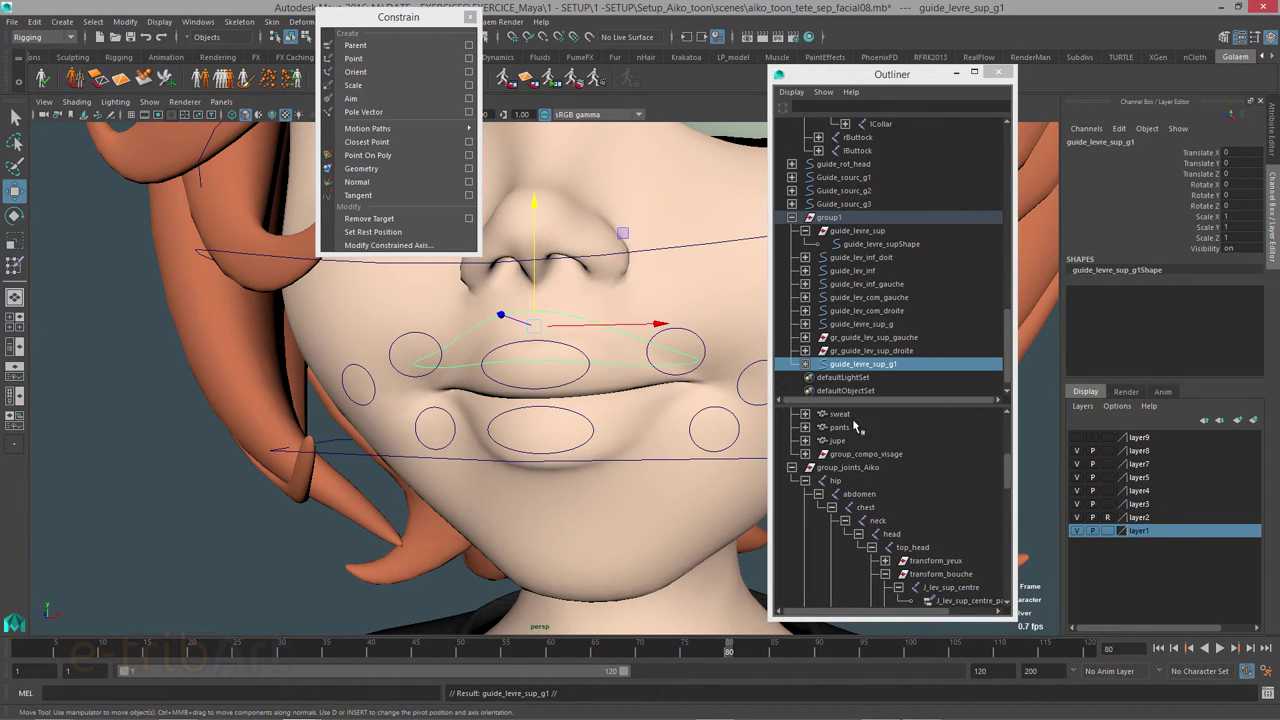
{"action": "left_click", "coordinate": [880, 366]}
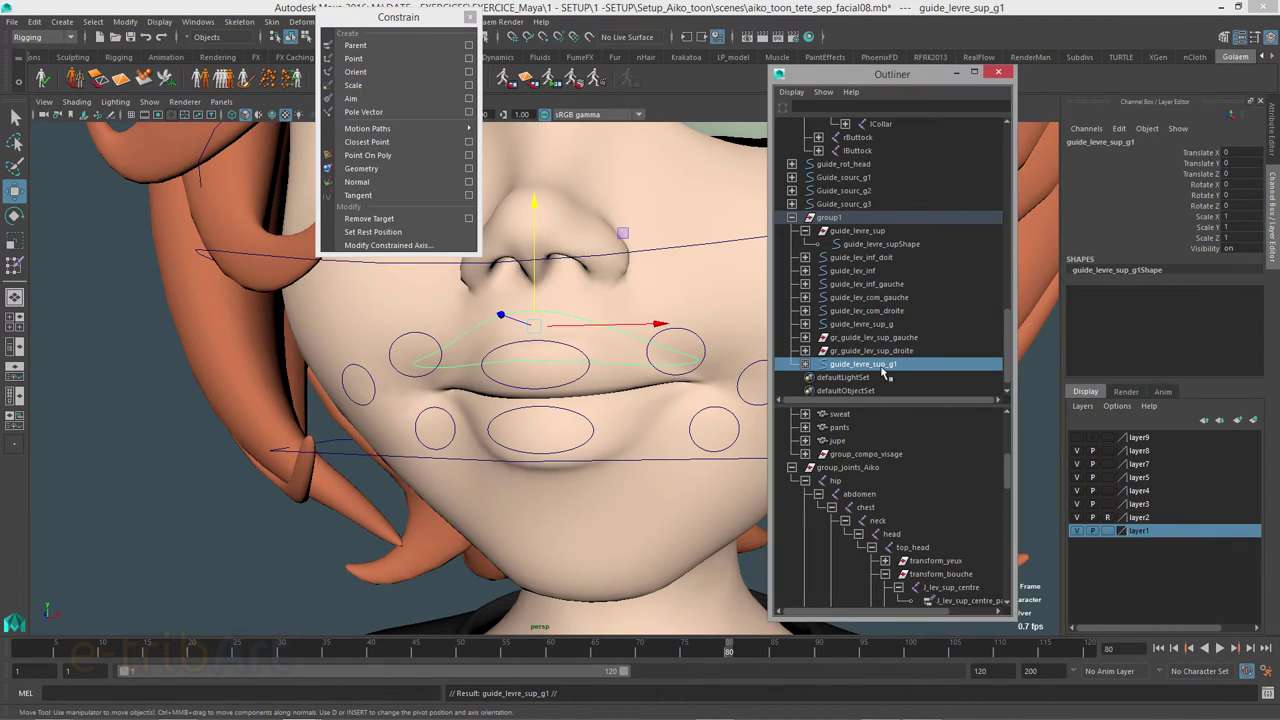
{"action": "double_click", "coordinate": [883, 366]}
{"action": "left_click", "coordinate": [897, 366]}
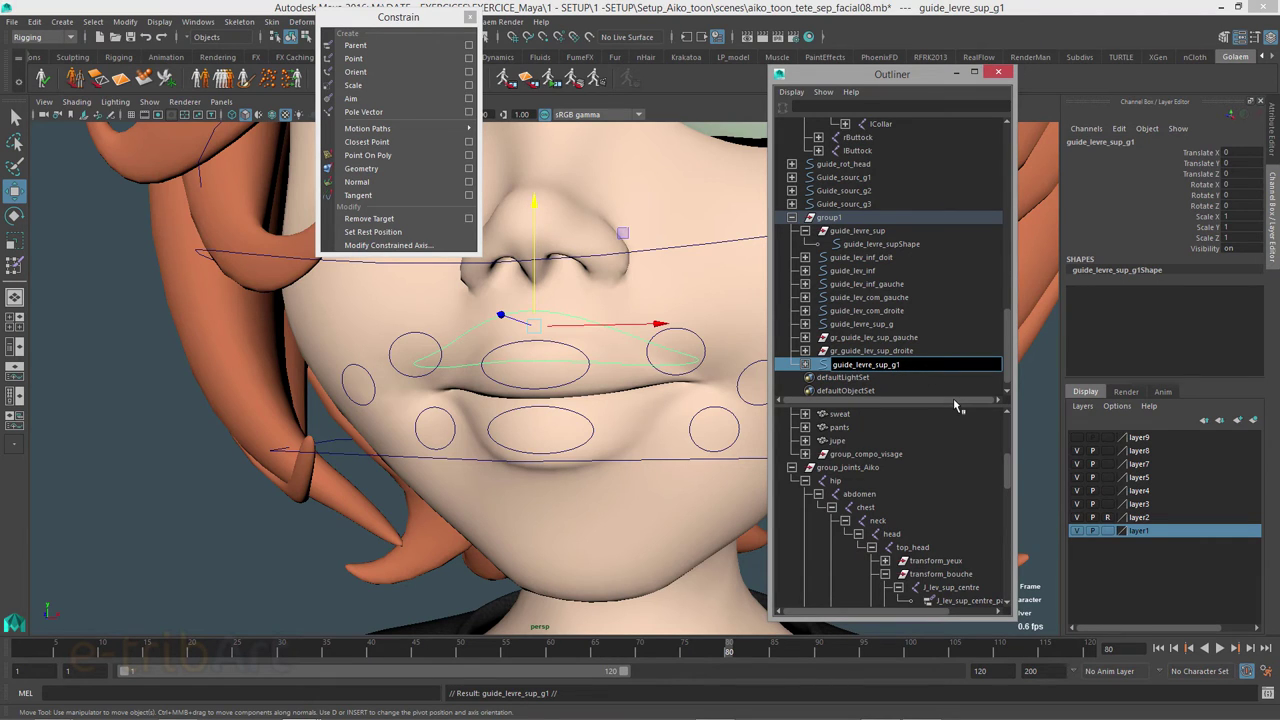
{"action": "key", "text": "BackSpace"}
{"action": "type", "text": "_base"}
{"action": "key", "text": "Return"}
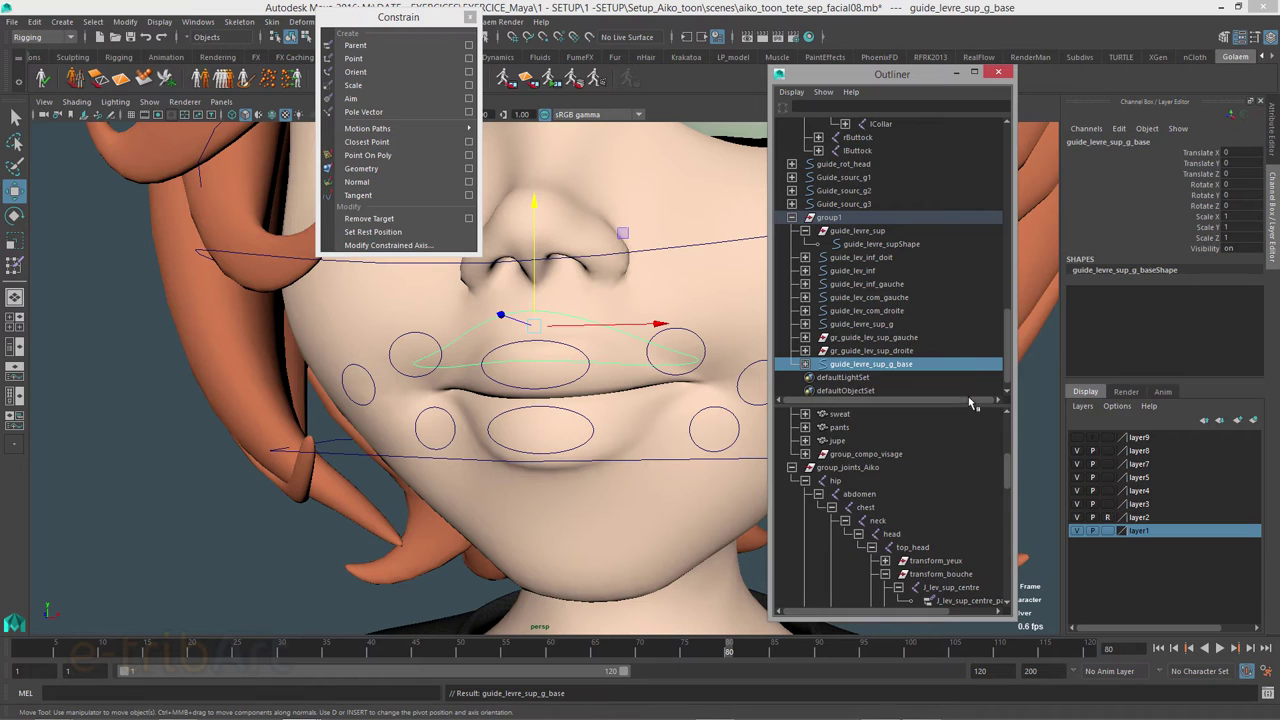
Step: Lock guide_levre_sup_g_base's Translate X through Scale Z channels with Lock Selected
{"action": "left_click_drag", "start_coordinate": [1200, 155], "coordinate": [1217, 241]}
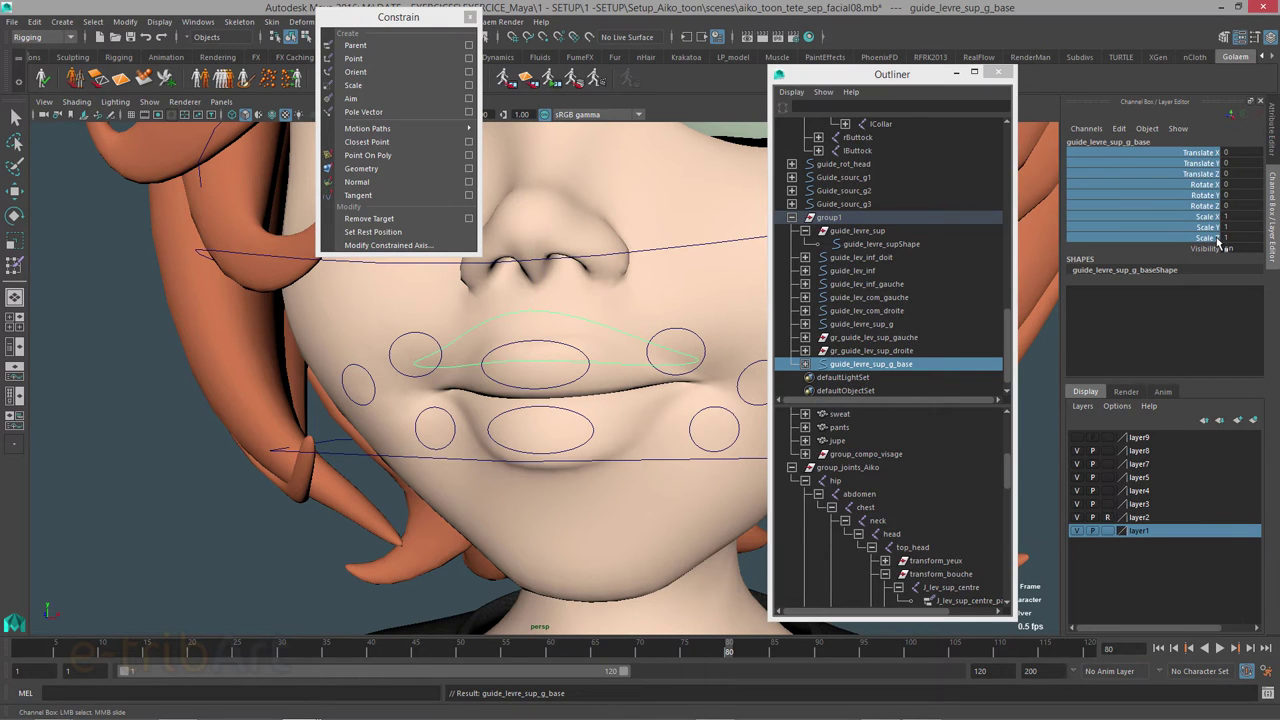
{"action": "right_click", "coordinate": [1217, 242]}
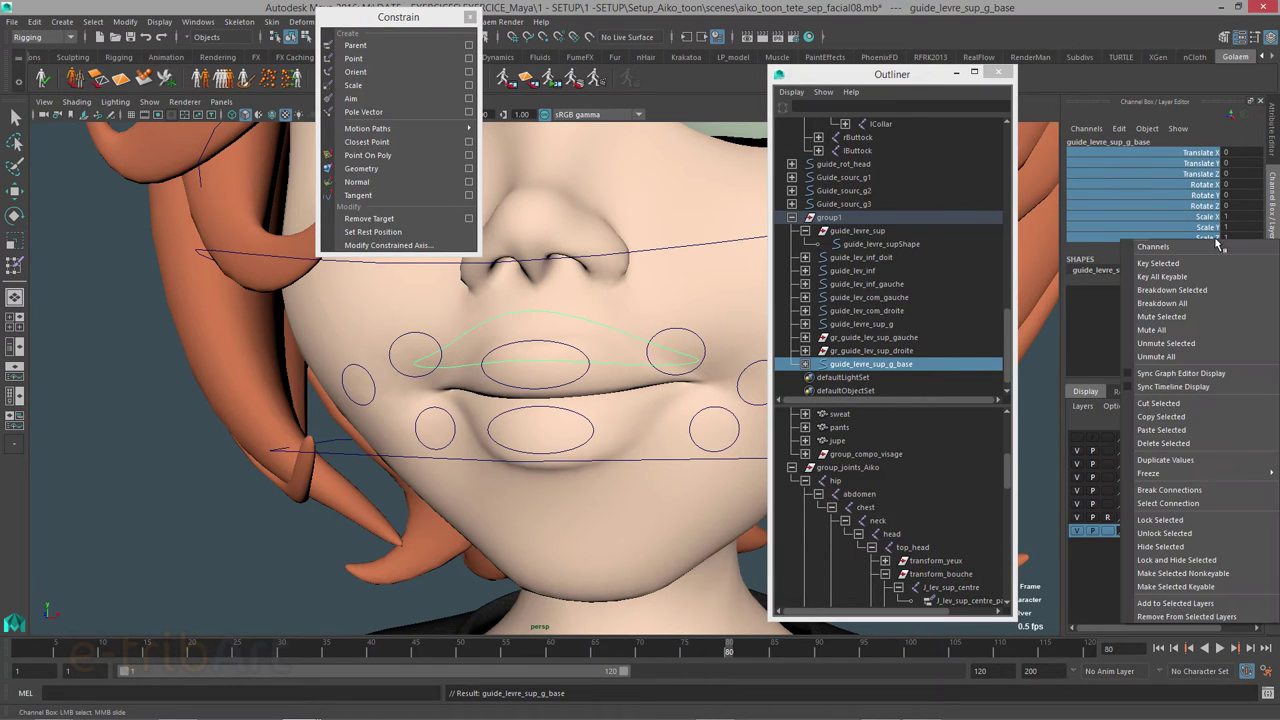
{"action": "left_click", "coordinate": [1207, 522]}
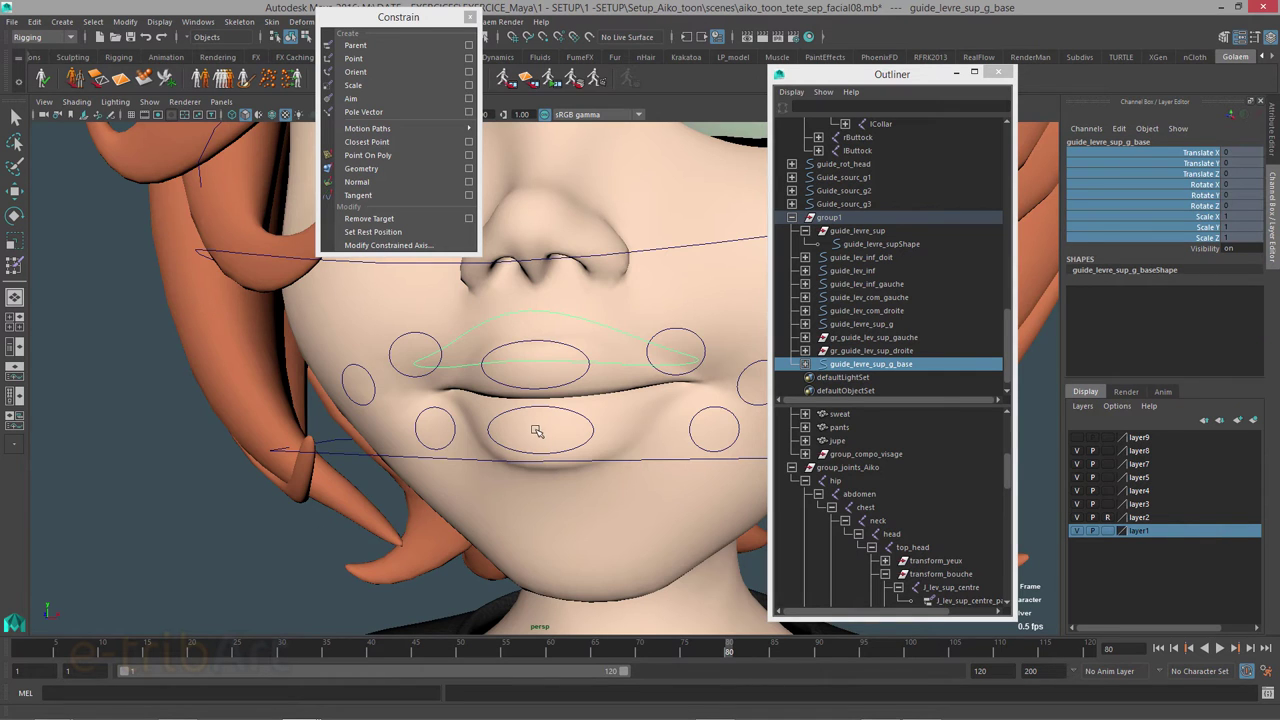
{"action": "left_click_drag", "start_coordinate": [536, 431], "coordinate": [620, 428], "text": "alt"}
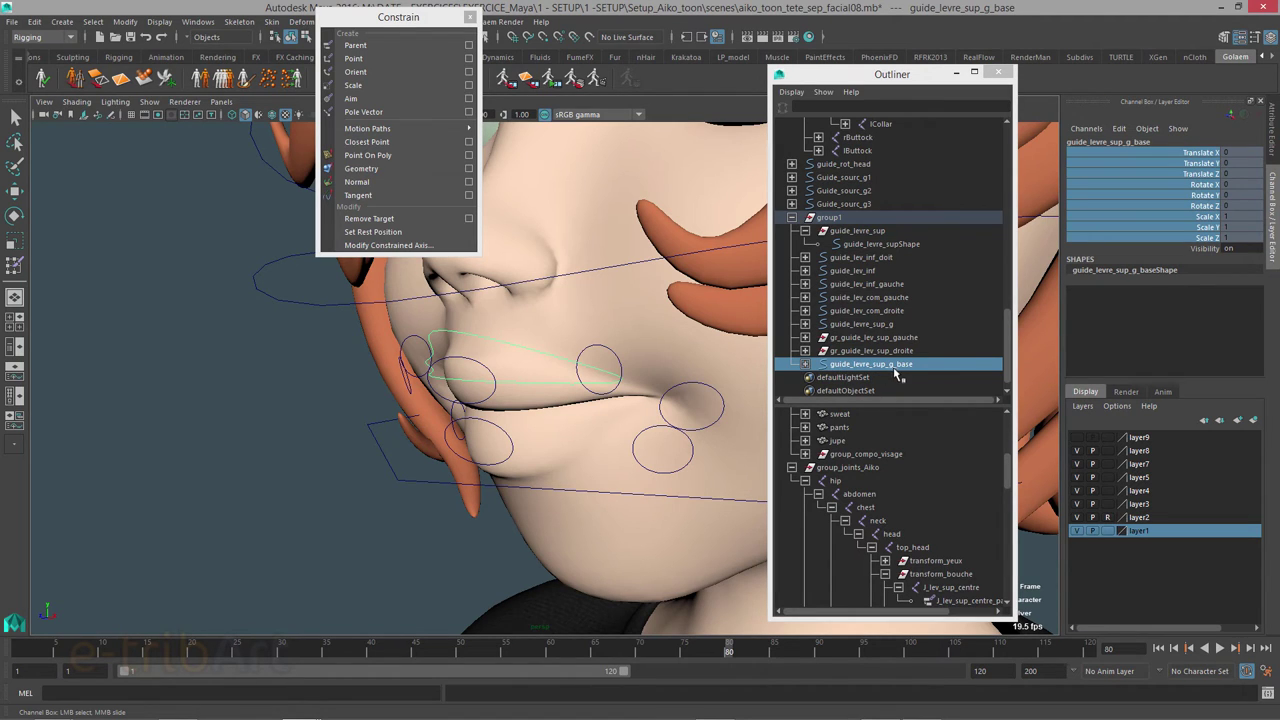
Step: Point-constrain guide_levre_sup to guide_levre_sup_g and guide_levre_sup_g_base, then select the new constraint node
{"action": "left_click", "coordinate": [861, 325]}
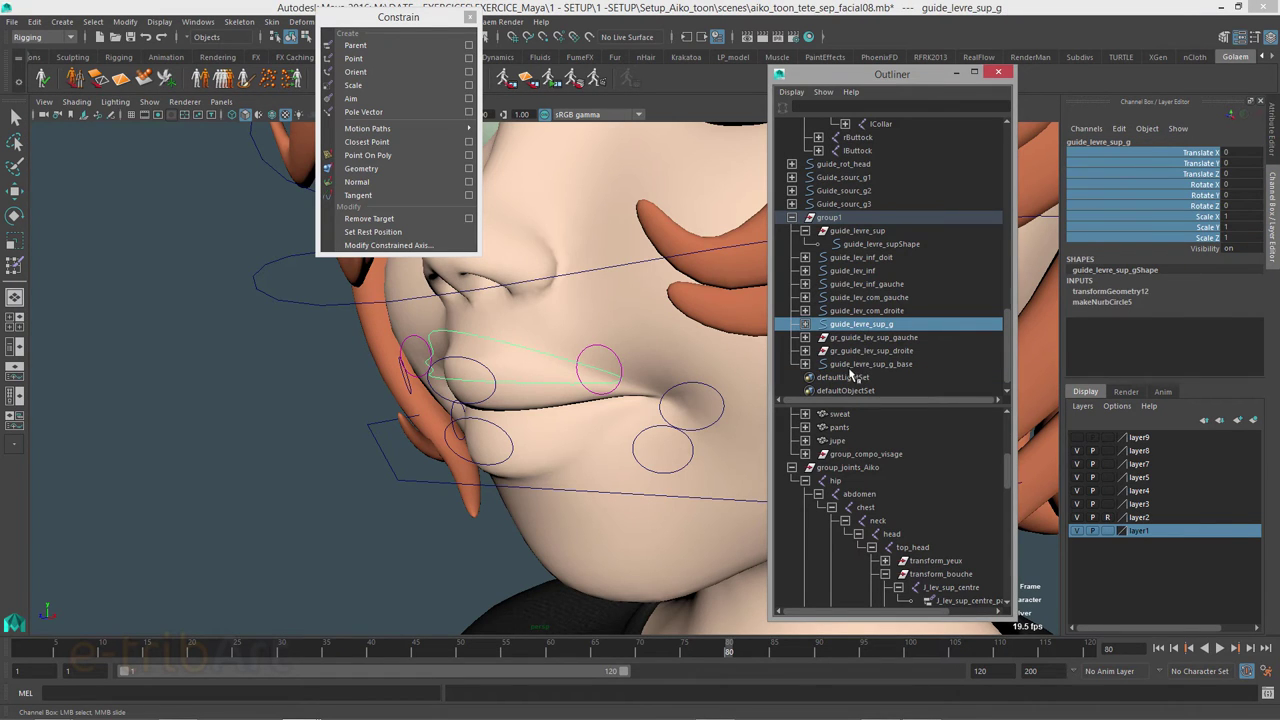
{"action": "left_click", "coordinate": [852, 364], "text": "ctrl"}
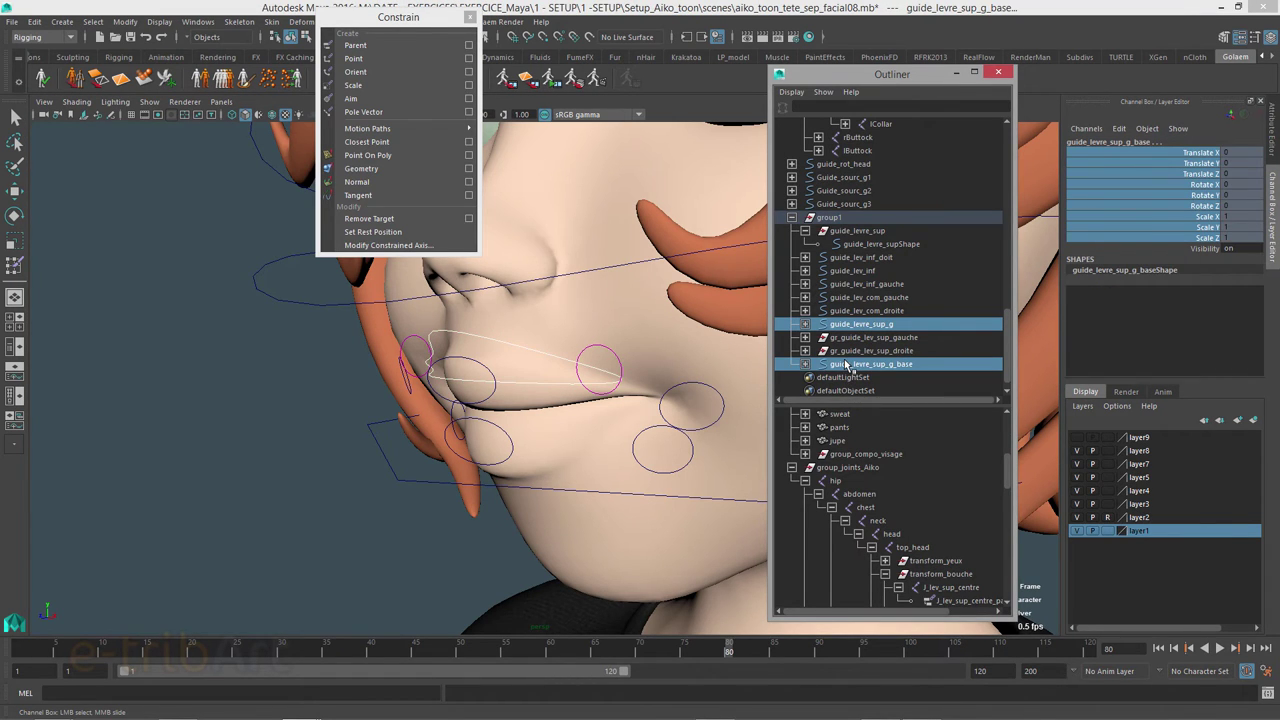
{"action": "left_click", "coordinate": [862, 232], "text": "ctrl"}
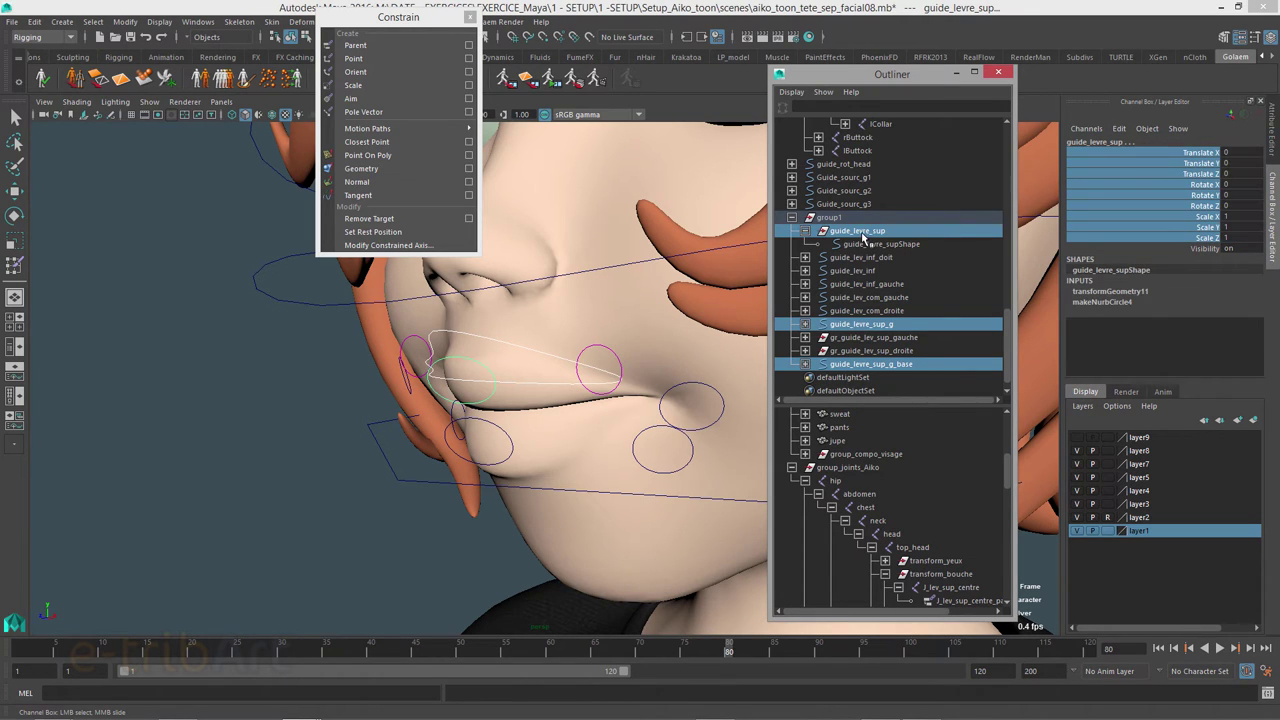
{"action": "left_click", "coordinate": [352, 60]}
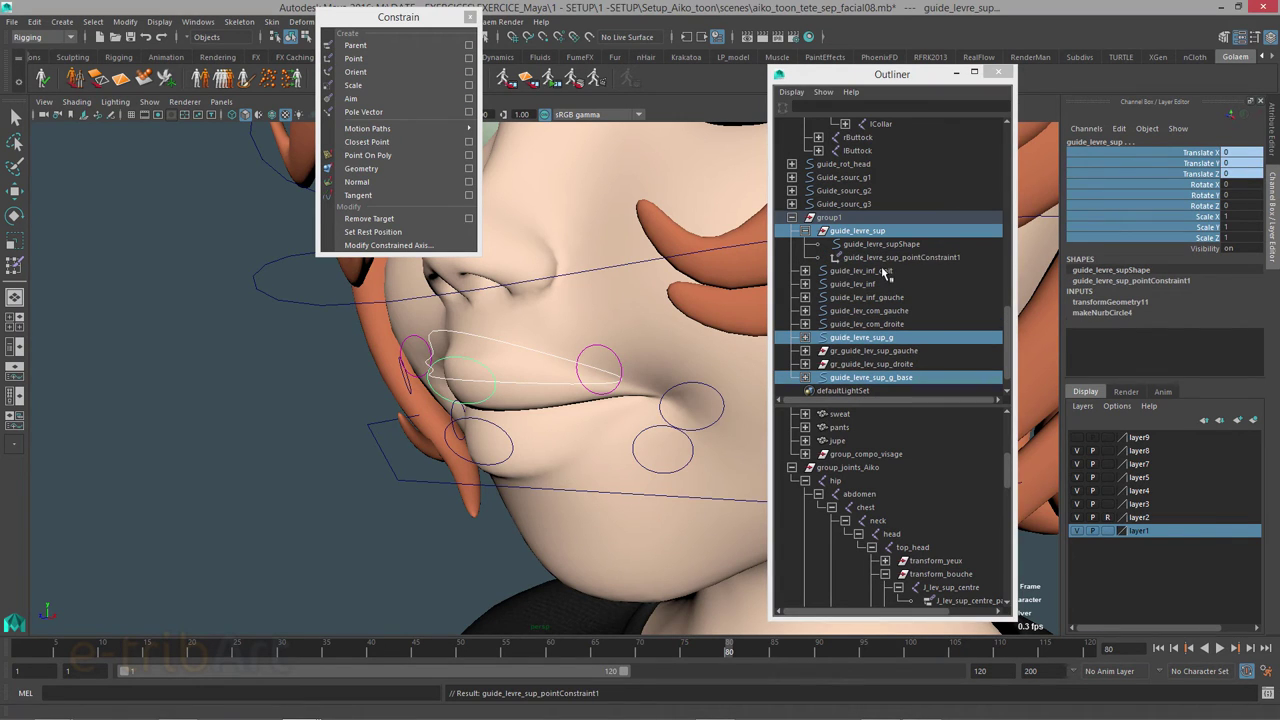
{"action": "left_click", "coordinate": [890, 257]}
{"action": "key", "text": "w"}
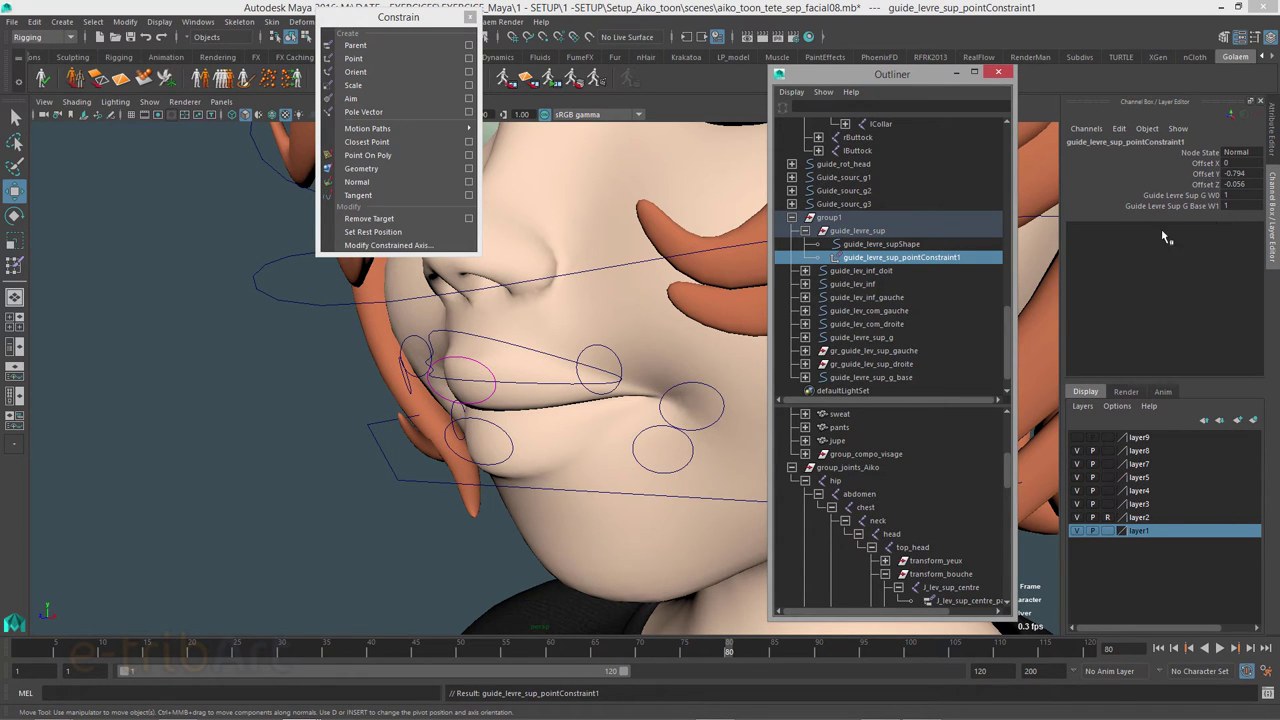
Step: Raise the guide_levre_sup_g lip curve to test that guide_levre_sup follows it
{"action": "left_click_drag", "start_coordinate": [576, 433], "coordinate": [649, 409], "text": "alt"}
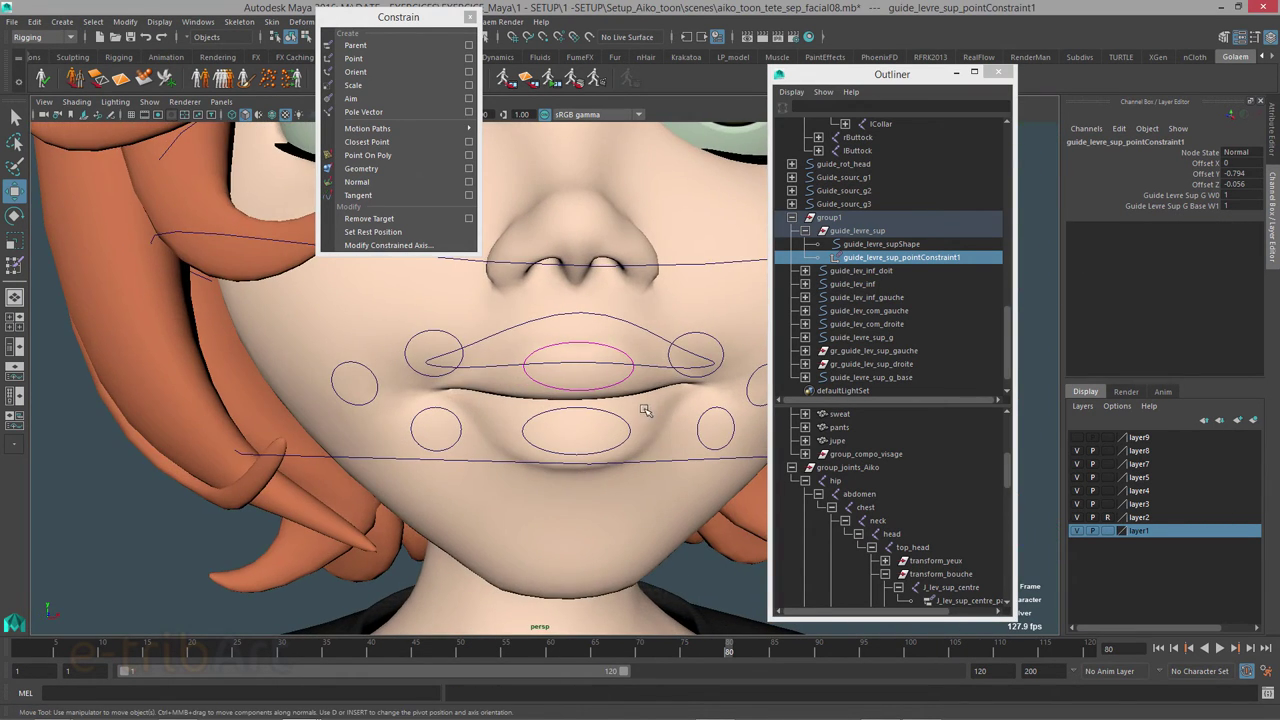
{"action": "left_click", "coordinate": [587, 343]}
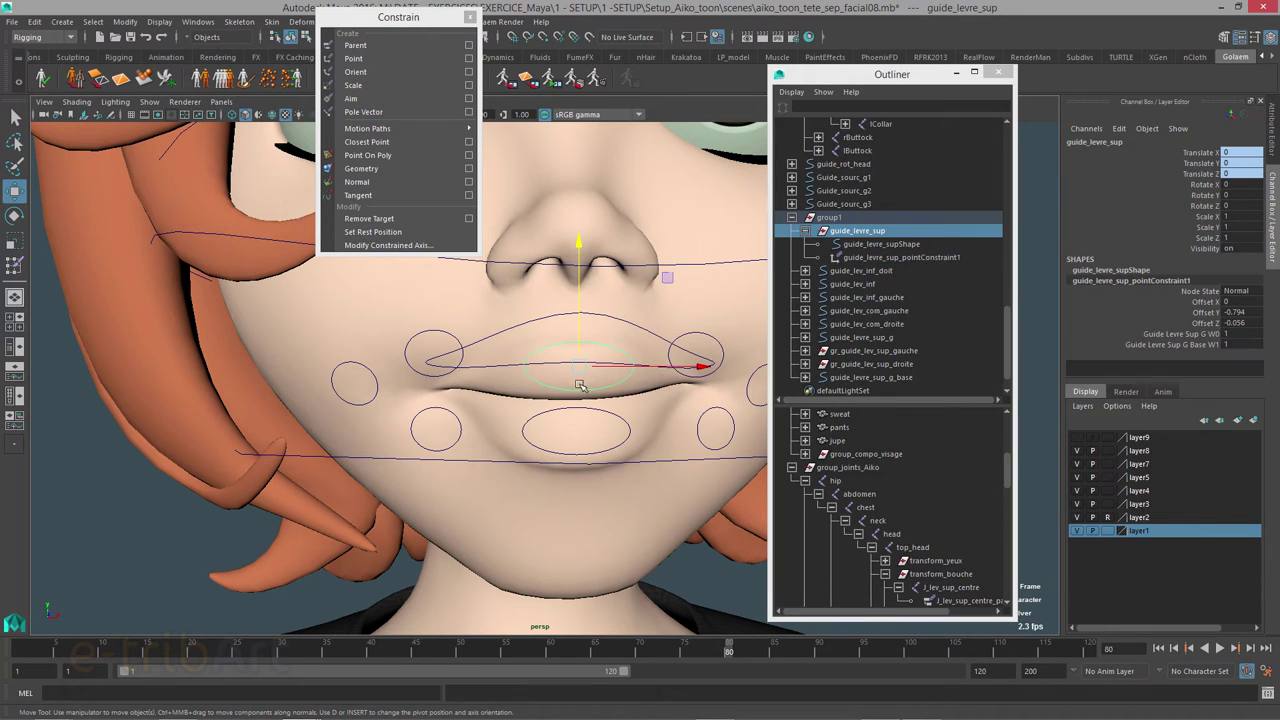
{"action": "left_click", "coordinate": [621, 322]}
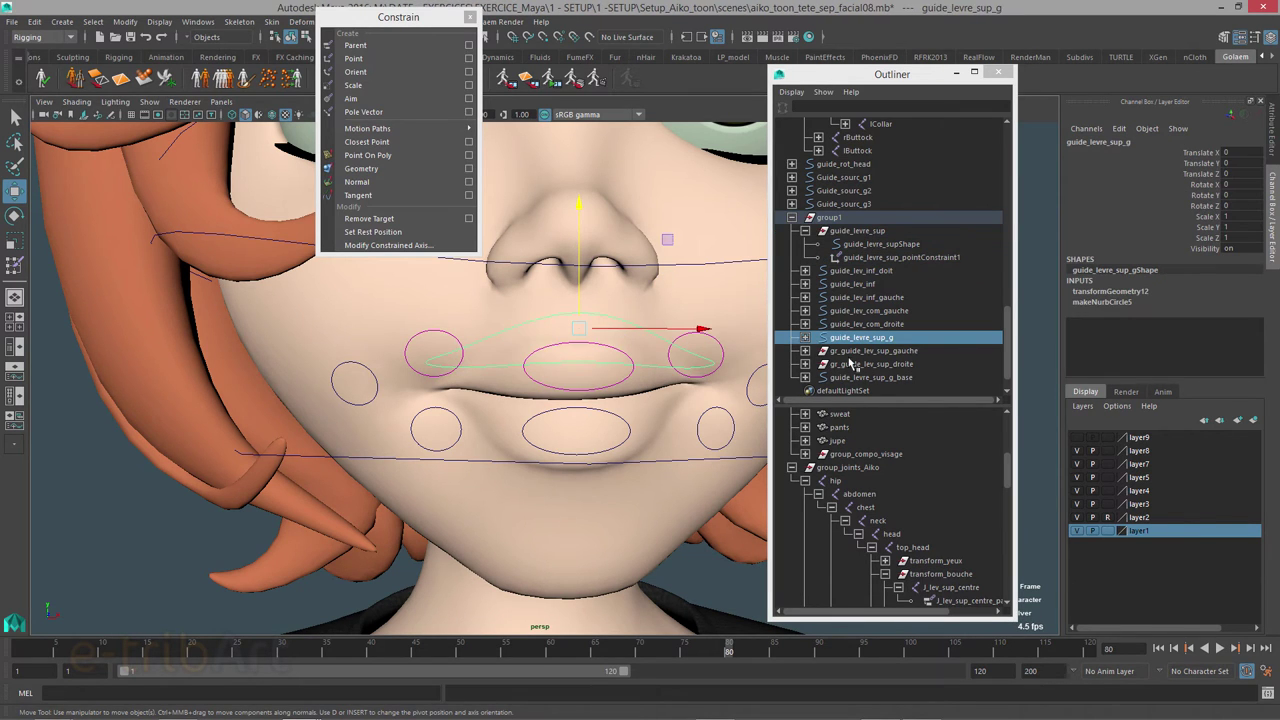
{"action": "left_click_drag", "start_coordinate": [576, 205], "coordinate": [577, 184]}
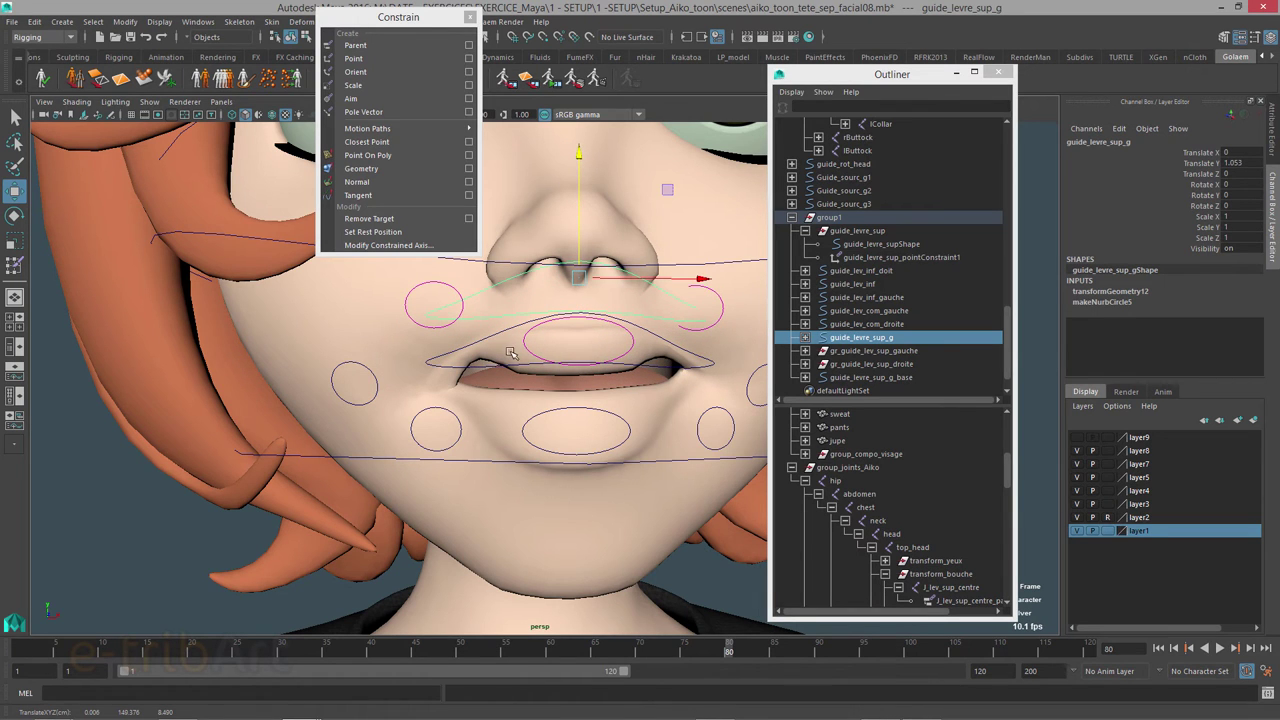
Step: Select guide_levre_sup_g_base and inspect its display attributes, toggling visibility off and back on
{"action": "mouse_move", "coordinate": [628, 390]}
{"action": "left_mouse_down", "text": "alt"}
{"action": "mouse_move", "coordinate": [606, 394]}
{"action": "mouse_move", "coordinate": [516, 338]}
{"action": "mouse_move", "coordinate": [603, 366]}
{"action": "left_mouse_up", "text": "alt"}
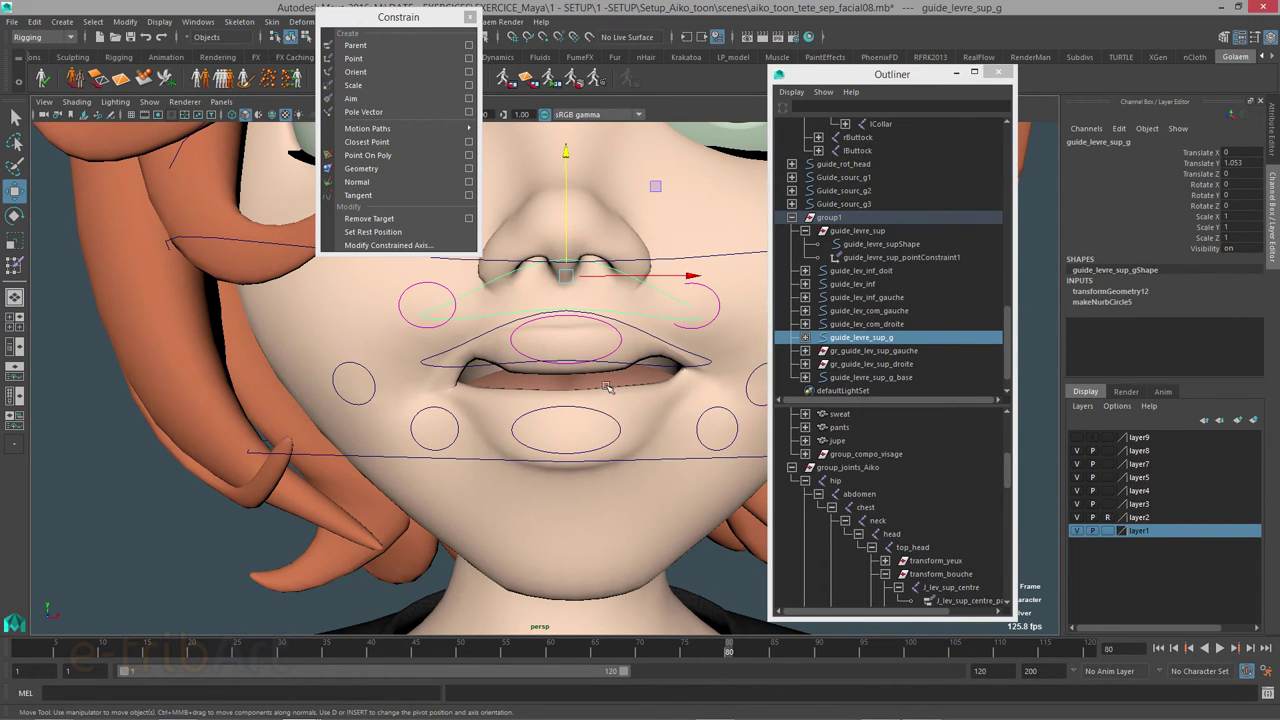
{"action": "left_click_drag", "start_coordinate": [606, 390], "coordinate": [480, 347], "text": "alt"}
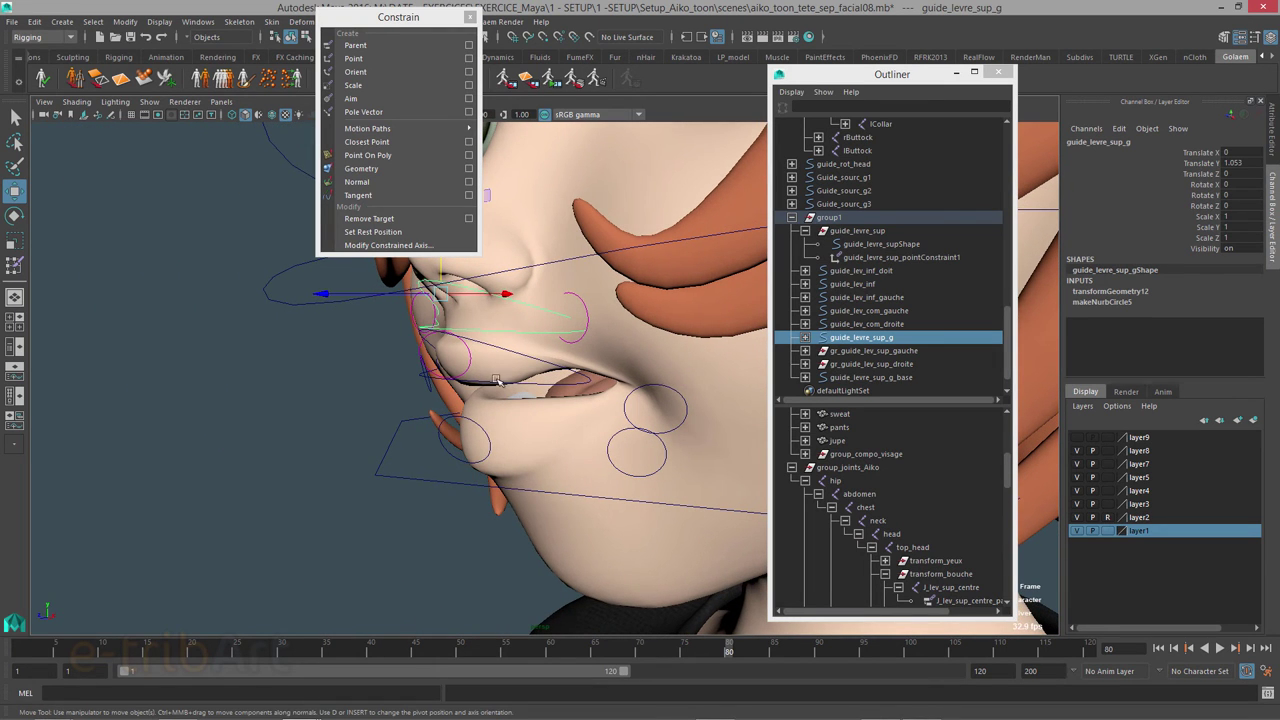
{"action": "left_click", "coordinate": [480, 347]}
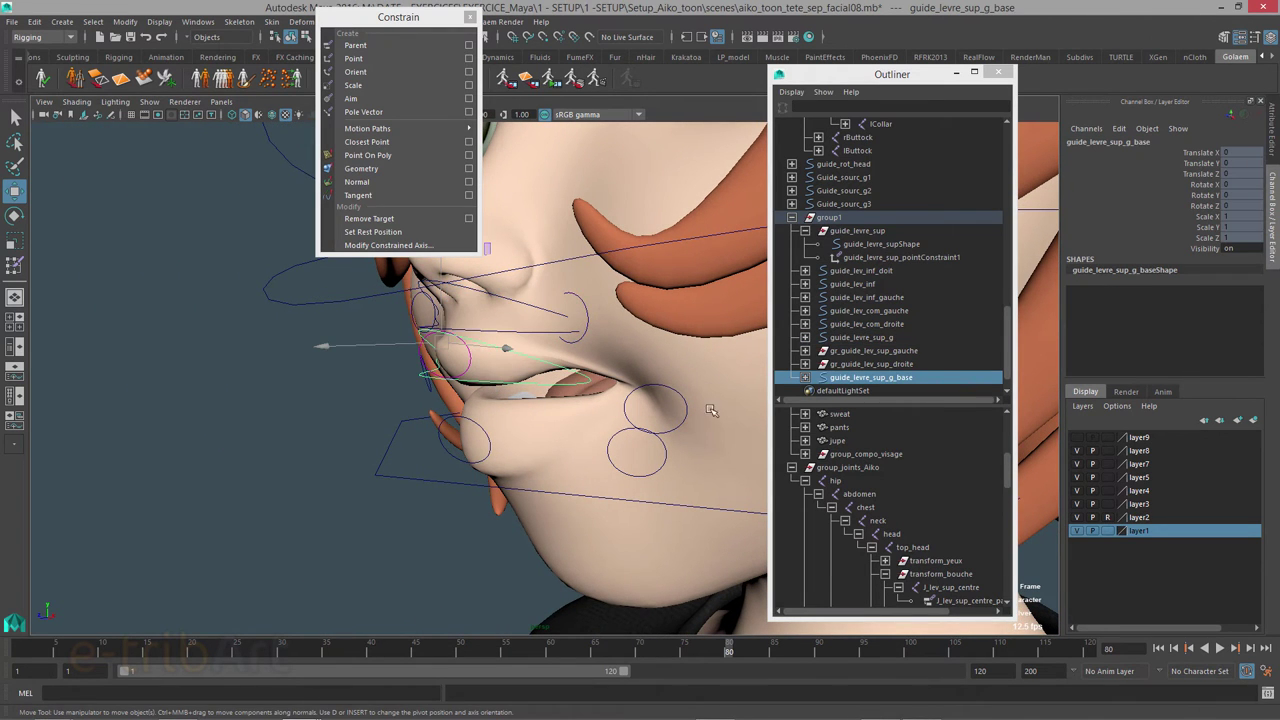
{"action": "left_click_drag", "start_coordinate": [564, 413], "coordinate": [670, 408], "text": "alt"}
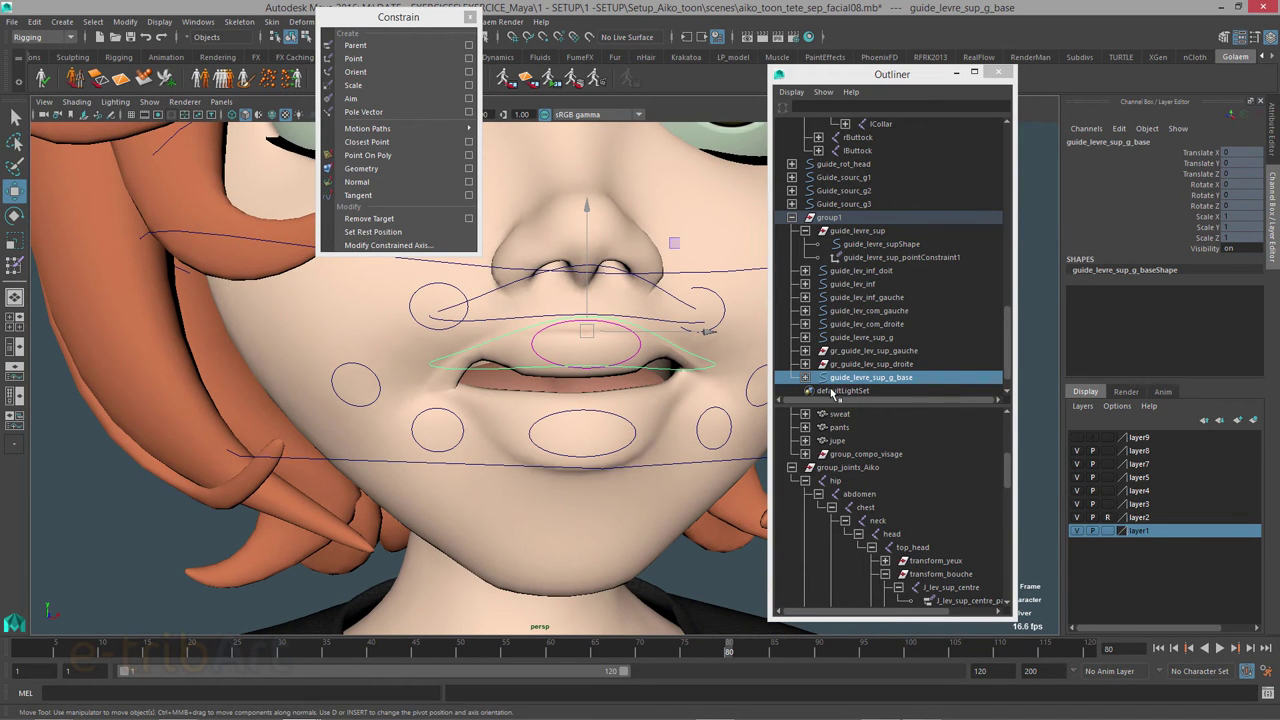
{"action": "left_click_drag", "start_coordinate": [898, 79], "coordinate": [850, 79]}
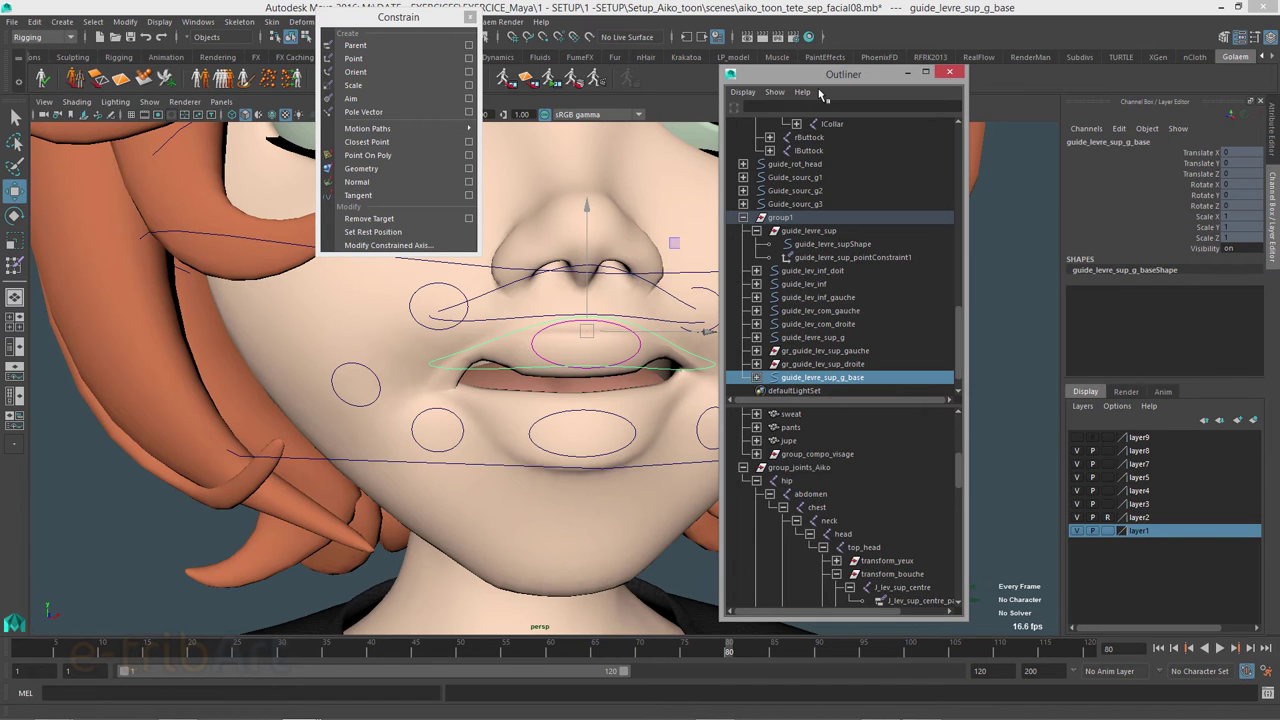
{"action": "key", "text": "ctrl+a"}
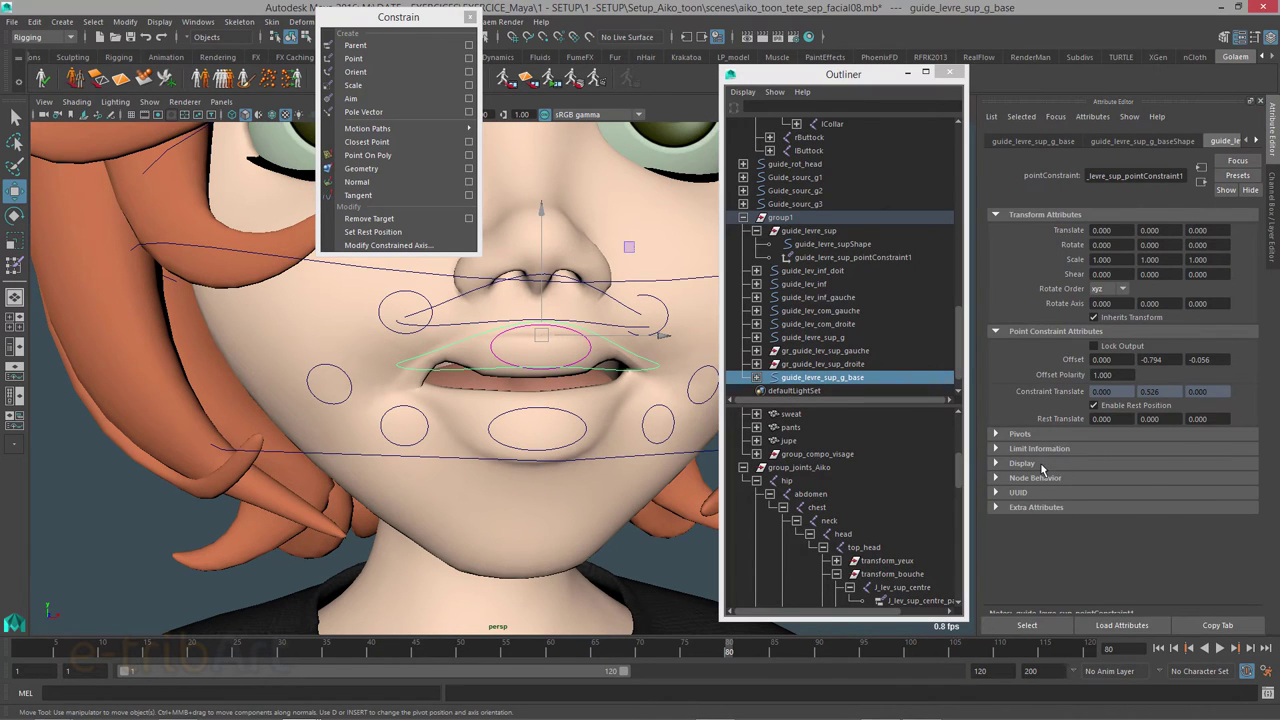
{"action": "left_click", "coordinate": [1041, 466]}
{"action": "left_click", "coordinate": [1118, 549]}
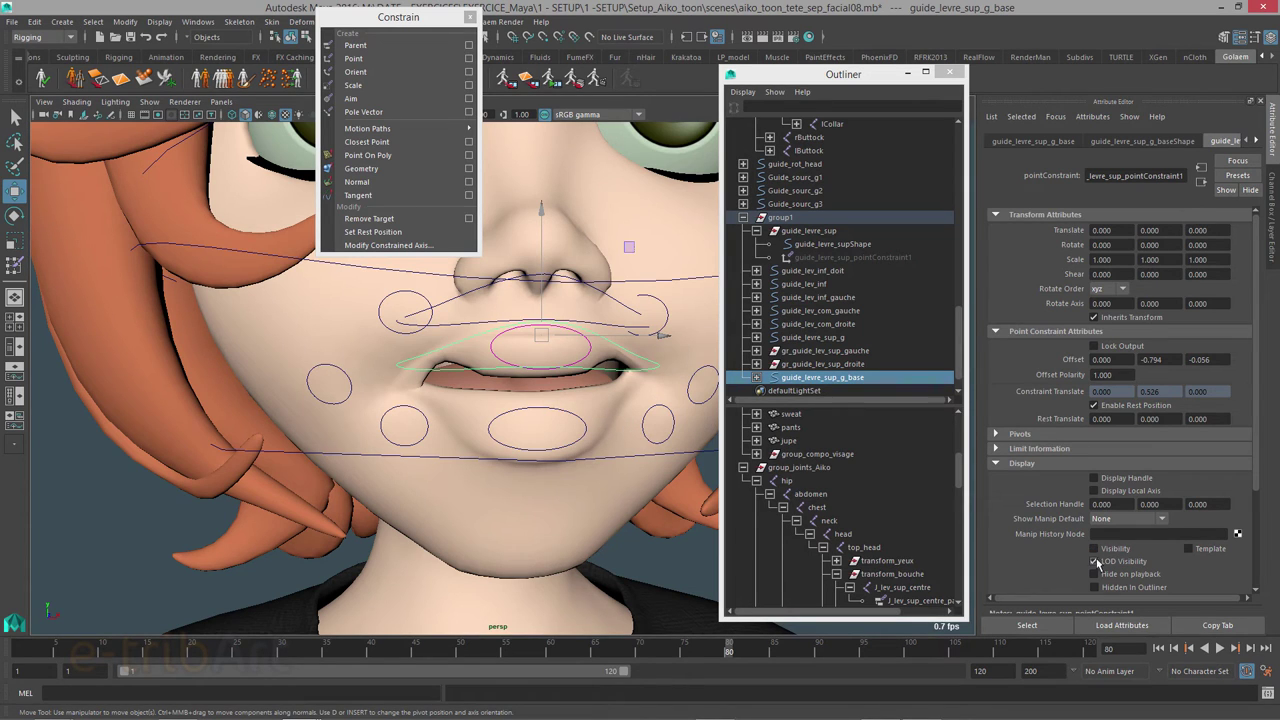
{"action": "left_click", "coordinate": [1108, 550]}
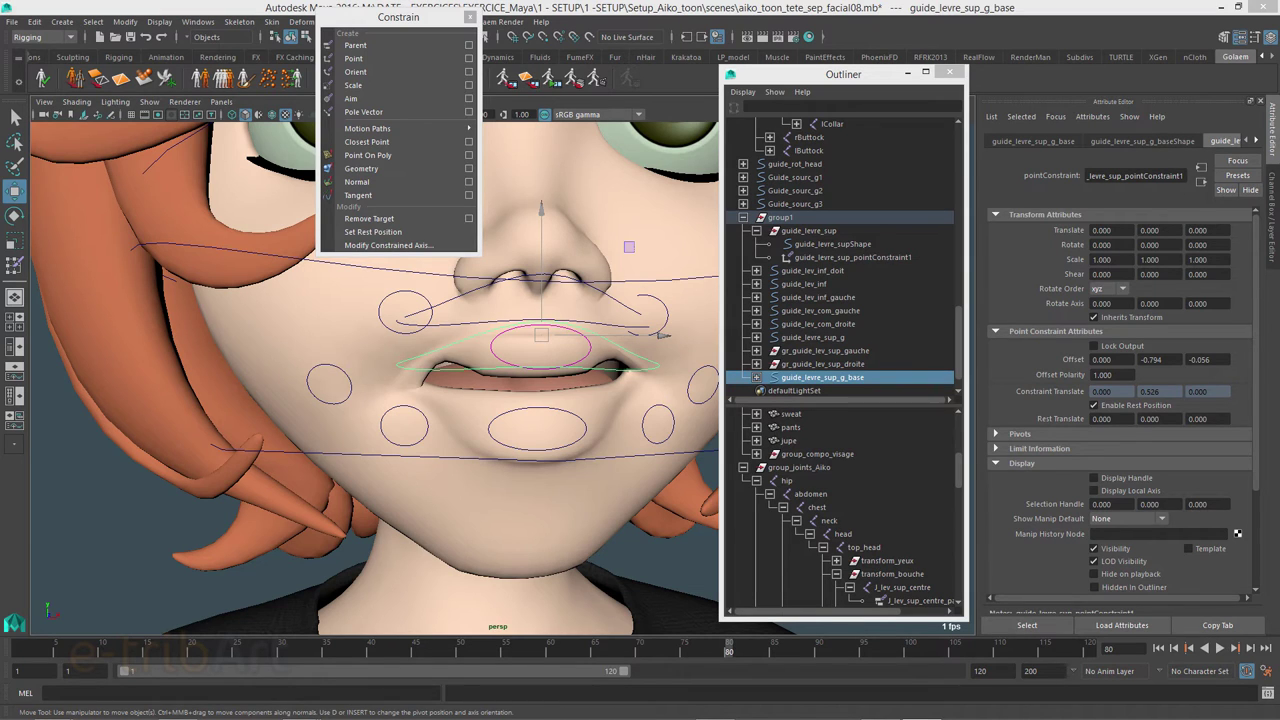
Step: Hide guide_levre_sup_g_base by unchecking Visibility on its shape, then reselect guide_levre_sup
{"action": "left_click", "coordinate": [1140, 141]}
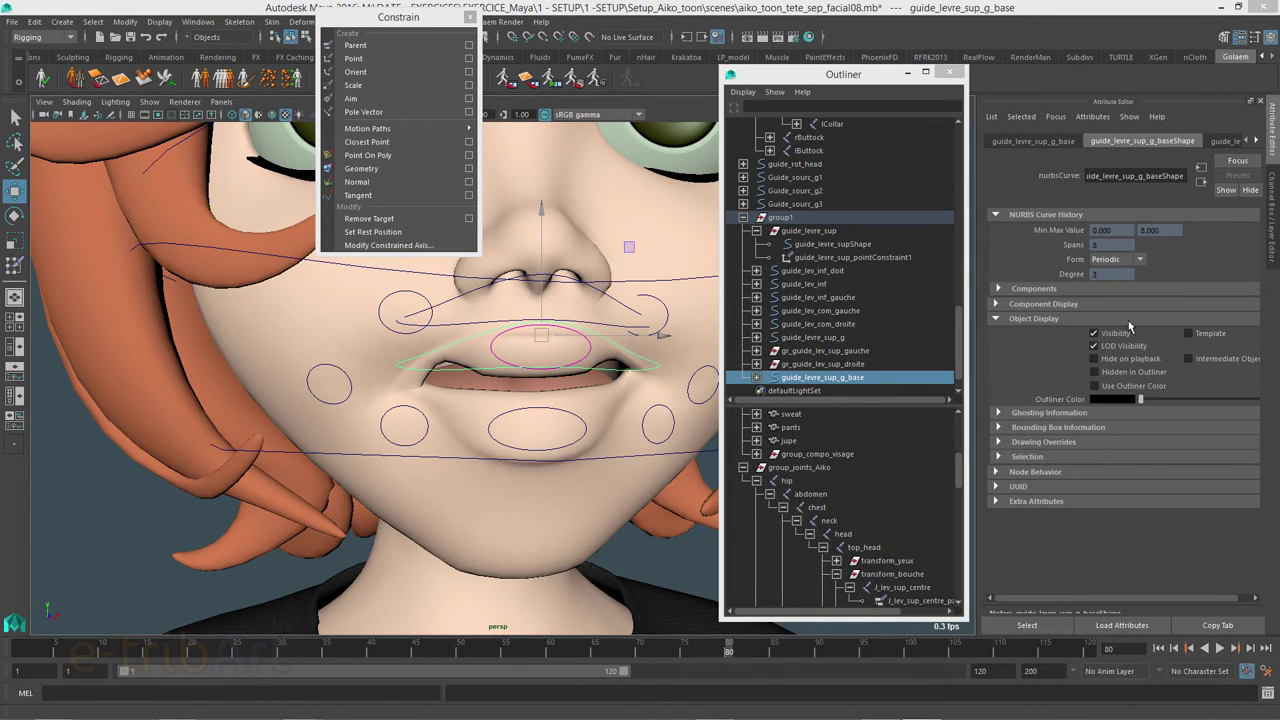
{"action": "left_click", "coordinate": [1114, 334]}
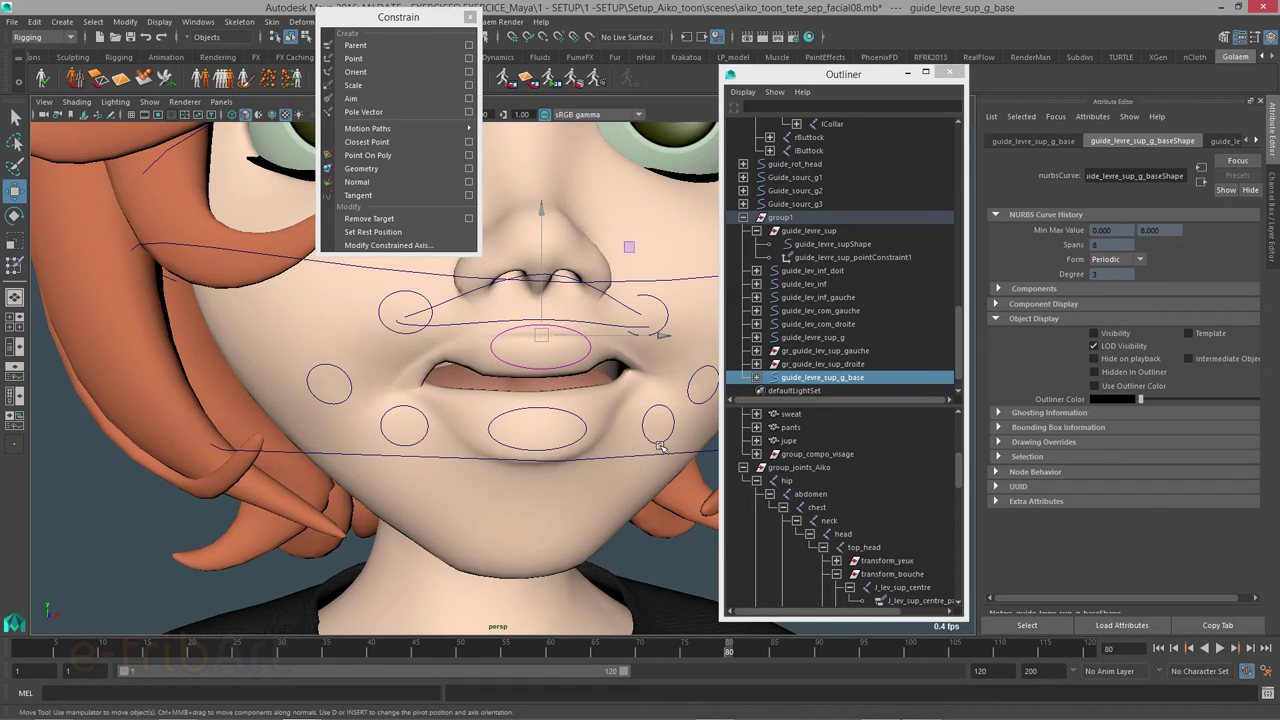
{"action": "left_click_drag", "start_coordinate": [660, 447], "coordinate": [485, 415], "text": "alt"}
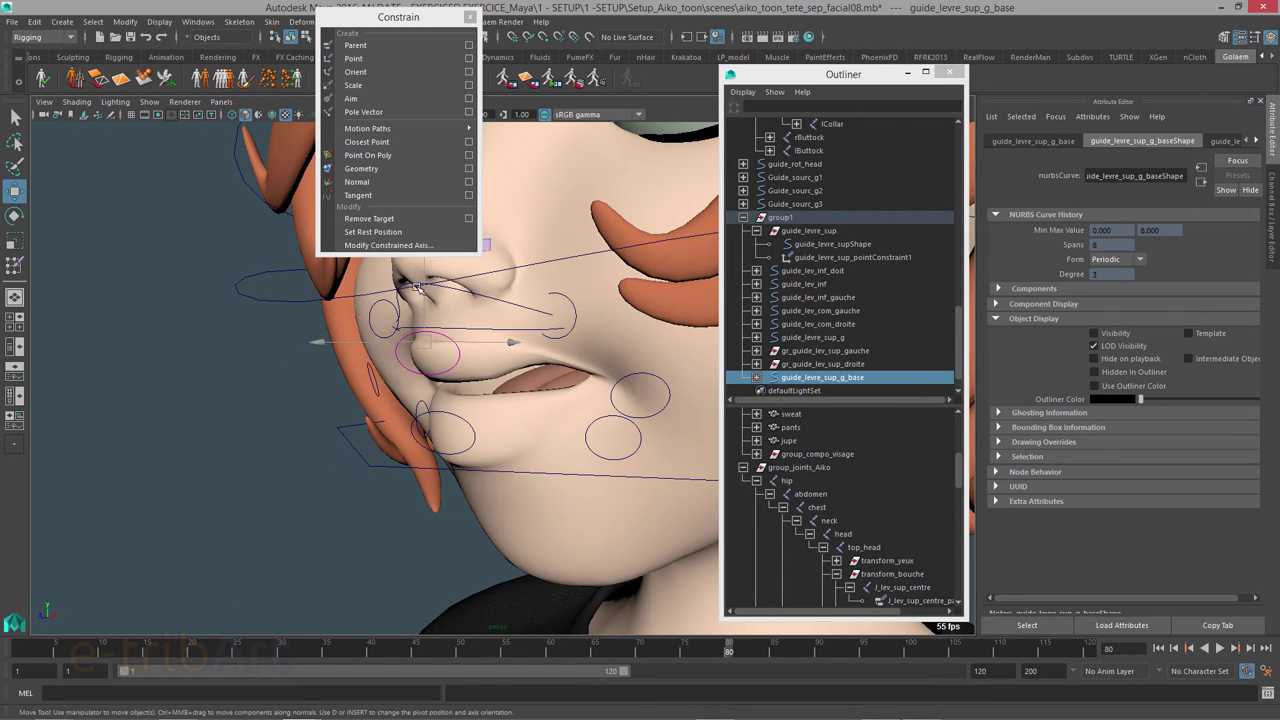
{"action": "left_click_drag", "start_coordinate": [490, 408], "coordinate": [572, 418], "text": "alt"}
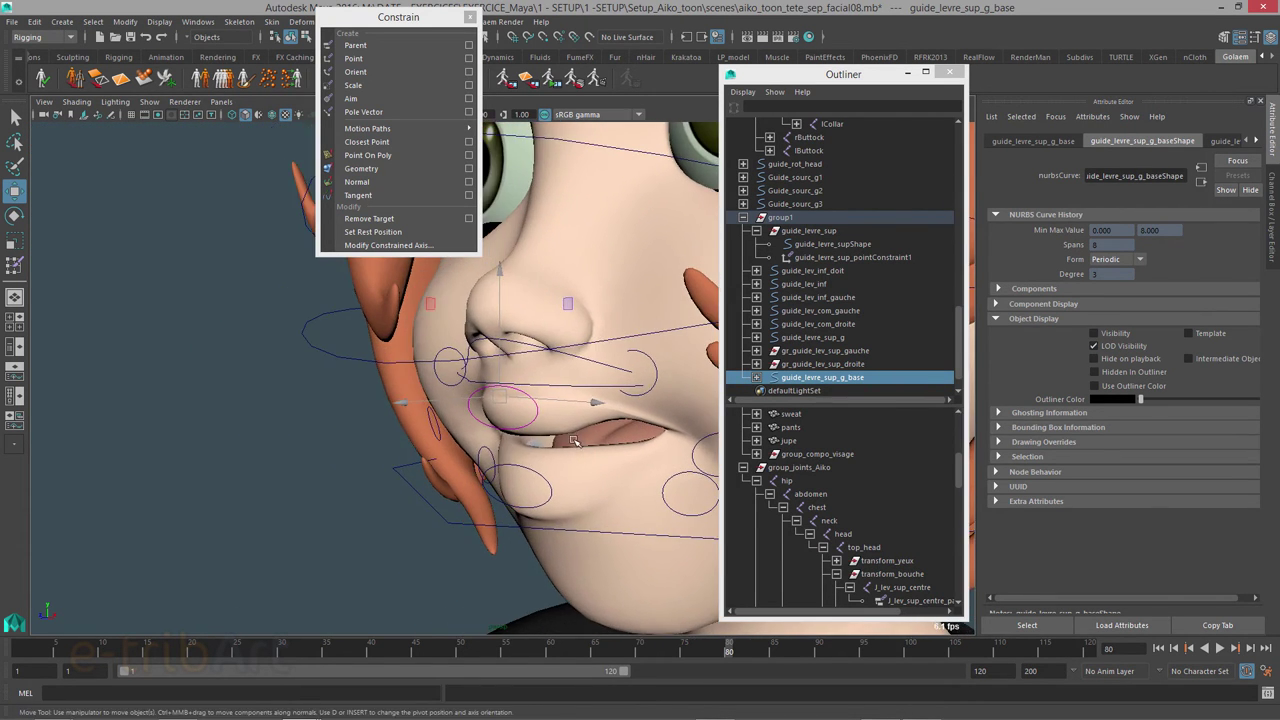
{"action": "left_click", "coordinate": [580, 360]}
{"action": "left_click_drag", "start_coordinate": [577, 398], "coordinate": [614, 399], "text": "alt"}
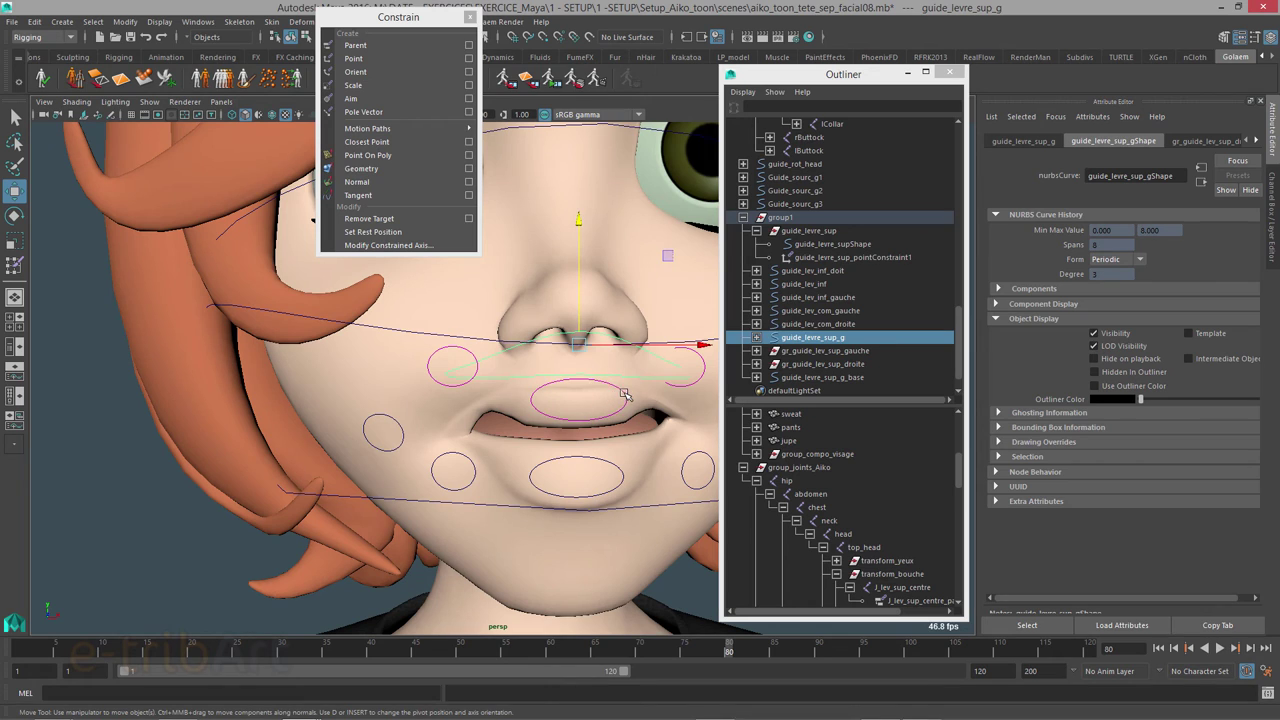
{"action": "left_click", "coordinate": [618, 401]}
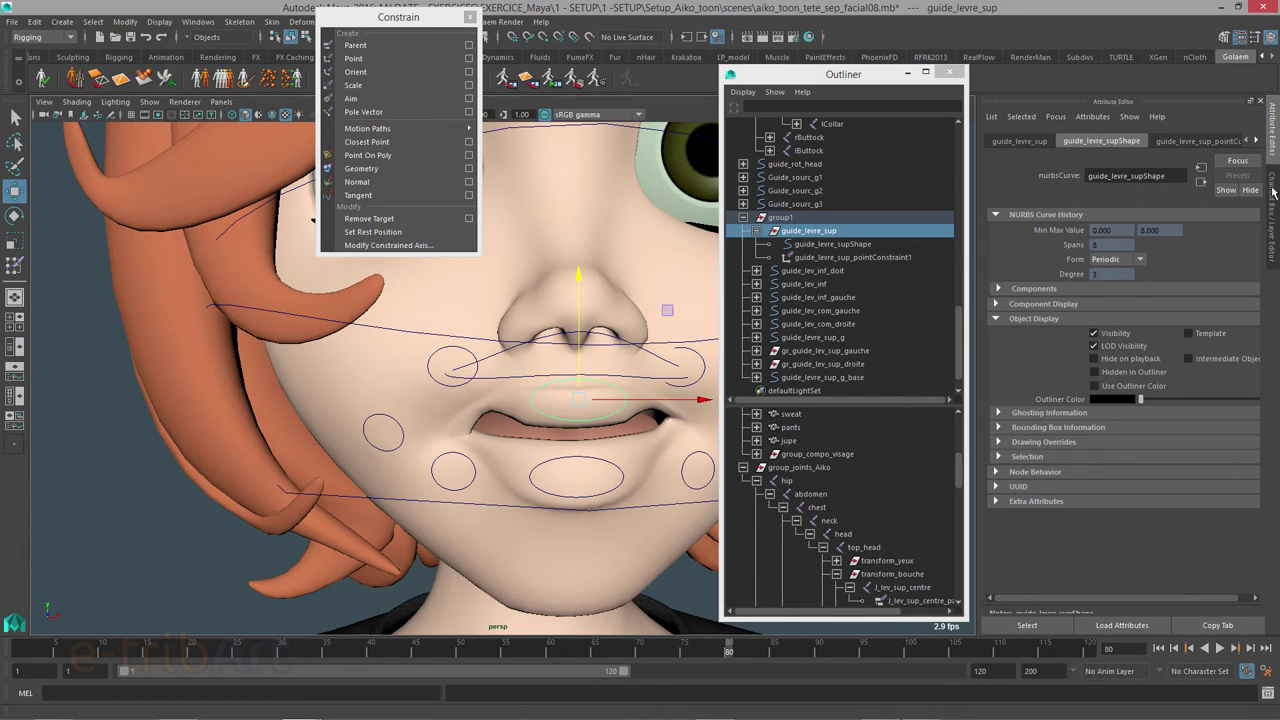
Step: Set the point constraint's Guide Levre Sup G Base W1 weight to 0 in the Channel Box
{"action": "left_click", "coordinate": [900, 258]}
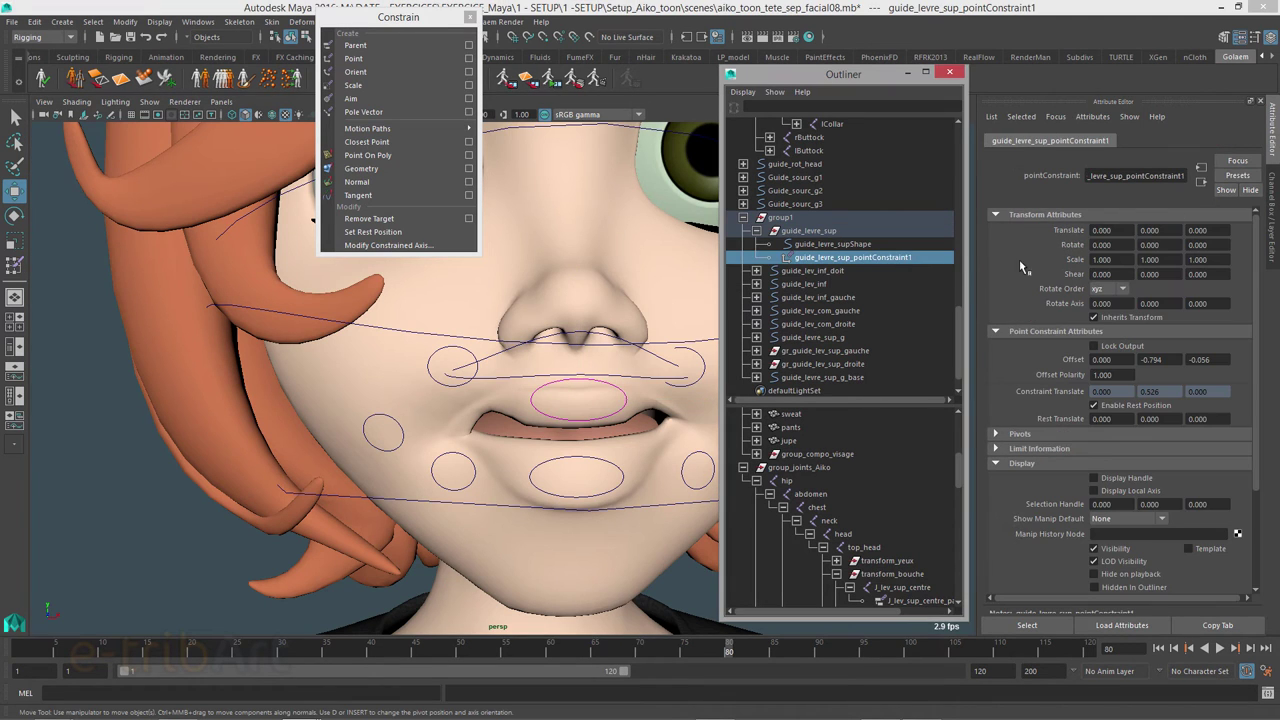
{"action": "left_click", "coordinate": [1273, 229]}
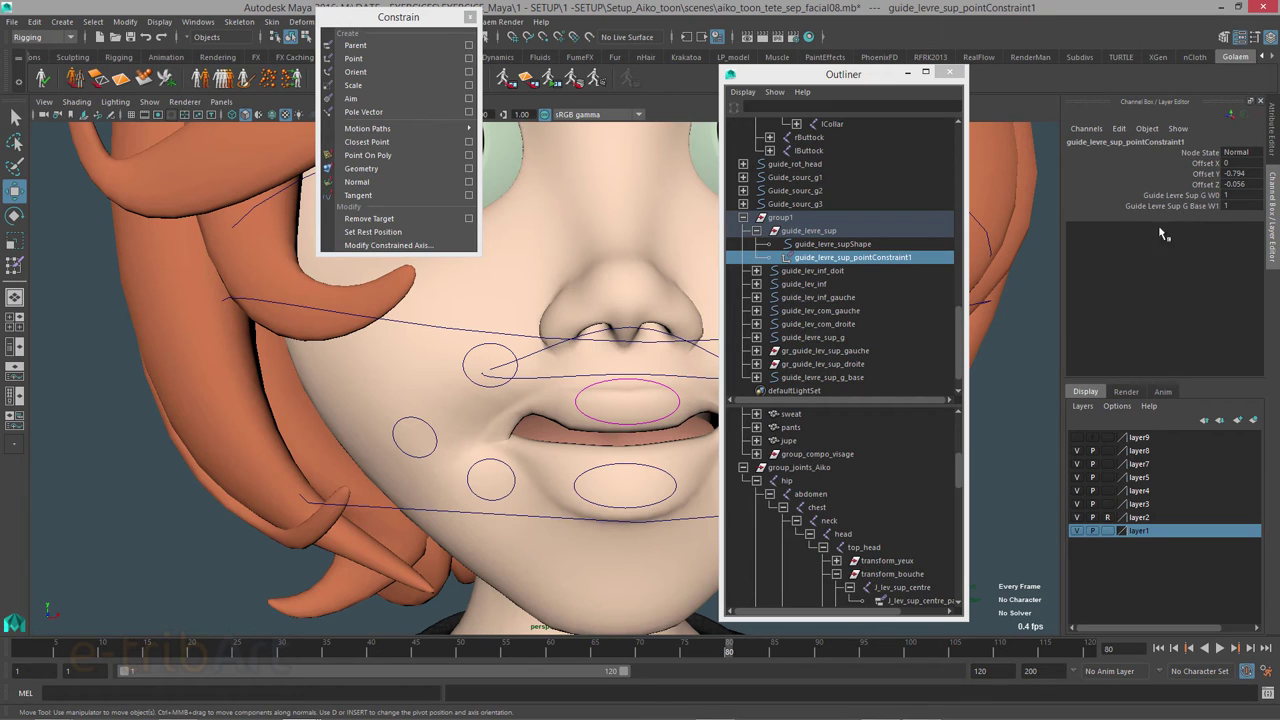
{"action": "left_click_drag", "start_coordinate": [850, 75], "coordinate": [919, 72]}
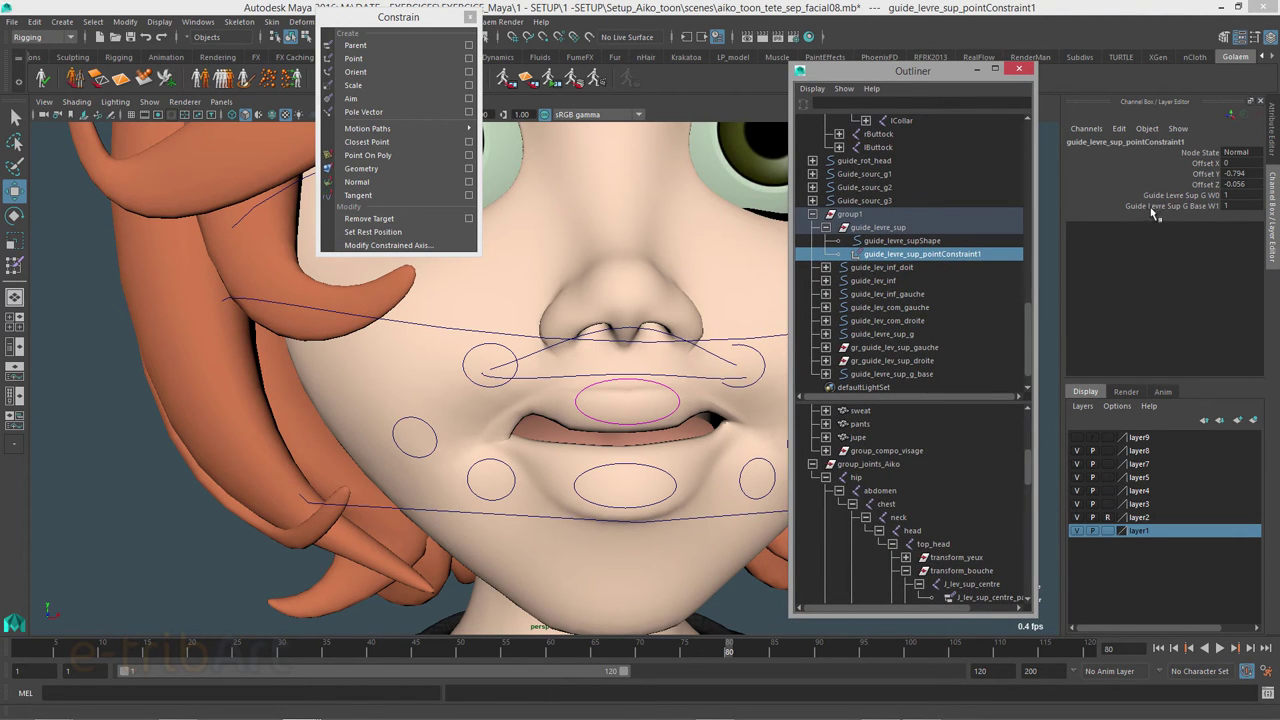
{"action": "left_click", "coordinate": [1228, 206]}
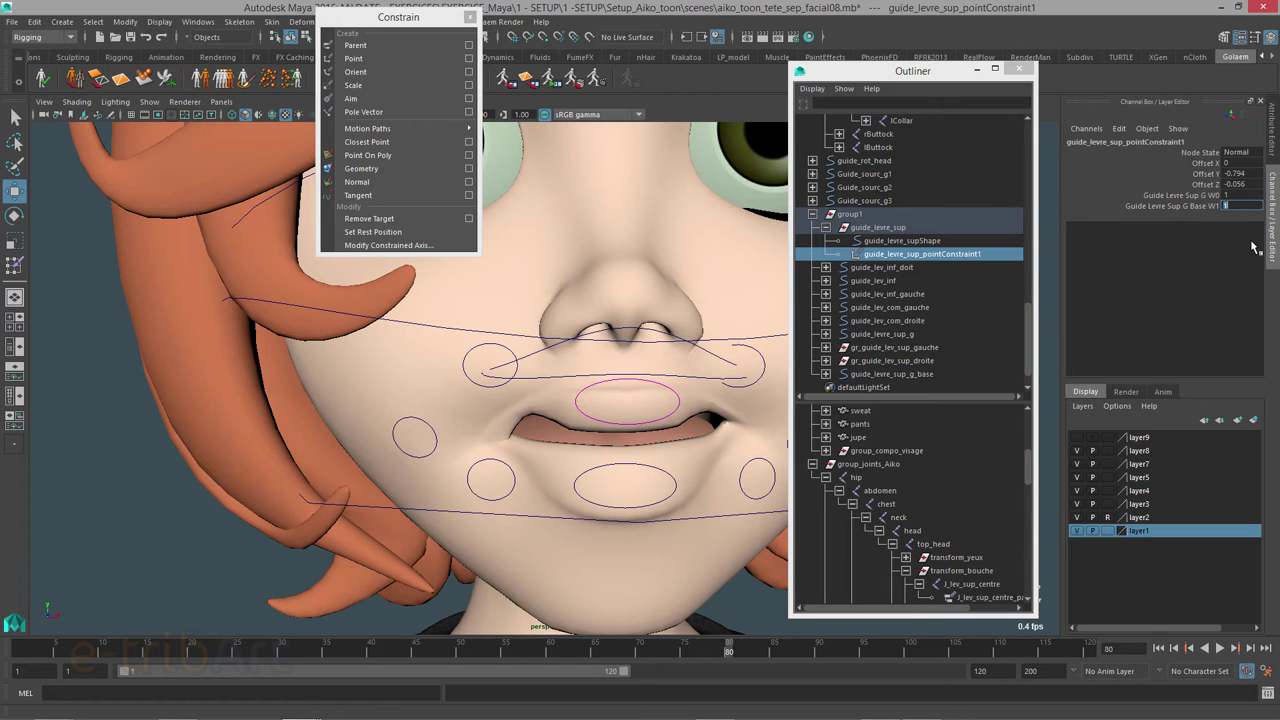
{"action": "type", "text": "0"}
{"action": "key", "text": "Return"}
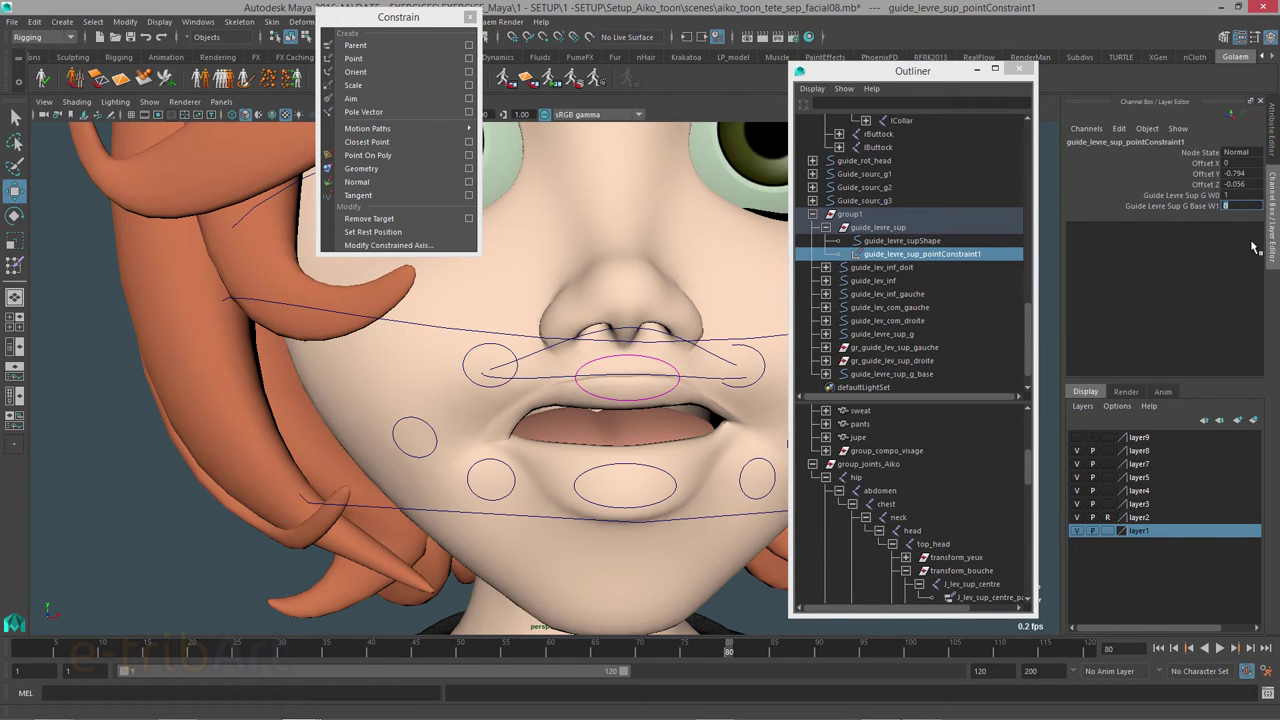
Step: Move guide_levre_sup_g to Translate Y 0.299 to test how the upper lip follows
{"action": "mouse_move", "coordinate": [686, 383]}
{"action": "left_mouse_down", "text": "alt"}
{"action": "mouse_move", "coordinate": [580, 380]}
{"action": "mouse_move", "coordinate": [658, 362]}
{"action": "left_mouse_up", "text": "alt"}
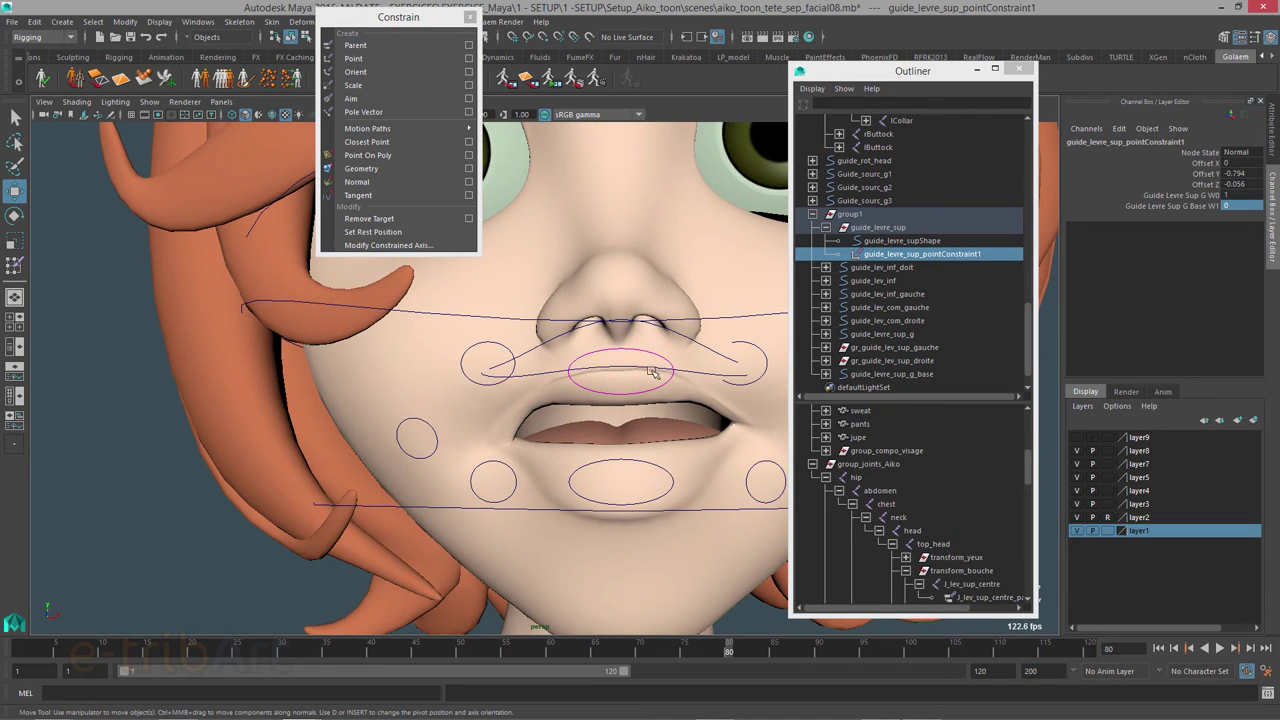
{"action": "left_click", "coordinate": [700, 344]}
{"action": "left_click_drag", "start_coordinate": [674, 382], "coordinate": [626, 396], "text": "alt"}
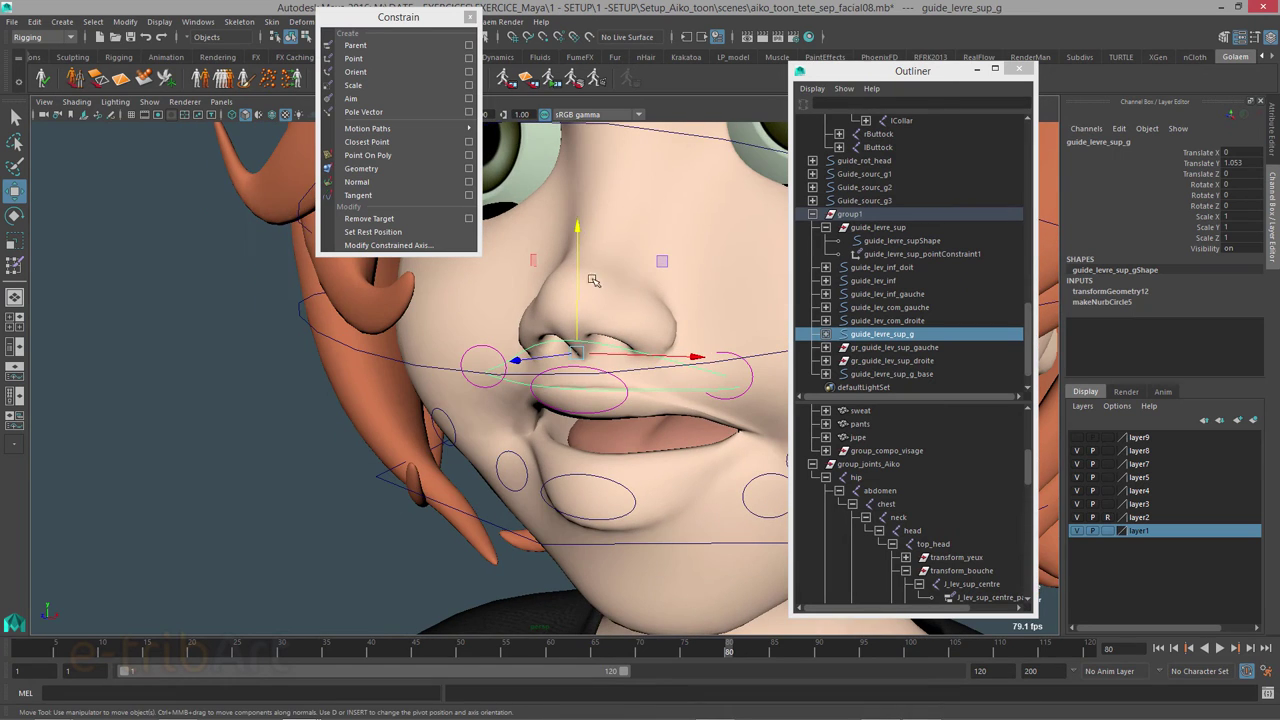
{"action": "mouse_move", "coordinate": [580, 230]}
{"action": "left_mouse_down"}
{"action": "mouse_move", "coordinate": [578, 250]}
{"action": "mouse_move", "coordinate": [587, 216]}
{"action": "mouse_move", "coordinate": [580, 278]}
{"action": "mouse_move", "coordinate": [587, 216]}
{"action": "mouse_move", "coordinate": [588, 266]}
{"action": "mouse_move", "coordinate": [586, 250]}
{"action": "left_mouse_up"}
{"action": "left_click_drag", "start_coordinate": [600, 320], "coordinate": [637, 413], "text": "alt"}
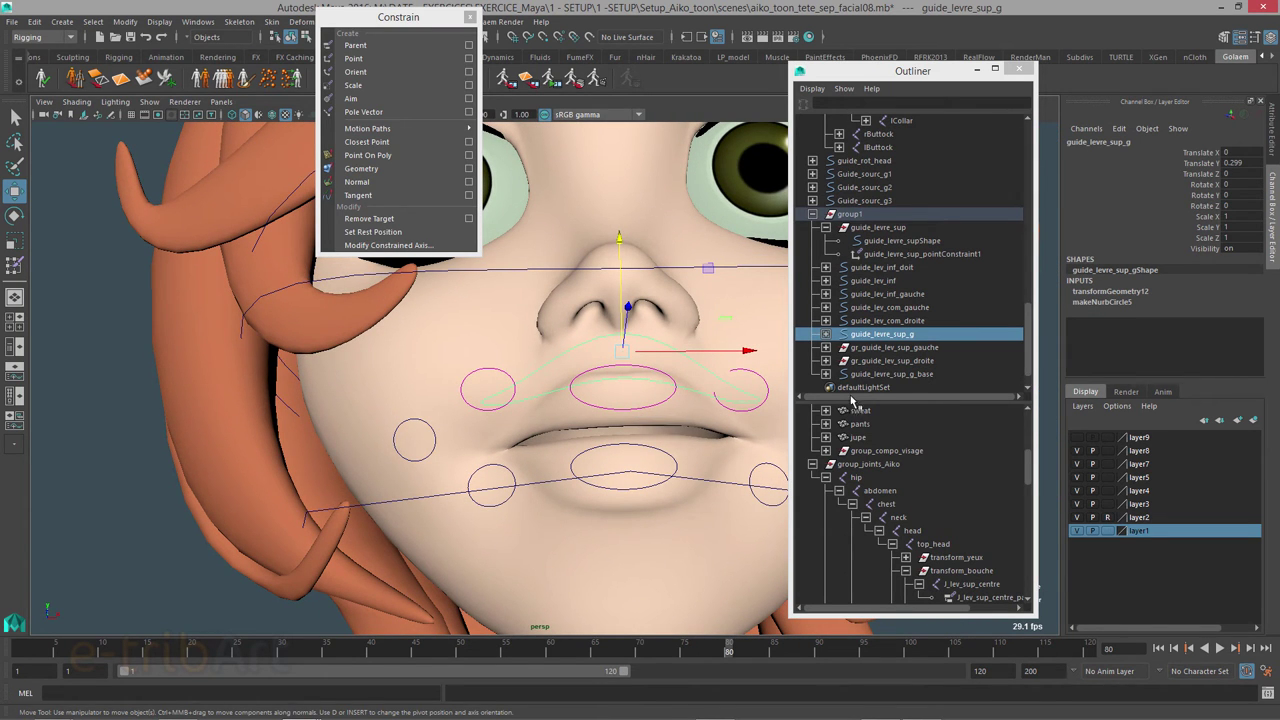
Step: Set the base W1 weight to 0.3 and raise guide_levre_sup_g to Translate Y 0.846
{"action": "left_click", "coordinate": [912, 256]}
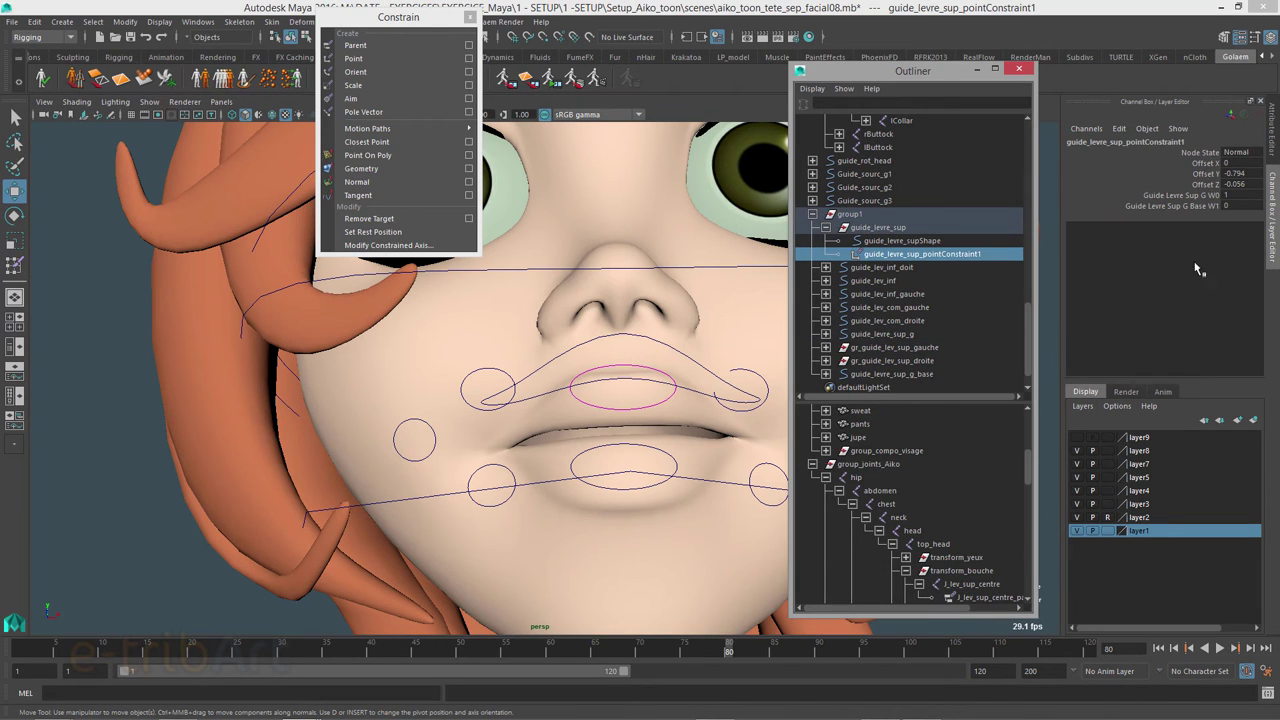
{"action": "double_click", "coordinate": [1238, 206]}
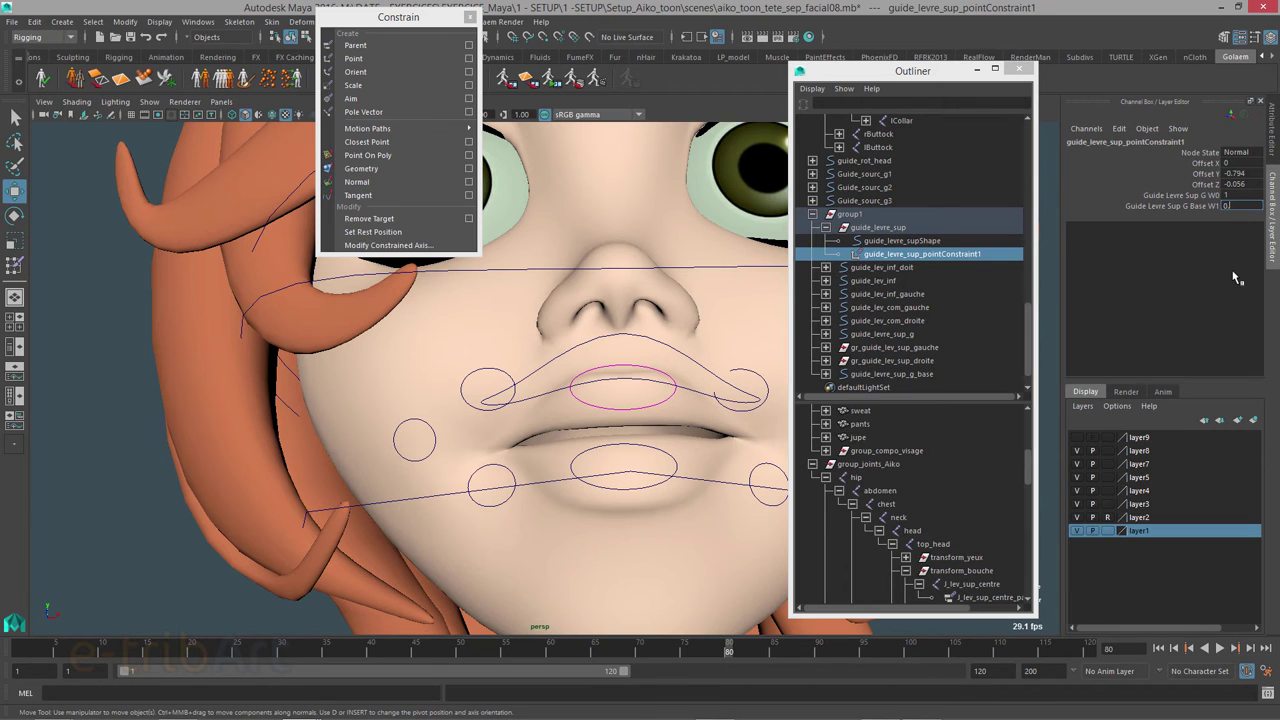
{"action": "type", "text": ".3"}
{"action": "key", "text": "Return"}
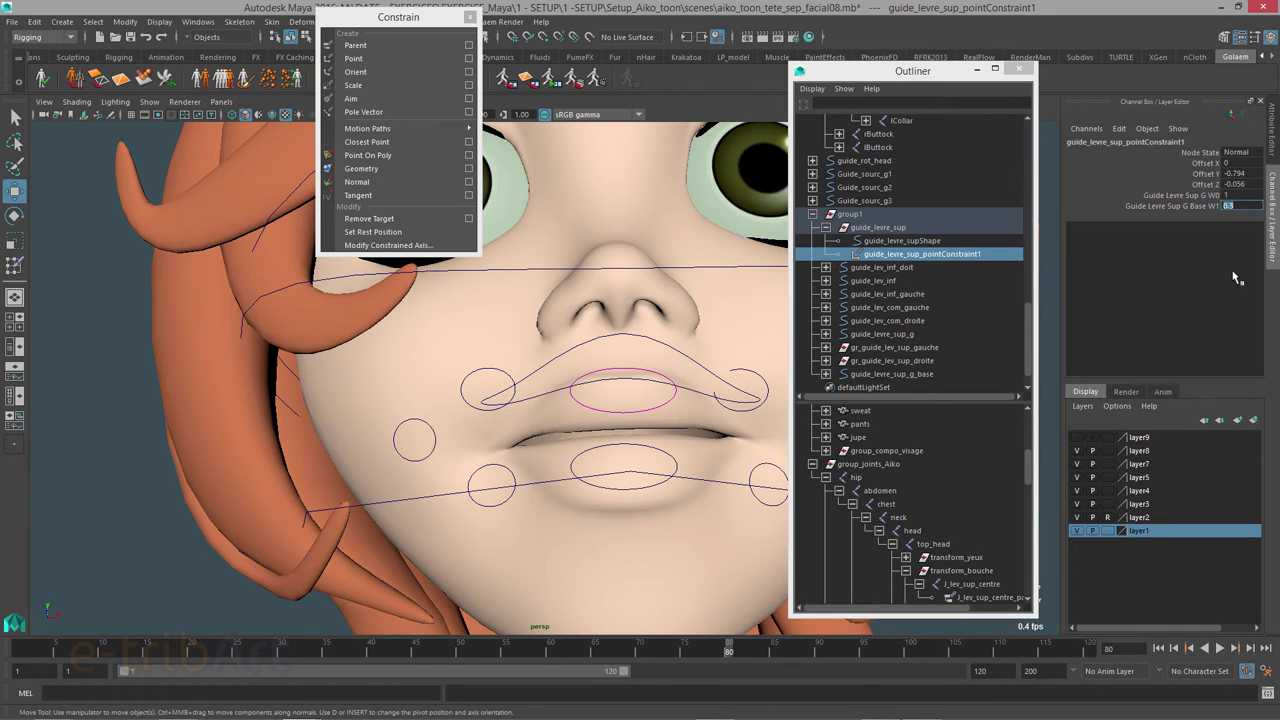
{"action": "left_click_drag", "start_coordinate": [688, 374], "coordinate": [626, 389], "text": "alt"}
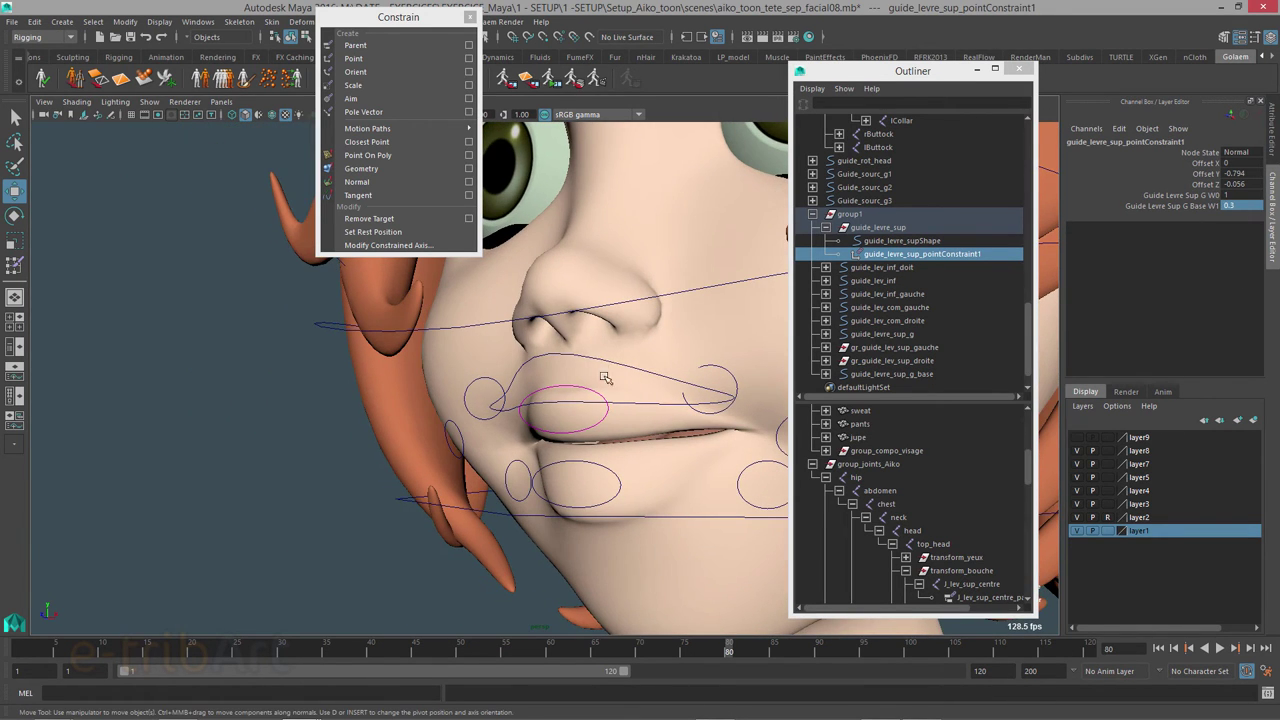
{"action": "left_click", "coordinate": [607, 364]}
{"action": "left_click_drag", "start_coordinate": [563, 313], "coordinate": [563, 290]}
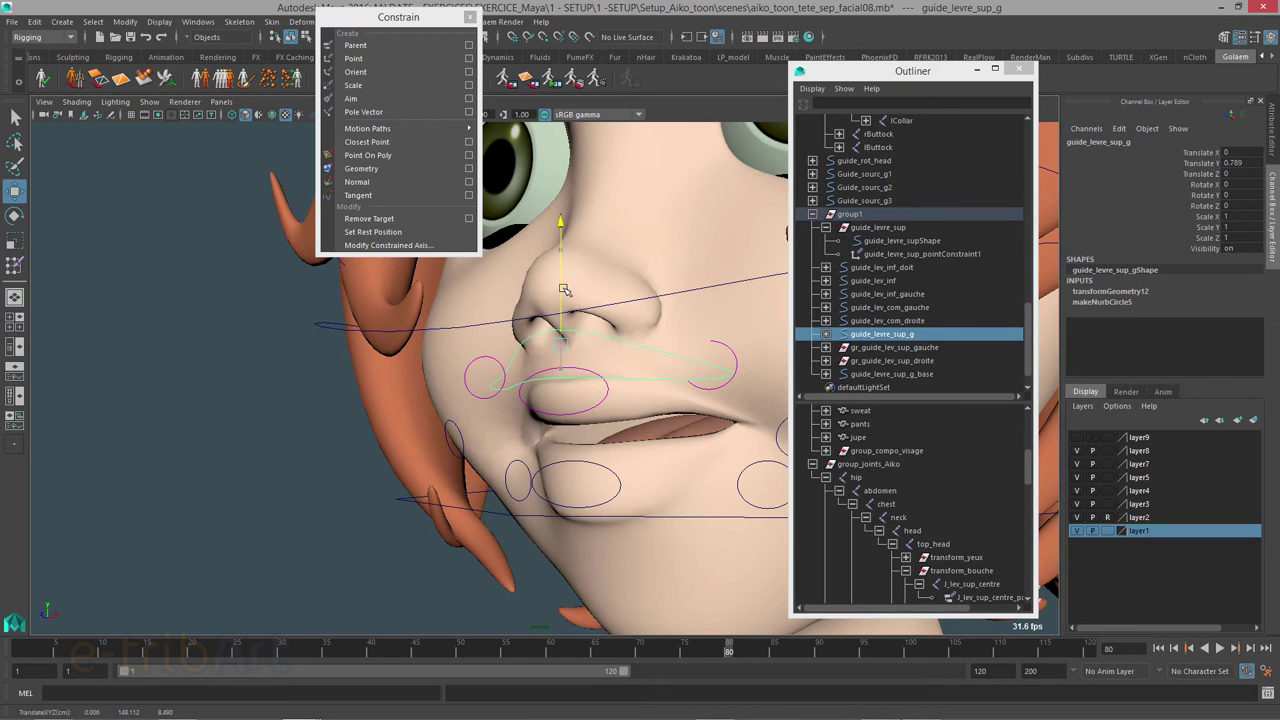
{"action": "left_click_drag", "start_coordinate": [640, 380], "coordinate": [560, 385], "text": "alt"}
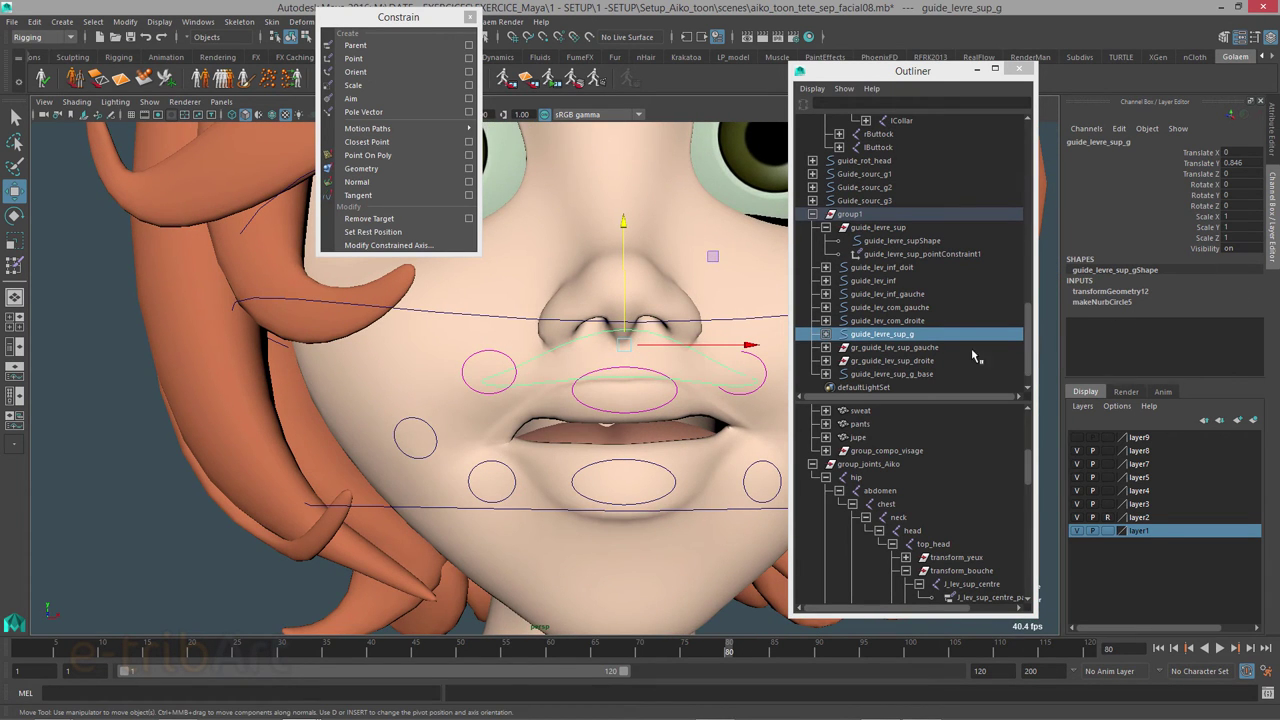
Step: Change the base W1 weight to 0.5, then reselect guide_levre_sup_g with the Move tool
{"action": "left_click", "coordinate": [908, 255]}
{"action": "double_click", "coordinate": [1230, 207]}
{"action": "type", "text": "0.5"}
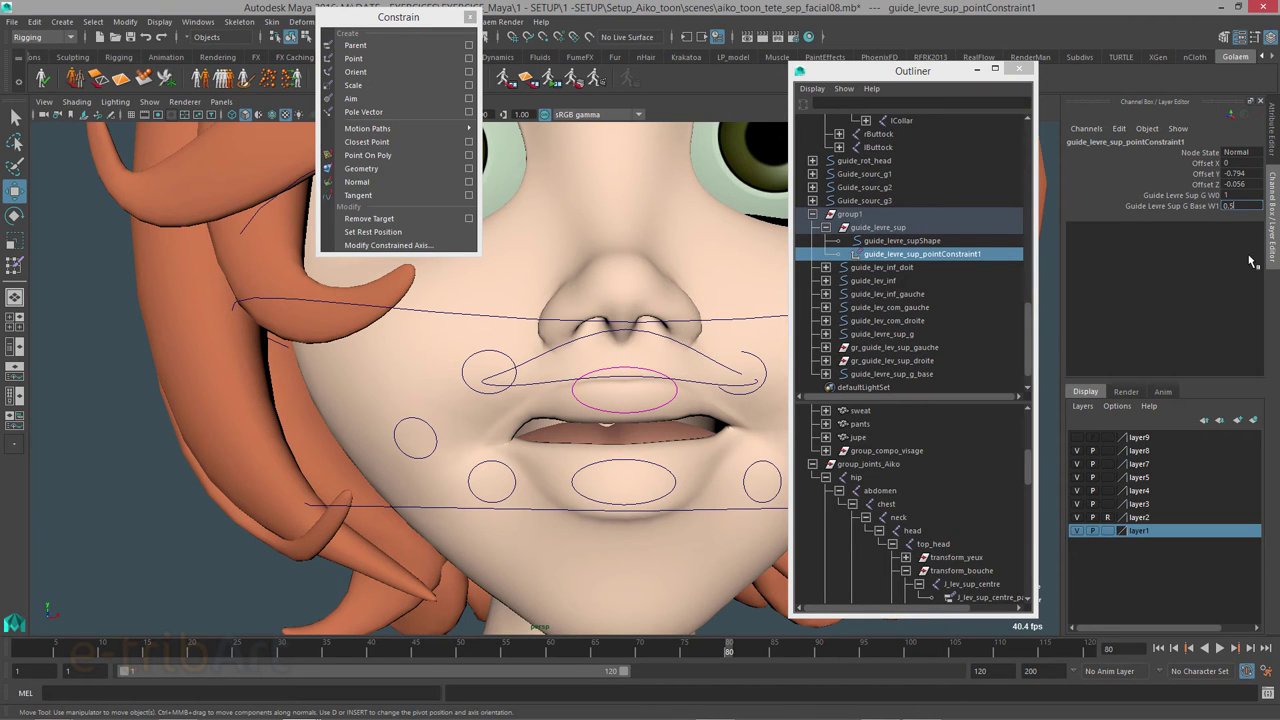
{"action": "key", "text": "Return"}
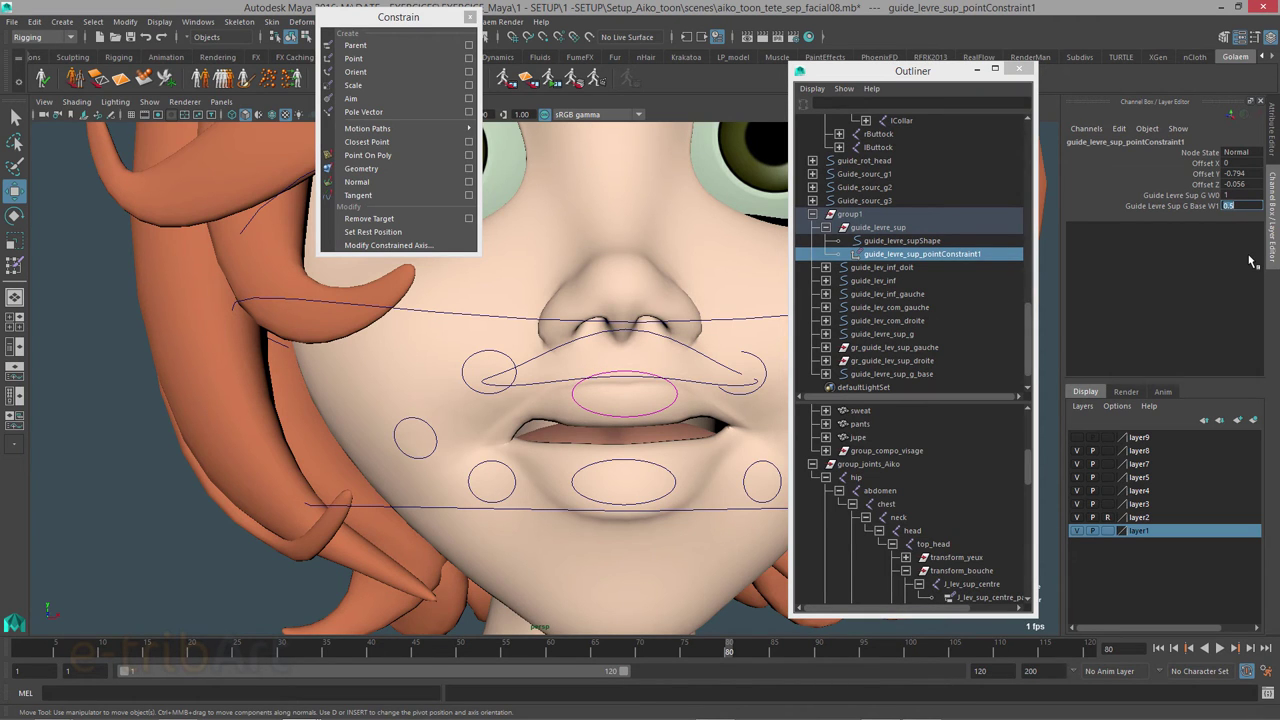
{"action": "mouse_move", "coordinate": [606, 418]}
{"action": "left_mouse_down", "text": "alt"}
{"action": "mouse_move", "coordinate": [676, 409]}
{"action": "mouse_move", "coordinate": [627, 428]}
{"action": "mouse_move", "coordinate": [635, 405]}
{"action": "left_mouse_up", "text": "alt"}
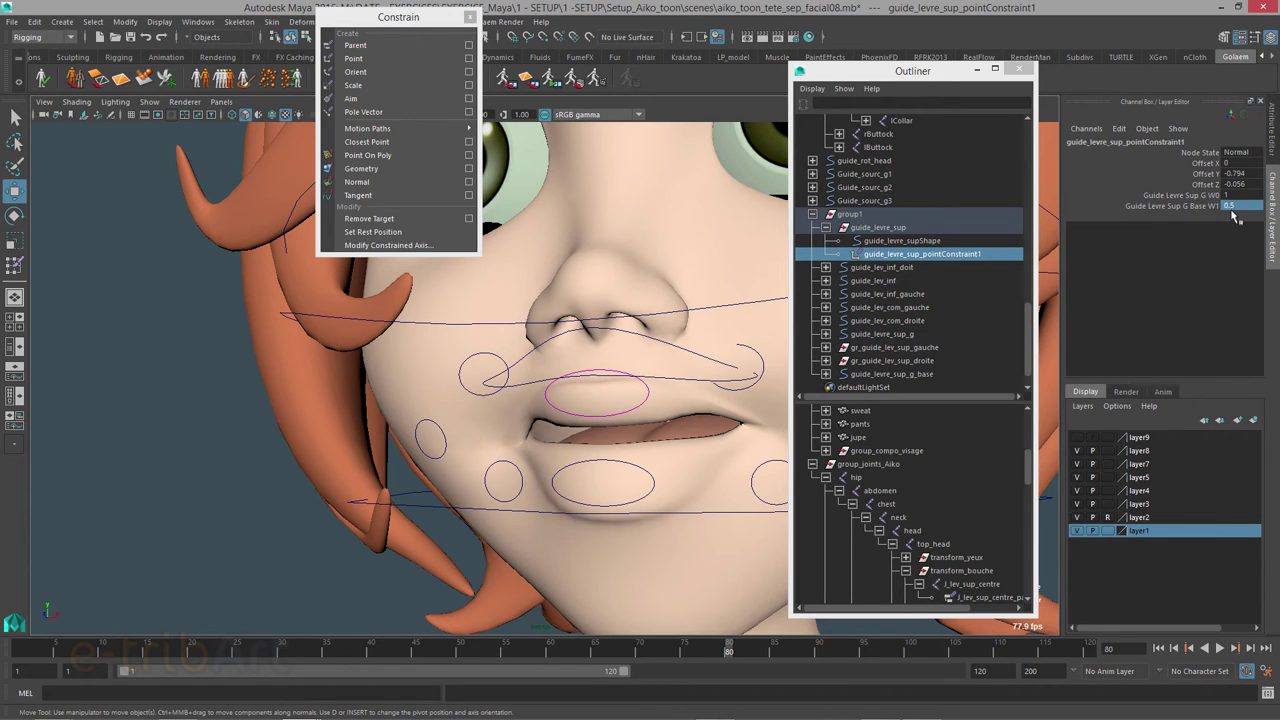
{"action": "left_click", "coordinate": [1193, 208]}
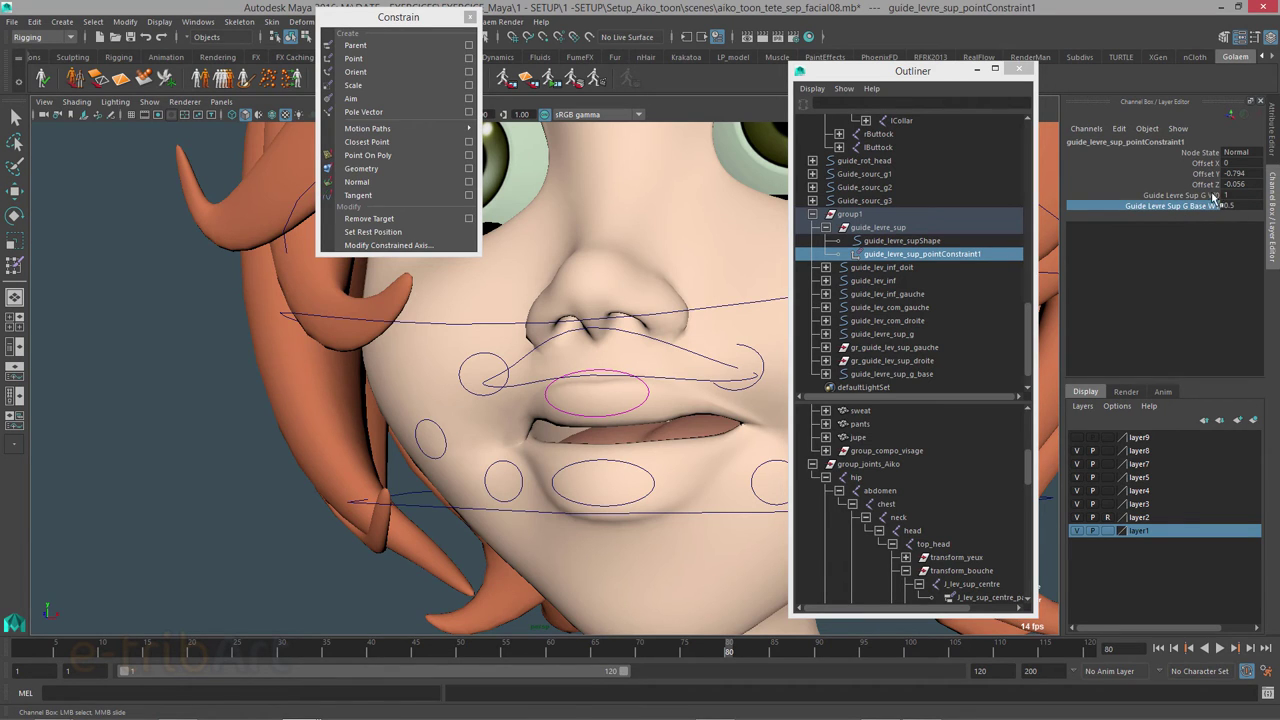
{"action": "double_click", "coordinate": [1230, 205]}
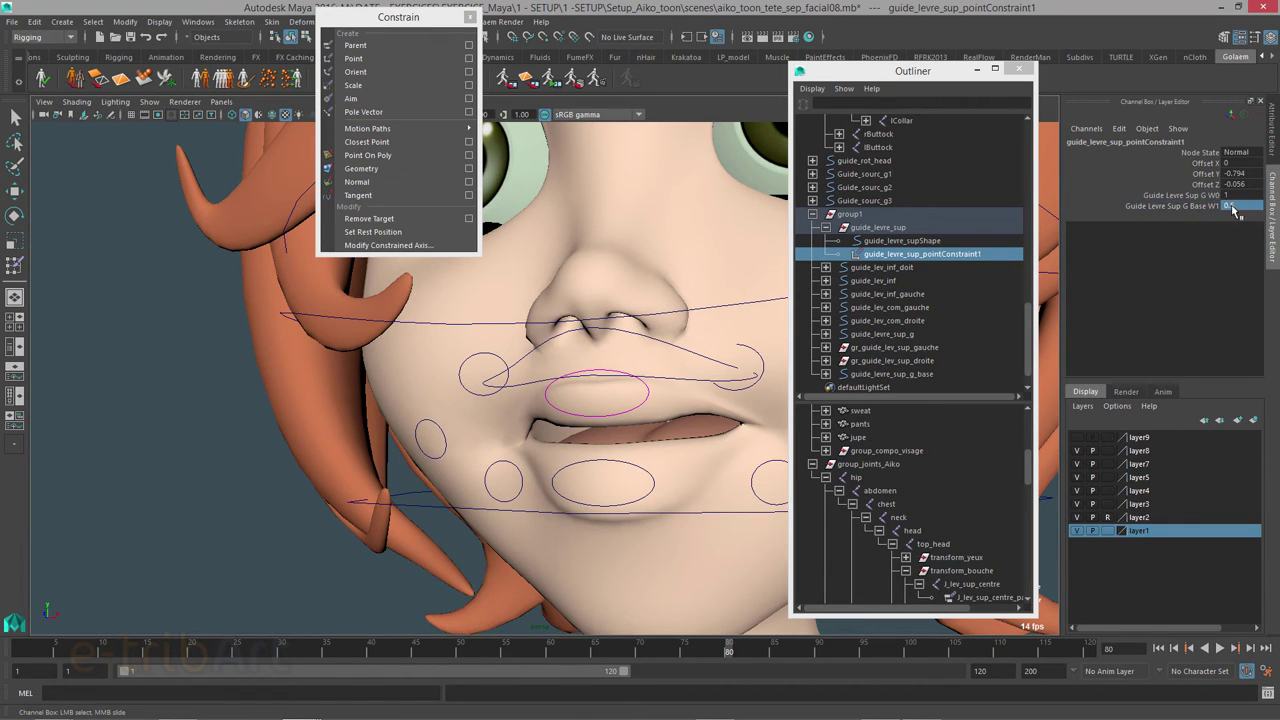
{"action": "left_click", "coordinate": [1208, 206]}
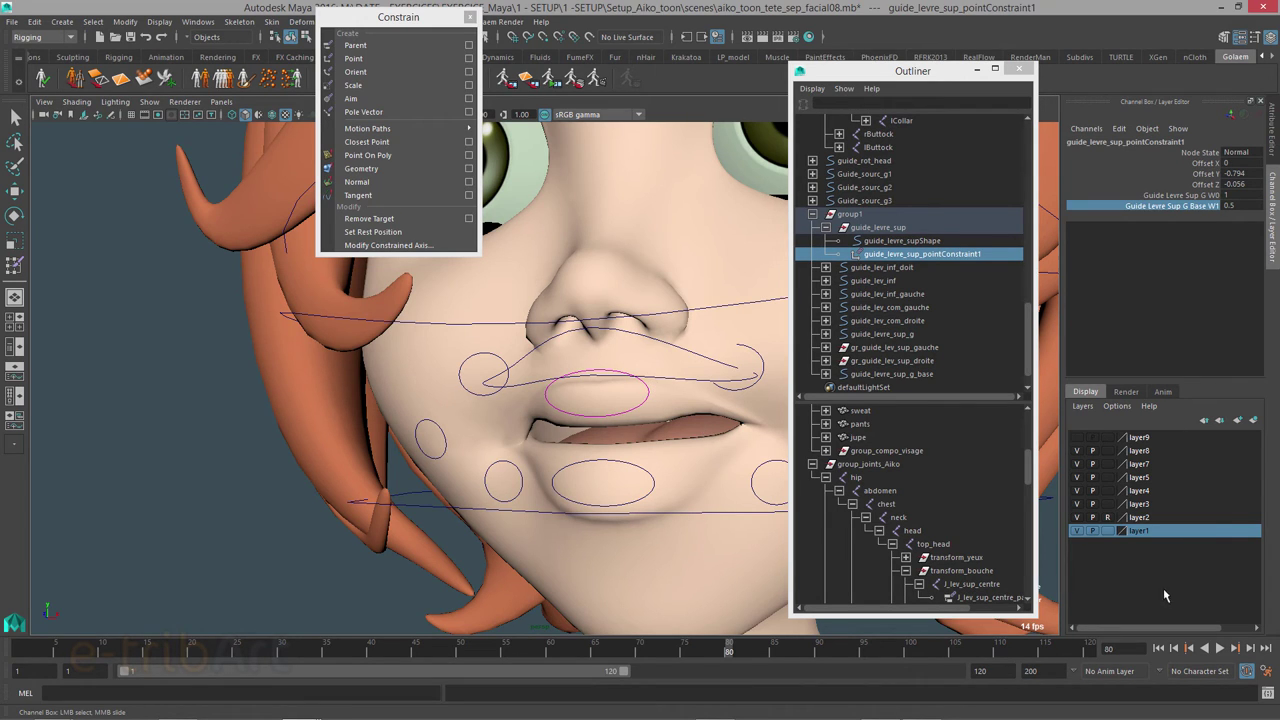
{"action": "left_click", "coordinate": [679, 385]}
{"action": "key", "text": "w"}
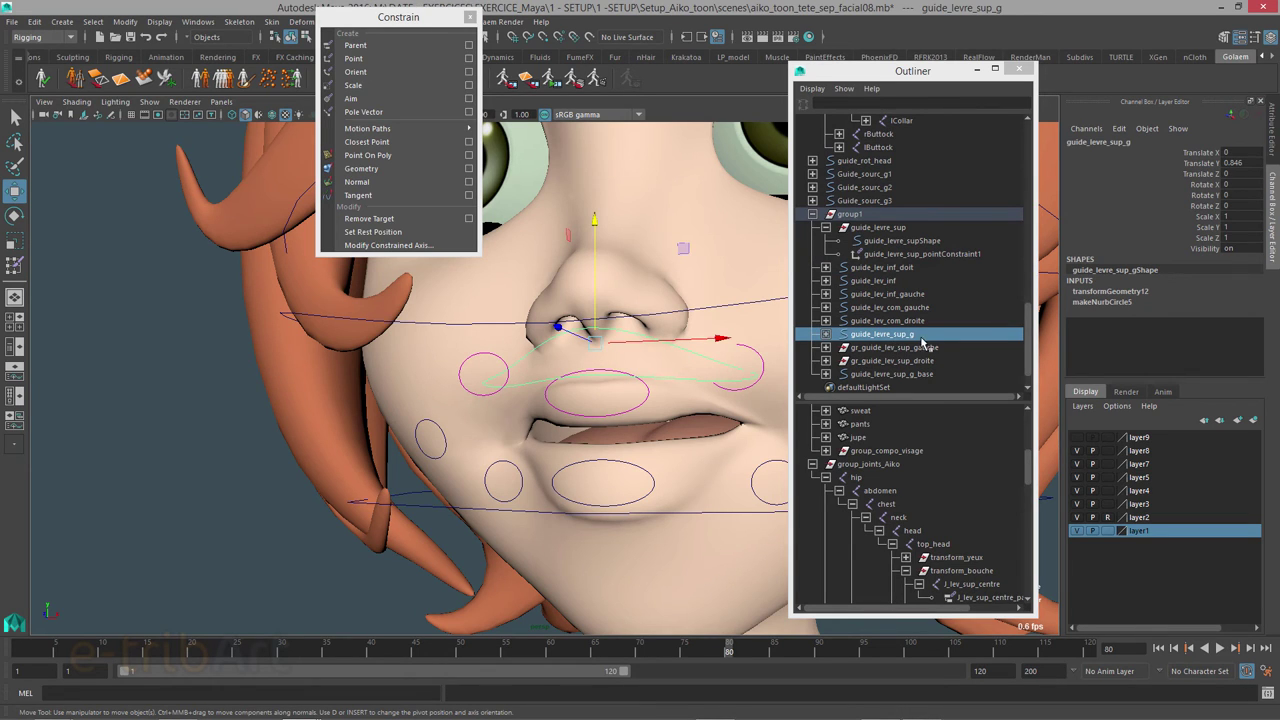
{"action": "left_click_drag", "start_coordinate": [661, 386], "coordinate": [693, 388], "text": "alt"}
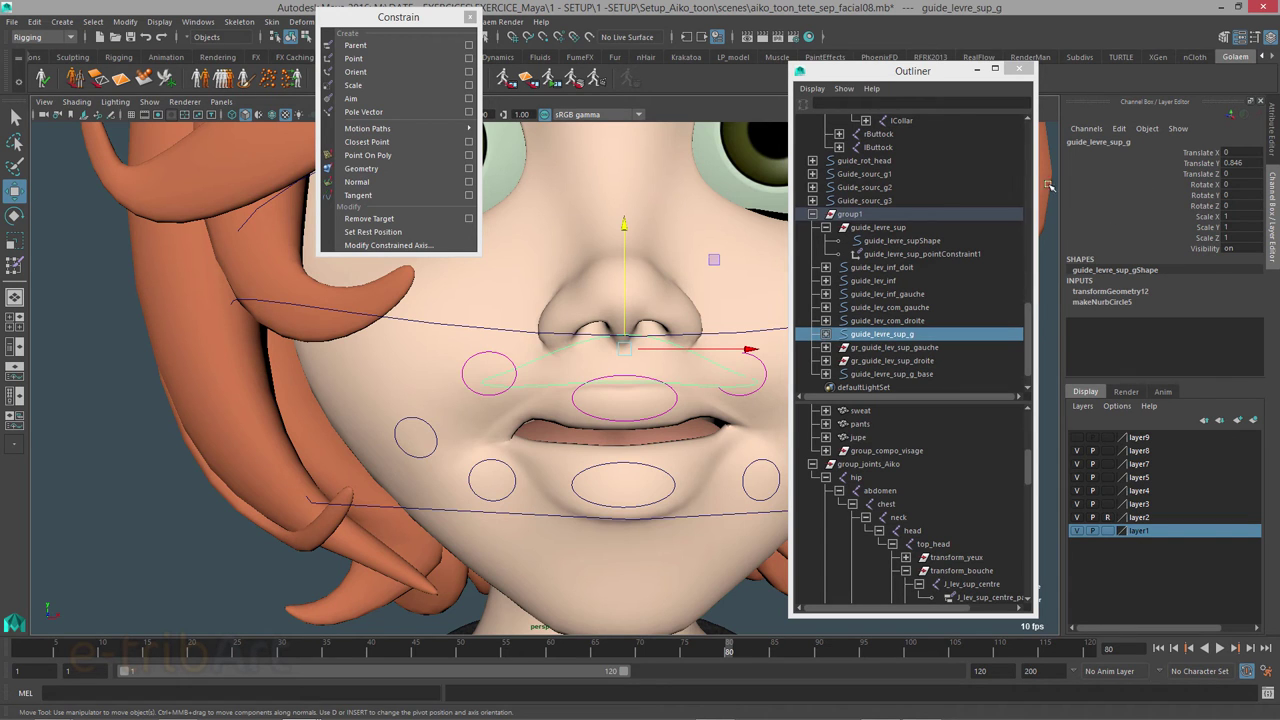
{"action": "left_click_drag", "start_coordinate": [937, 82], "coordinate": [283, 80]}
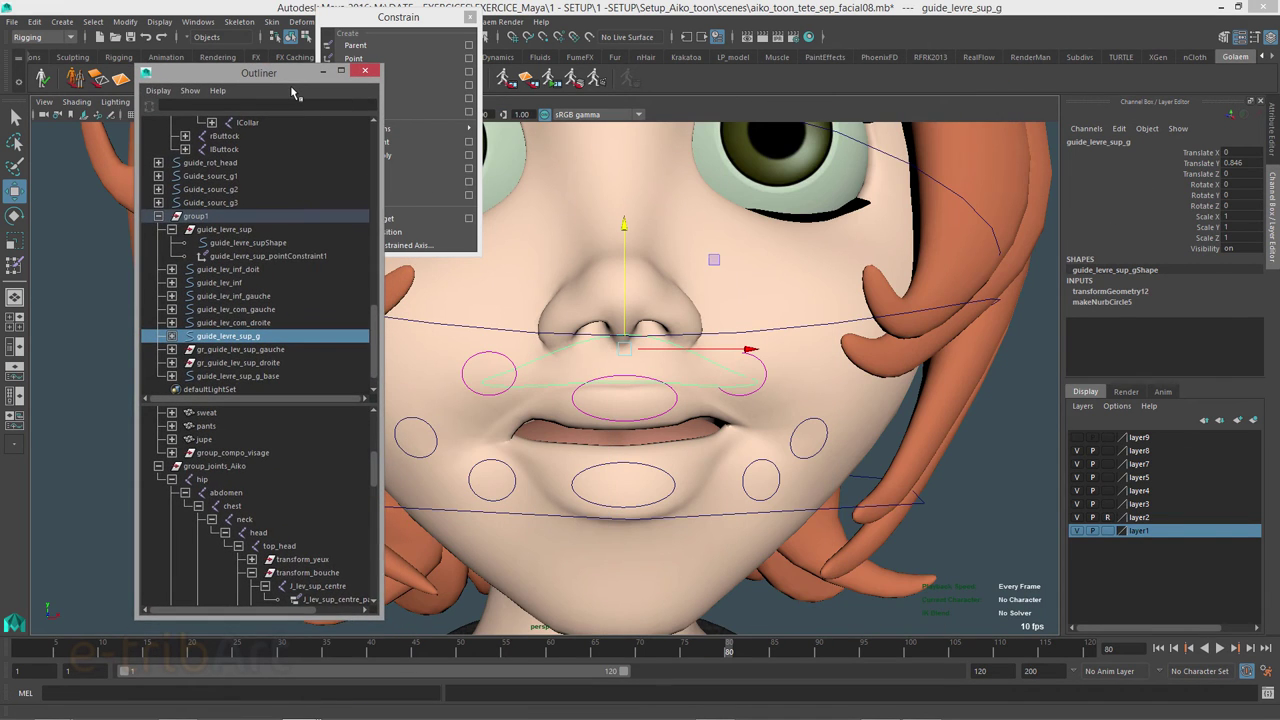
Step: Through Attributes > Add Attributes, give guide_levre_sup_g a keyable Float attribute w_tr_g_levre_sup
{"action": "key", "text": "ctrl+a"}
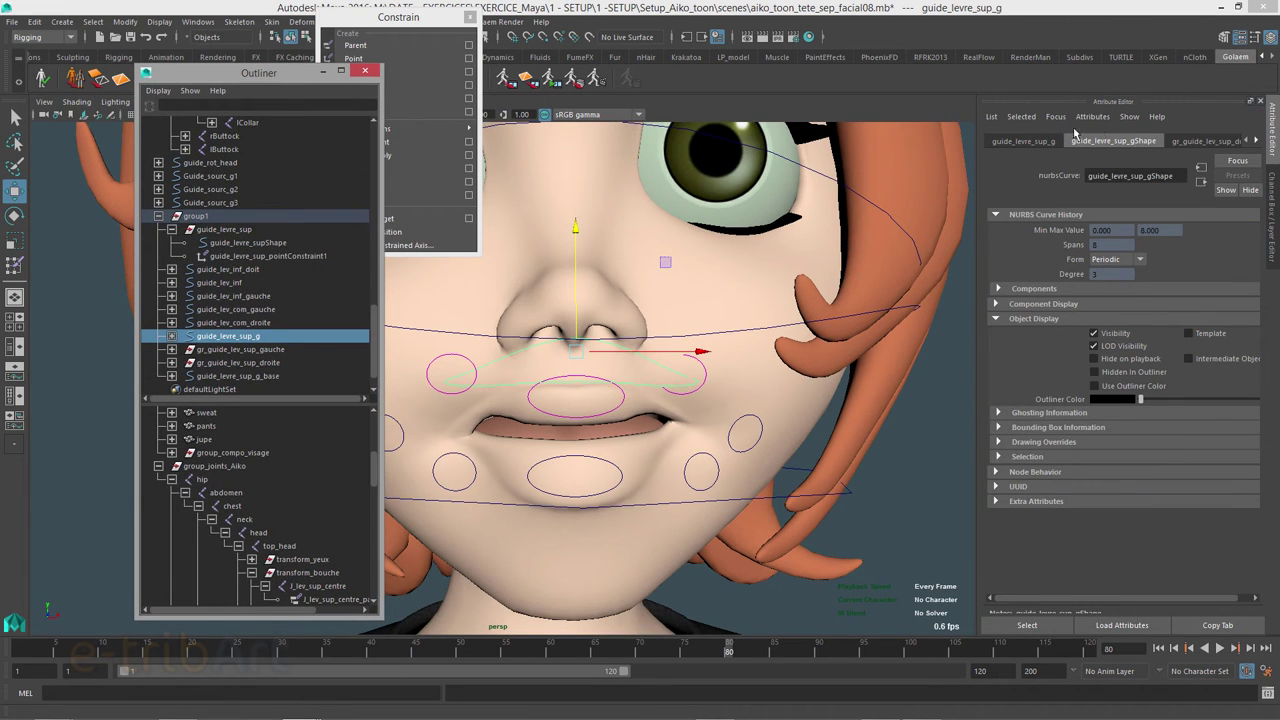
{"action": "left_click", "coordinate": [1090, 117]}
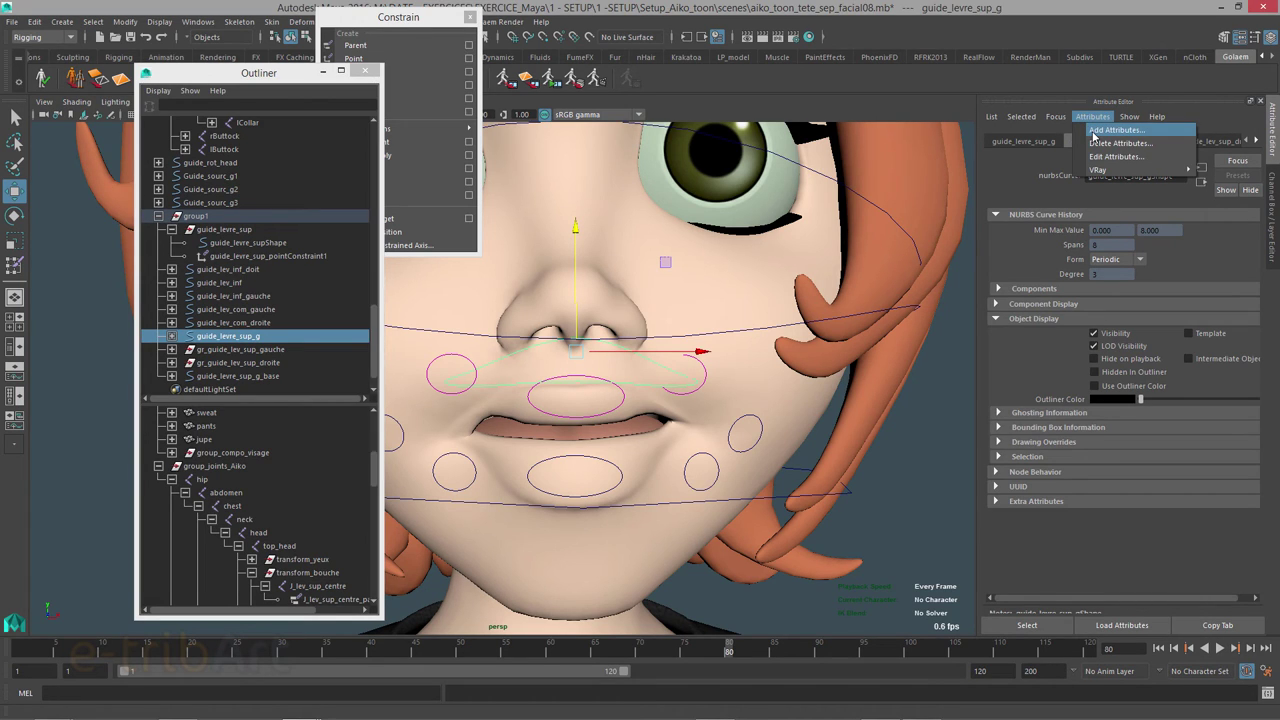
{"action": "left_click", "coordinate": [1110, 130]}
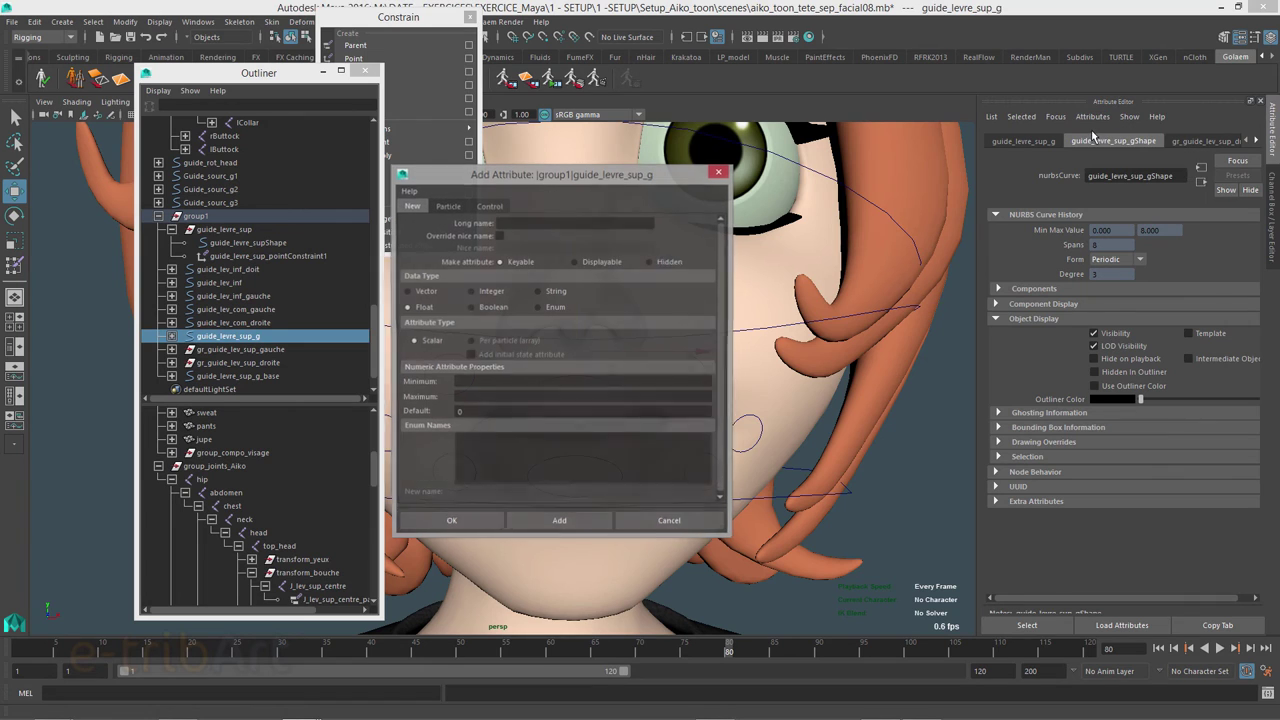
{"action": "left_click_drag", "start_coordinate": [549, 182], "coordinate": [884, 135]}
{"action": "key", "text": "f"}
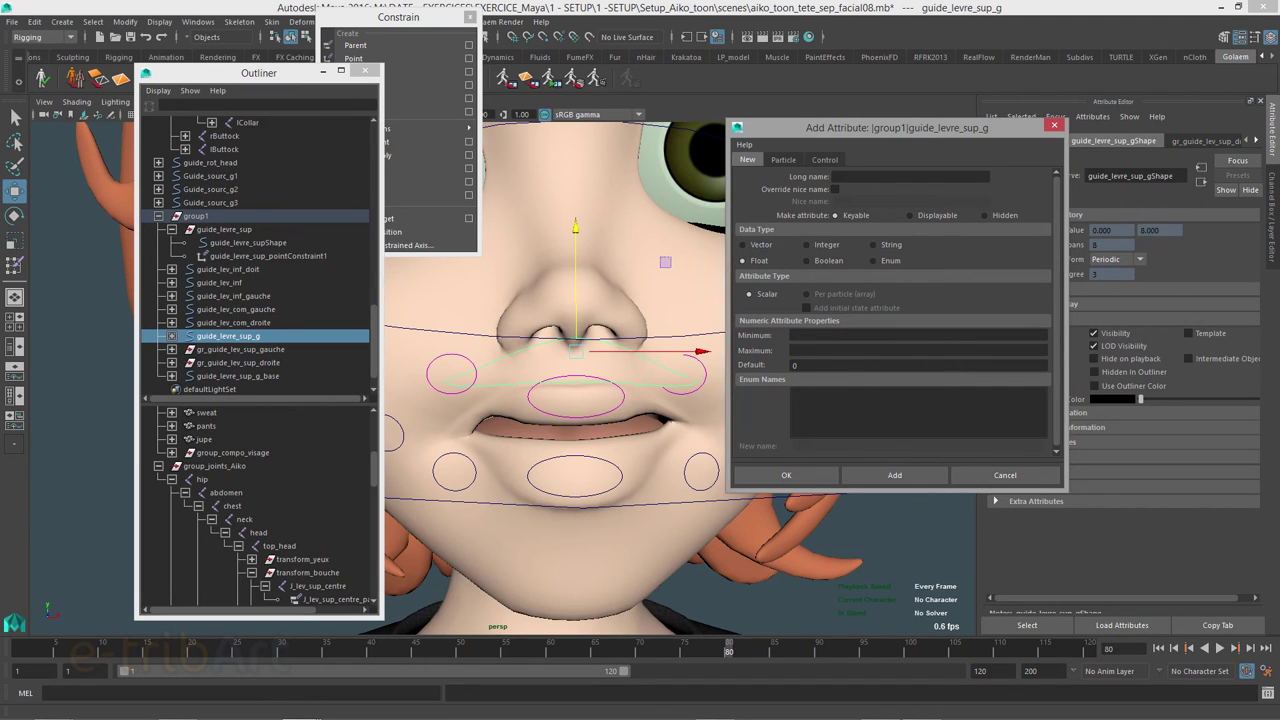
{"action": "left_click", "coordinate": [845, 177]}
{"action": "type", "text": "w_tr_g_levre_sup"}
{"action": "left_click_drag", "start_coordinate": [865, 136], "coordinate": [877, 113]}
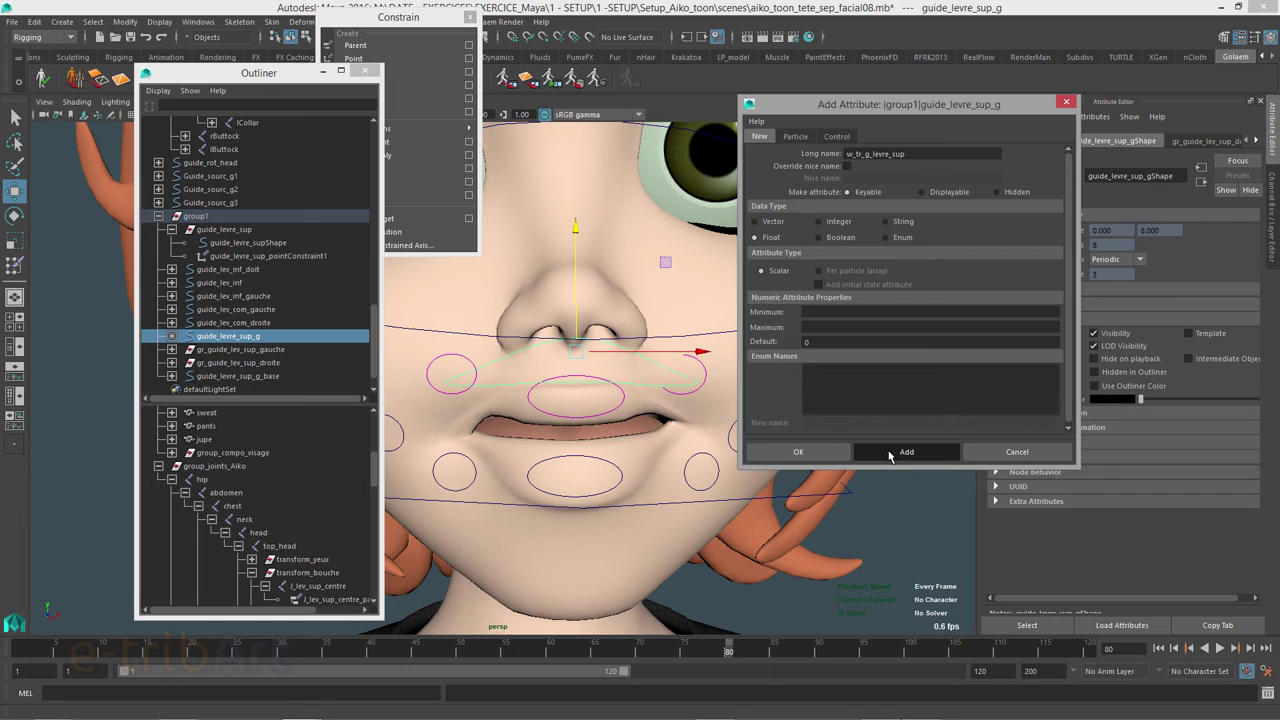
{"action": "left_click", "coordinate": [890, 455]}
{"action": "left_click", "coordinate": [1015, 455]}
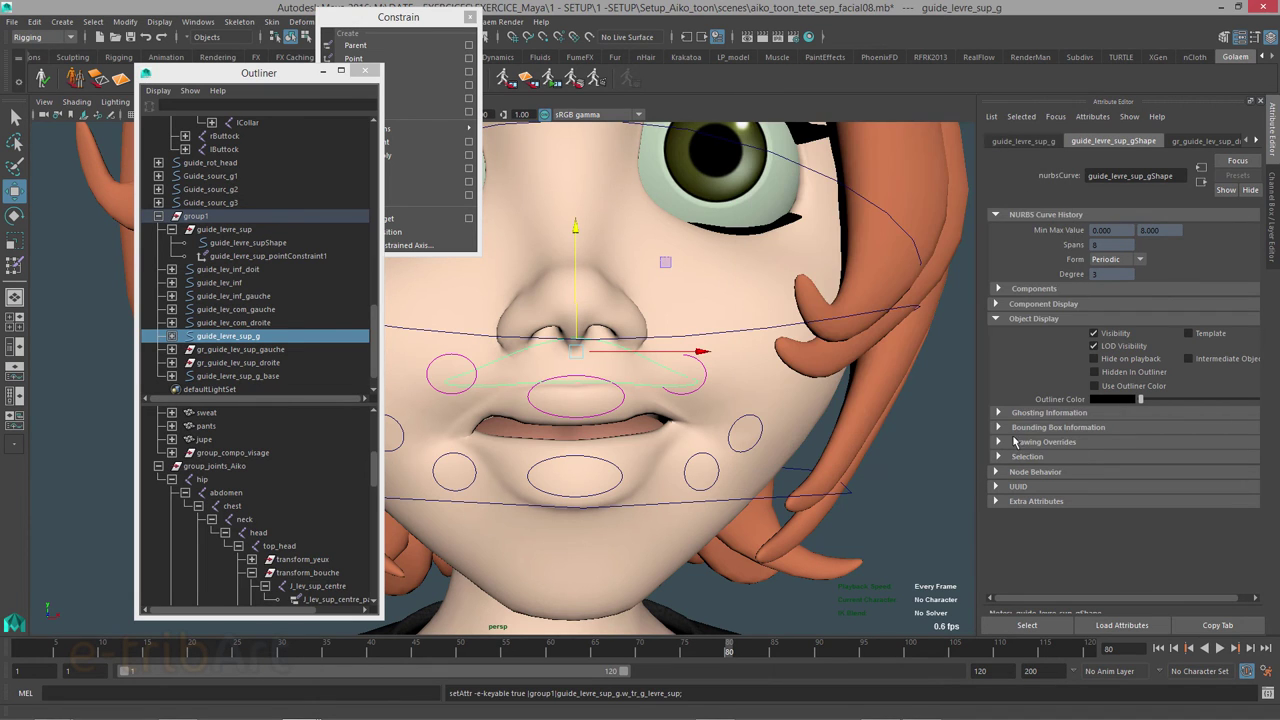
Step: Check the new W Tr G Levre Sup channel, then set guide_levre_sup_pointConstraint1's base W1 weight to 0
{"action": "left_click", "coordinate": [1271, 210]}
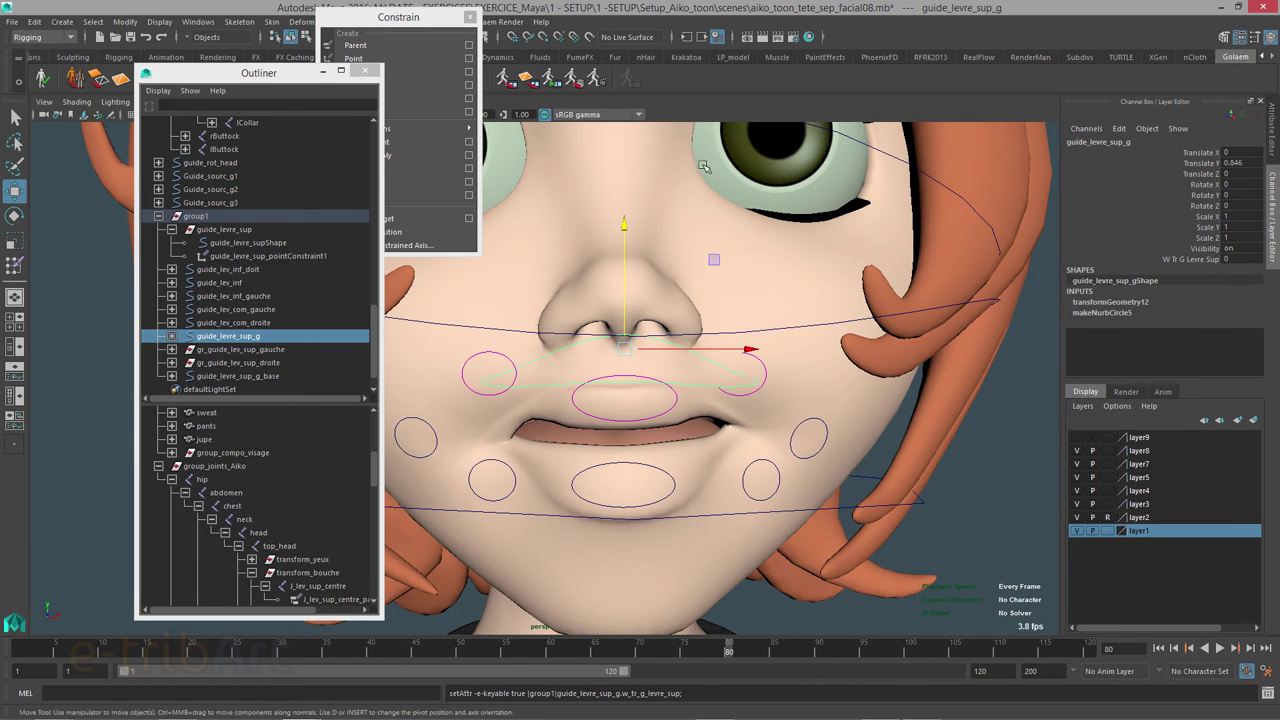
{"action": "mouse_move", "coordinate": [300, 76]}
{"action": "left_mouse_down"}
{"action": "mouse_move", "coordinate": [288, 78]}
{"action": "mouse_move", "coordinate": [323, 68]}
{"action": "left_mouse_up"}
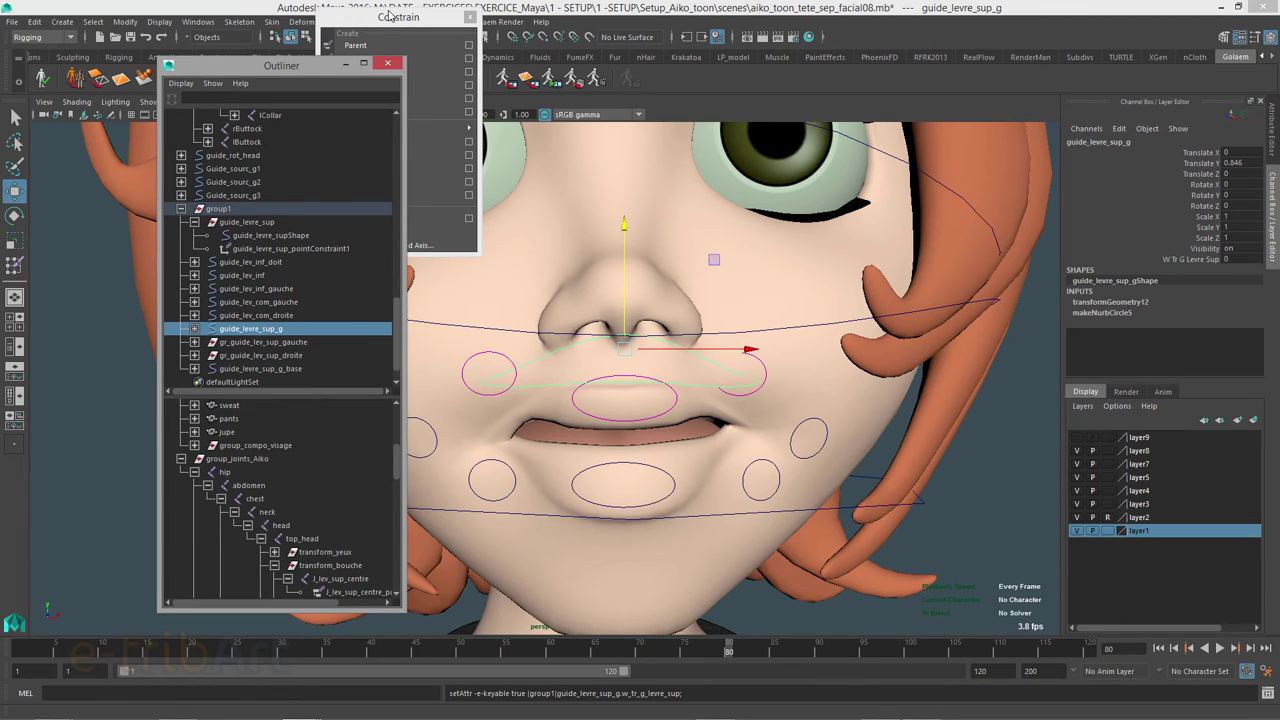
{"action": "left_click", "coordinate": [1193, 263]}
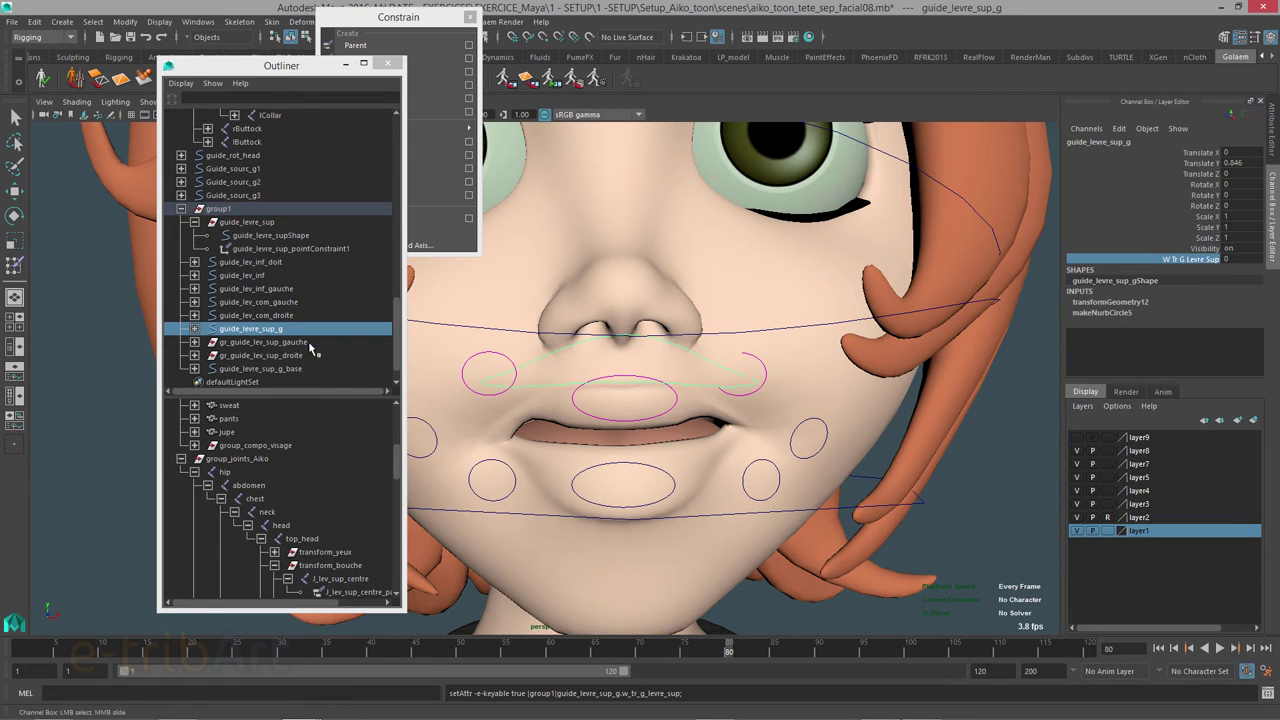
{"action": "left_click", "coordinate": [285, 249]}
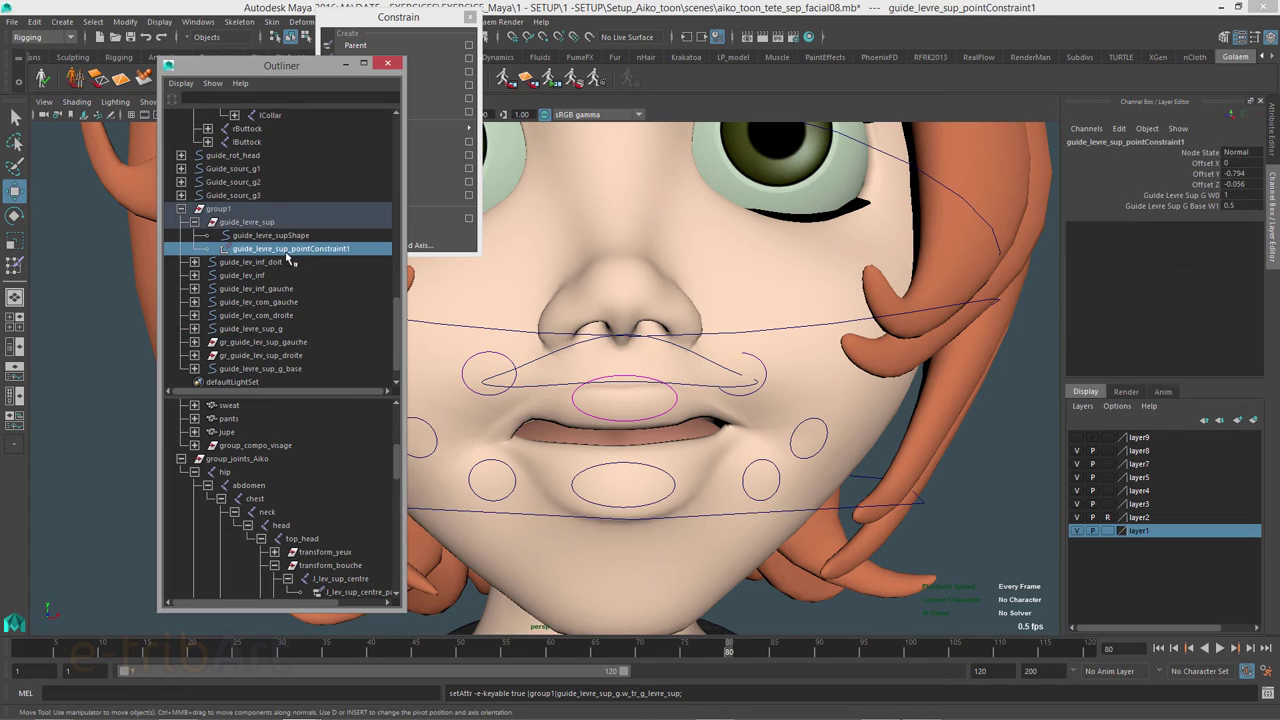
{"action": "left_click", "coordinate": [1230, 206]}
{"action": "type", "text": "0"}
{"action": "key", "text": "Return"}
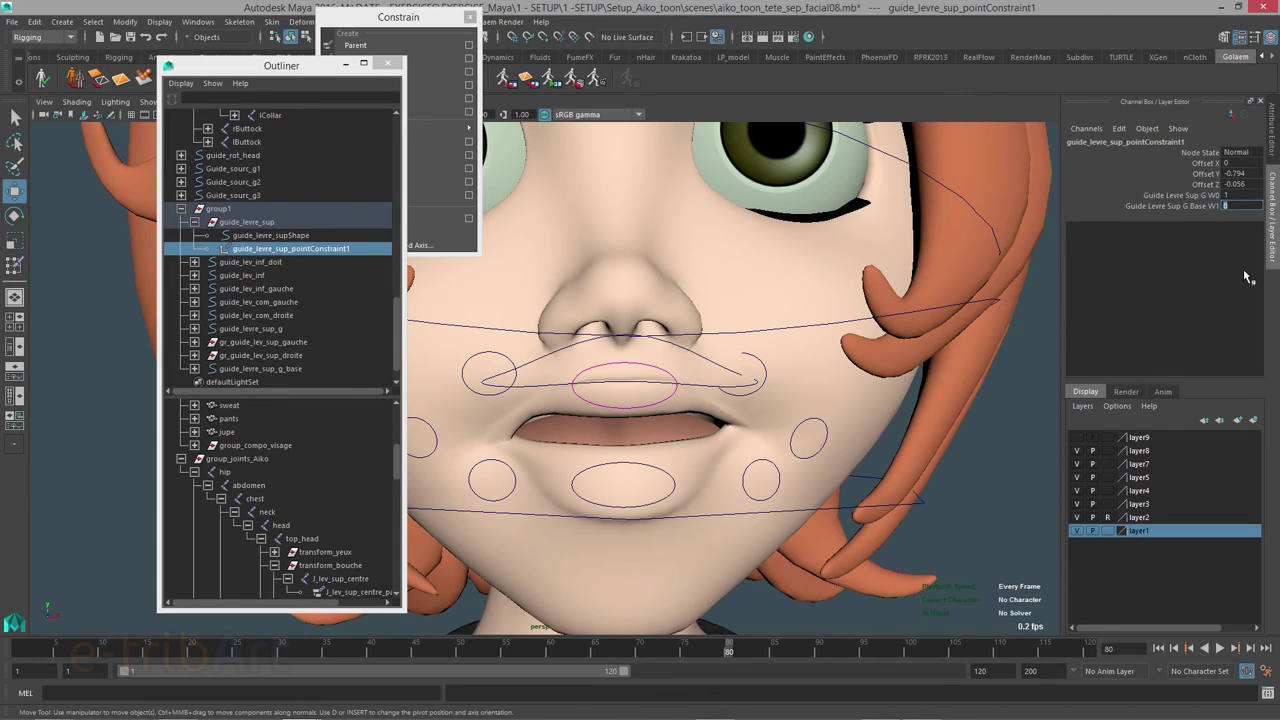
Step: Inspect the Guide Levre Sup G Base W1 channel's context options and browse the Windows menu
{"action": "left_click", "coordinate": [1211, 209]}
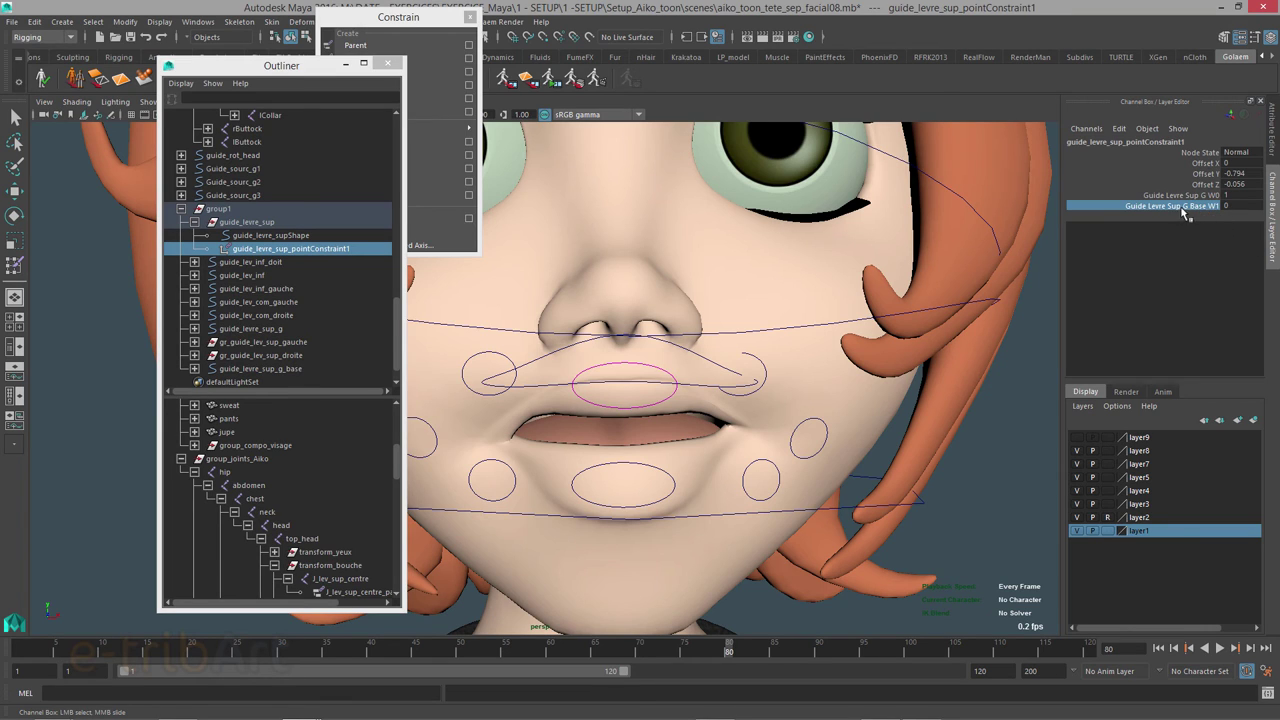
{"action": "right_click", "coordinate": [1184, 210]}
{"action": "key", "text": "Escape"}
{"action": "left_click_drag", "start_coordinate": [375, 25], "coordinate": [338, 108]}
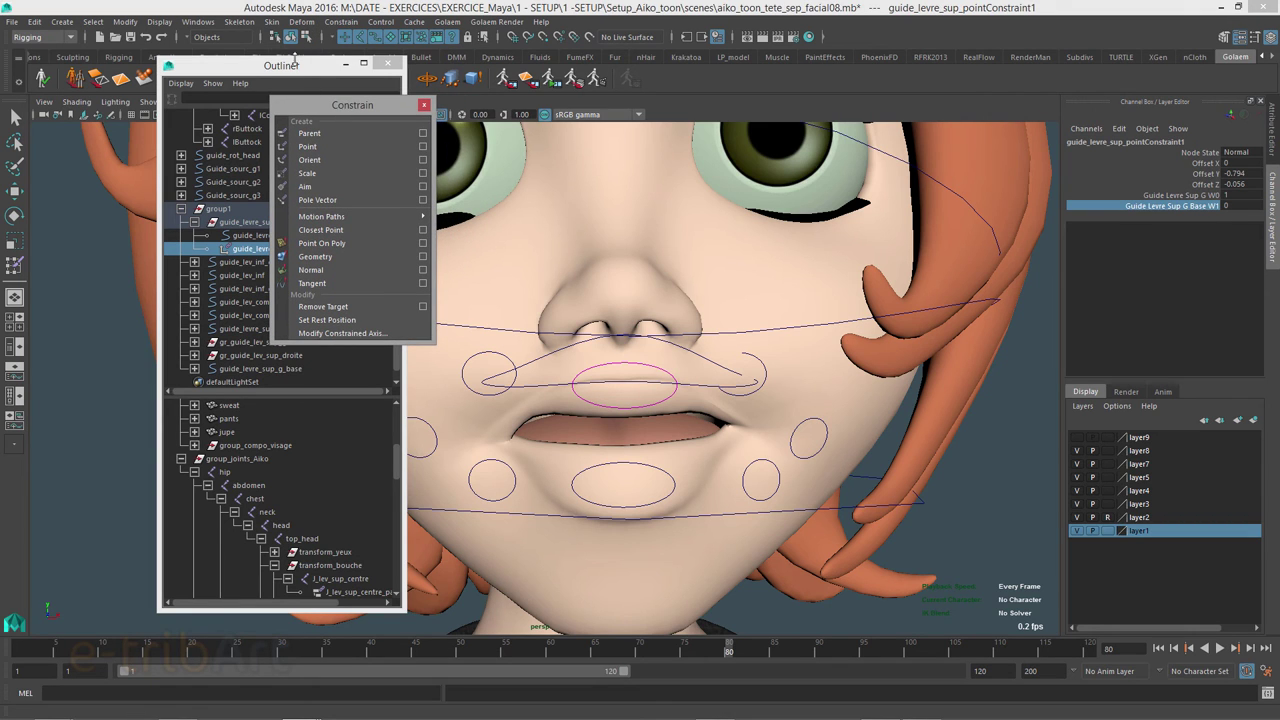
{"action": "left_click", "coordinate": [197, 21]}
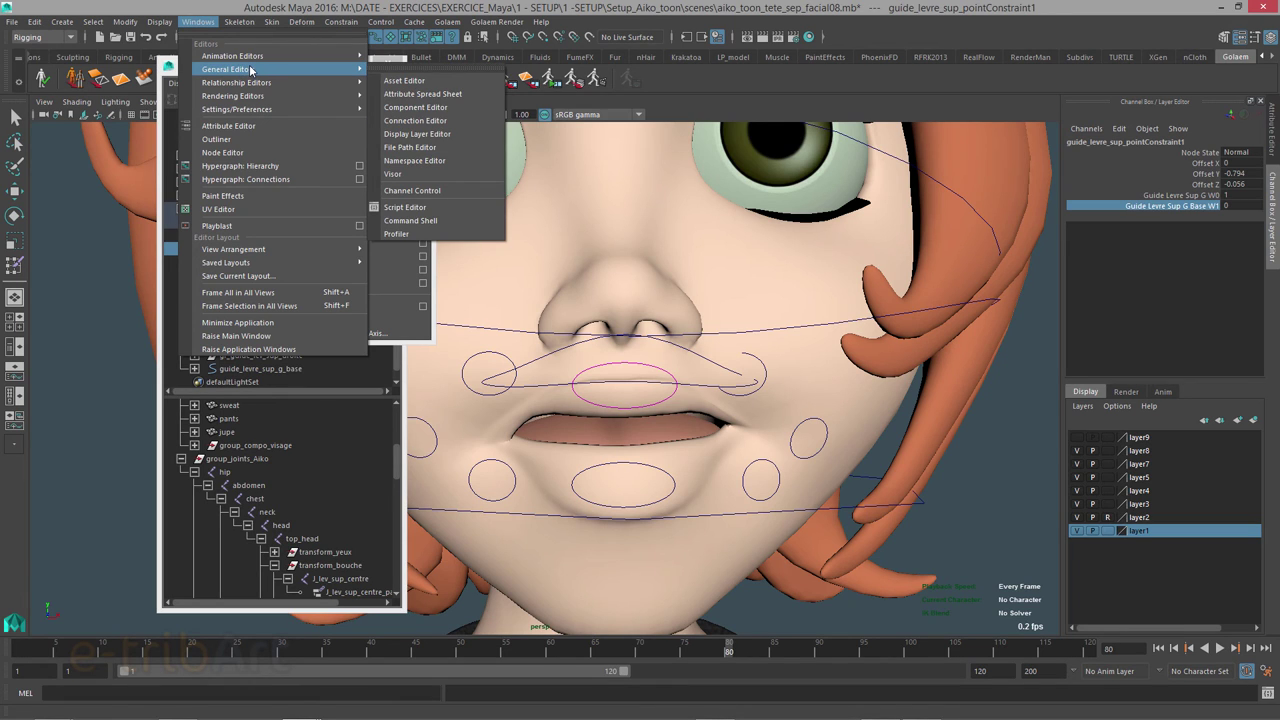
{"action": "mouse_move", "coordinate": [232, 56]}
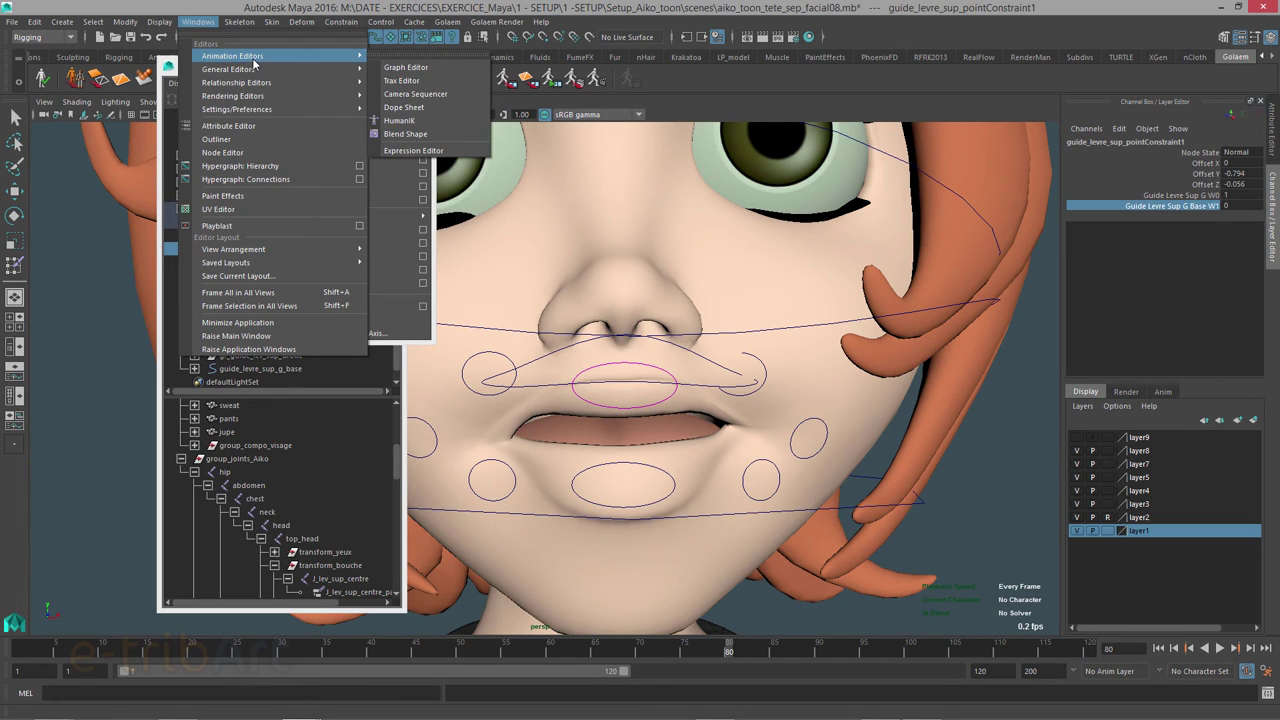
Step: In the Expression Editor, create expression1: guide_levre_sup_pointConstraint1.guide_levre_sup_g_baseW1=0
{"action": "left_click", "coordinate": [418, 155]}
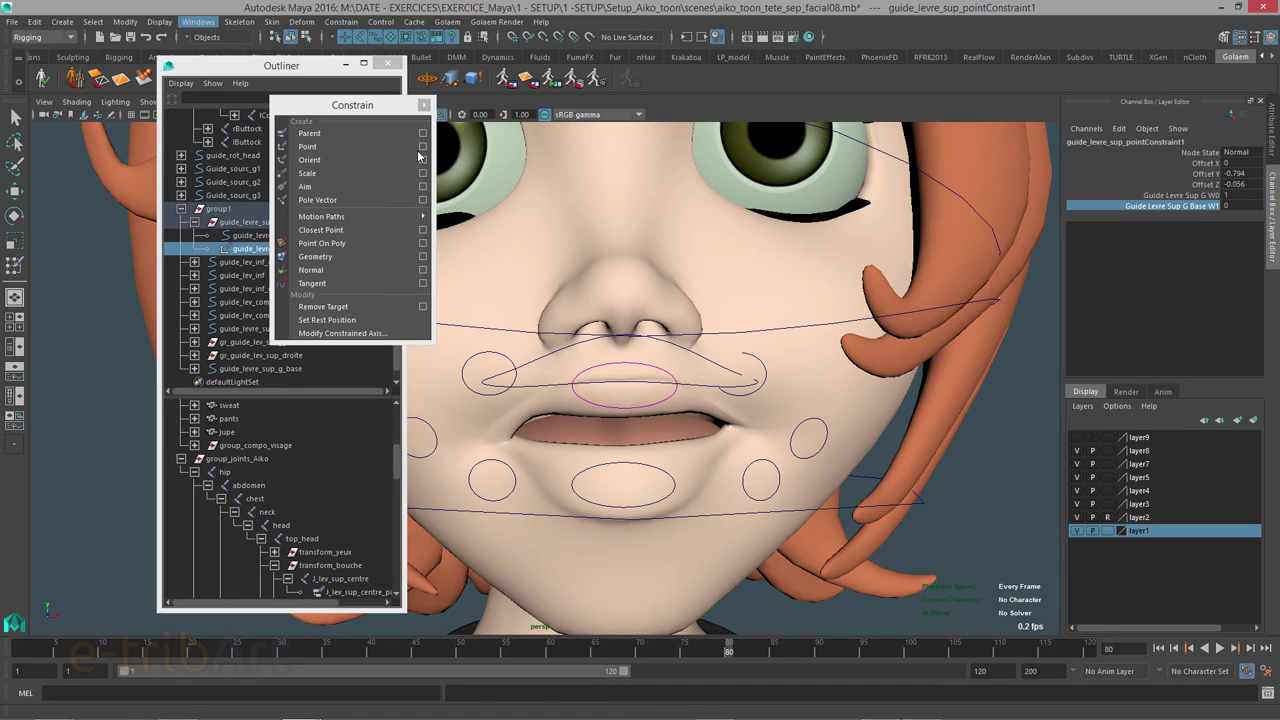
{"action": "left_click", "coordinate": [421, 155]}
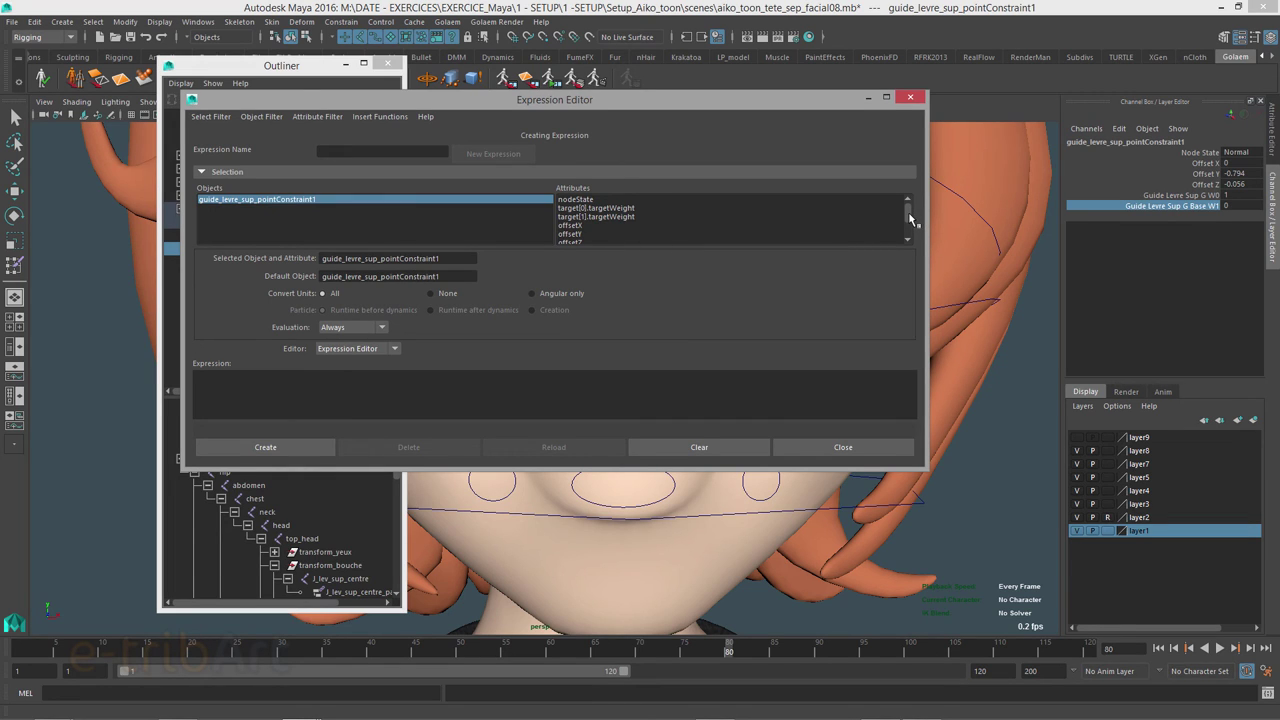
{"action": "left_click_drag", "start_coordinate": [910, 219], "coordinate": [913, 236]}
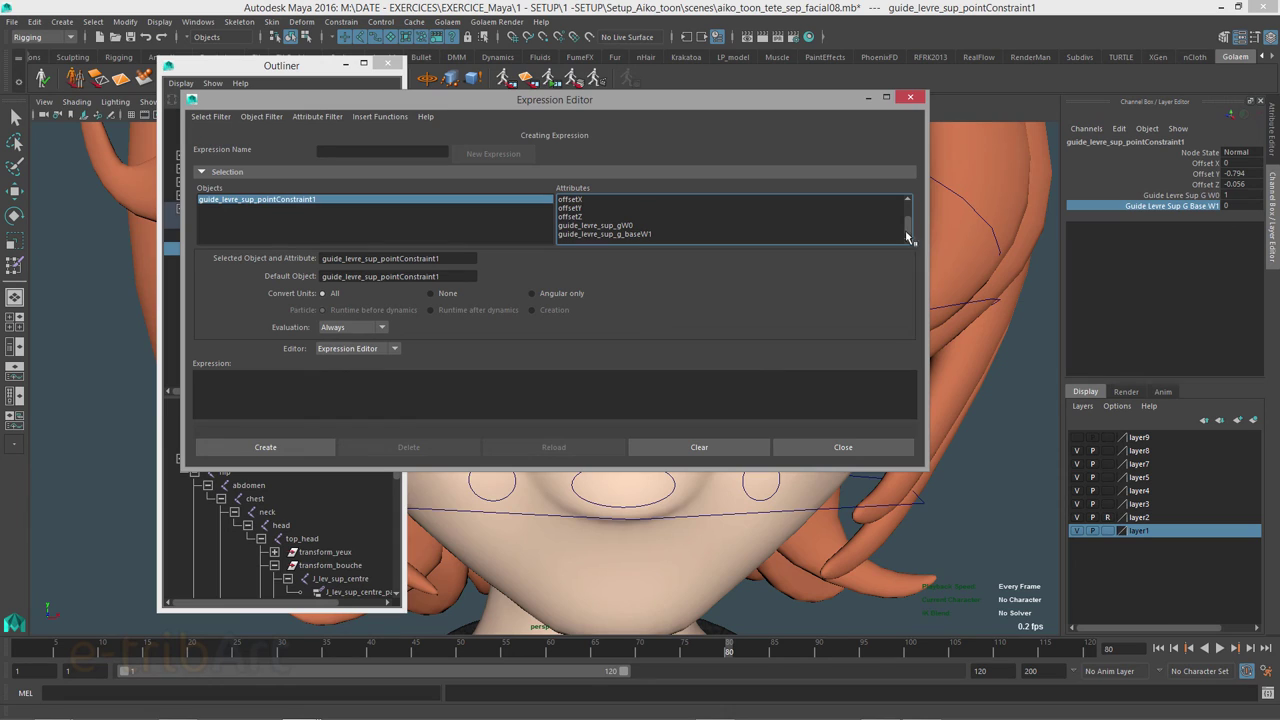
{"action": "left_click", "coordinate": [602, 235]}
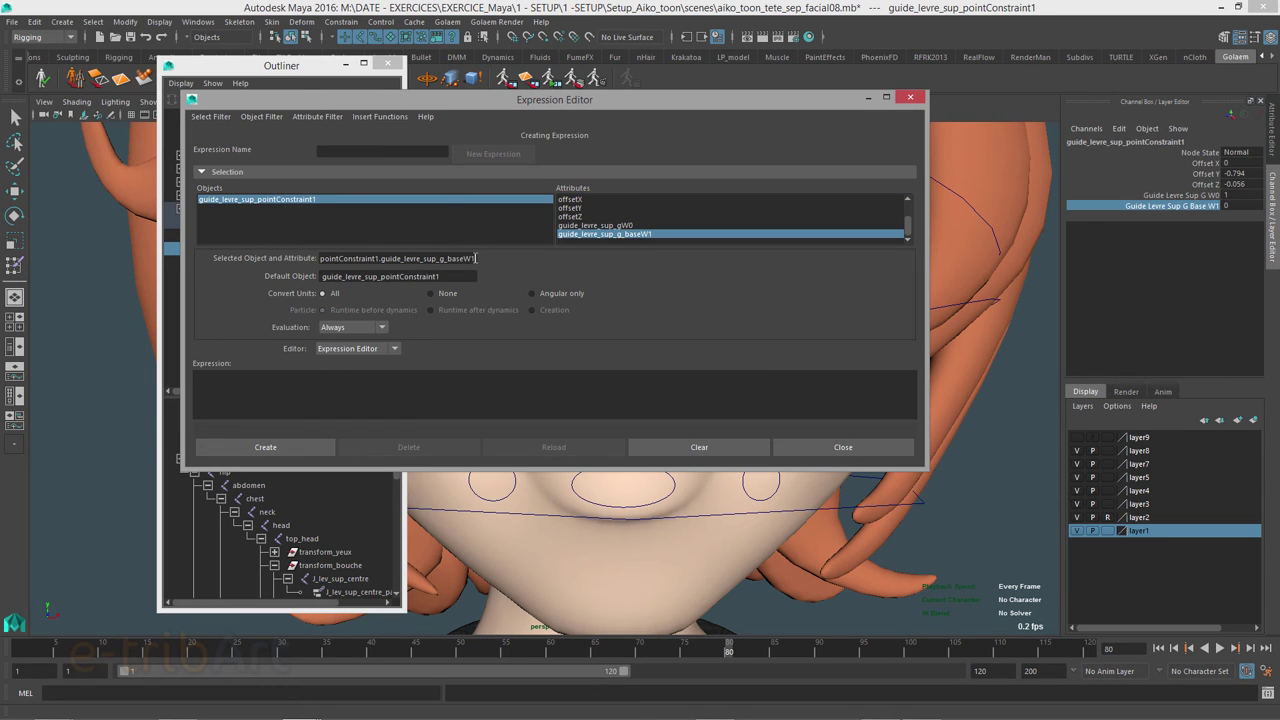
{"action": "left_click_drag", "start_coordinate": [476, 258], "coordinate": [282, 257]}
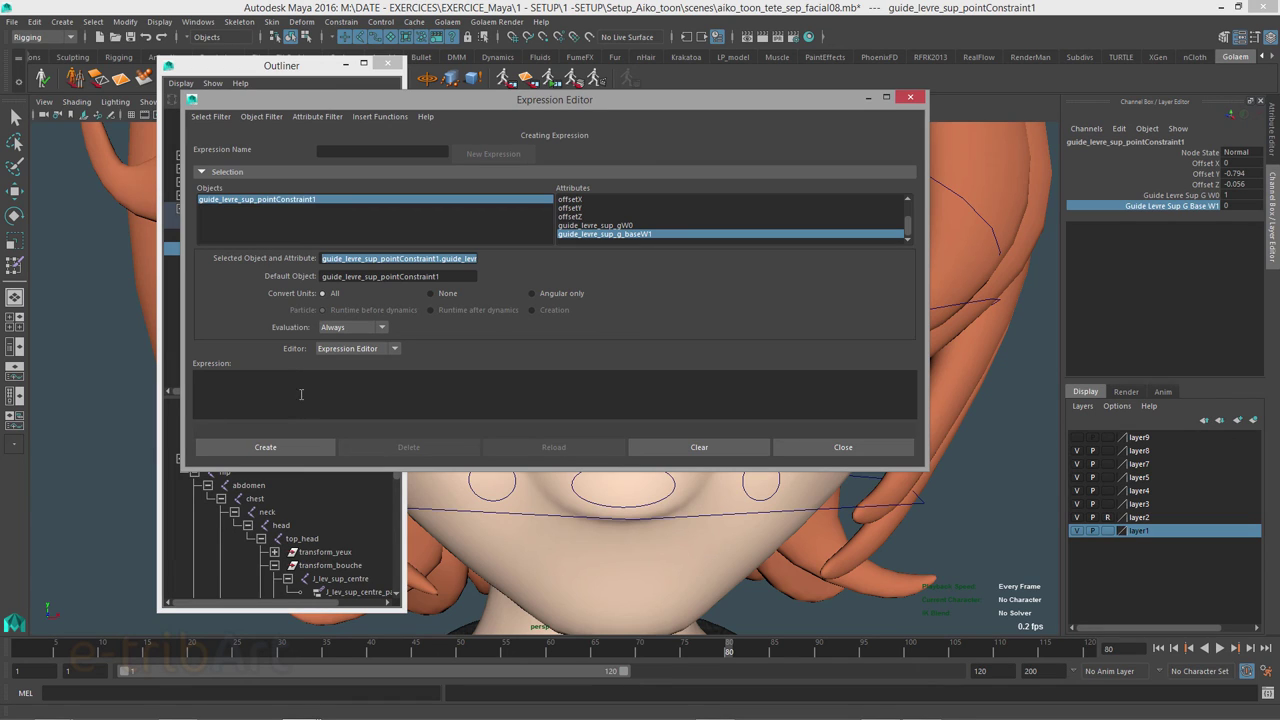
{"action": "left_click", "coordinate": [279, 391]}
{"action": "type", "text": "guide_levre_sup_pointConstraint1.guide_levre_sup_g_baseW1"}
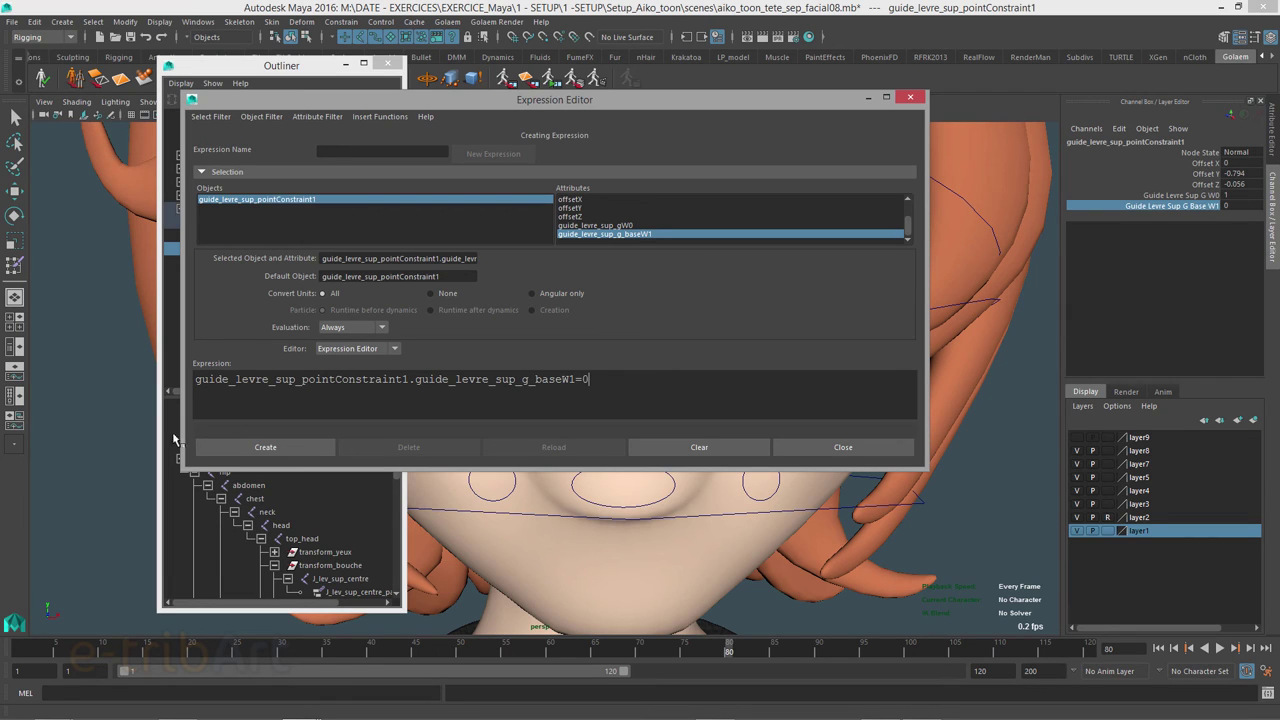
{"action": "left_click", "coordinate": [228, 447]}
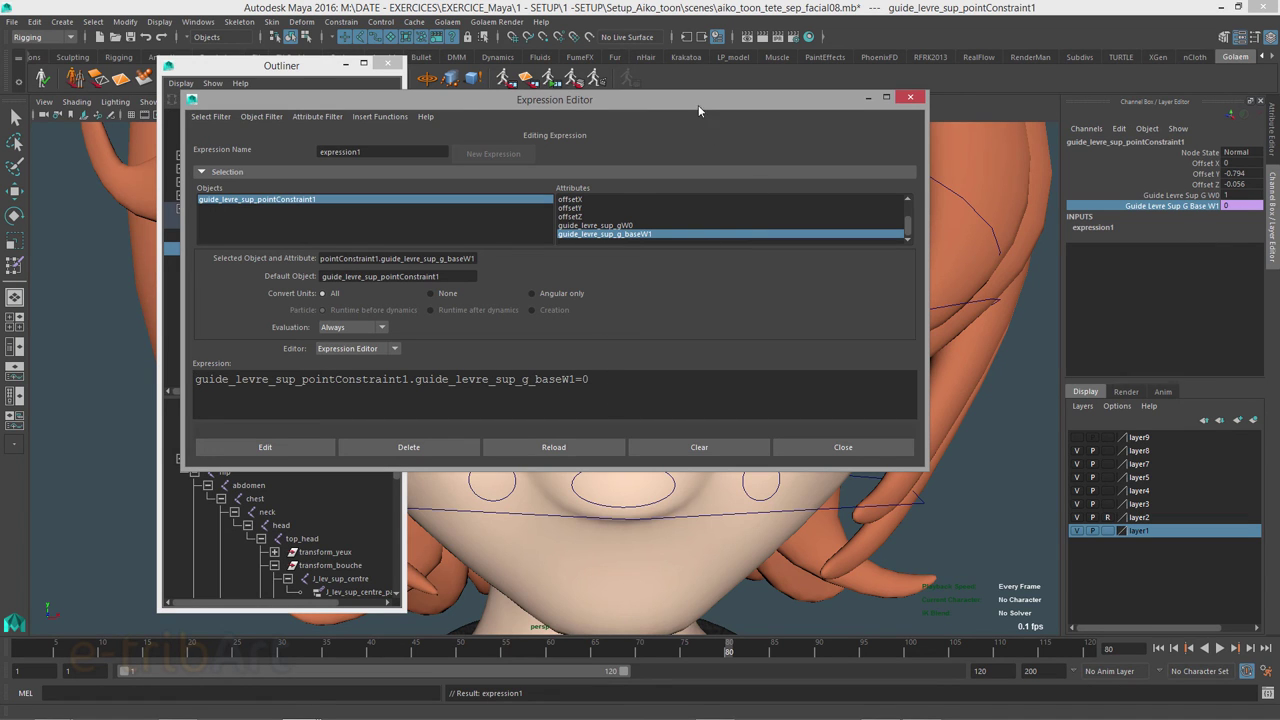
{"action": "mouse_move", "coordinate": [697, 99]}
{"action": "left_mouse_down"}
{"action": "mouse_move", "coordinate": [913, 133]}
{"action": "mouse_move", "coordinate": [895, 127]}
{"action": "left_mouse_up"}
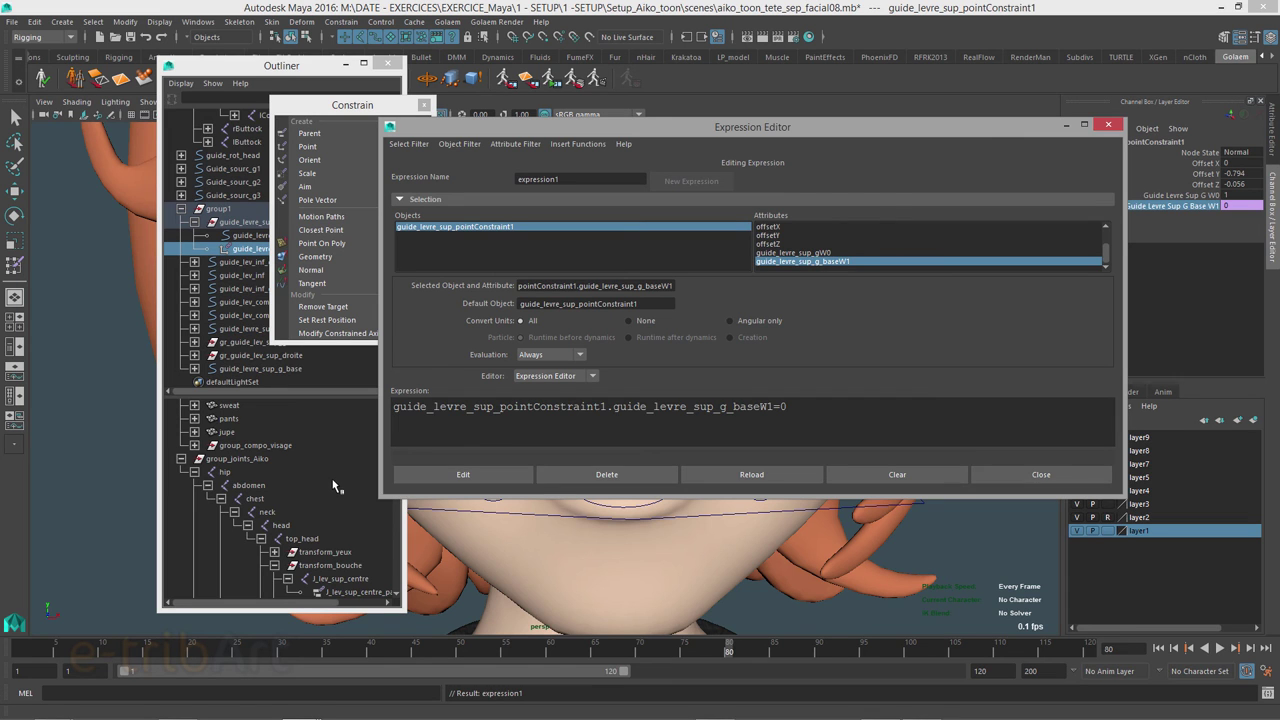
{"action": "left_click_drag", "start_coordinate": [651, 131], "coordinate": [528, 463]}
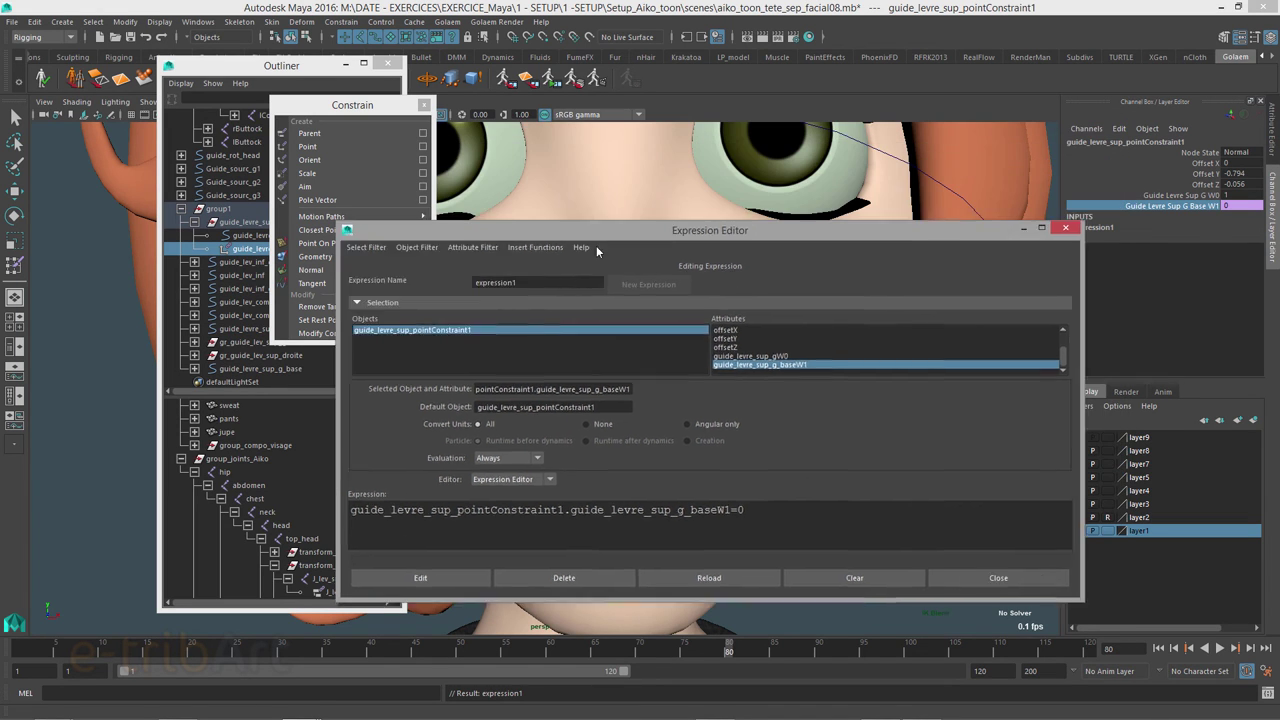
Step: Select guide_levre_sup_g and copy its w_tr_g_levre_sup attribute path in the Expression Editor
{"action": "left_click", "coordinate": [533, 363]}
{"action": "key", "text": "w"}
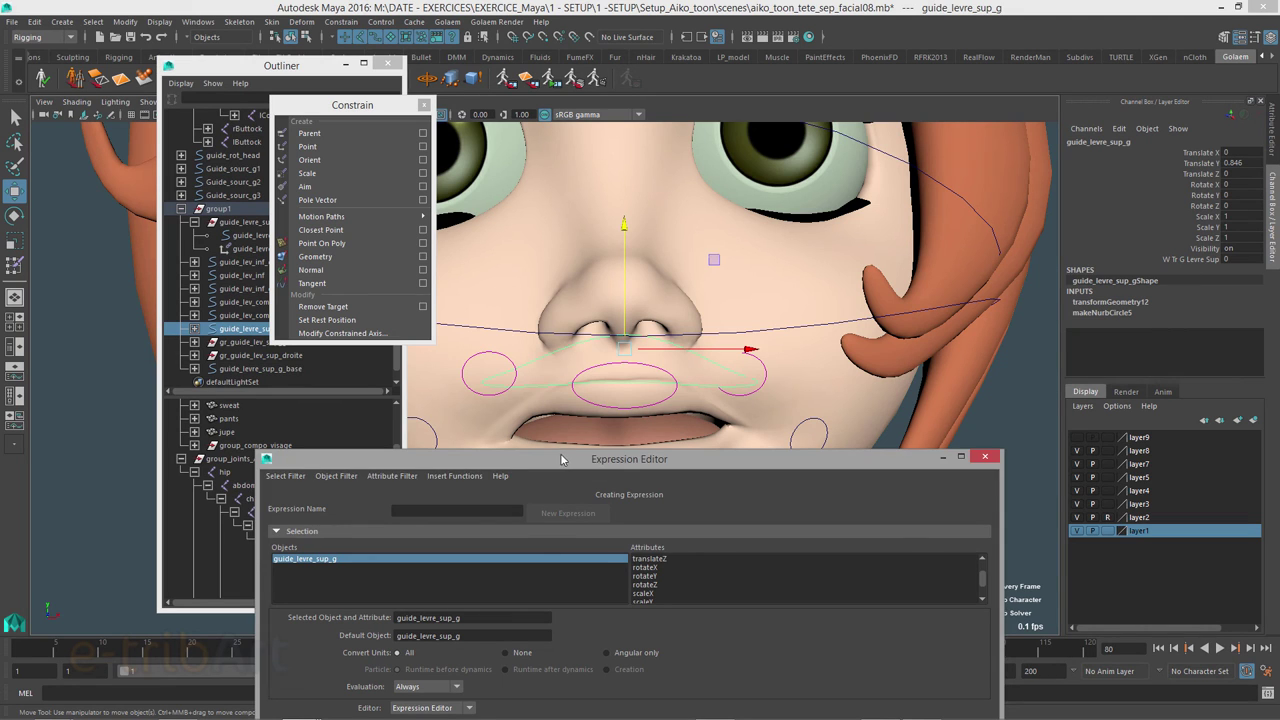
{"action": "left_click_drag", "start_coordinate": [565, 460], "coordinate": [637, 238]}
{"action": "left_click", "coordinate": [357, 253]}
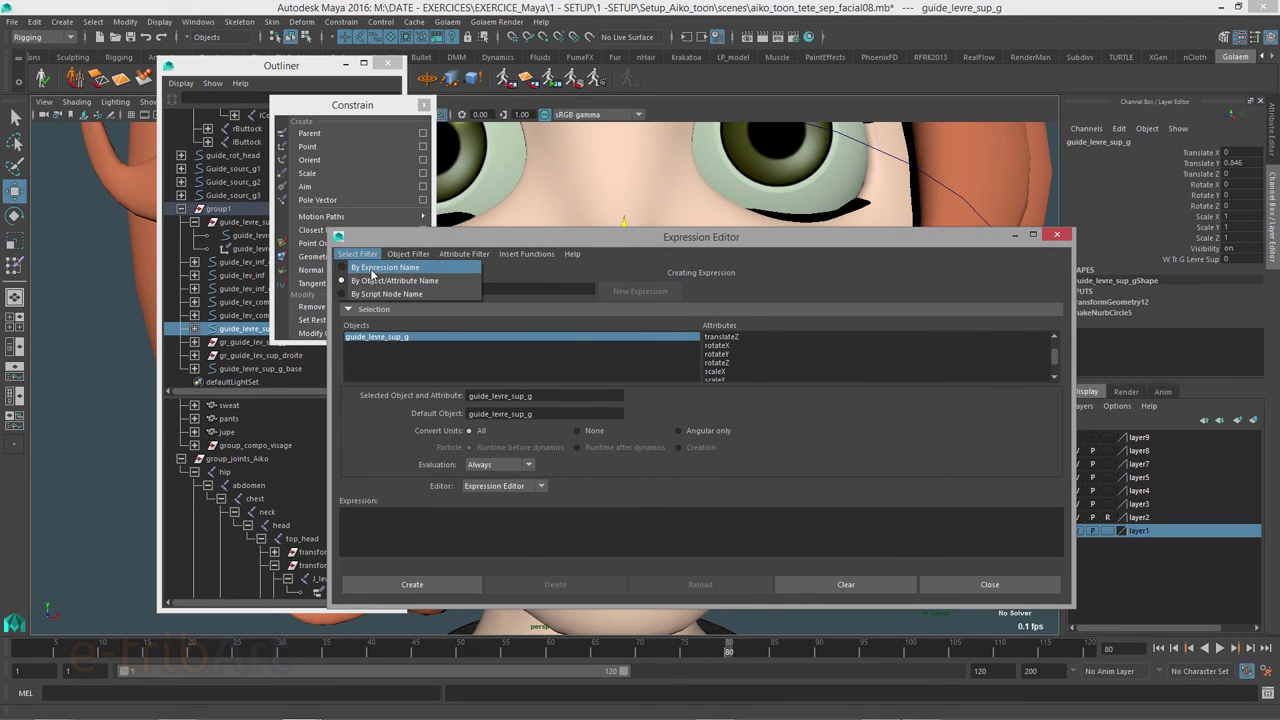
{"action": "left_click", "coordinate": [385, 289]}
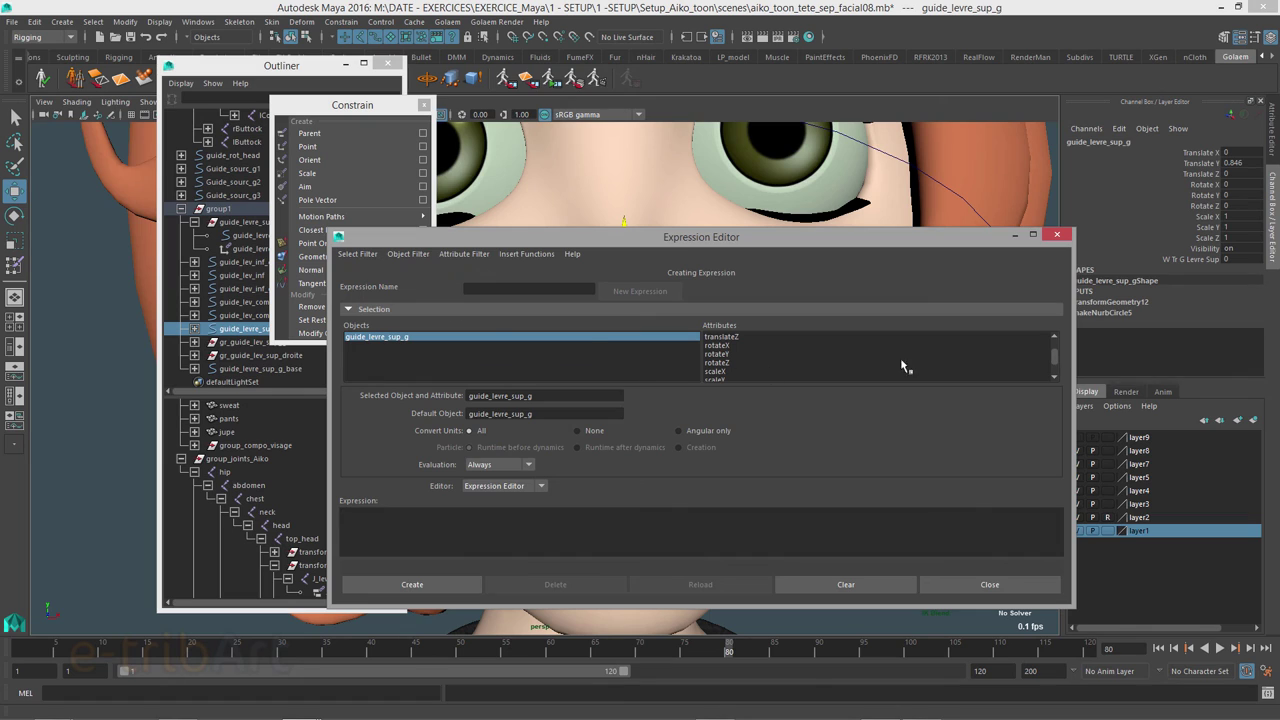
{"action": "left_click_drag", "start_coordinate": [1055, 358], "coordinate": [1056, 372]}
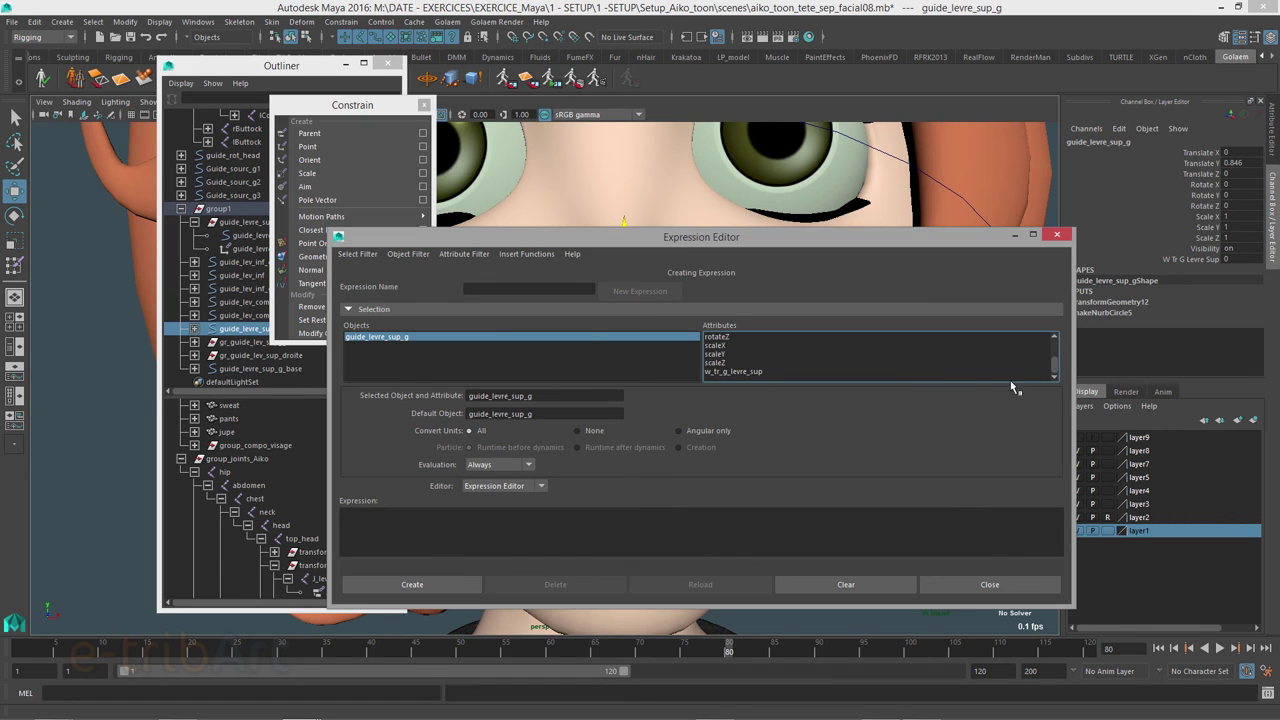
{"action": "left_click", "coordinate": [748, 372]}
{"action": "left_click_drag", "start_coordinate": [613, 395], "coordinate": [335, 386]}
{"action": "key", "text": "ctrl+c"}
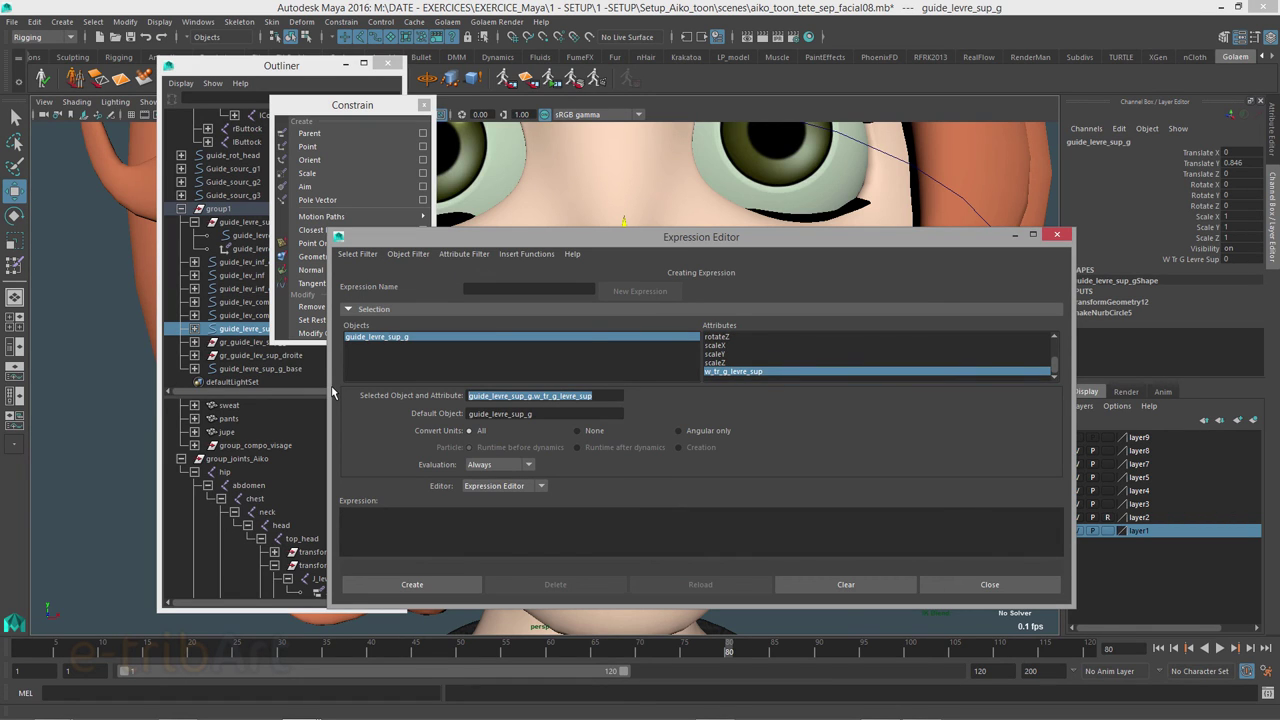
Step: Edit expression1 so guide_levre_sup_g_baseW1 = guide_levre_sup_g.w_tr_g_levre_sup and apply it
{"action": "left_click", "coordinate": [370, 253]}
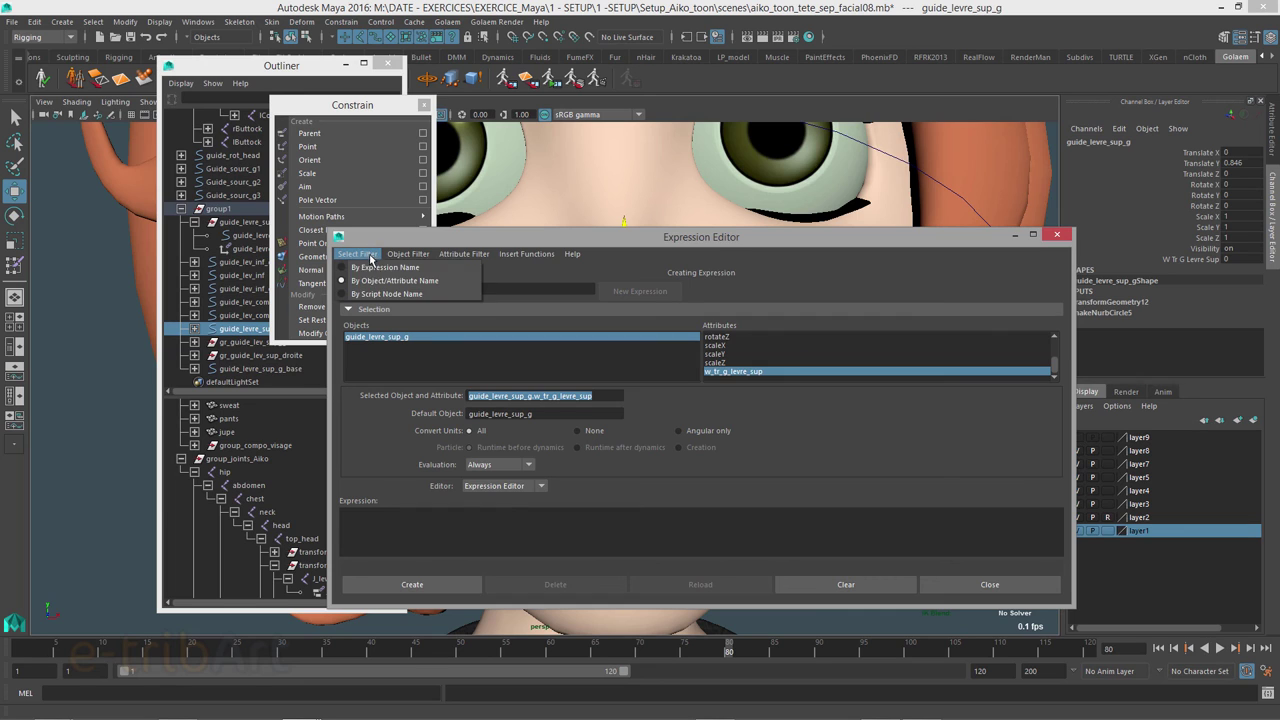
{"action": "left_click", "coordinate": [385, 267]}
{"action": "left_click", "coordinate": [388, 338]}
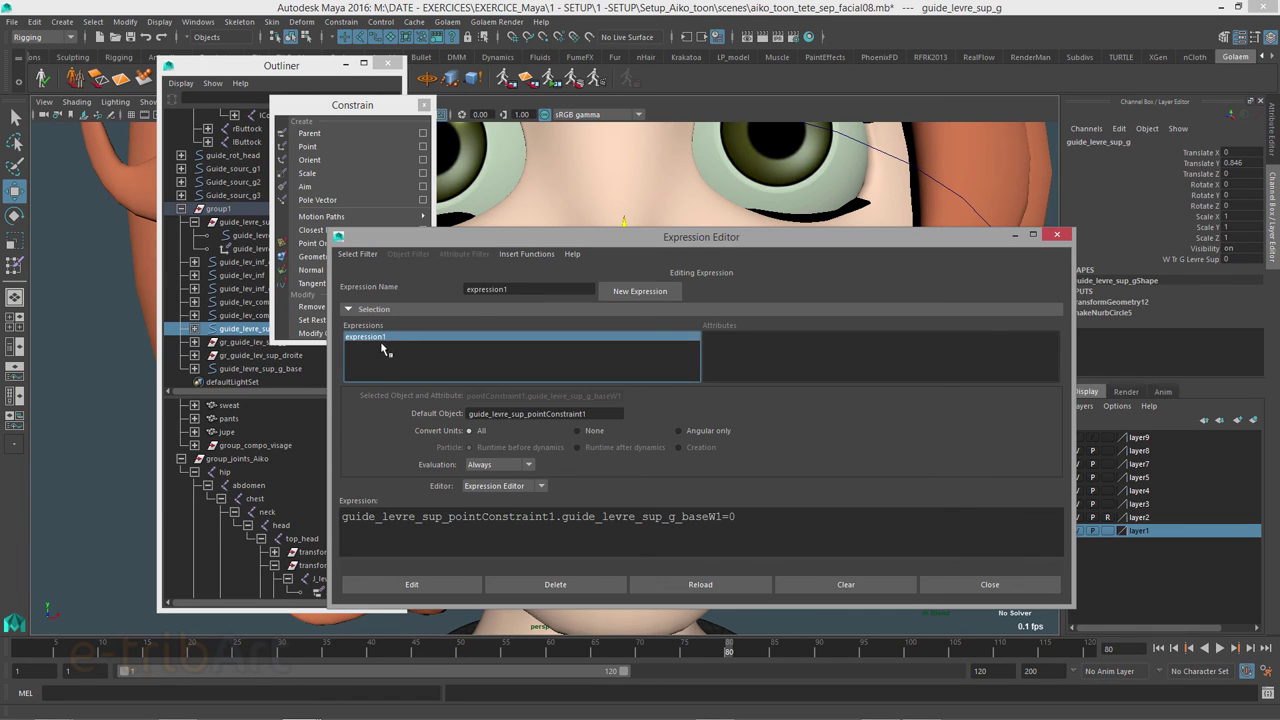
{"action": "left_click", "coordinate": [743, 518]}
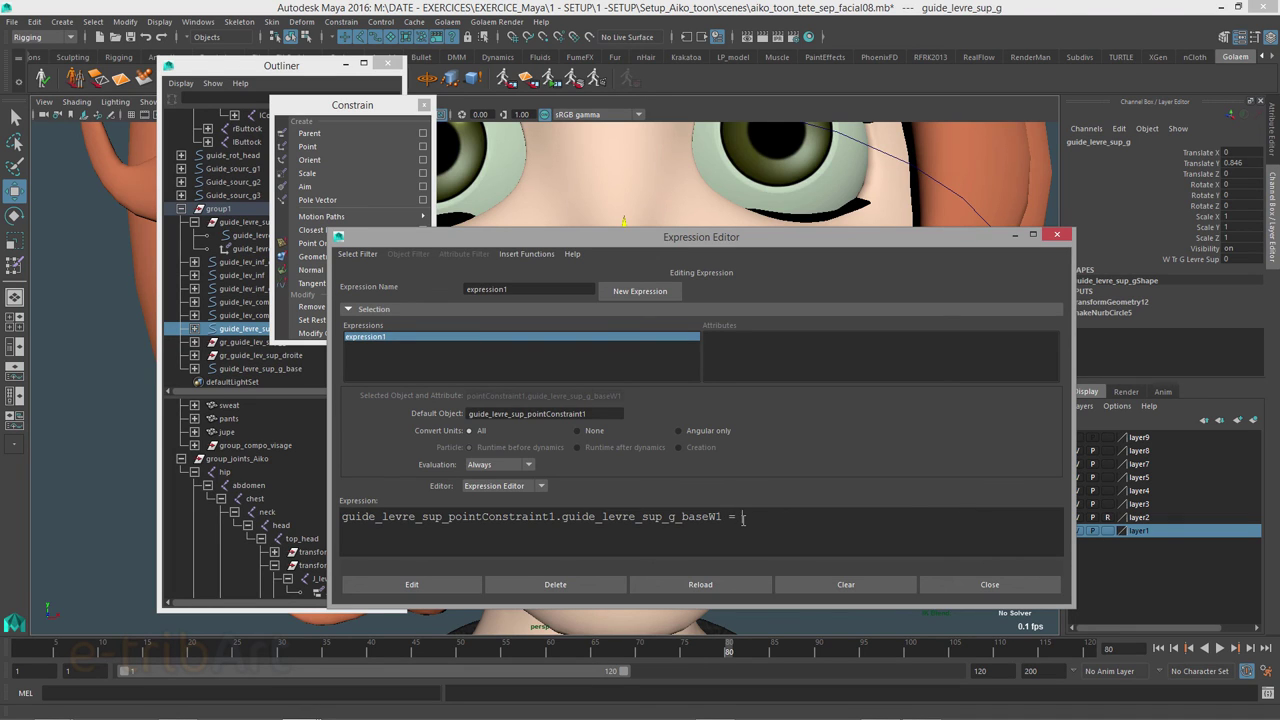
{"action": "key", "text": "ctrl+v"}
{"action": "left_click", "coordinate": [453, 586]}
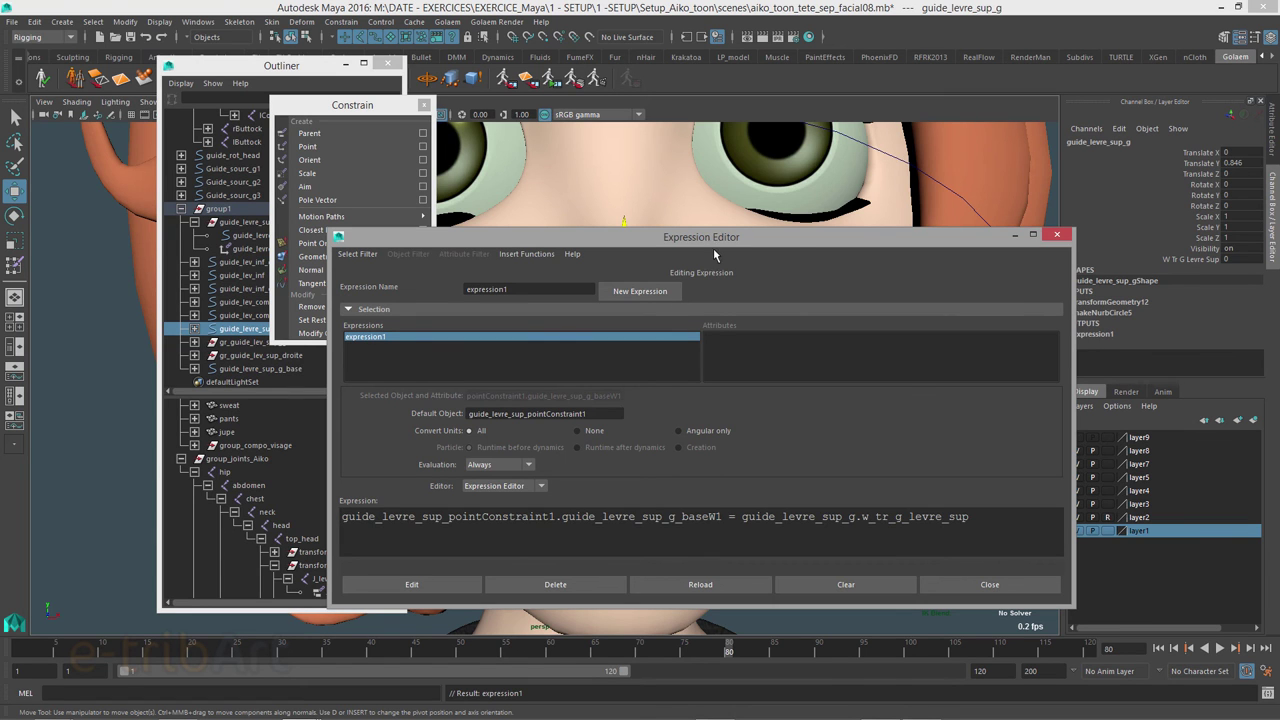
{"action": "left_click_drag", "start_coordinate": [730, 238], "coordinate": [819, 220]}
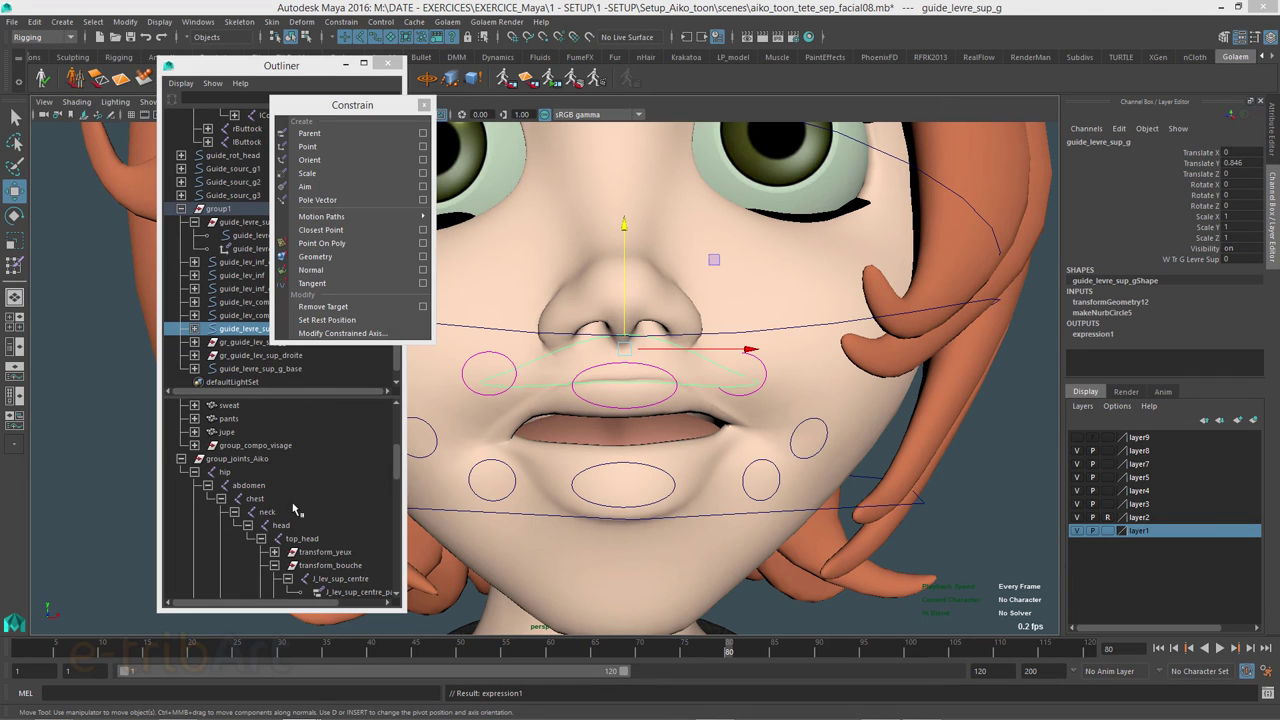
Step: Check the constraint weights, then set guide_levre_sup_g's W Tr G Levre Sup to 0.5, then 1
{"action": "left_click", "coordinate": [280, 248]}
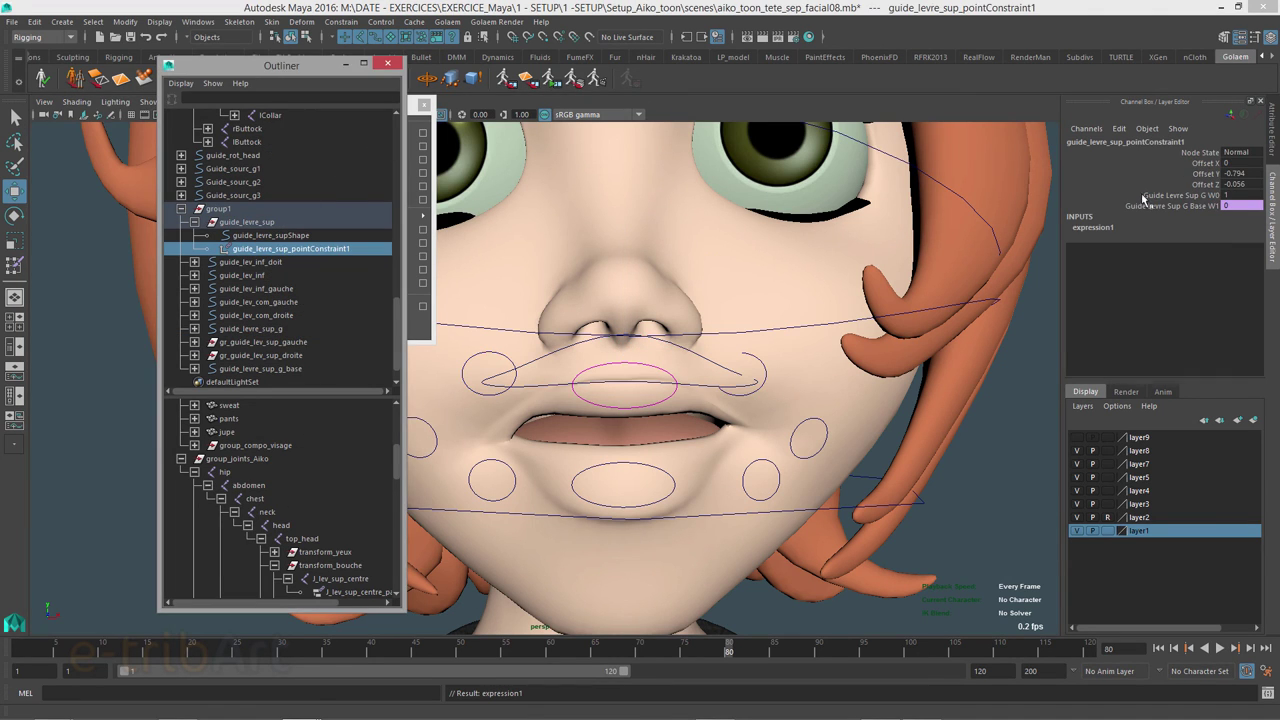
{"action": "double_click", "coordinate": [1226, 206]}
{"action": "left_click", "coordinate": [568, 346]}
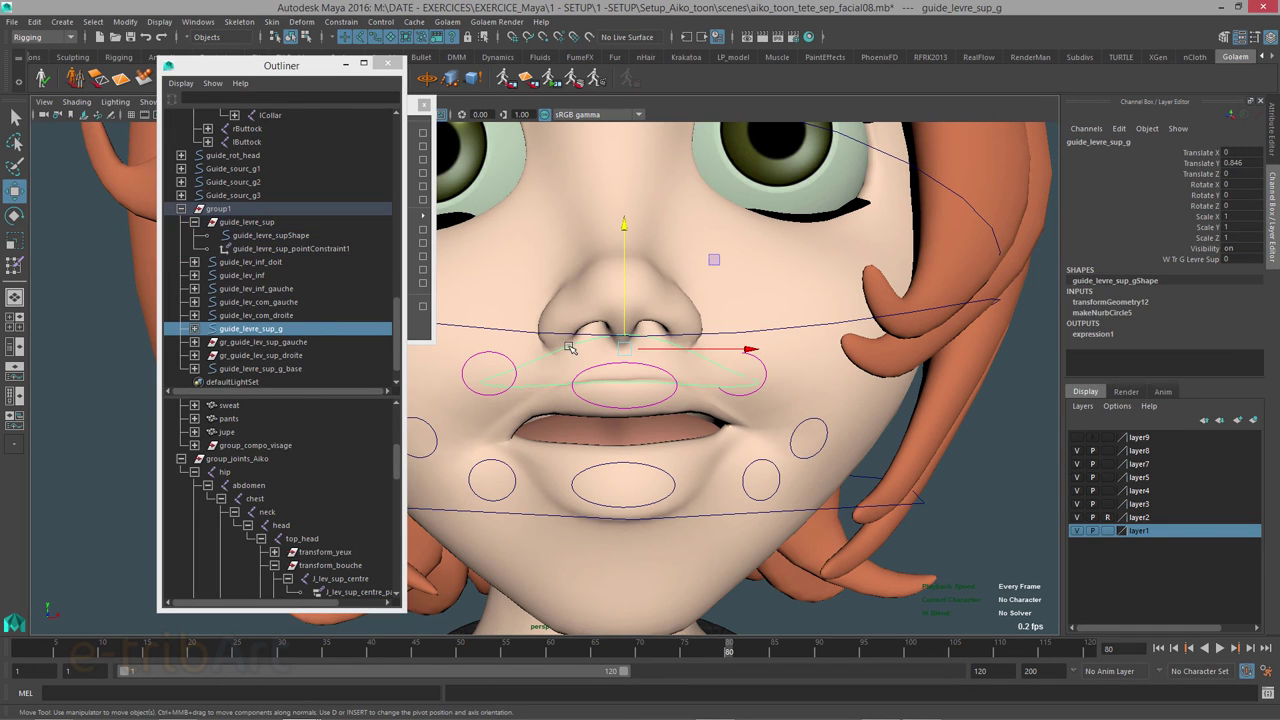
{"action": "left_click", "coordinate": [1217, 260]}
{"action": "double_click", "coordinate": [1226, 260]}
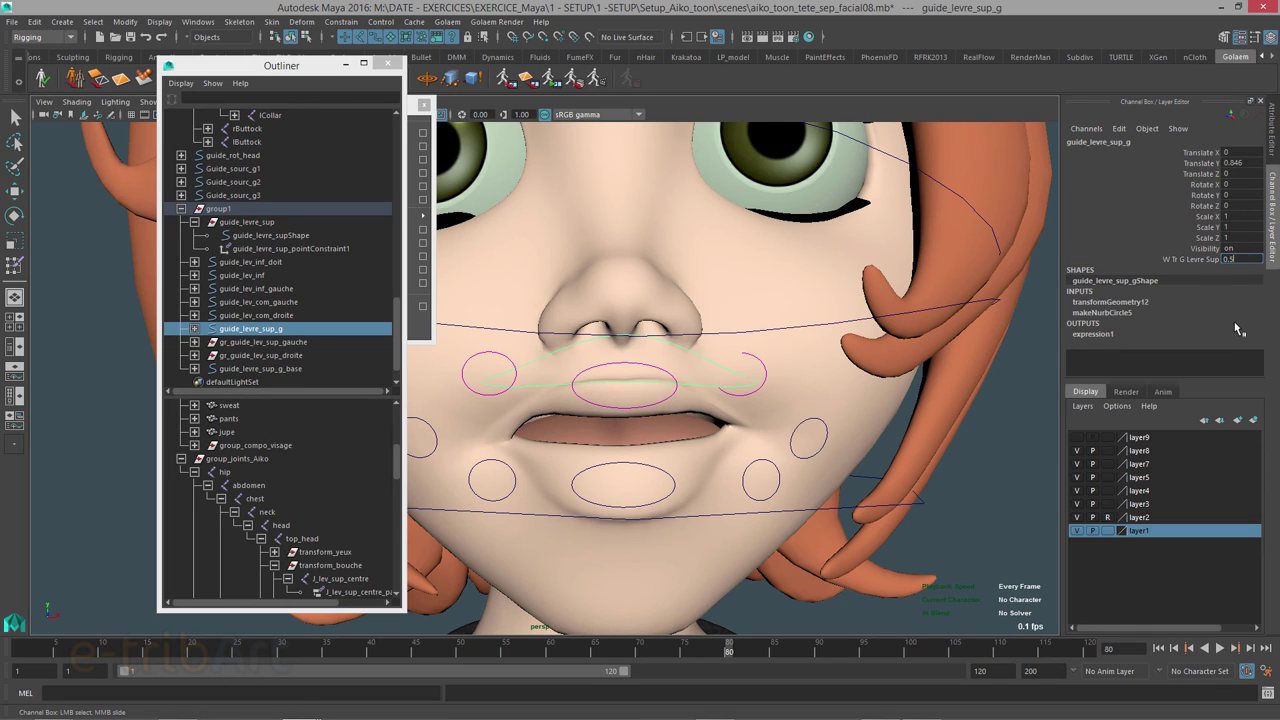
{"action": "key", "text": "Return"}
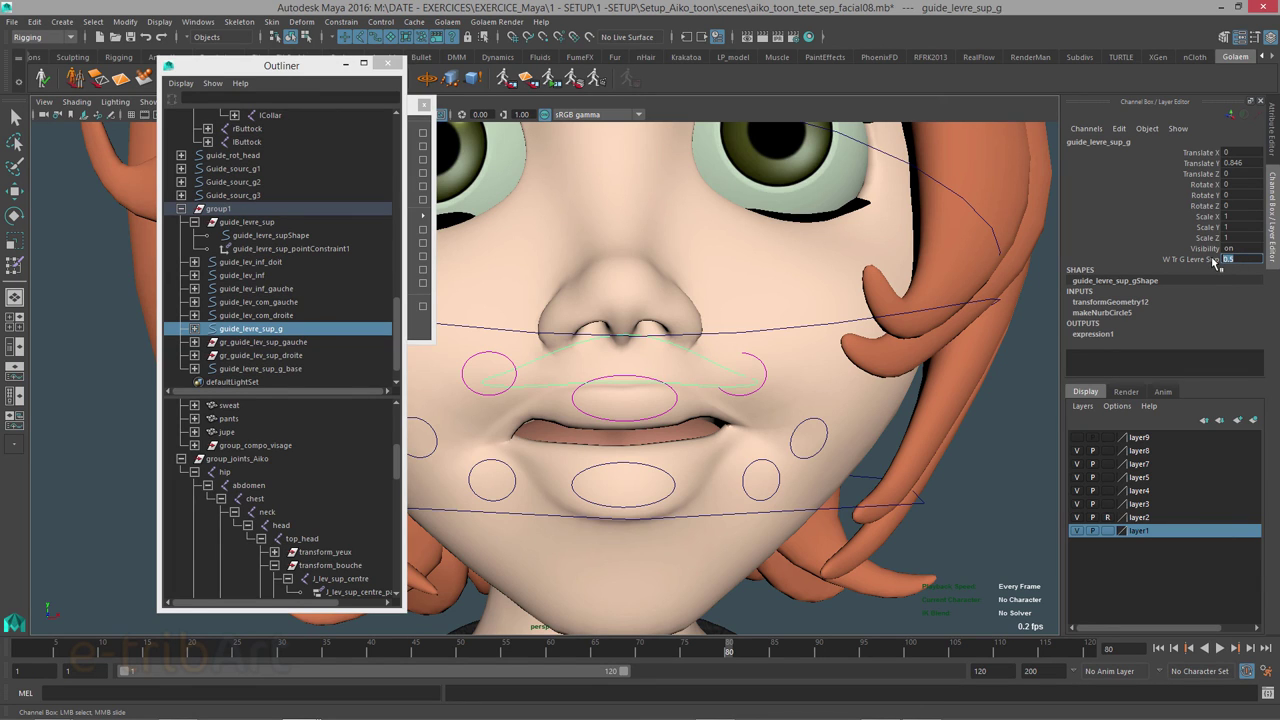
{"action": "type", "text": "1"}
{"action": "key", "text": "Return"}
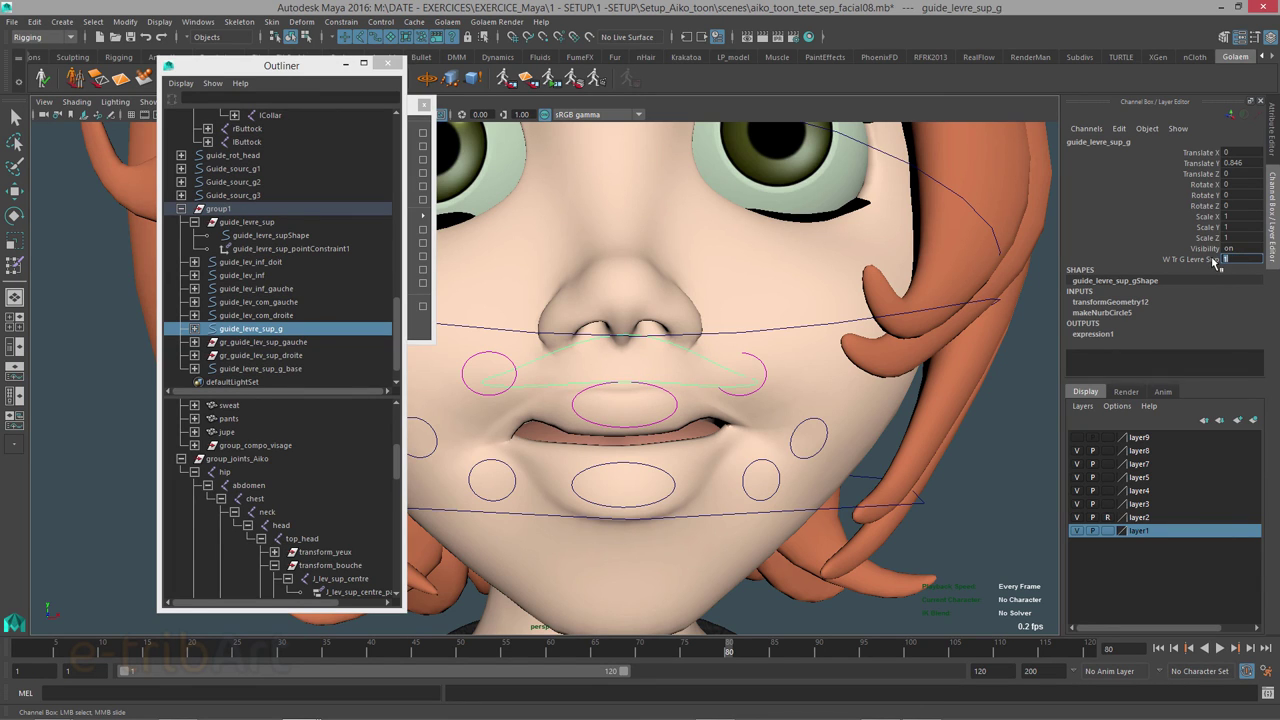
Step: Move the mouth guide to confirm the upper lip follows, then undo the test move
{"action": "mouse_move", "coordinate": [681, 404]}
{"action": "left_mouse_down", "text": "alt"}
{"action": "mouse_move", "coordinate": [602, 404]}
{"action": "mouse_move", "coordinate": [669, 366]}
{"action": "left_mouse_up", "text": "alt"}
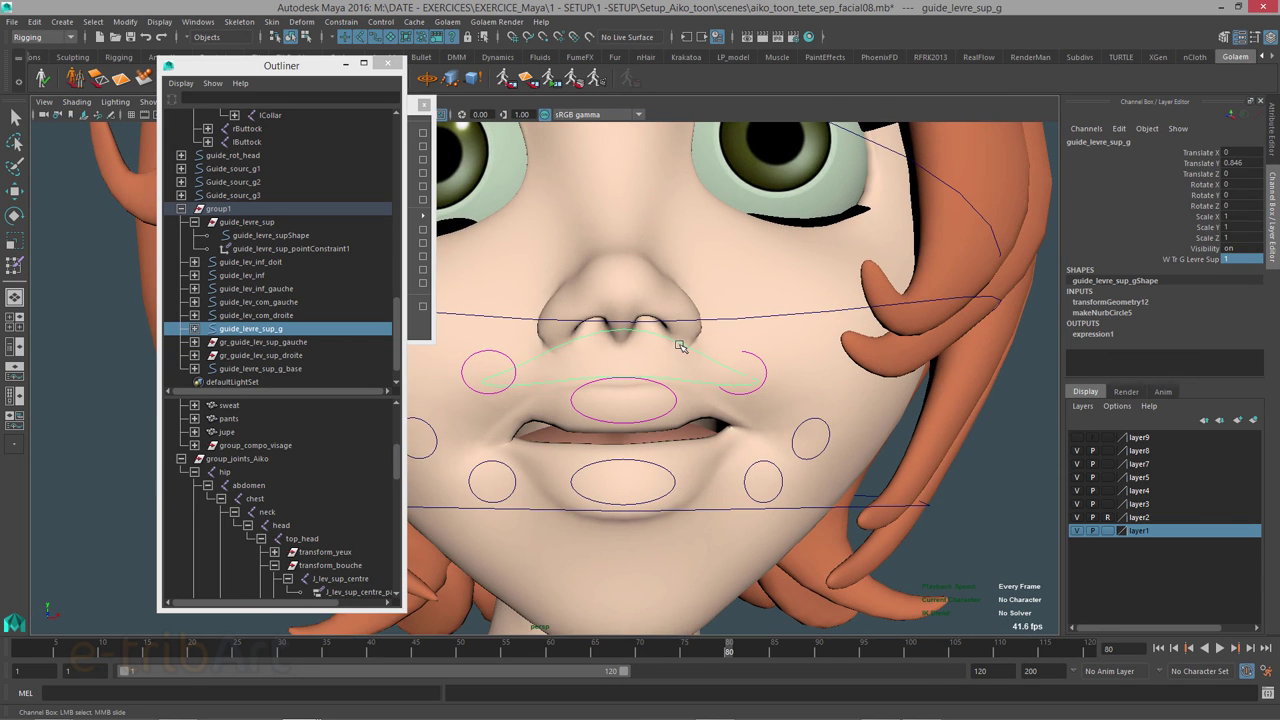
{"action": "key", "text": "w"}
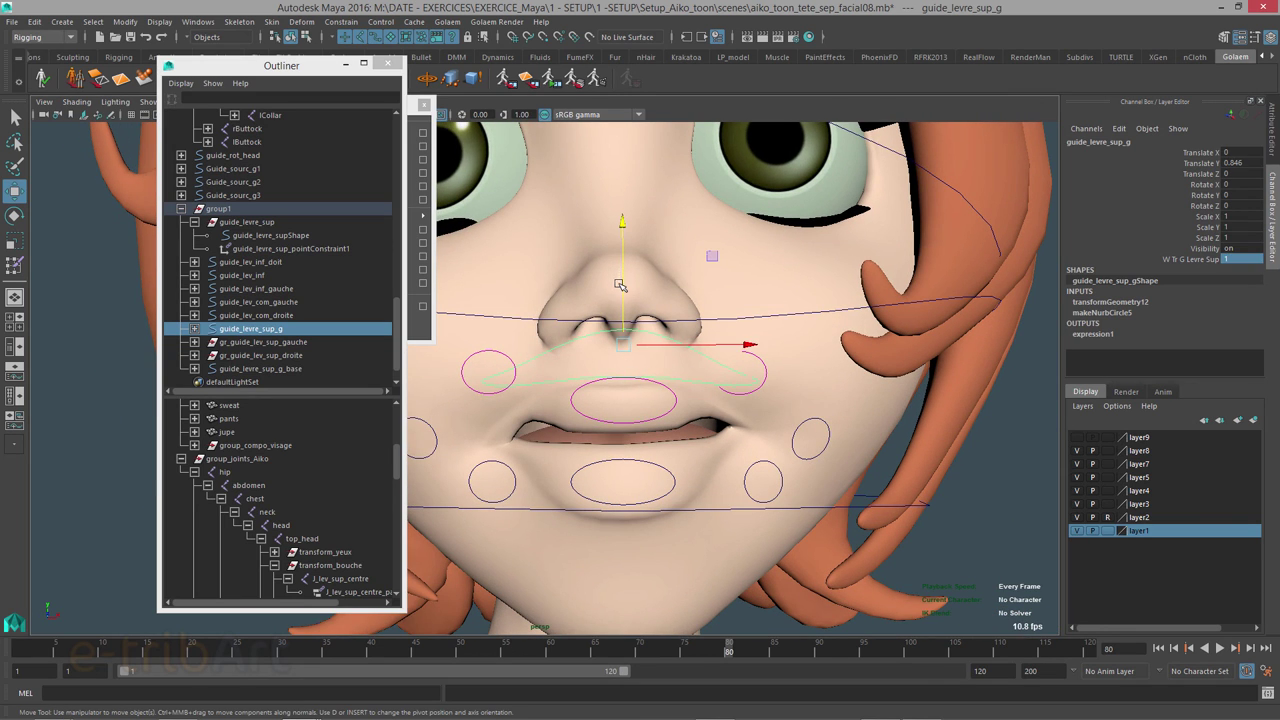
{"action": "left_click", "coordinate": [621, 285]}
{"action": "left_click", "coordinate": [688, 349]}
{"action": "mouse_move", "coordinate": [624, 256]}
{"action": "left_mouse_down"}
{"action": "mouse_move", "coordinate": [624, 287]}
{"action": "mouse_move", "coordinate": [623, 237]}
{"action": "left_mouse_up"}
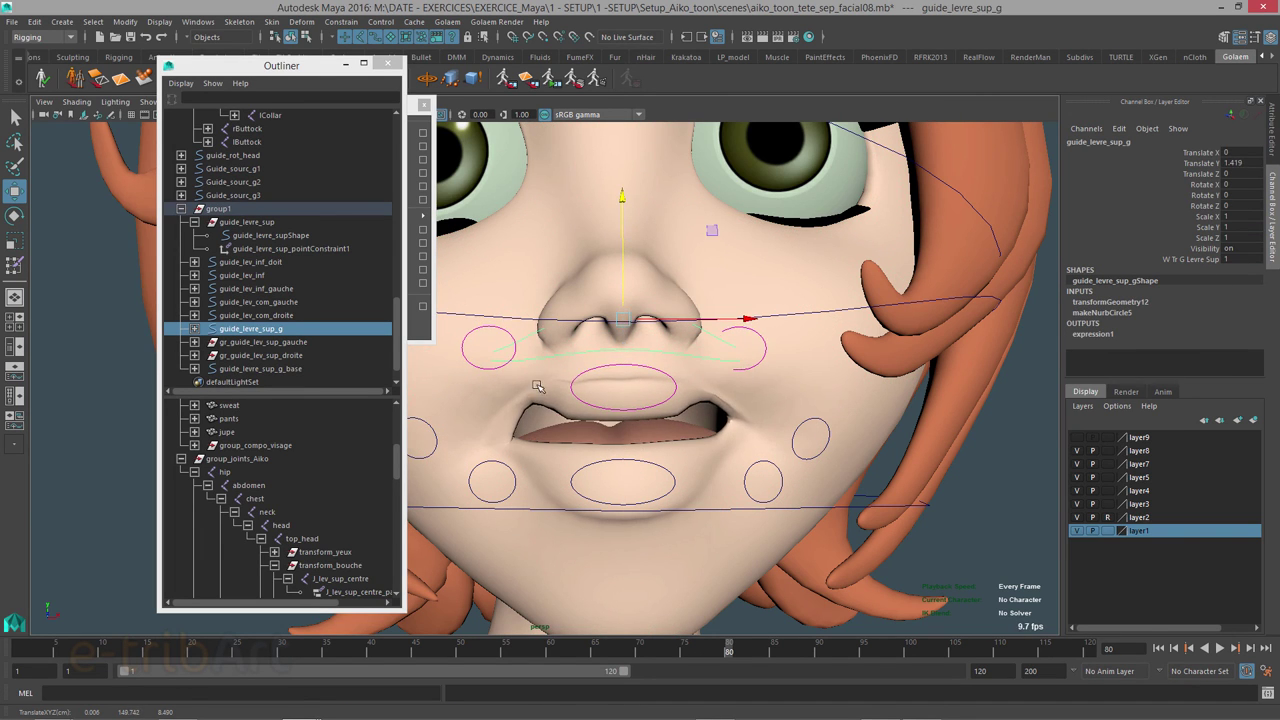
{"action": "key", "text": "ctrl+z"}
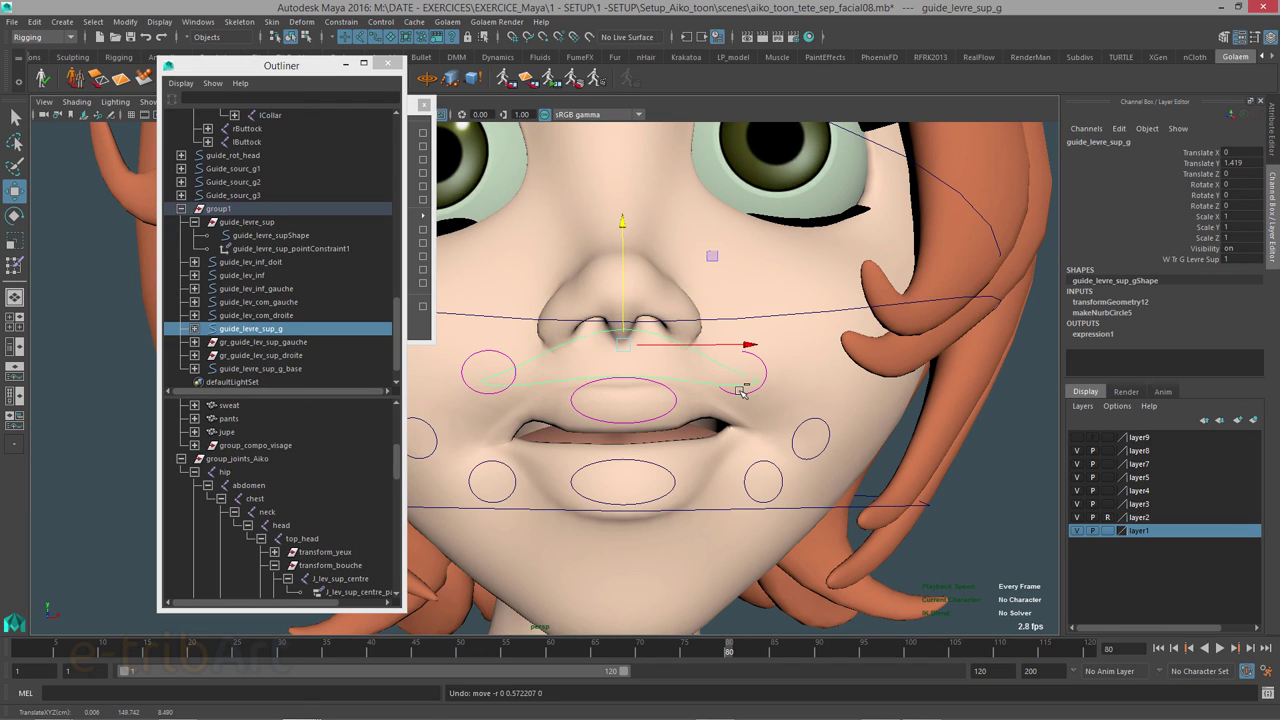
Step: Check guide_levre_sup's weight, then set guide_levre_sup_g's W Tr G Levre Sup to 0, then 0.1
{"action": "left_click", "coordinate": [675, 399]}
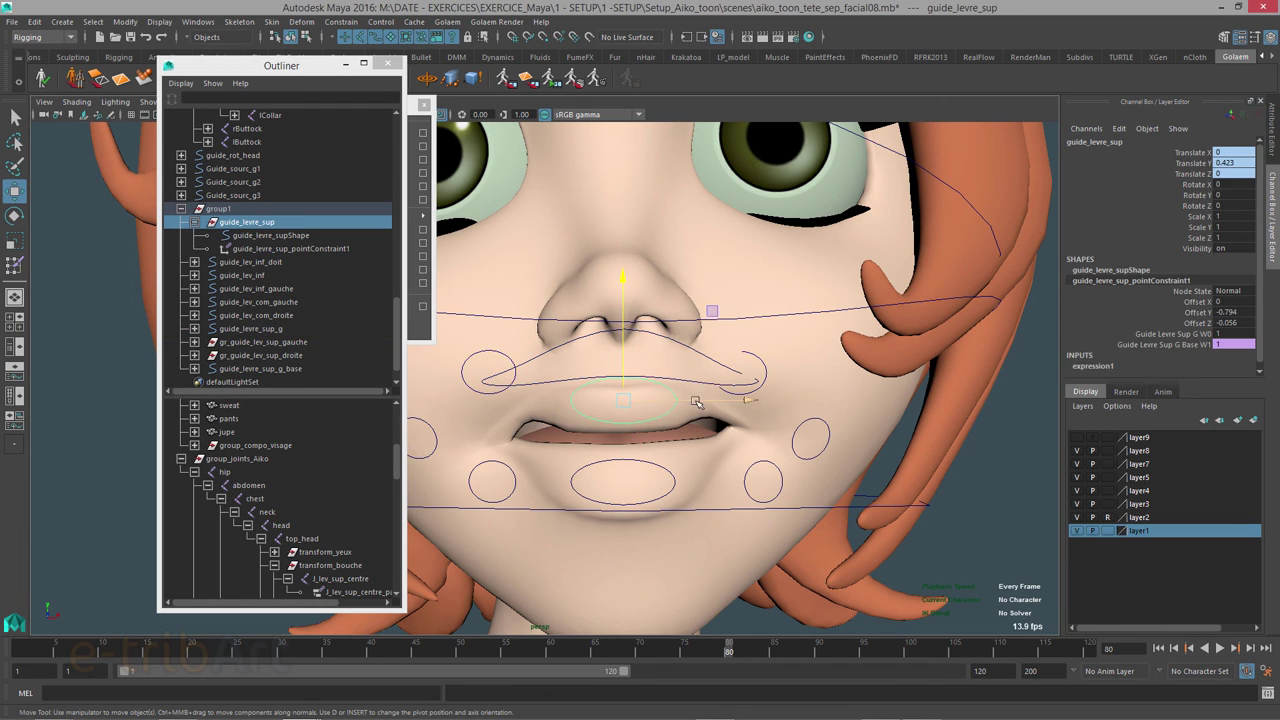
{"action": "left_click", "coordinate": [1224, 345]}
{"action": "left_click", "coordinate": [581, 339]}
{"action": "left_click", "coordinate": [1230, 261]}
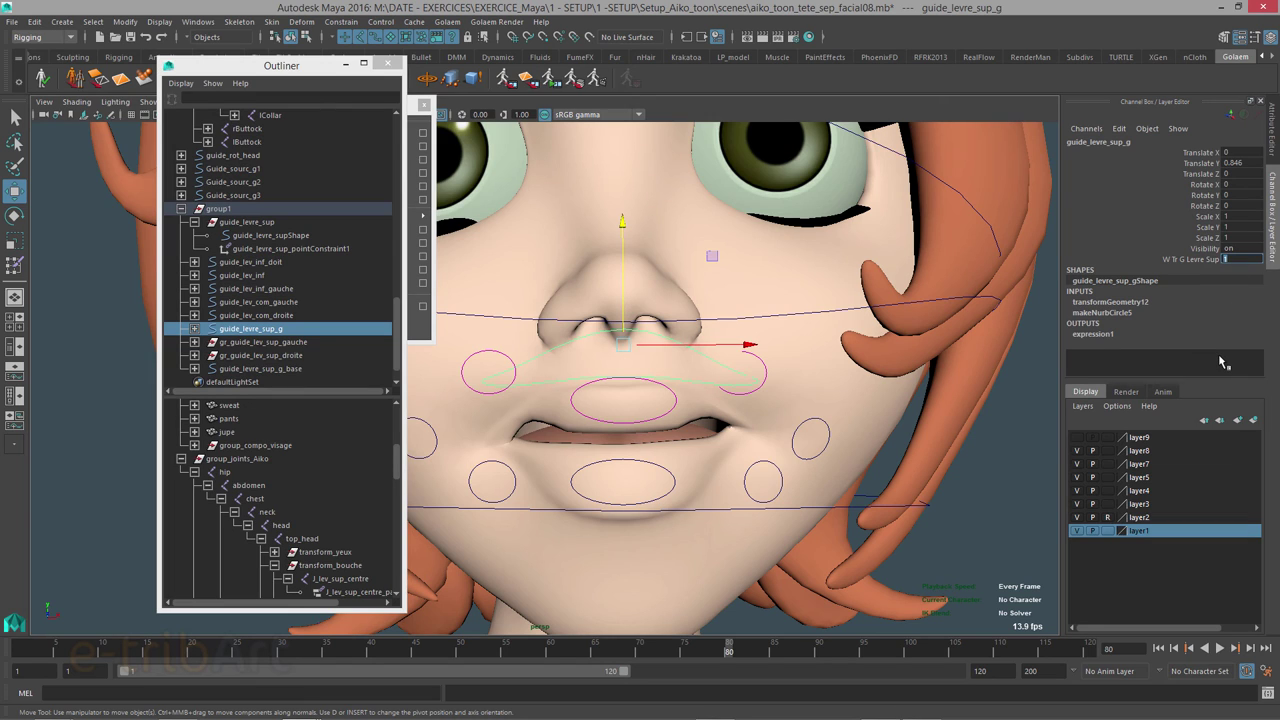
{"action": "key", "text": "Return"}
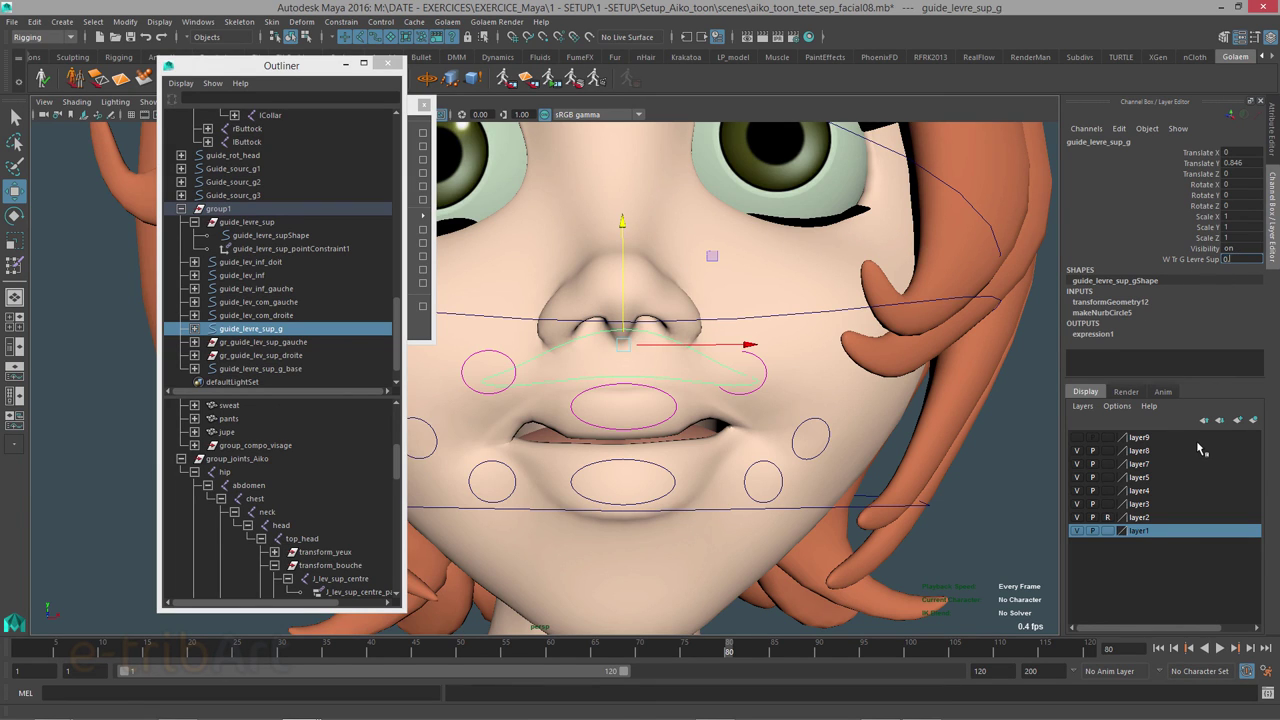
{"action": "key", "text": "Return"}
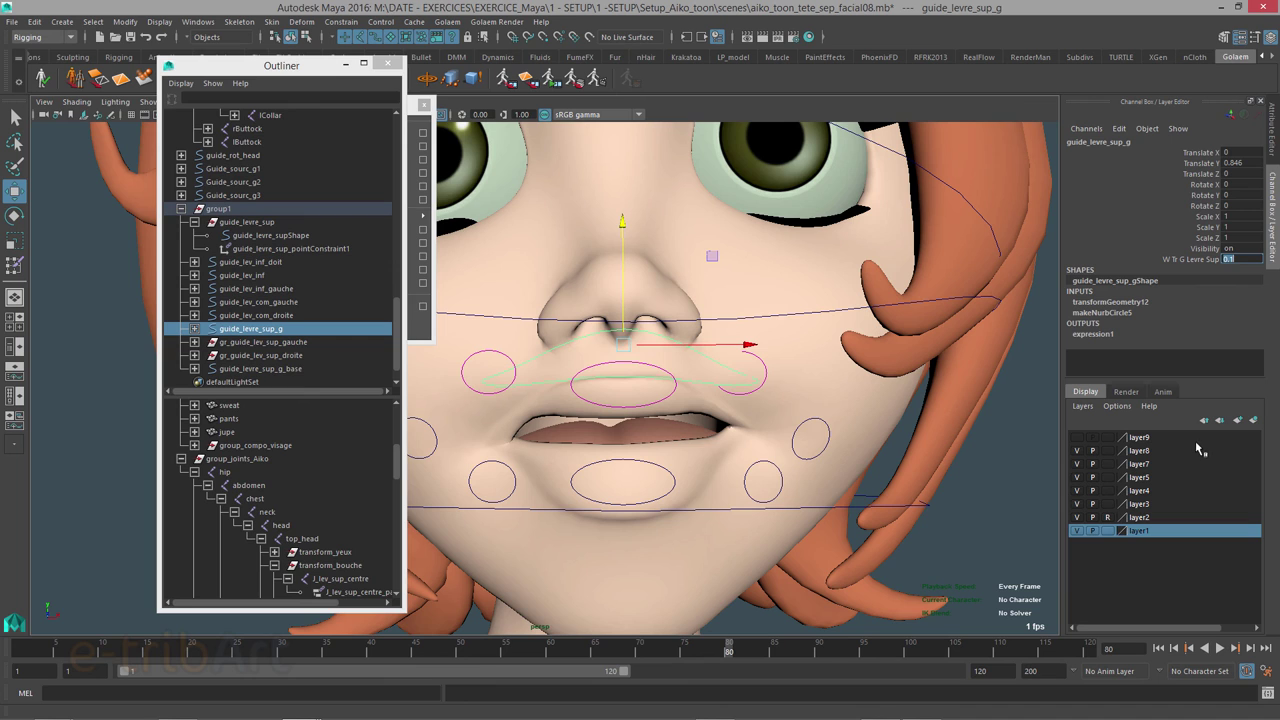
Step: Raise the mouth guide to Translate Y 0.518 to test the reduced 0.1 weight
{"action": "mouse_move", "coordinate": [624, 276]}
{"action": "left_mouse_down"}
{"action": "mouse_move", "coordinate": [625, 258]}
{"action": "mouse_move", "coordinate": [624, 290]}
{"action": "left_mouse_up"}
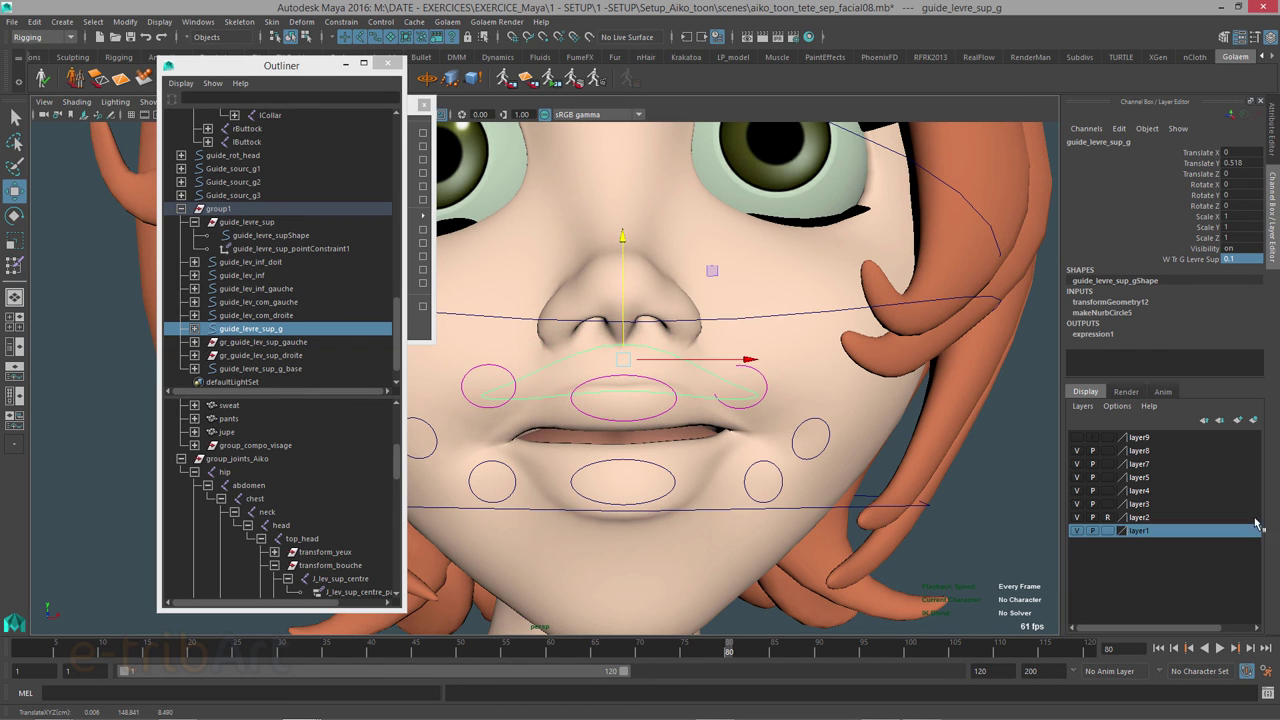
{"action": "mouse_move", "coordinate": [655, 482]}
{"action": "left_mouse_down", "text": "alt"}
{"action": "mouse_move", "coordinate": [588, 484]}
{"action": "mouse_move", "coordinate": [678, 474]}
{"action": "left_mouse_up", "text": "alt"}
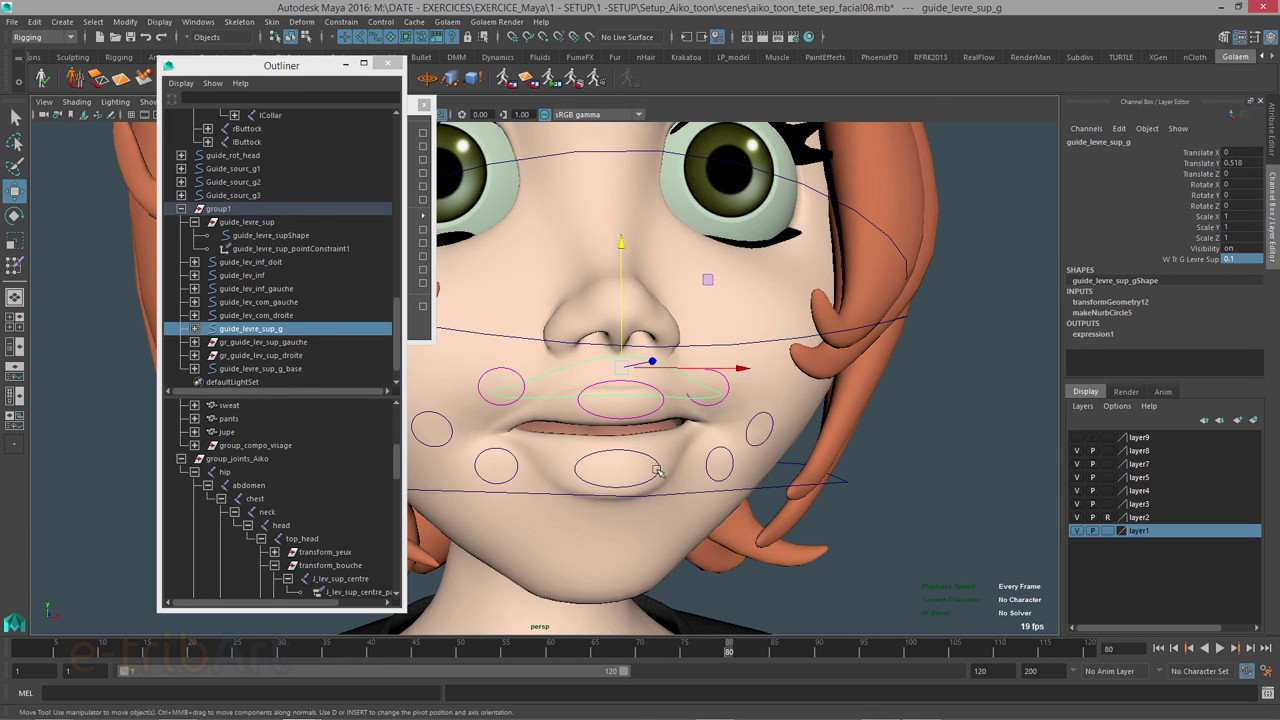
{"action": "left_click", "coordinate": [1185, 262]}
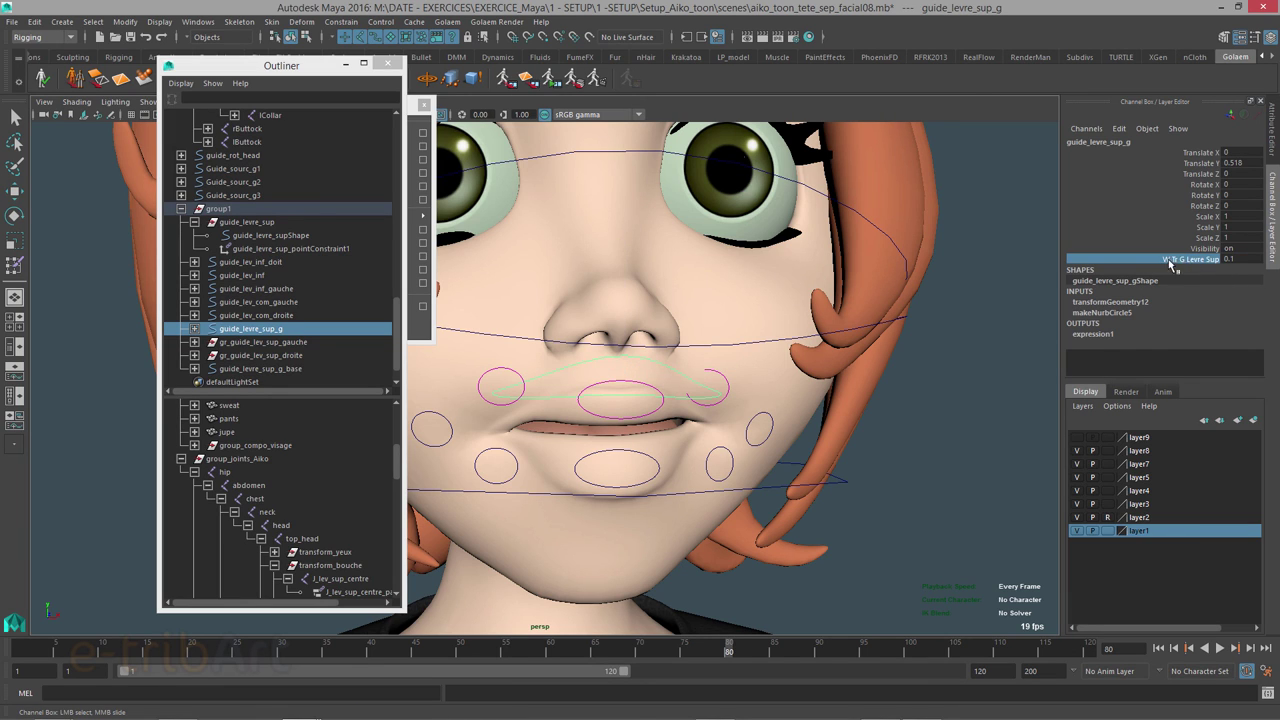
{"action": "left_click_drag", "start_coordinate": [740, 428], "coordinate": [742, 416], "text": "alt"}
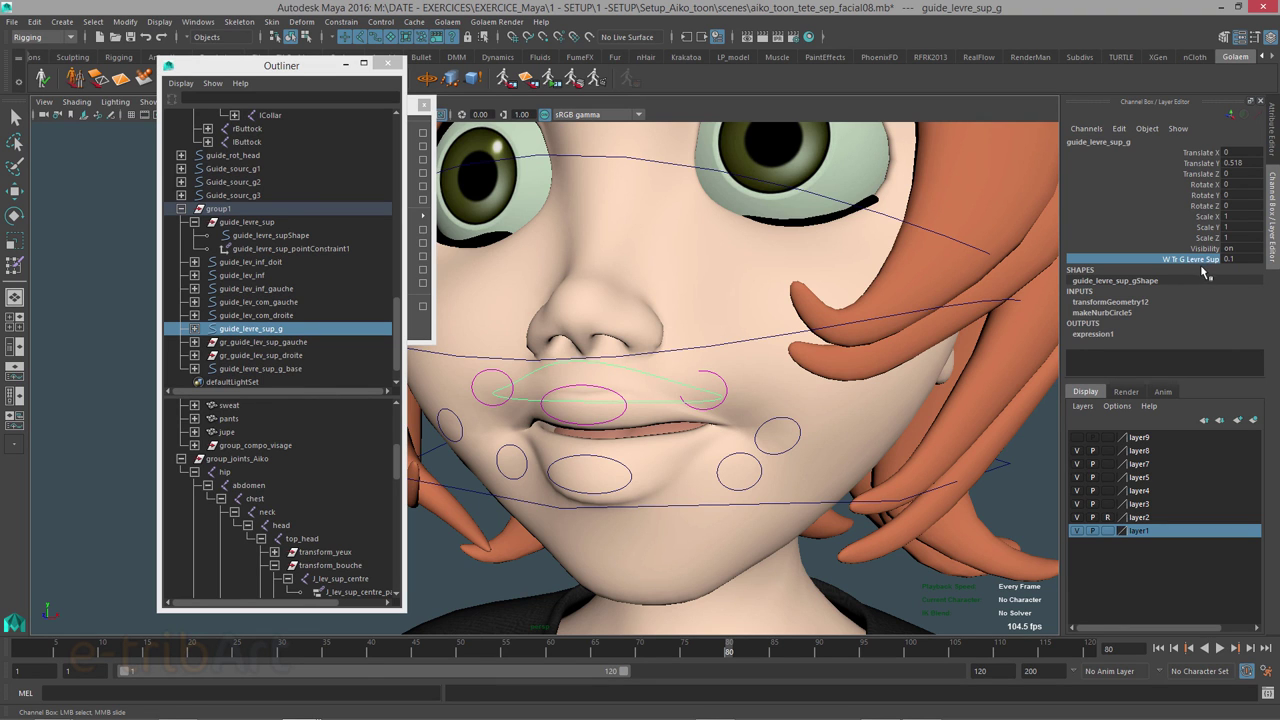
Step: Raise guide_lev_sup_gauche from the expanded gr_guide_lev_sup_gauche group to test it, then undo the move
{"action": "left_click", "coordinate": [725, 386]}
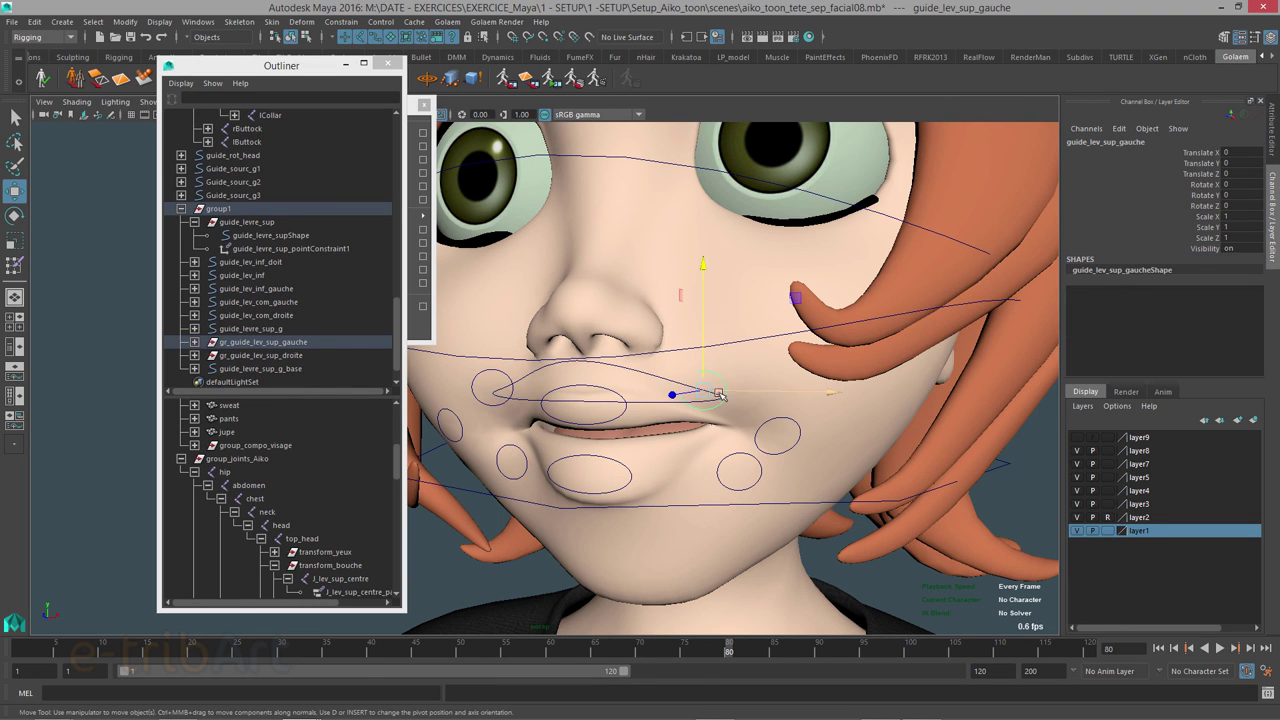
{"action": "mouse_move", "coordinate": [725, 388]}
{"action": "left_mouse_down", "text": "alt"}
{"action": "mouse_move", "coordinate": [724, 401]}
{"action": "mouse_move", "coordinate": [748, 401]}
{"action": "left_mouse_up", "text": "alt"}
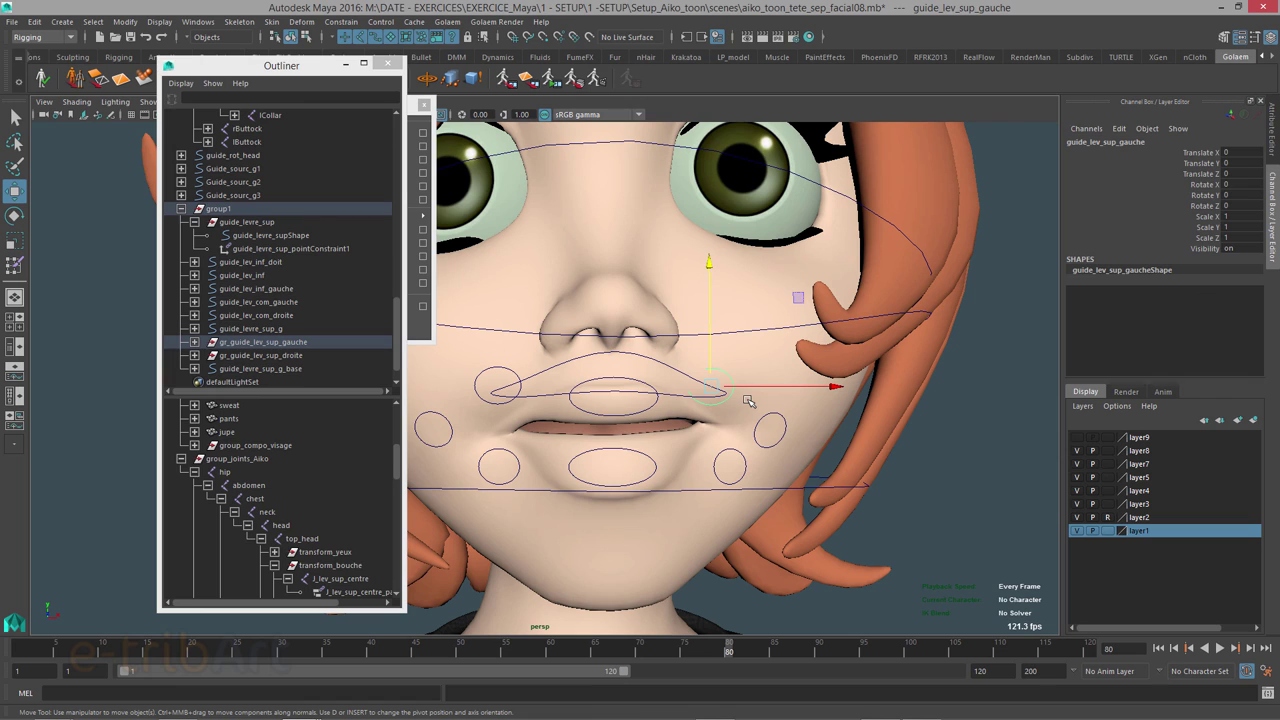
{"action": "left_click", "coordinate": [222, 345]}
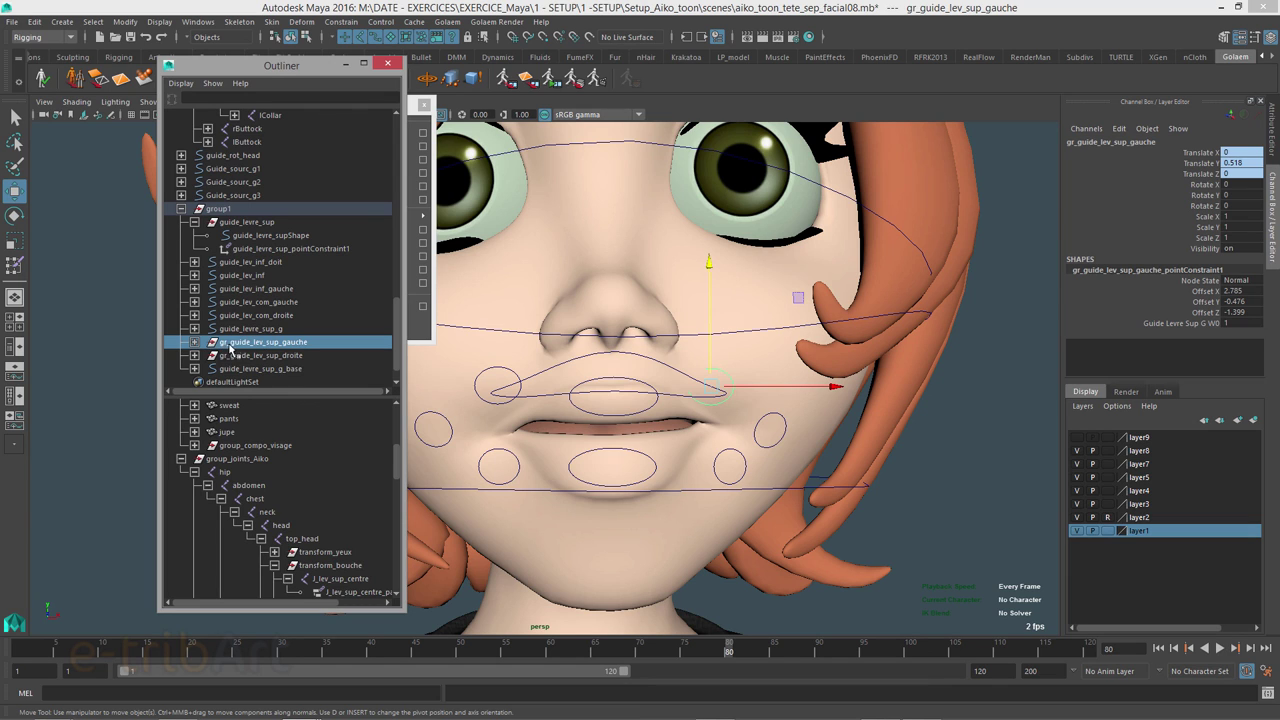
{"action": "left_click", "coordinate": [194, 342]}
{"action": "left_click", "coordinate": [250, 358]}
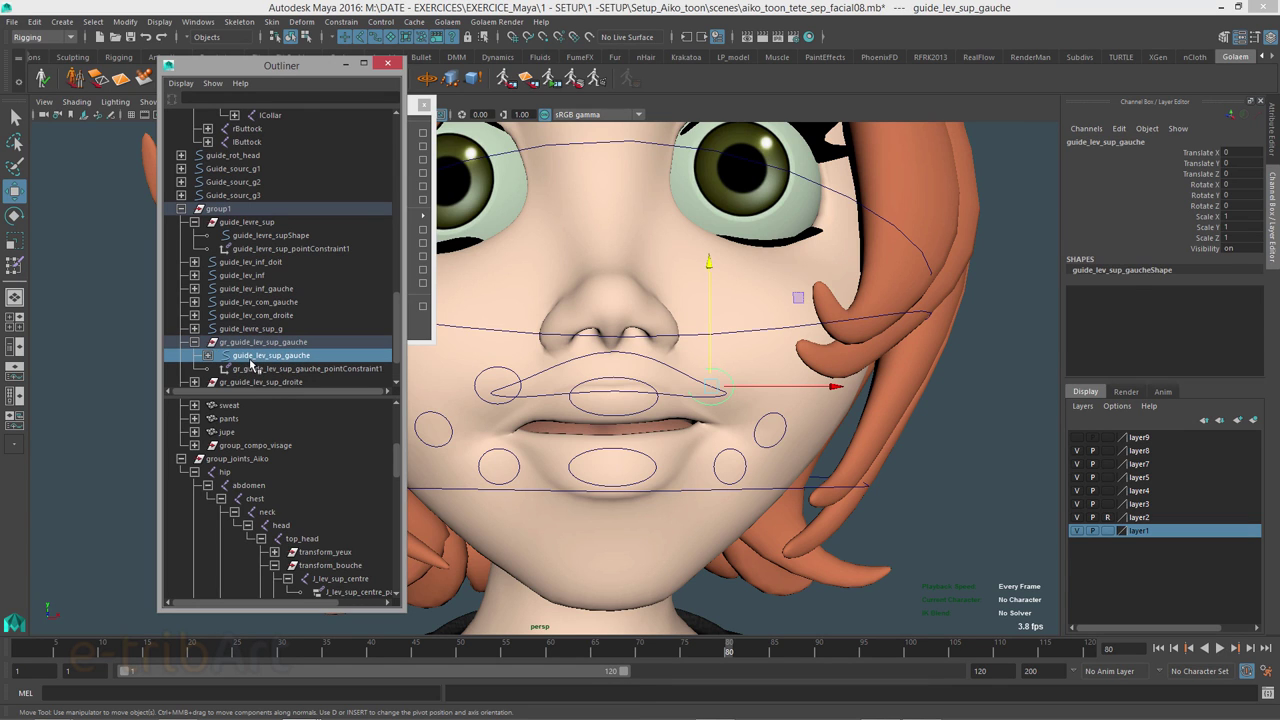
{"action": "mouse_move", "coordinate": [711, 266]}
{"action": "left_mouse_down"}
{"action": "mouse_move", "coordinate": [703, 237]}
{"action": "mouse_move", "coordinate": [703, 274]}
{"action": "mouse_move", "coordinate": [703, 243]}
{"action": "mouse_move", "coordinate": [700, 253]}
{"action": "left_mouse_up"}
{"action": "key", "text": "ctrl+z"}
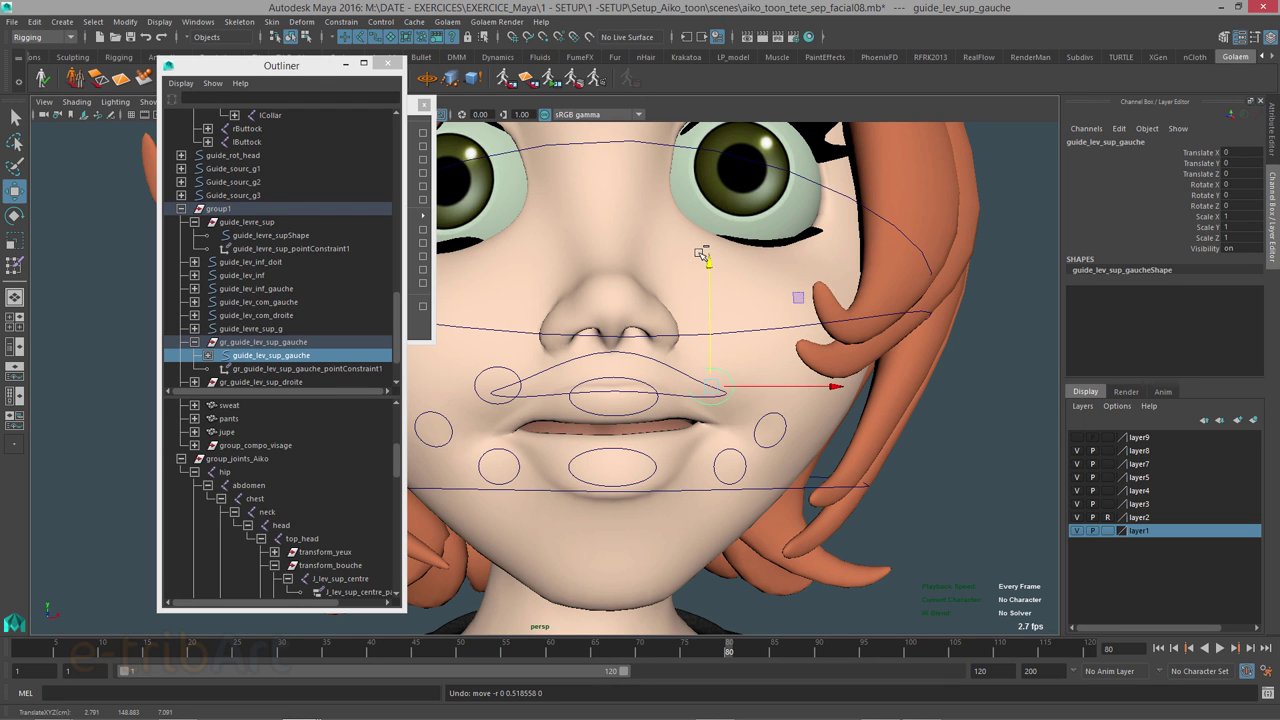
Step: Move the guide_levre_sup_g mouth guide in Y to 0.21 and watch the lip react
{"action": "mouse_move", "coordinate": [660, 352]}
{"action": "left_mouse_down", "text": "alt"}
{"action": "mouse_move", "coordinate": [590, 365]}
{"action": "mouse_move", "coordinate": [612, 366]}
{"action": "left_mouse_up", "text": "alt"}
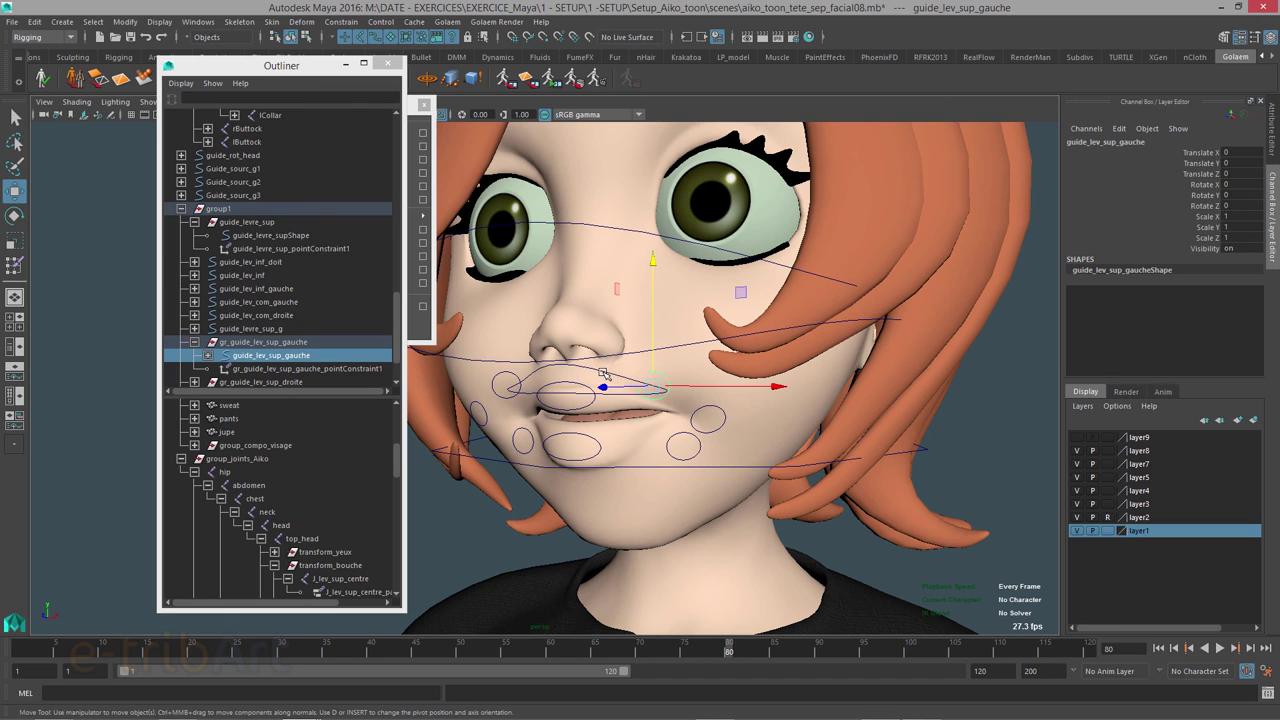
{"action": "left_click", "coordinate": [600, 374]}
{"action": "mouse_move", "coordinate": [568, 296]}
{"action": "left_mouse_down"}
{"action": "mouse_move", "coordinate": [561, 316]}
{"action": "mouse_move", "coordinate": [563, 302]}
{"action": "mouse_move", "coordinate": [617, 320]}
{"action": "left_mouse_up"}
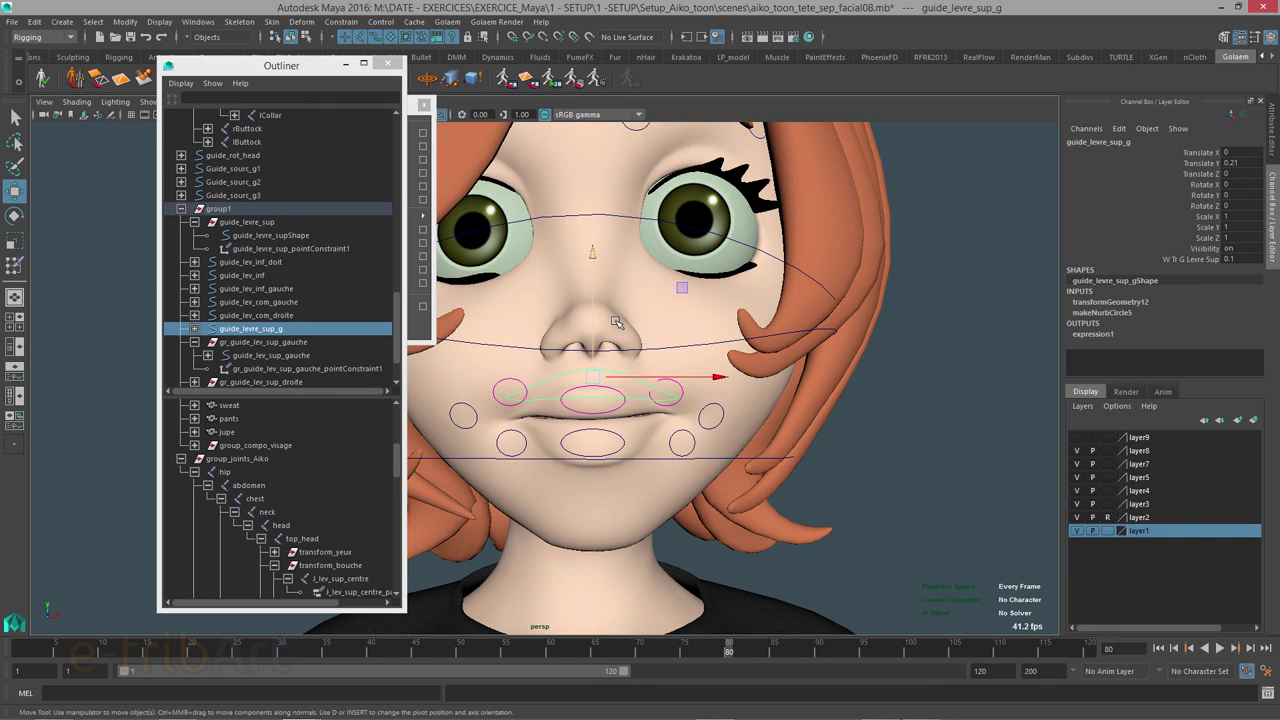